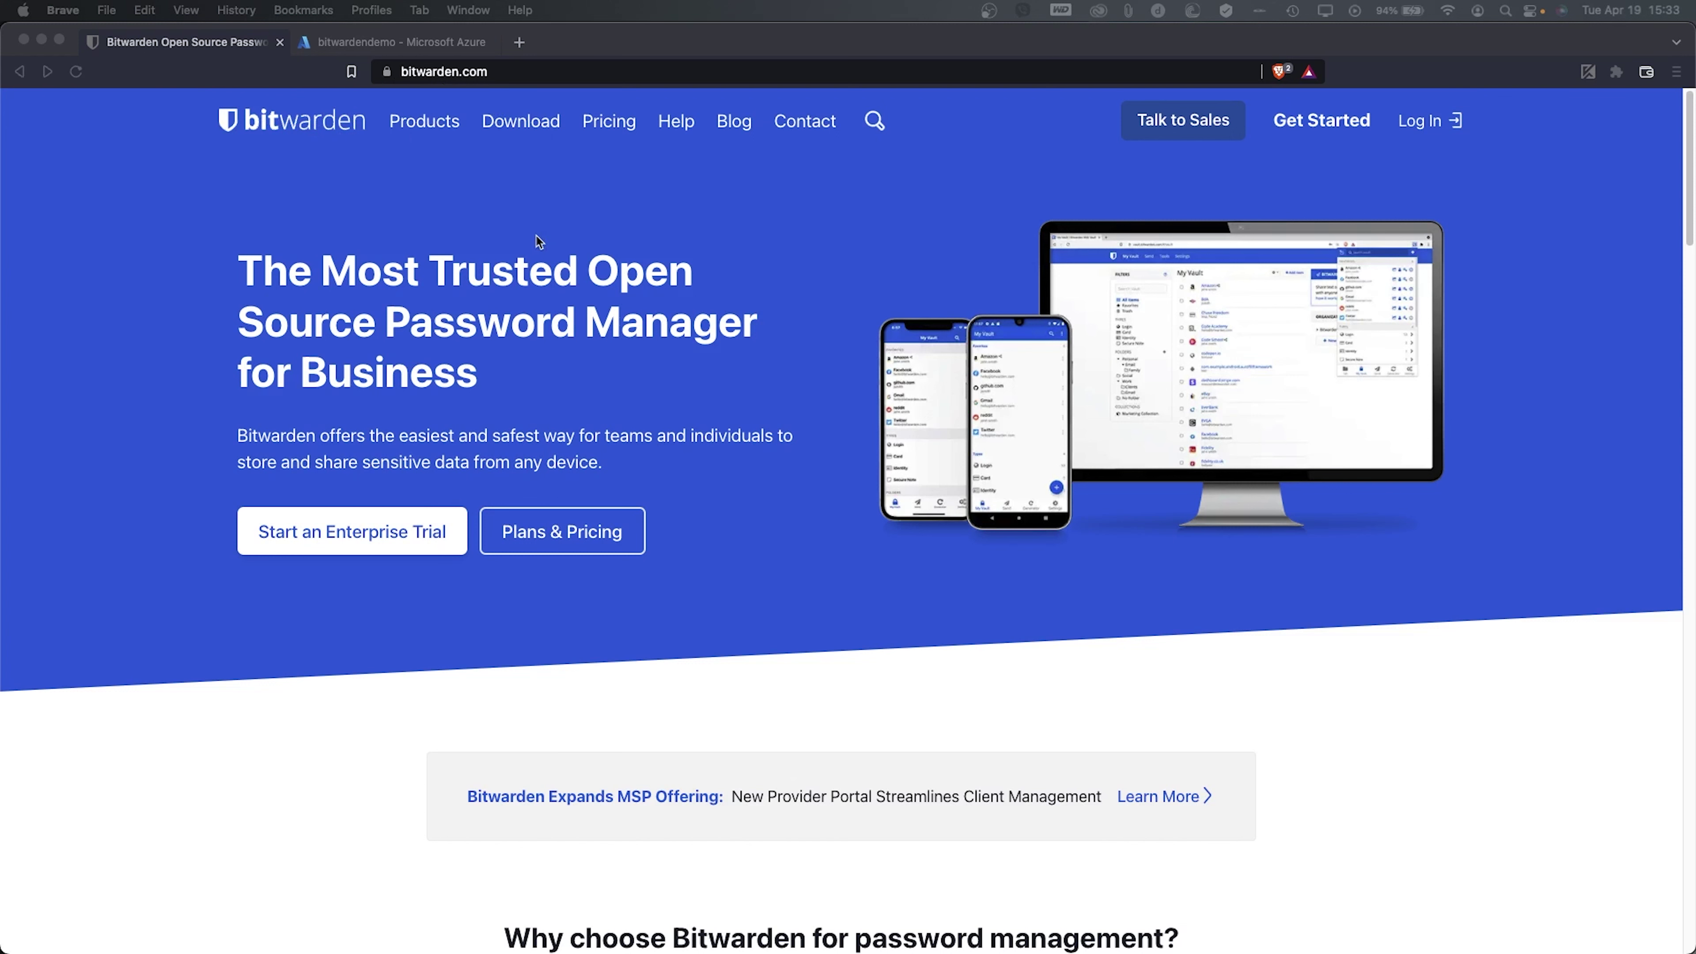
- Show Bitwarden's Personal plans: Free, Premium at $10/yr, Free 2-Person Org and Families at $3.33/mo
{"action": "left_click", "coordinate": [581, 532]}
{"action": "left_click", "coordinate": [582, 532]}
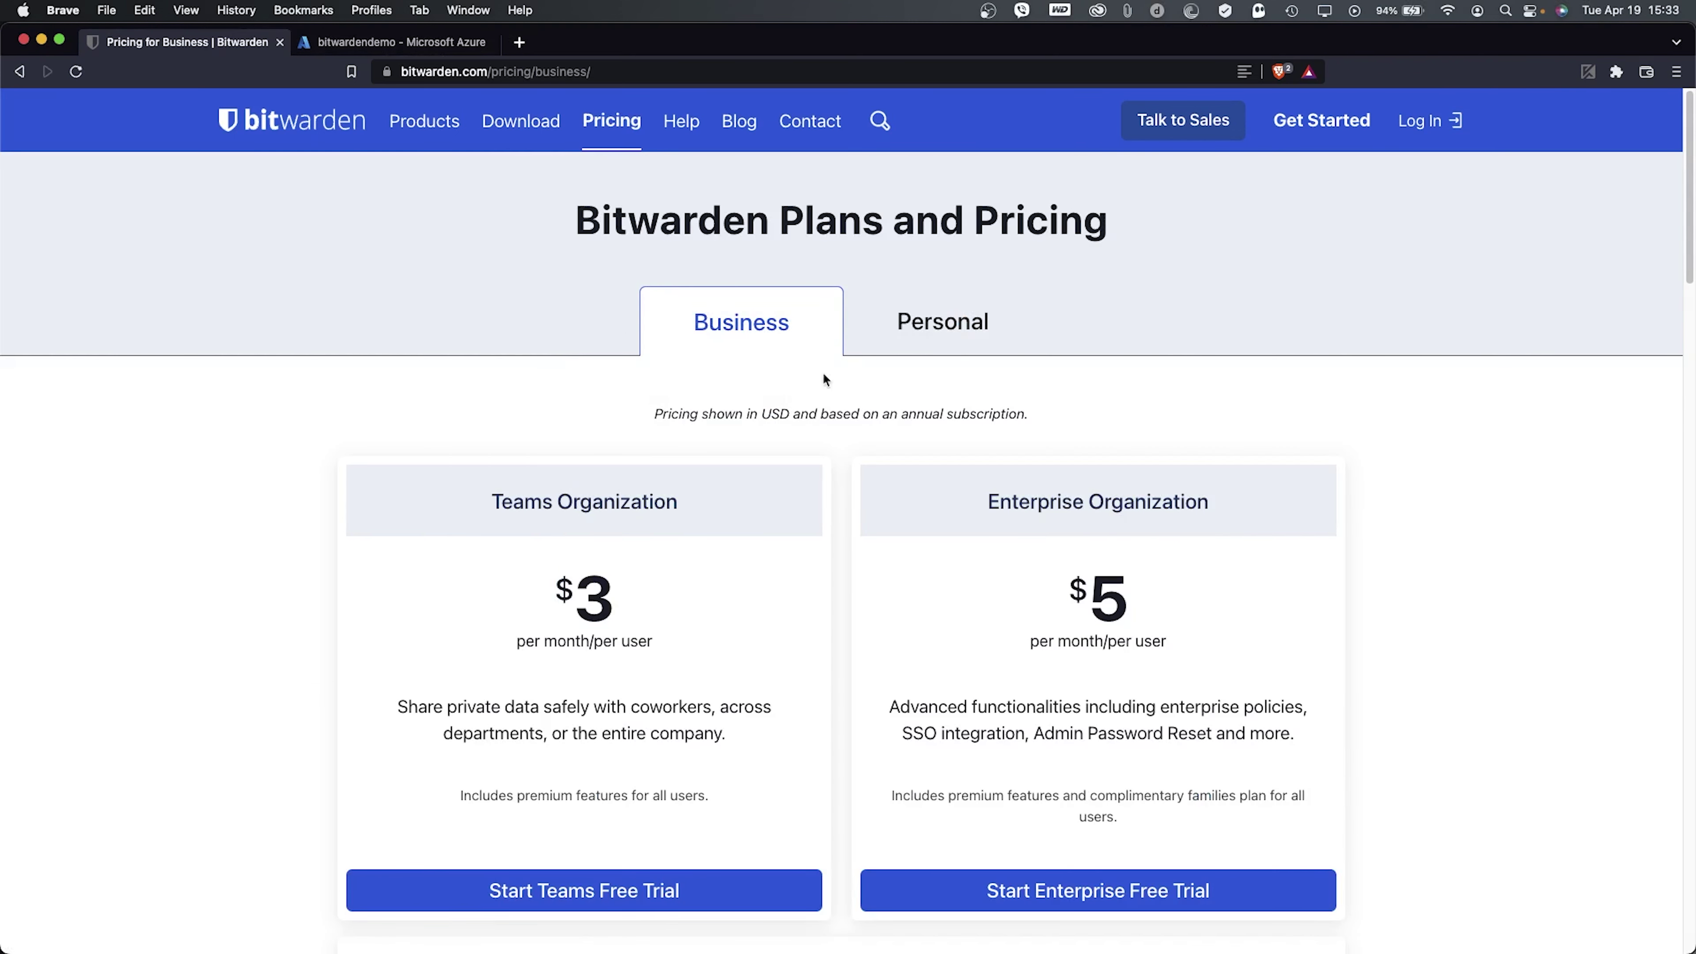
{"action": "left_click", "coordinate": [938, 360]}
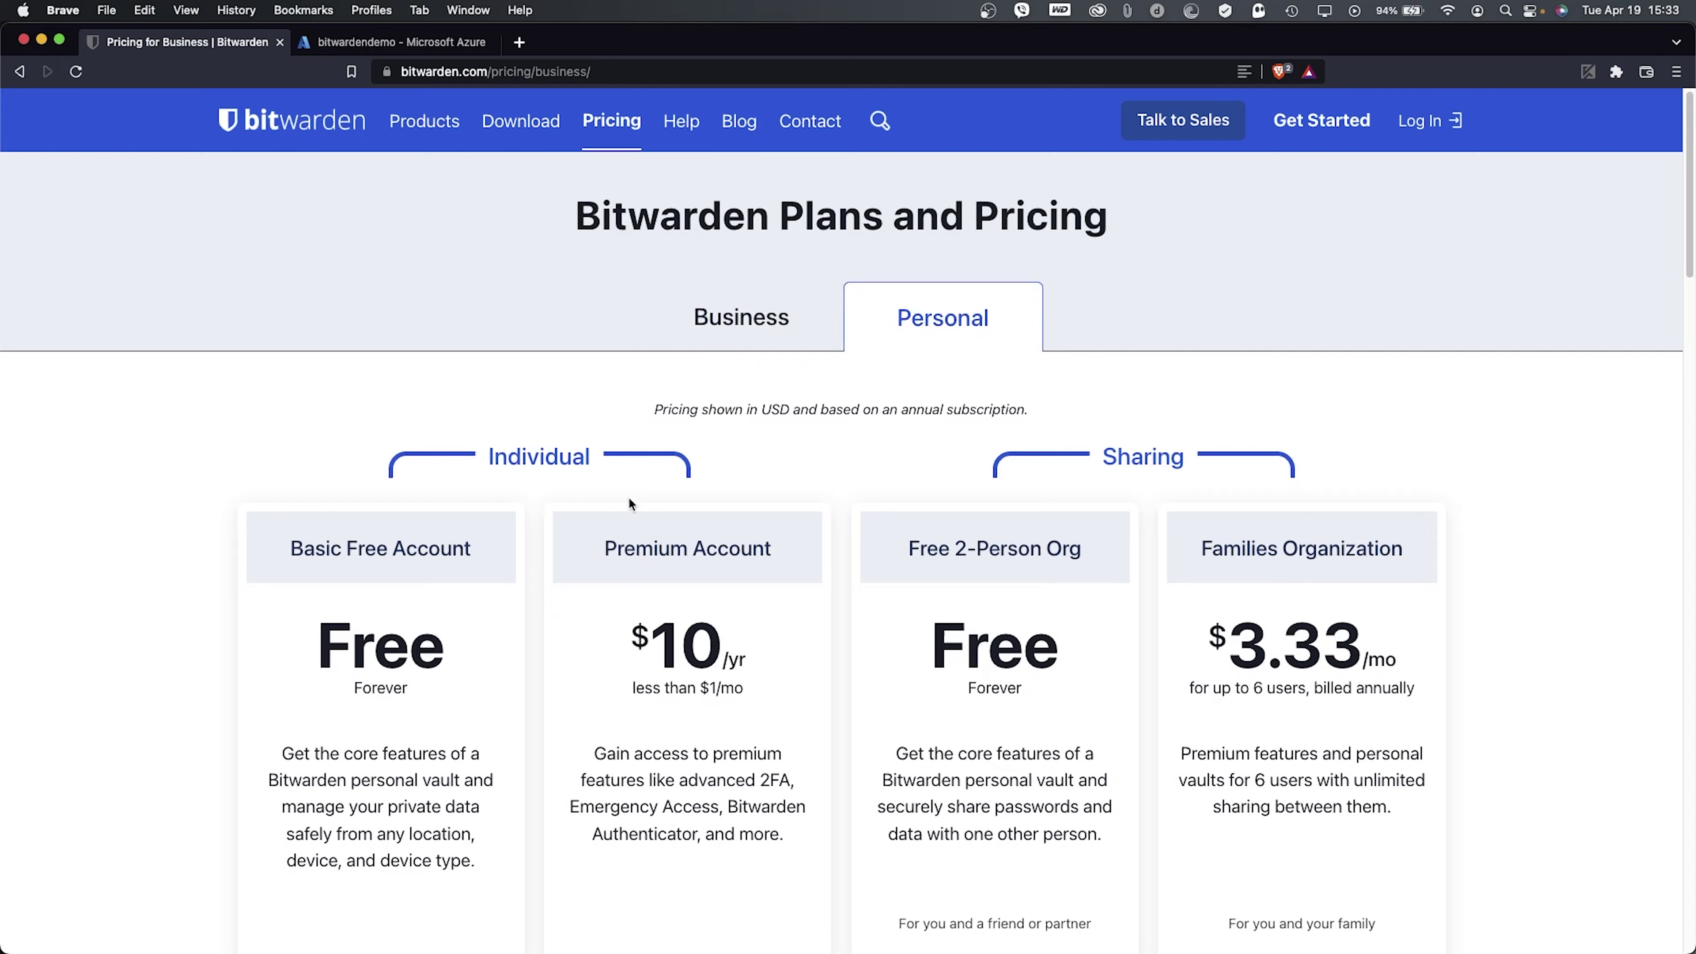
{"action": "scroll", "coordinate": [628, 495], "scroll_direction": "down", "scroll_amount": 2}
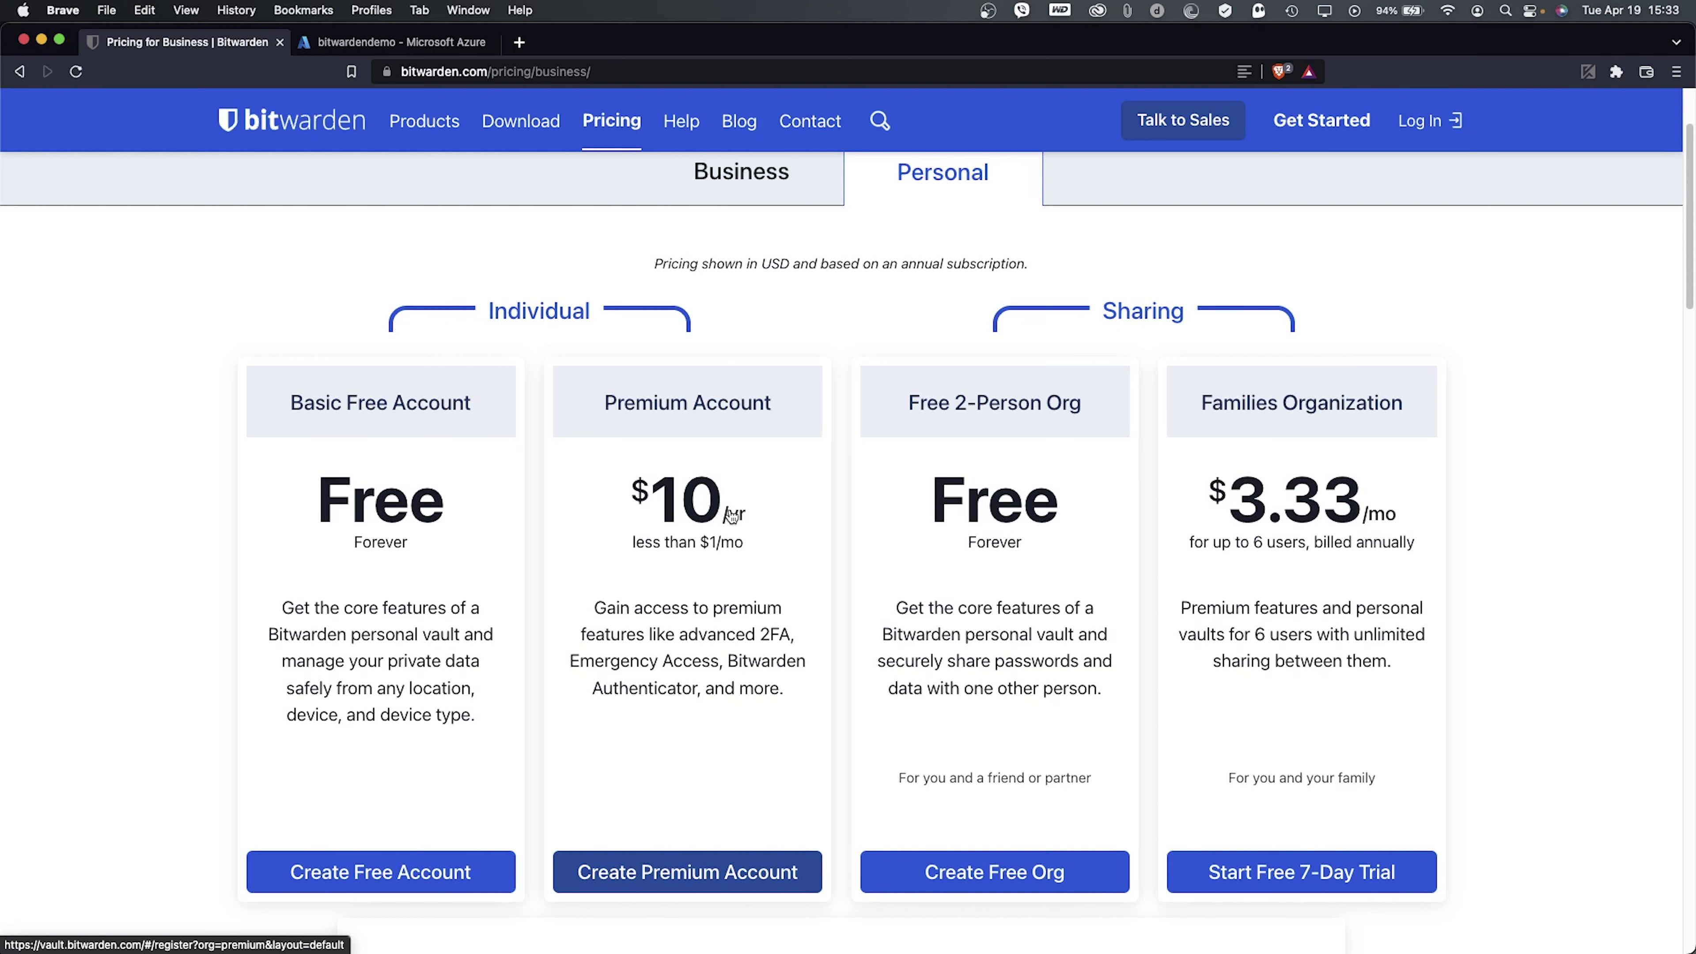
{"action": "scroll", "coordinate": [686, 525], "scroll_direction": "up", "scroll_amount": 2}
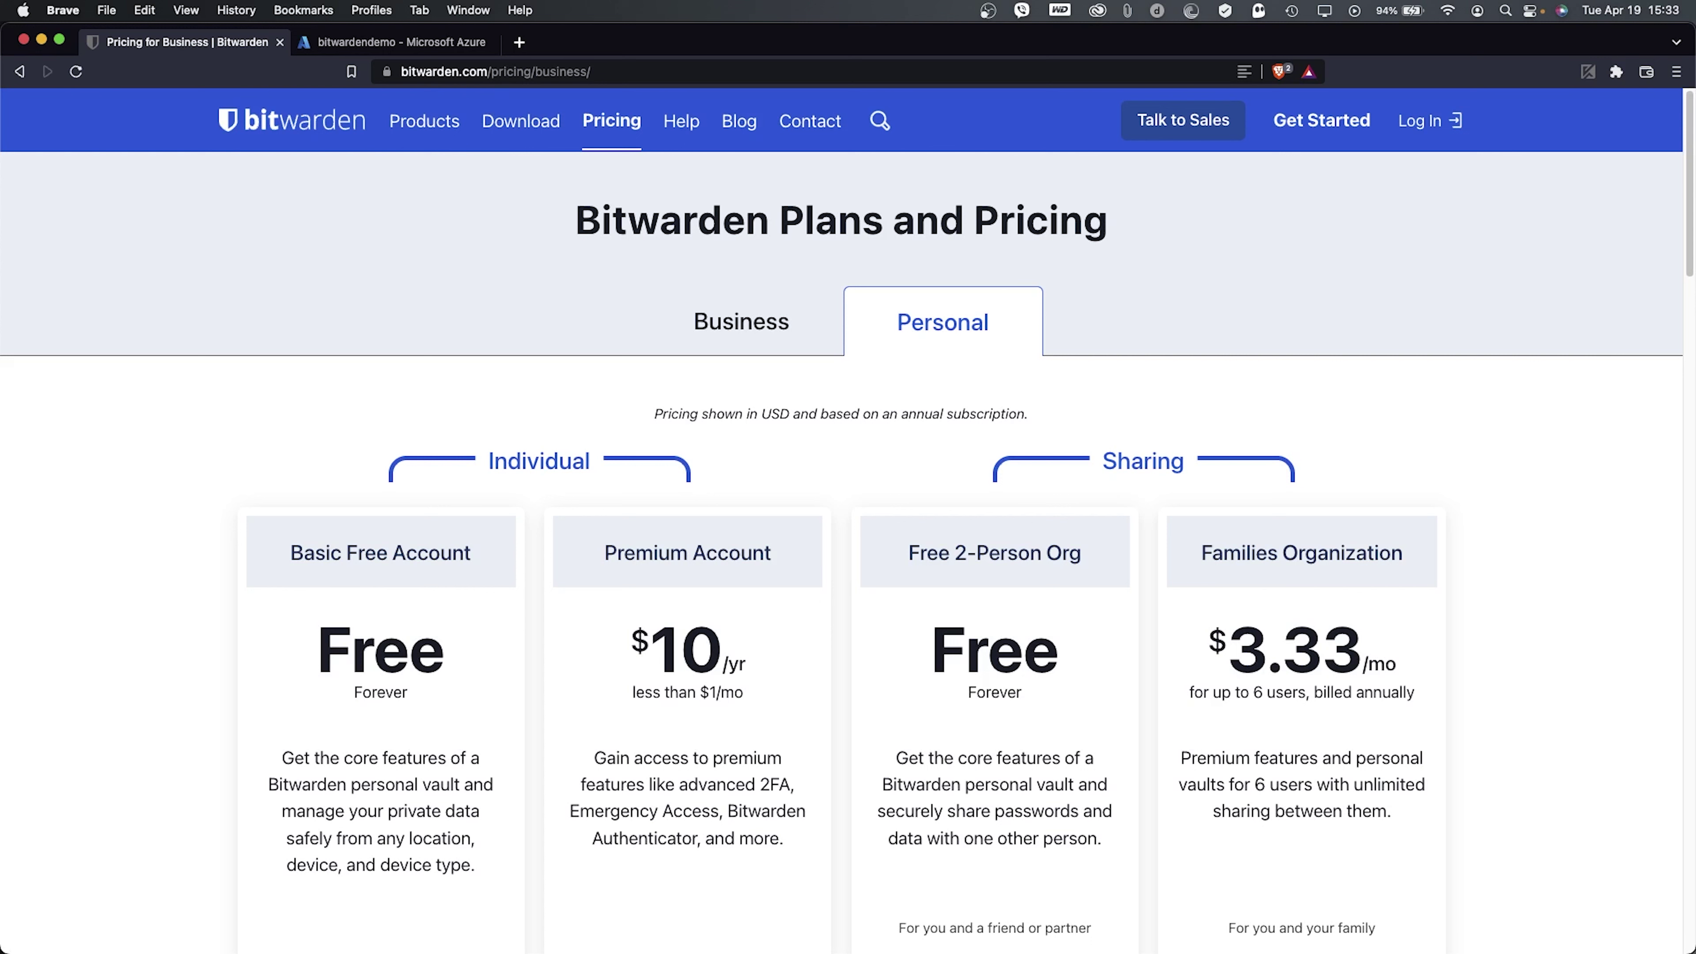
- SSH to the VM's public IP 20.122.32.126 with the VM username and accept the host fingerprint
{"action": "key", "text": "super+Tab"}
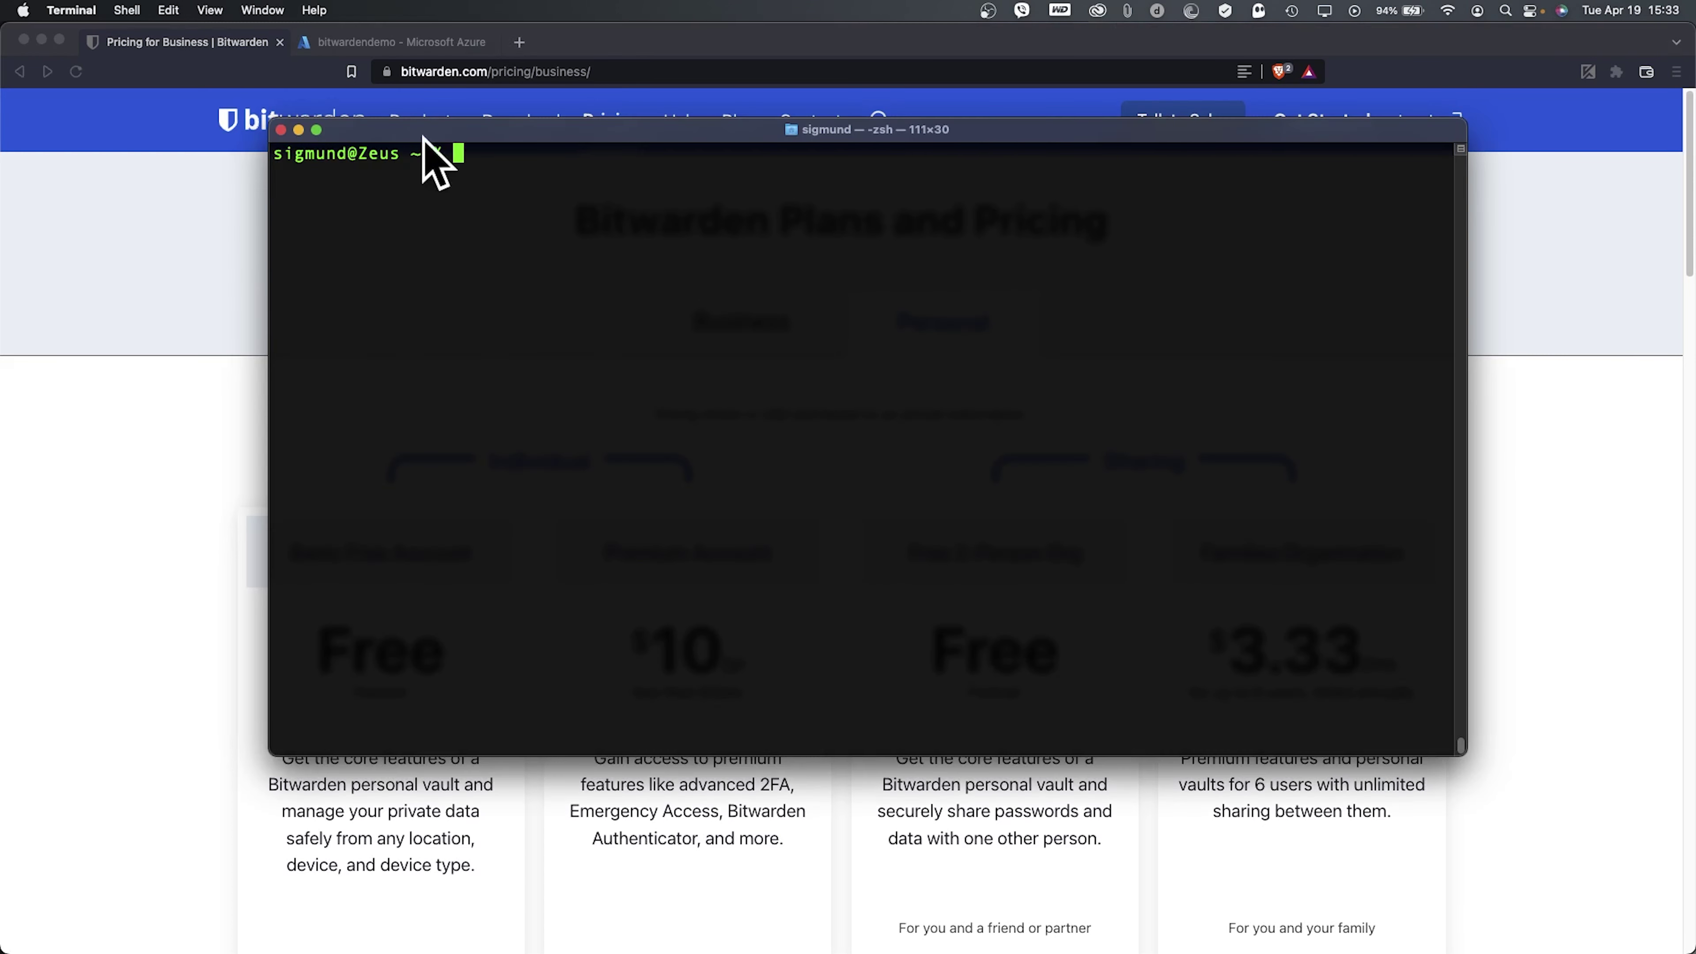
{"action": "type", "text": "ssh -l osintph"}
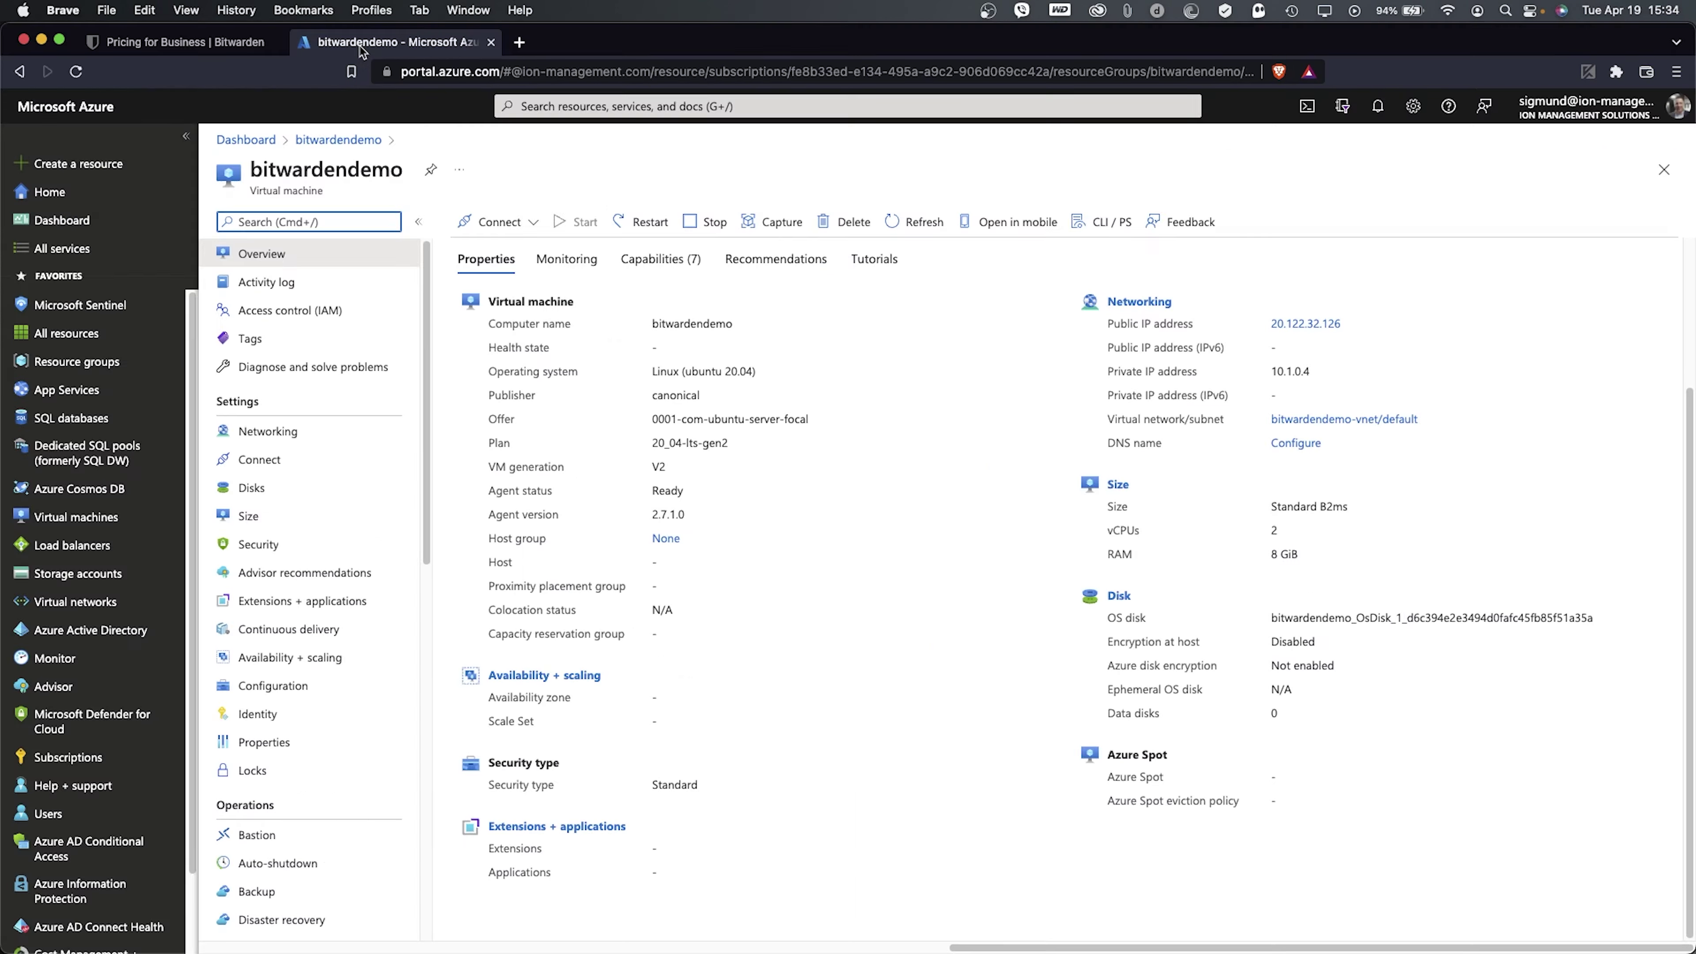
{"action": "left_click", "coordinate": [360, 43]}
{"action": "left_click_drag", "start_coordinate": [1344, 326], "coordinate": [1271, 322]}
{"action": "key", "text": "super+c"}
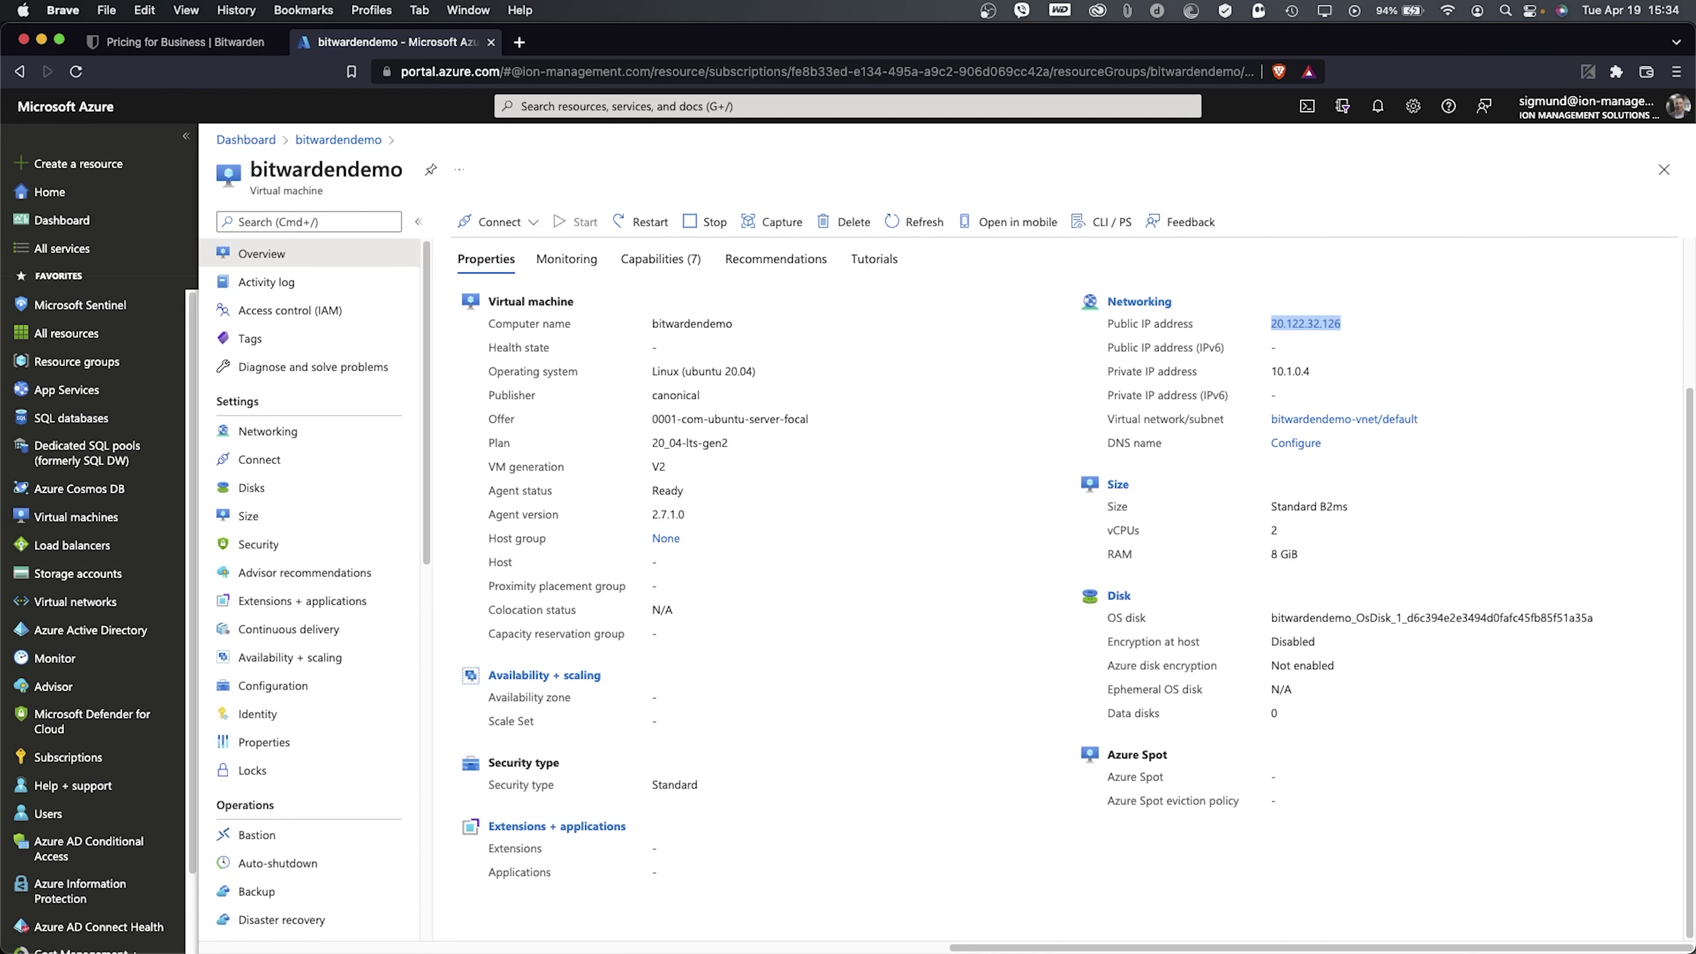
{"action": "key", "text": "super+Tab"}
{"action": "right_click", "coordinate": [720, 176]}
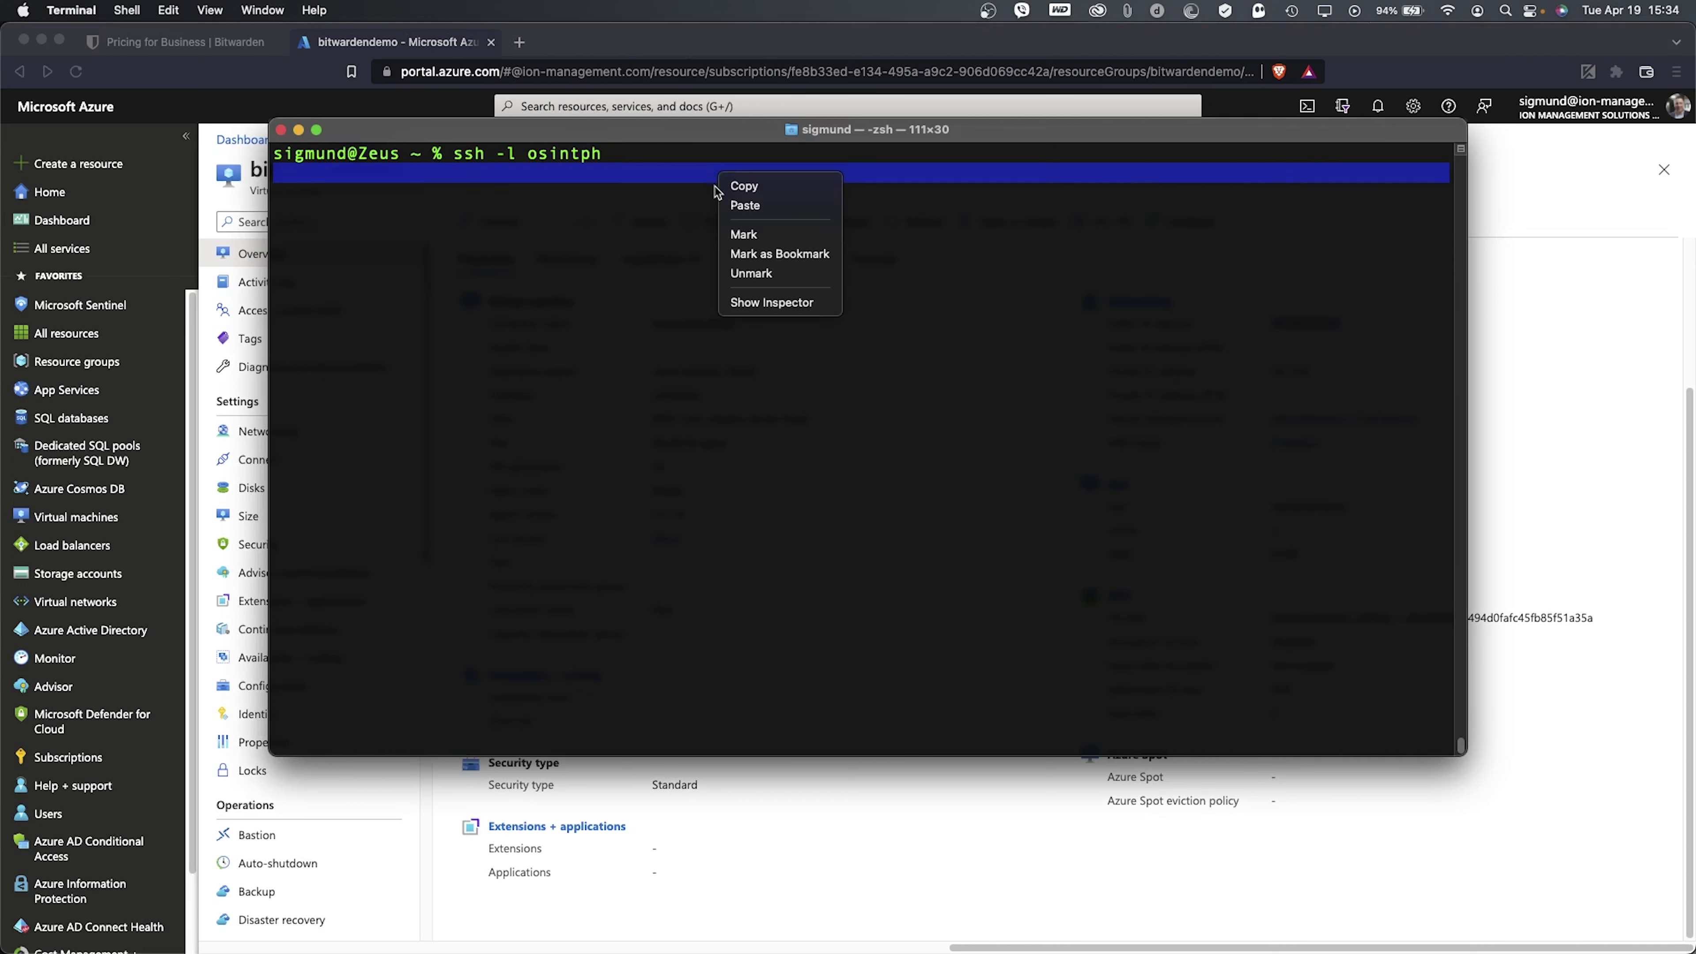
{"action": "left_click", "coordinate": [740, 207]}
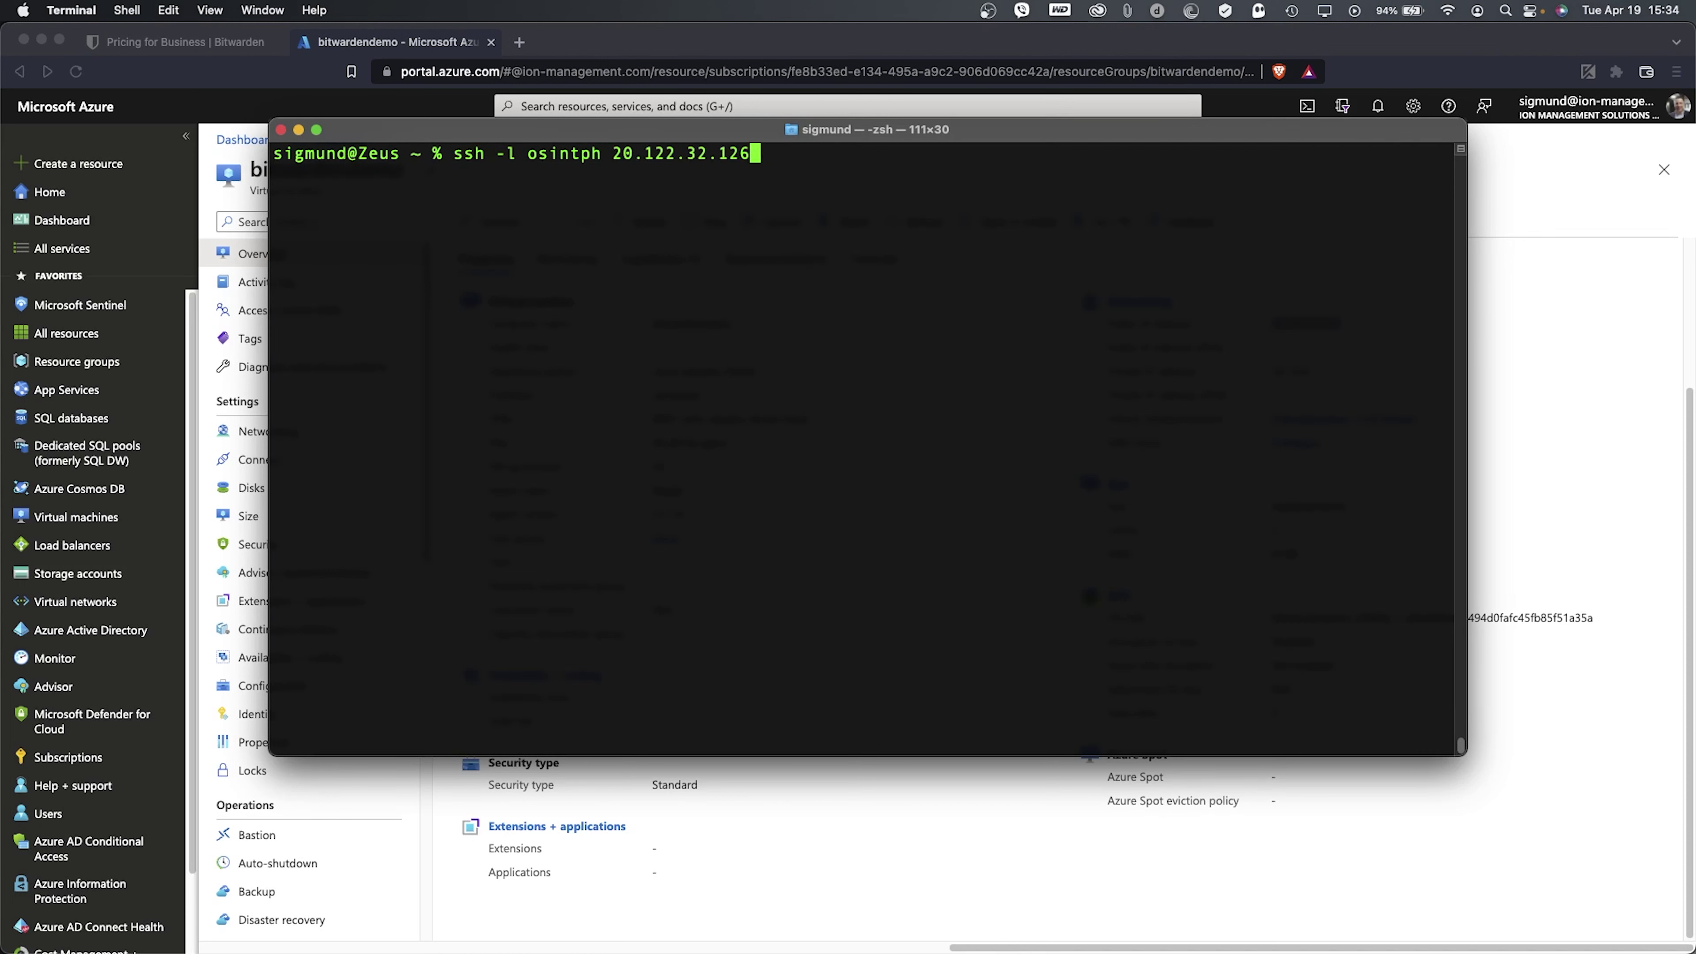
{"action": "key", "text": "Return"}
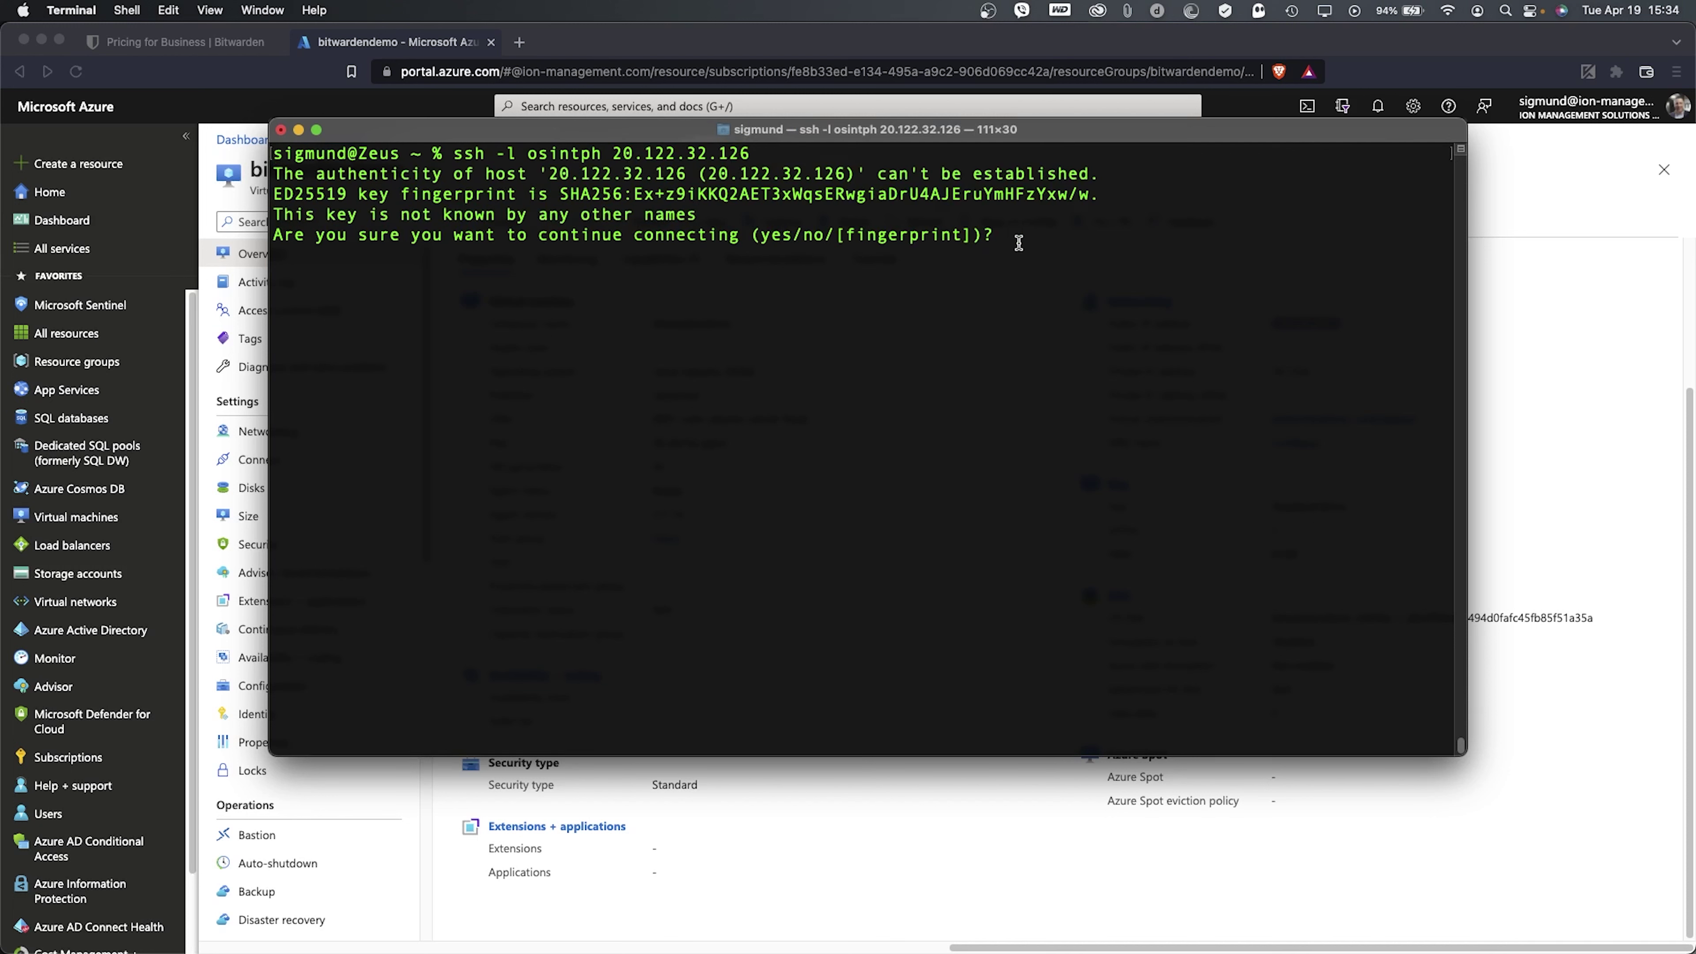
{"action": "type", "text": "yes"}
{"action": "key", "text": "Return"}
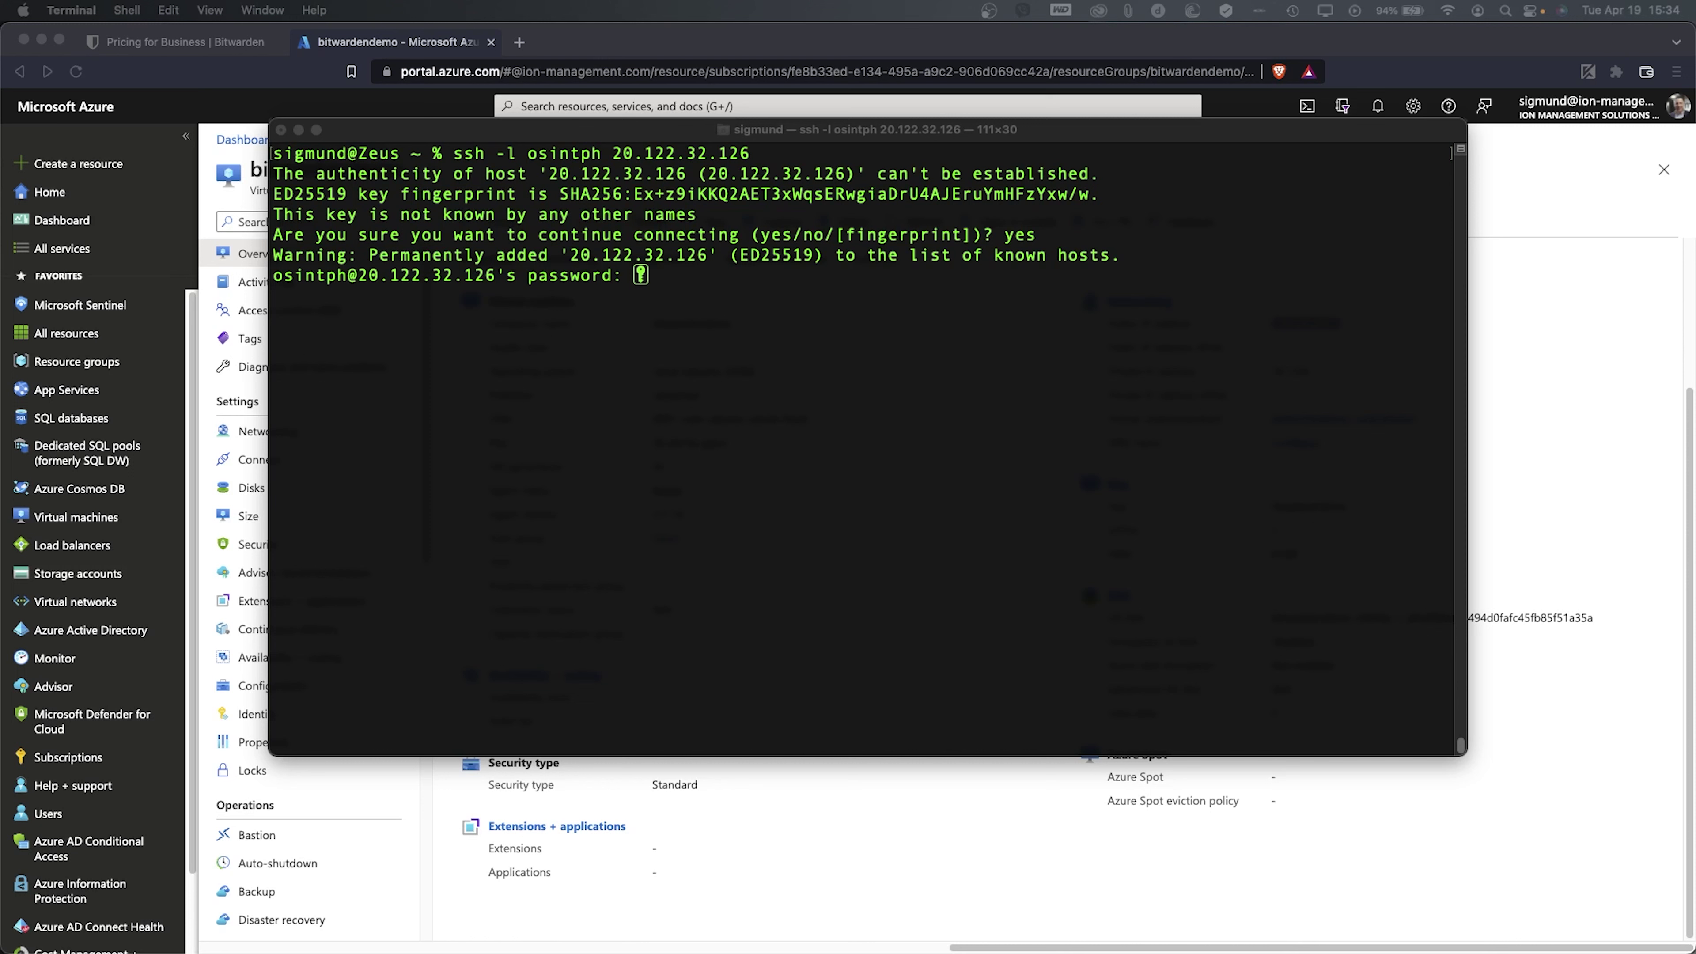
- Enter the login password to reach the bitwardendemo Ubuntu 20.04.4 shell
{"action": "left_click", "coordinate": [825, 284]}
{"action": "left_click", "coordinate": [169, 9]}
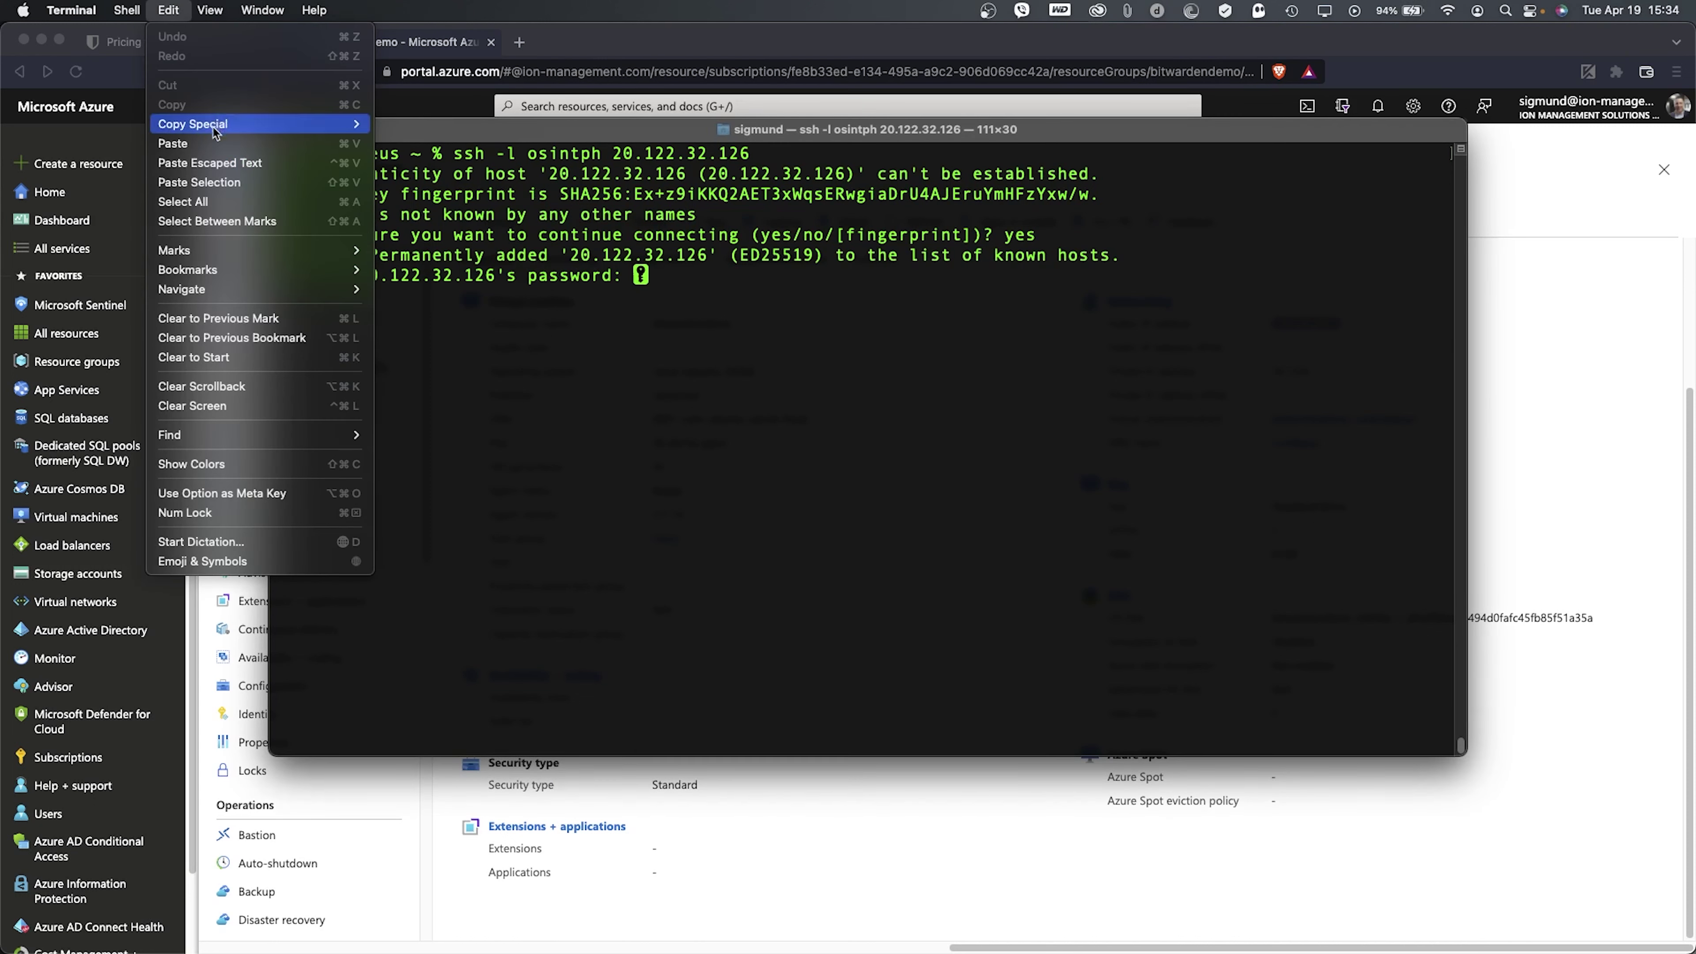
{"action": "left_click", "coordinate": [625, 200]}
{"action": "key", "text": "Return"}
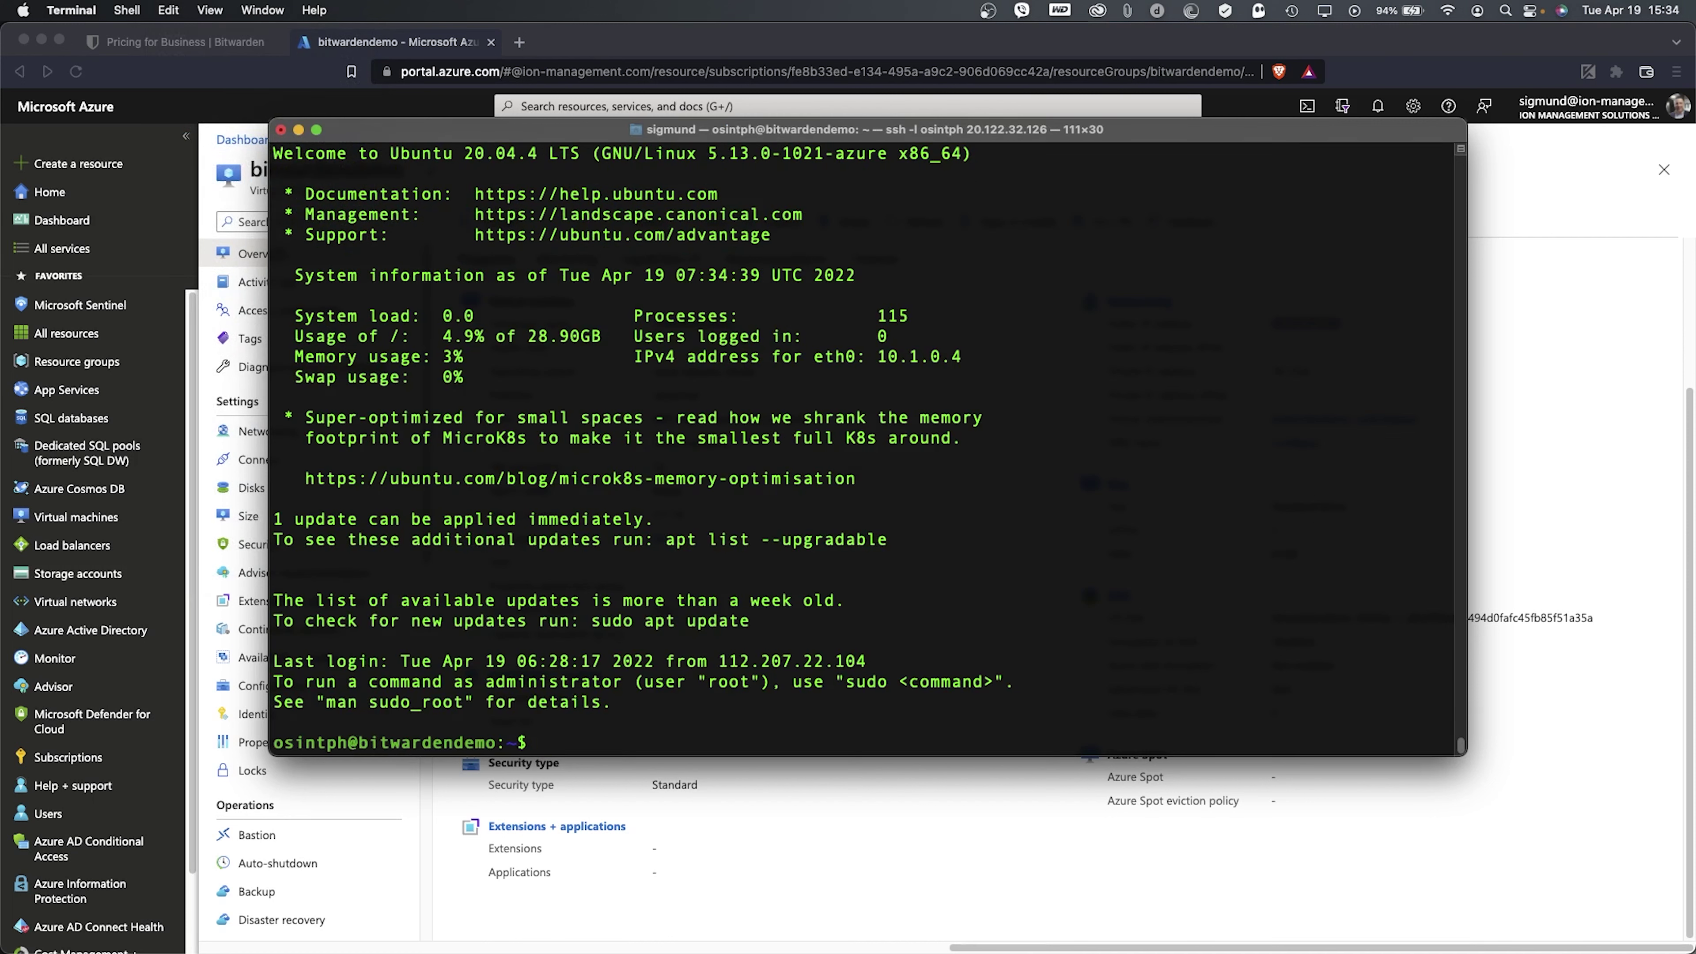
- Clear the terminal screen and get the prerequisite install command from the browser
{"action": "type", "text": "clear"}
{"action": "key", "text": "Return"}
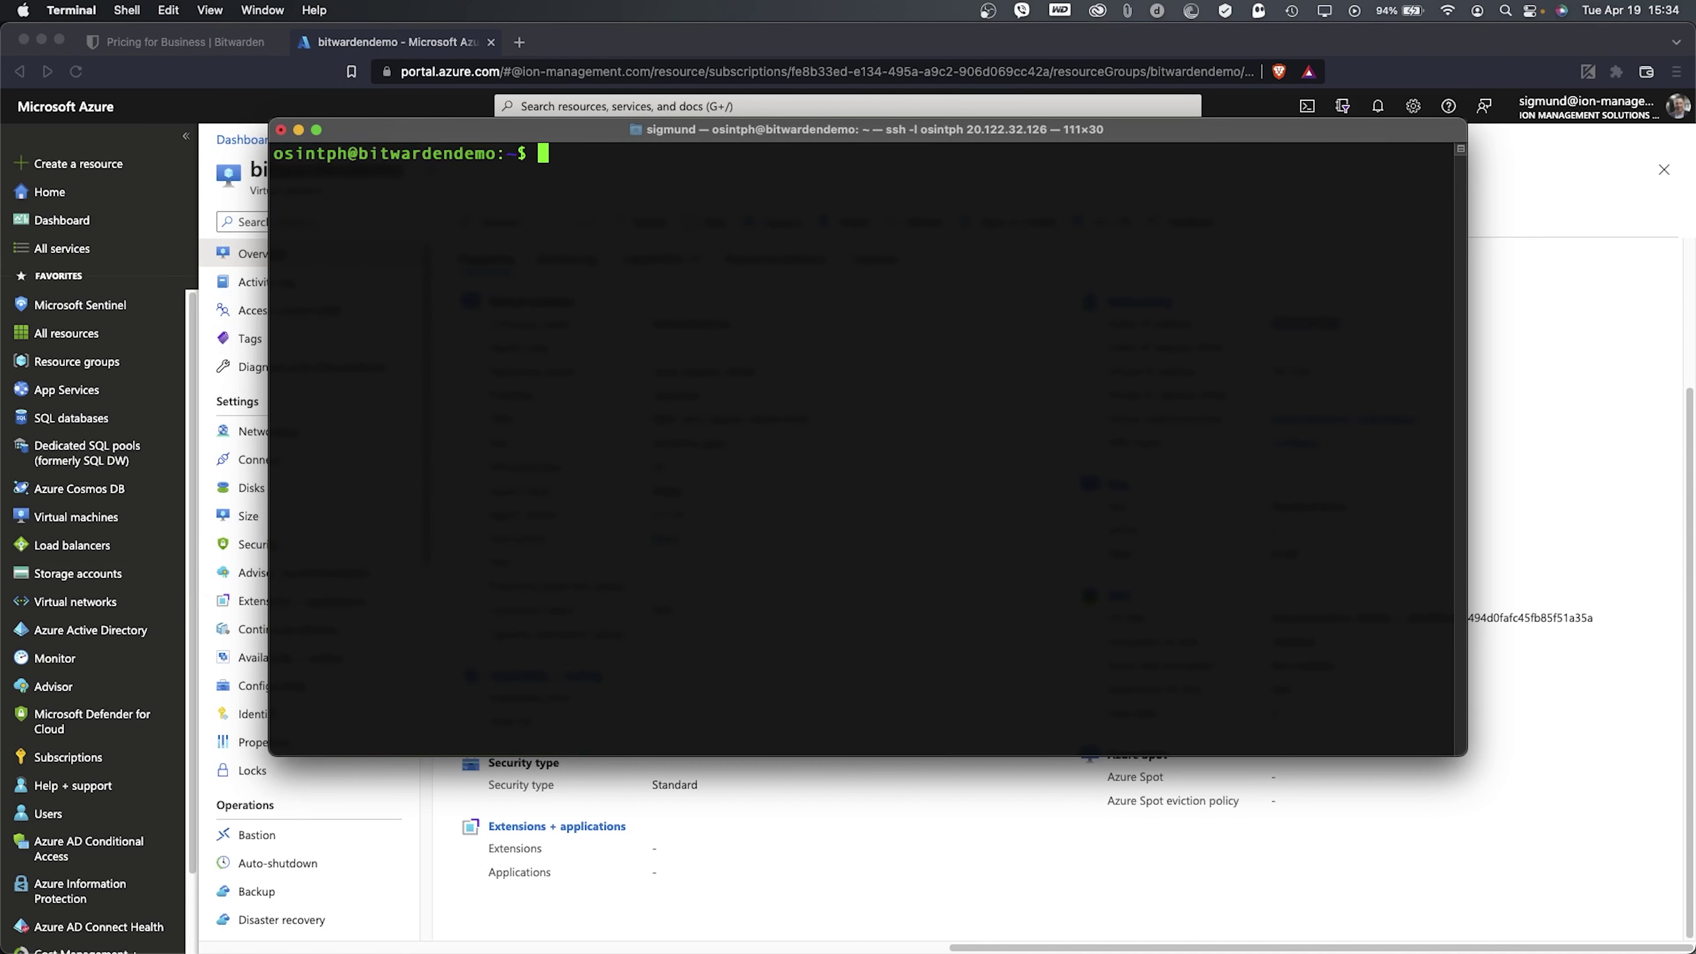
{"action": "key", "text": "Return"}
{"action": "key", "text": "Return"}
{"action": "key", "text": "Return"}
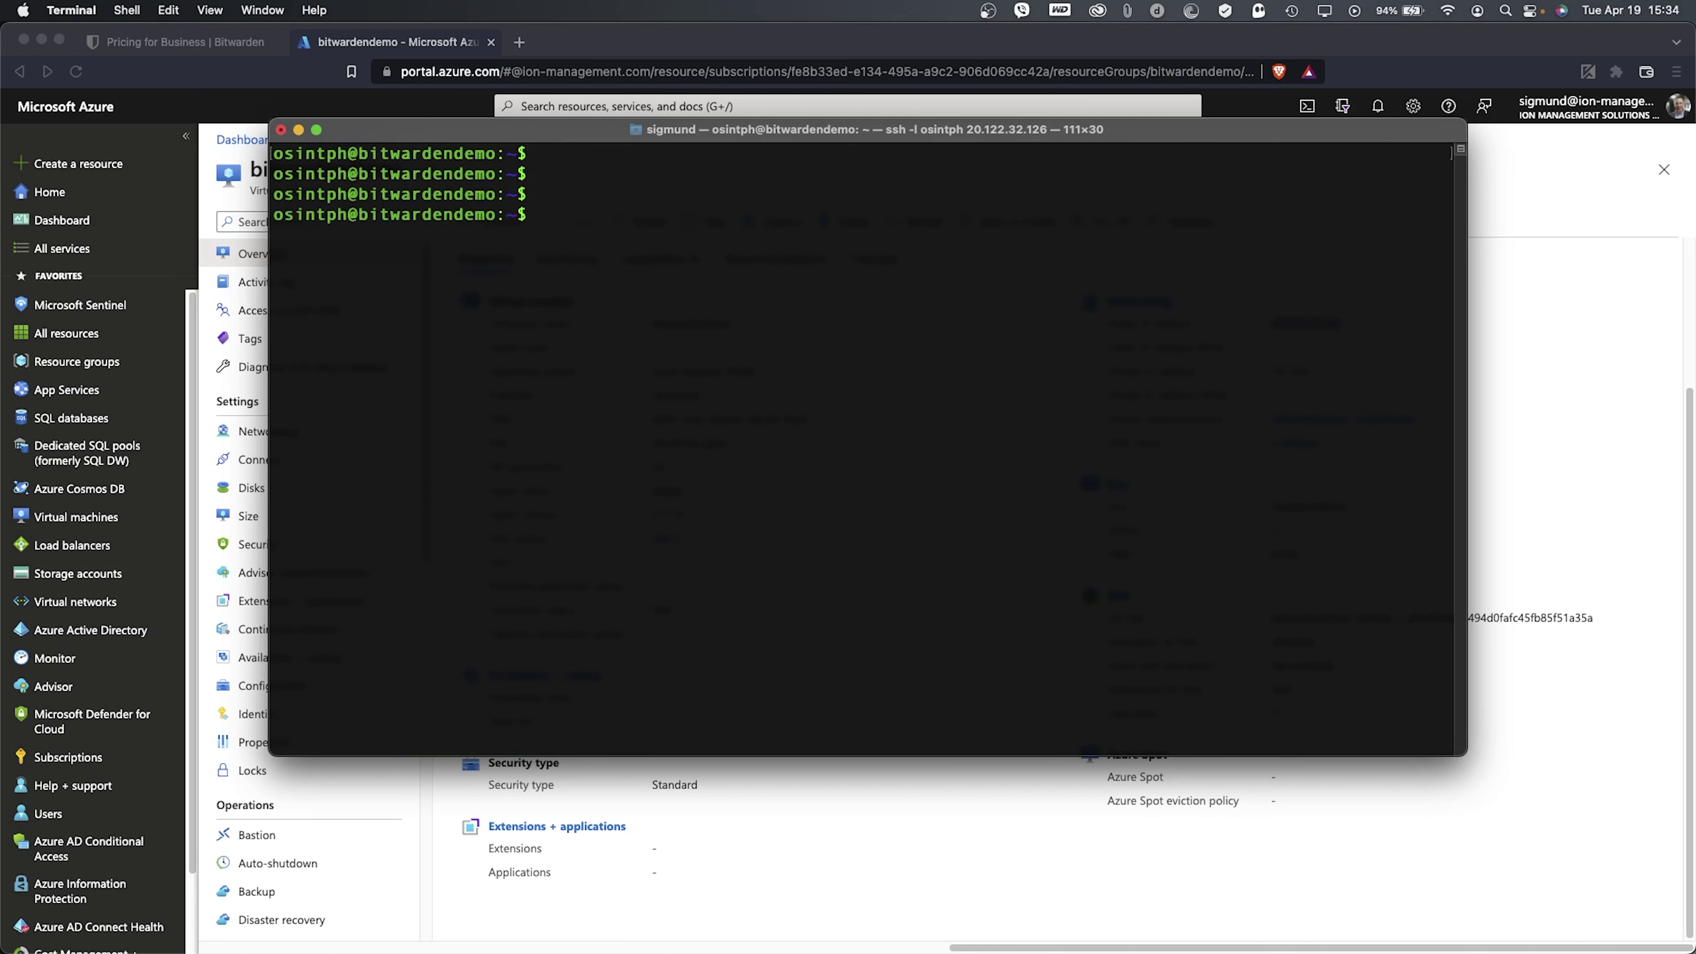
{"action": "left_click", "coordinate": [358, 46]}
{"action": "left_click", "coordinate": [238, 46]}
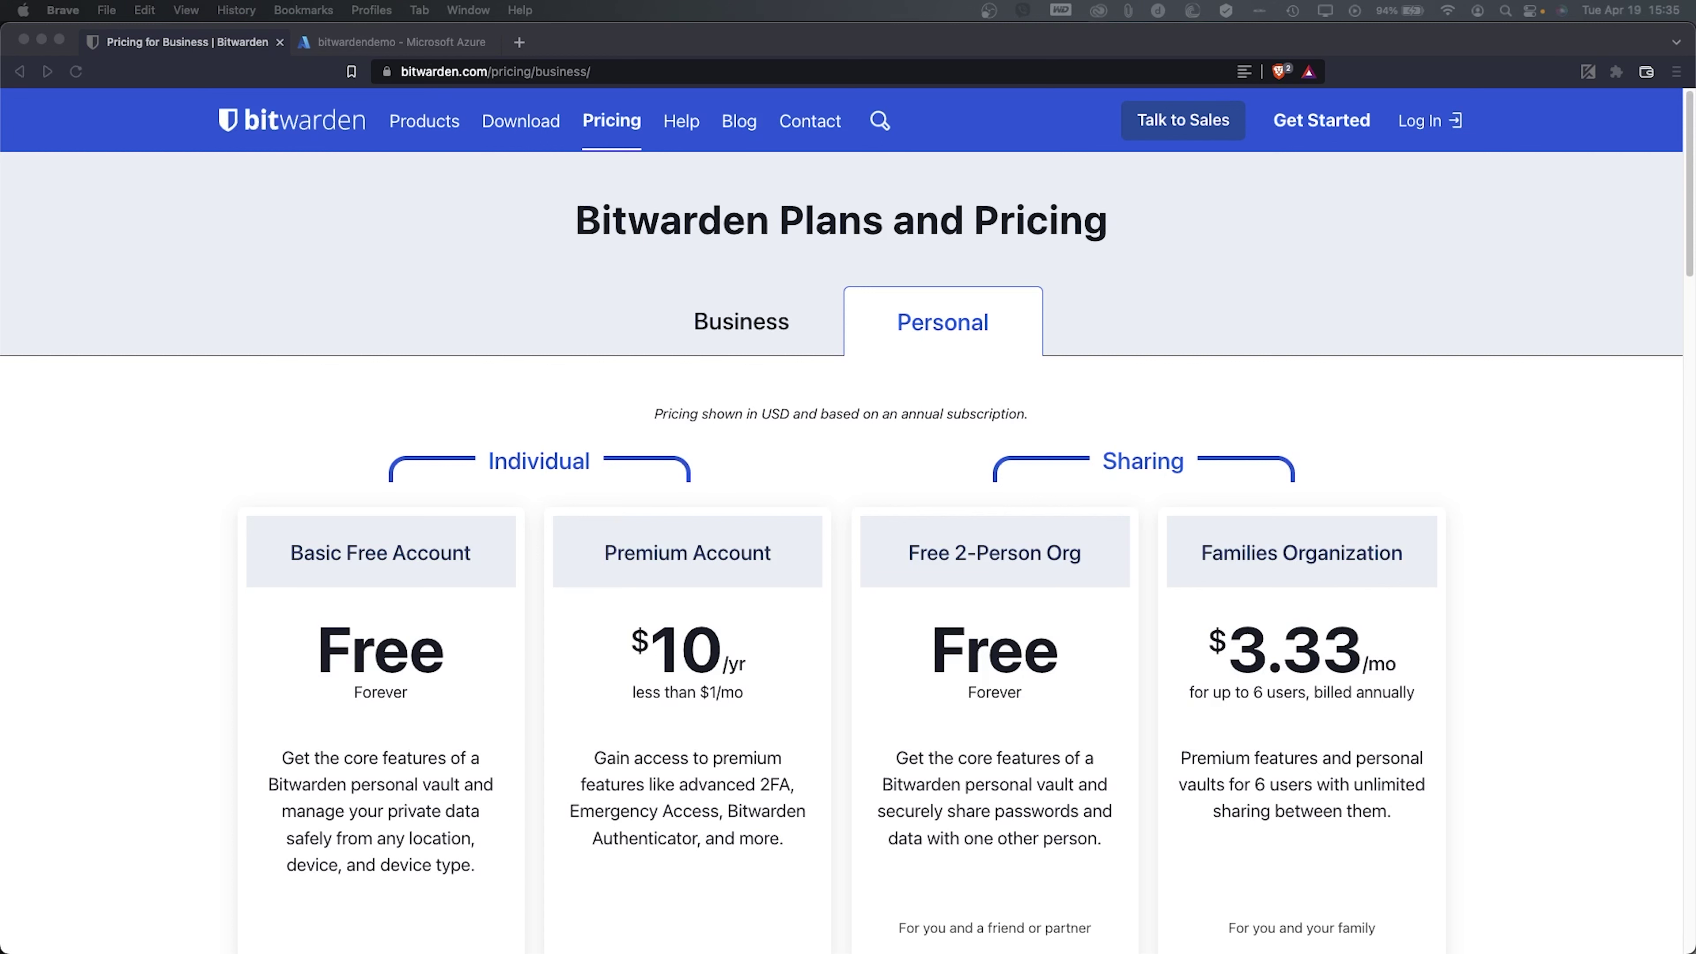
{"action": "key", "text": "super+Tab"}
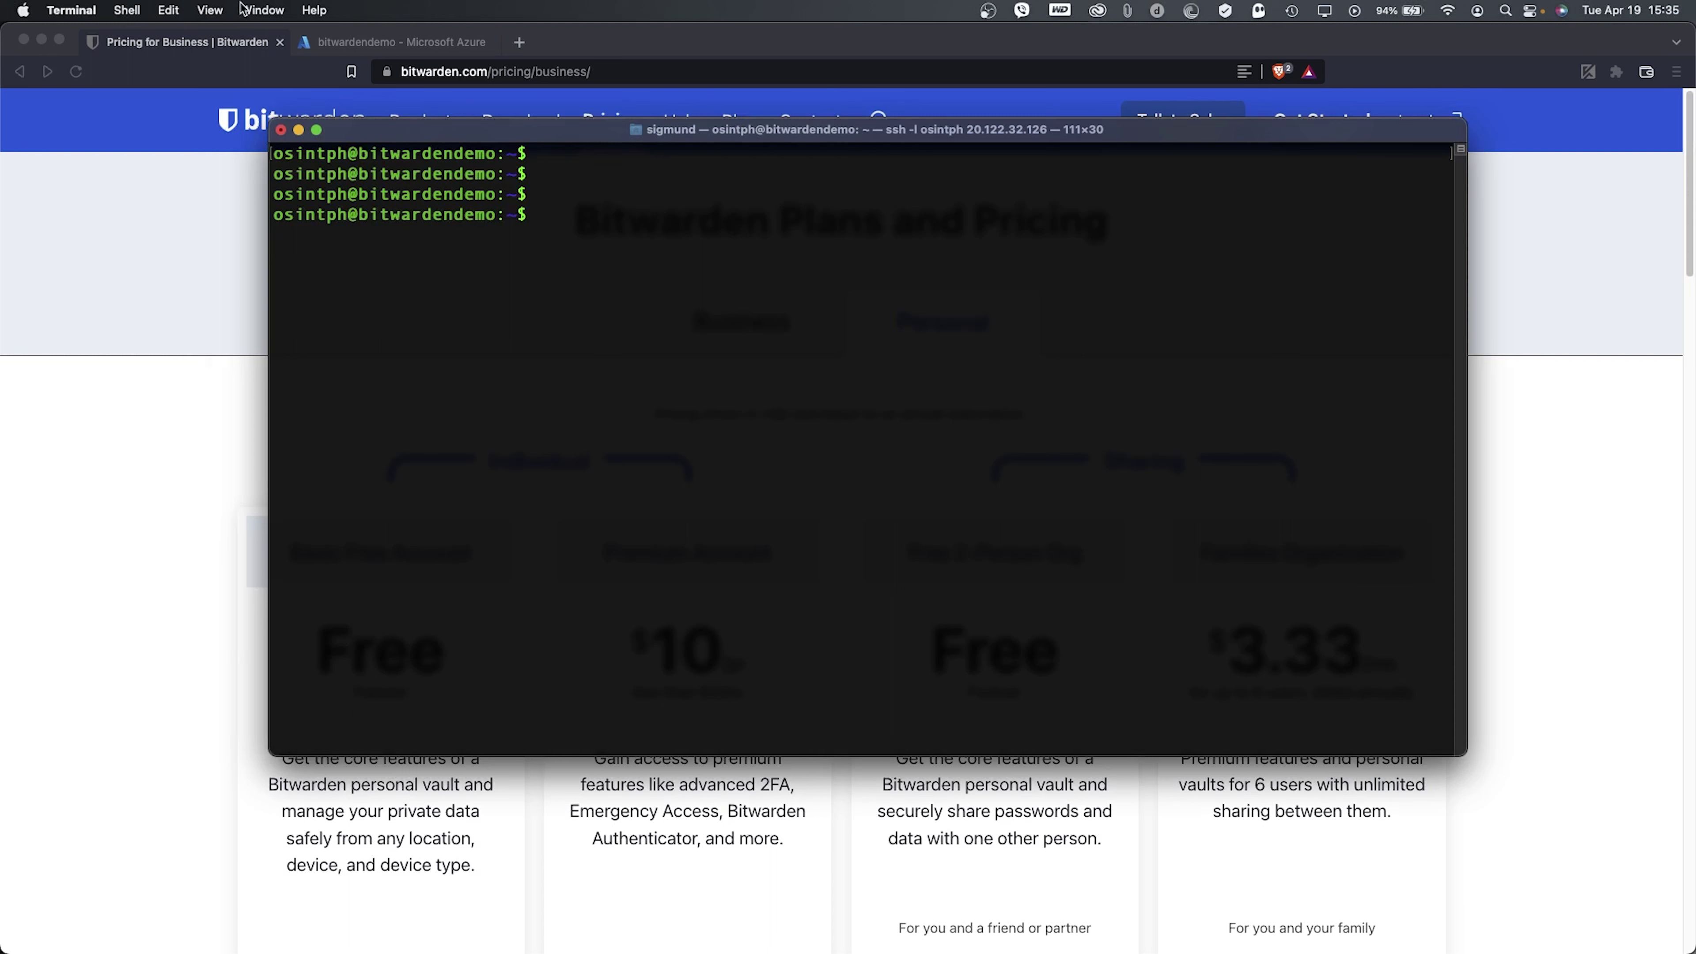
- Run sudo apt-get install for ca-certificates, curl, gnupg and lsb-release, giving the sudo password
{"action": "left_click", "coordinate": [210, 9]}
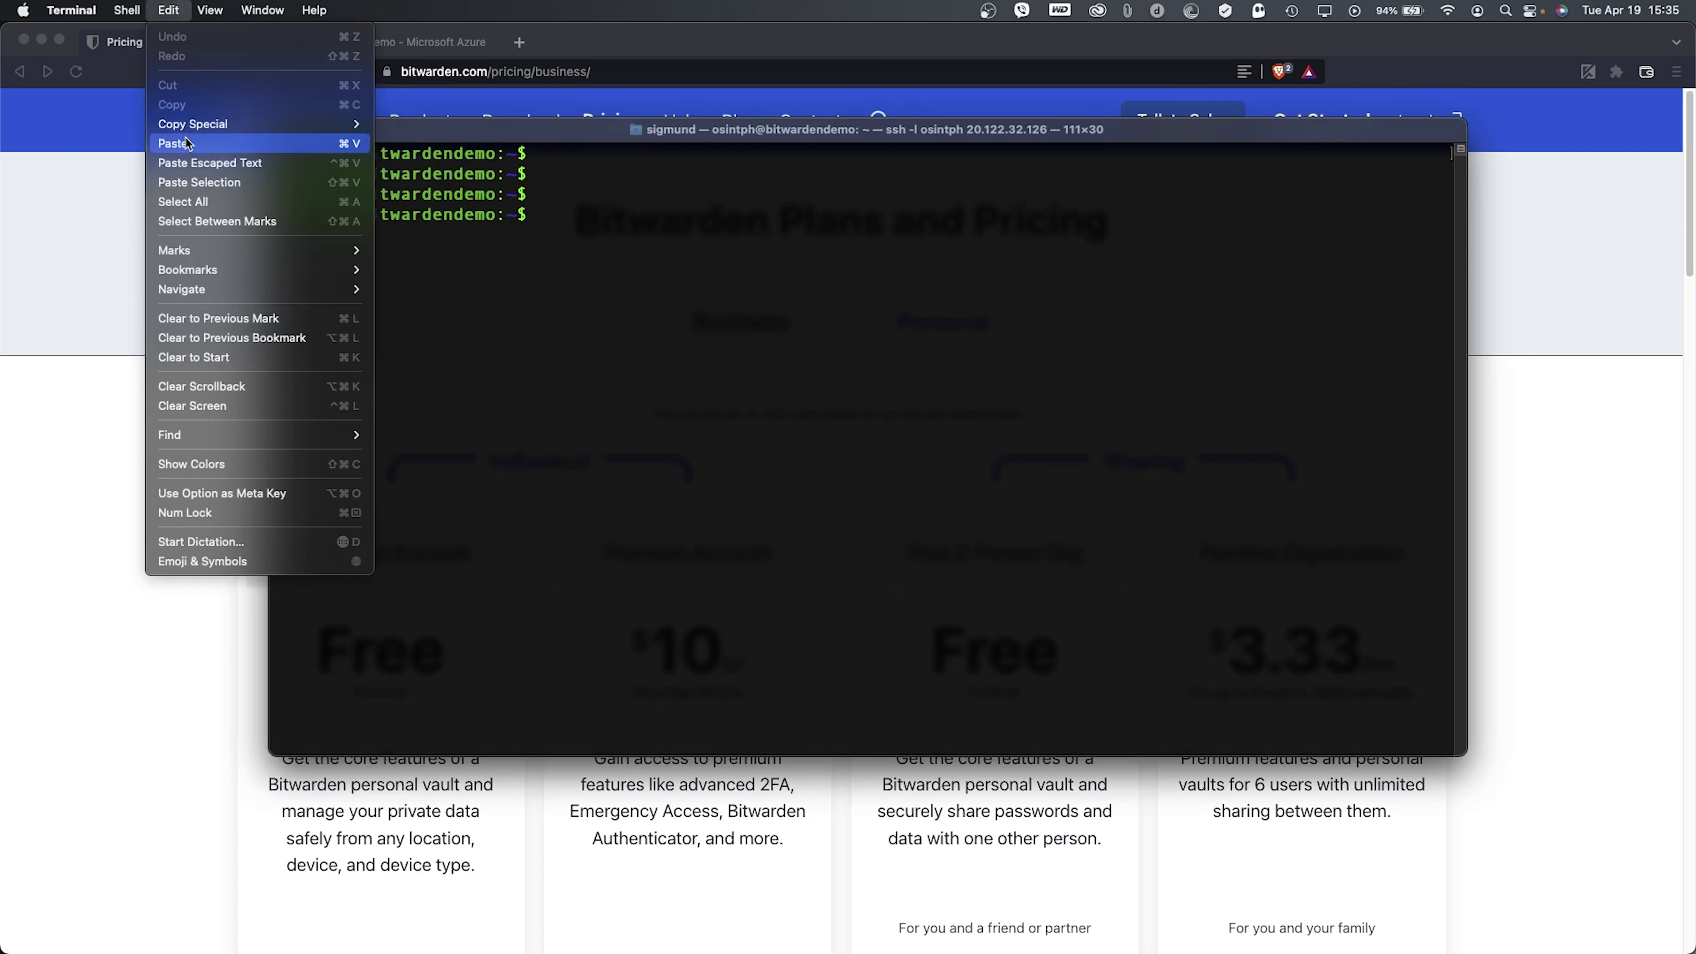
{"action": "left_click", "coordinate": [186, 143]}
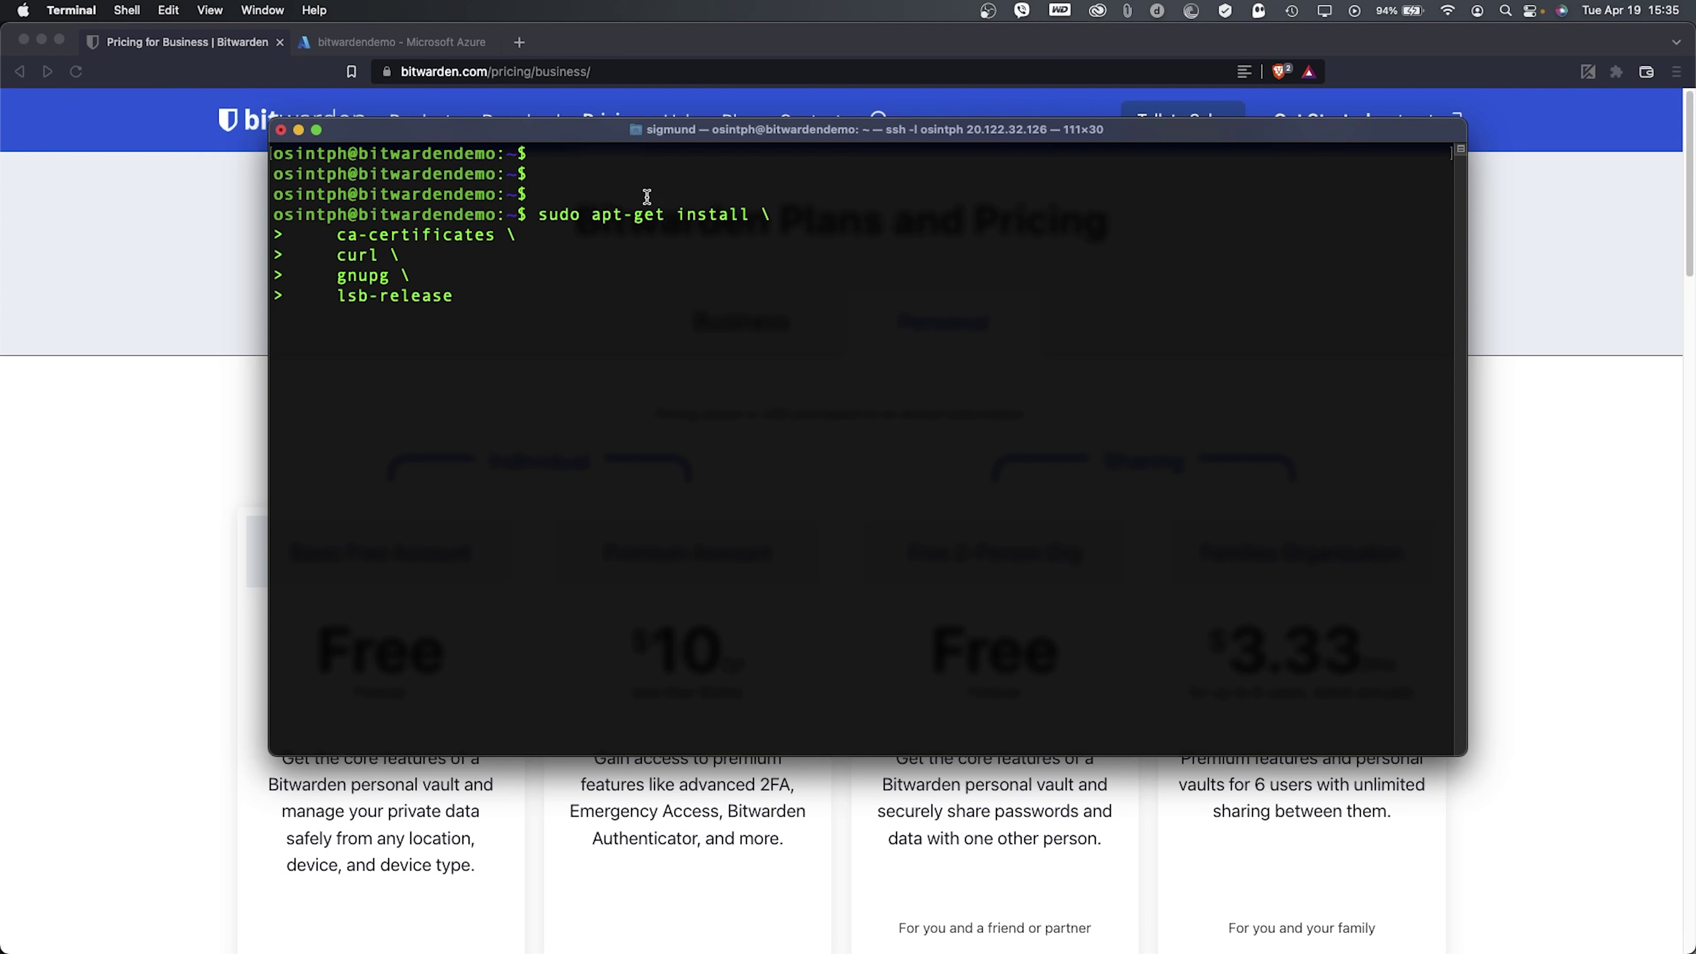
{"action": "key", "text": "Return"}
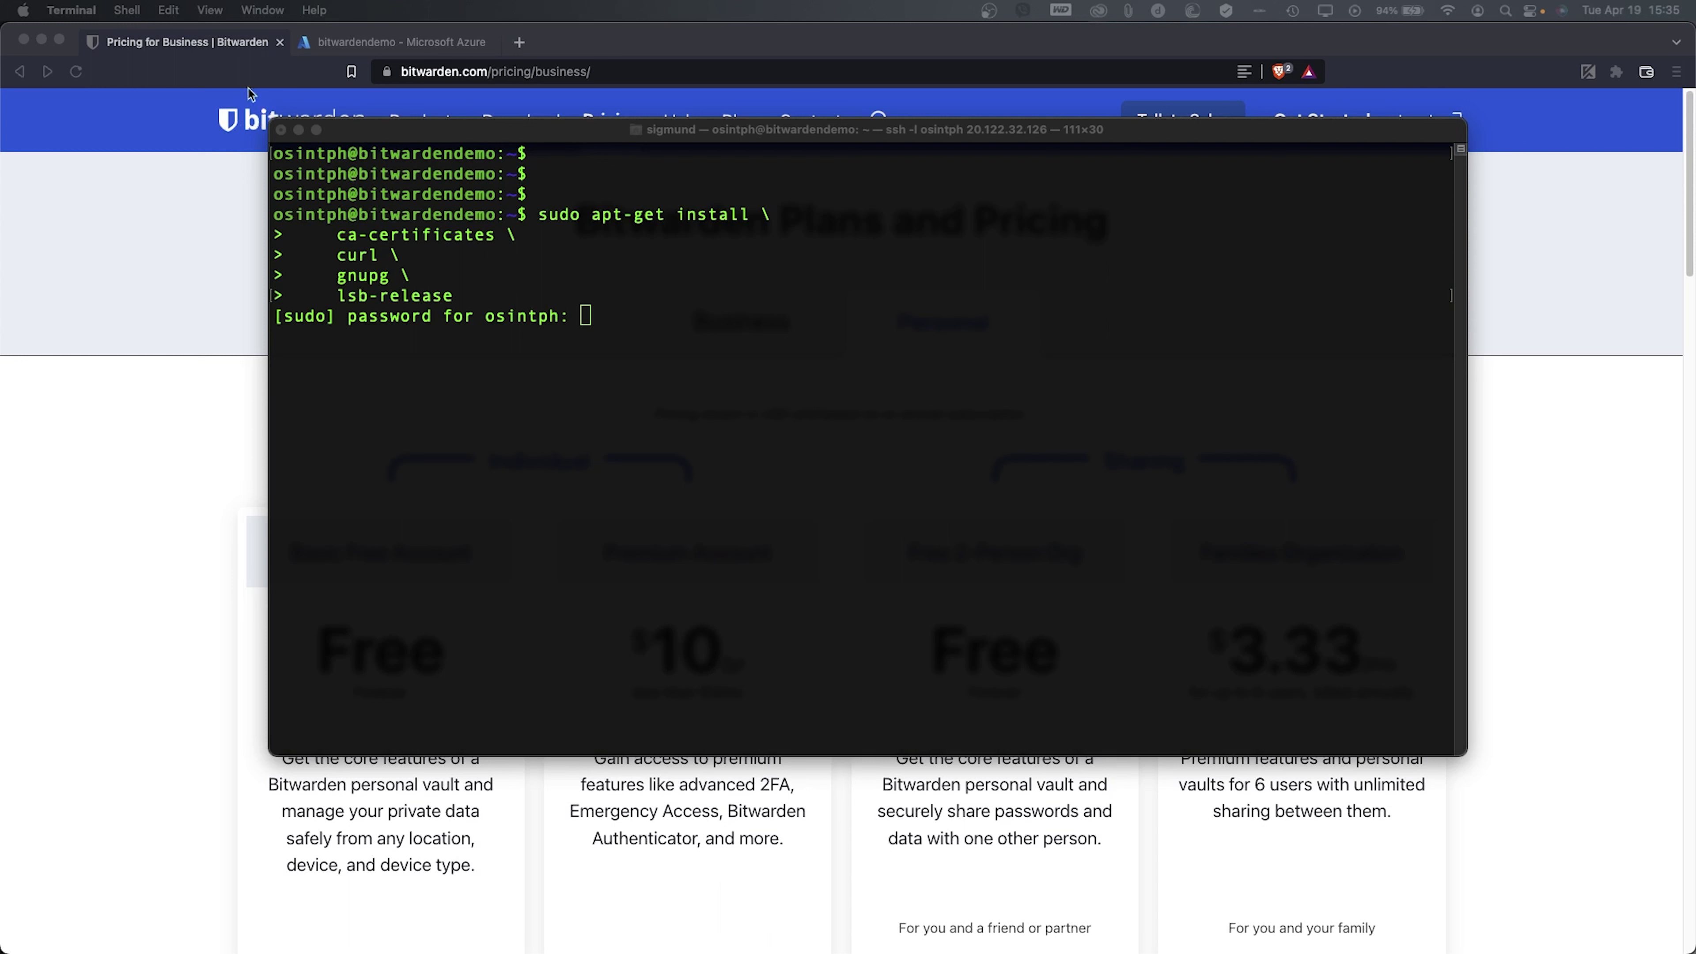
{"action": "left_click", "coordinate": [537, 297]}
{"action": "right_click", "coordinate": [550, 283]}
{"action": "left_click", "coordinate": [587, 312]}
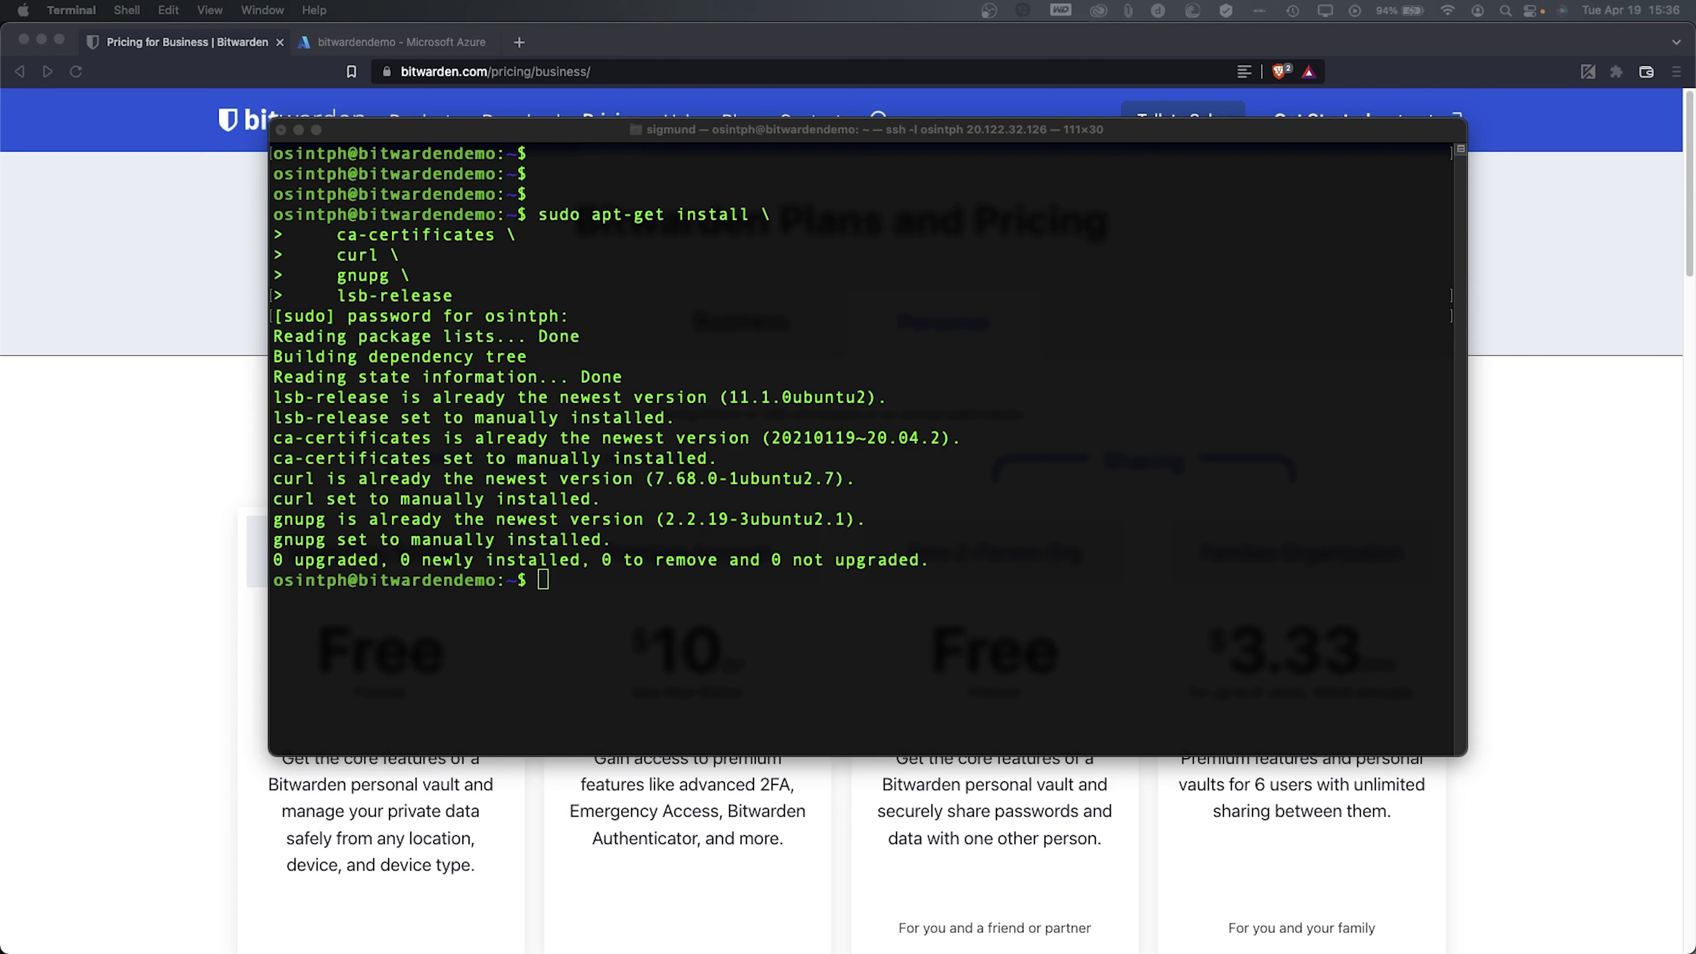
- Save Docker's GPG key to /usr/share/keyrings/docker-archive-keyring.gpg
{"action": "left_click", "coordinate": [634, 453]}
{"action": "right_click", "coordinate": [626, 453]}
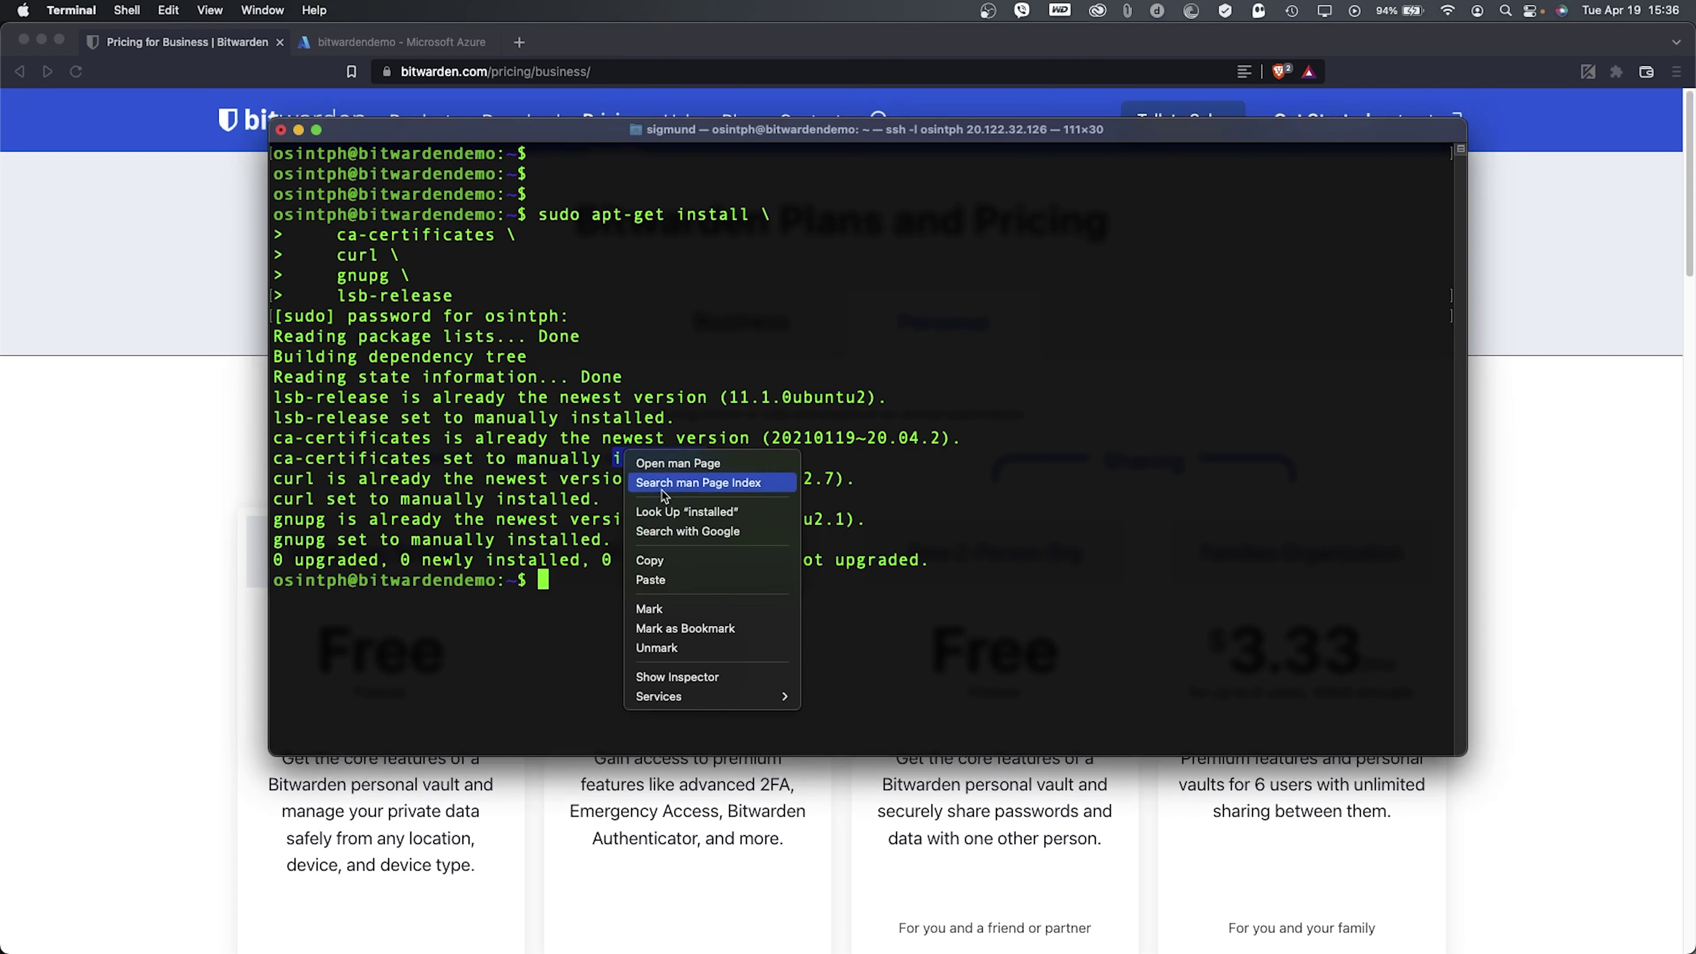
{"action": "left_click", "coordinate": [671, 581]}
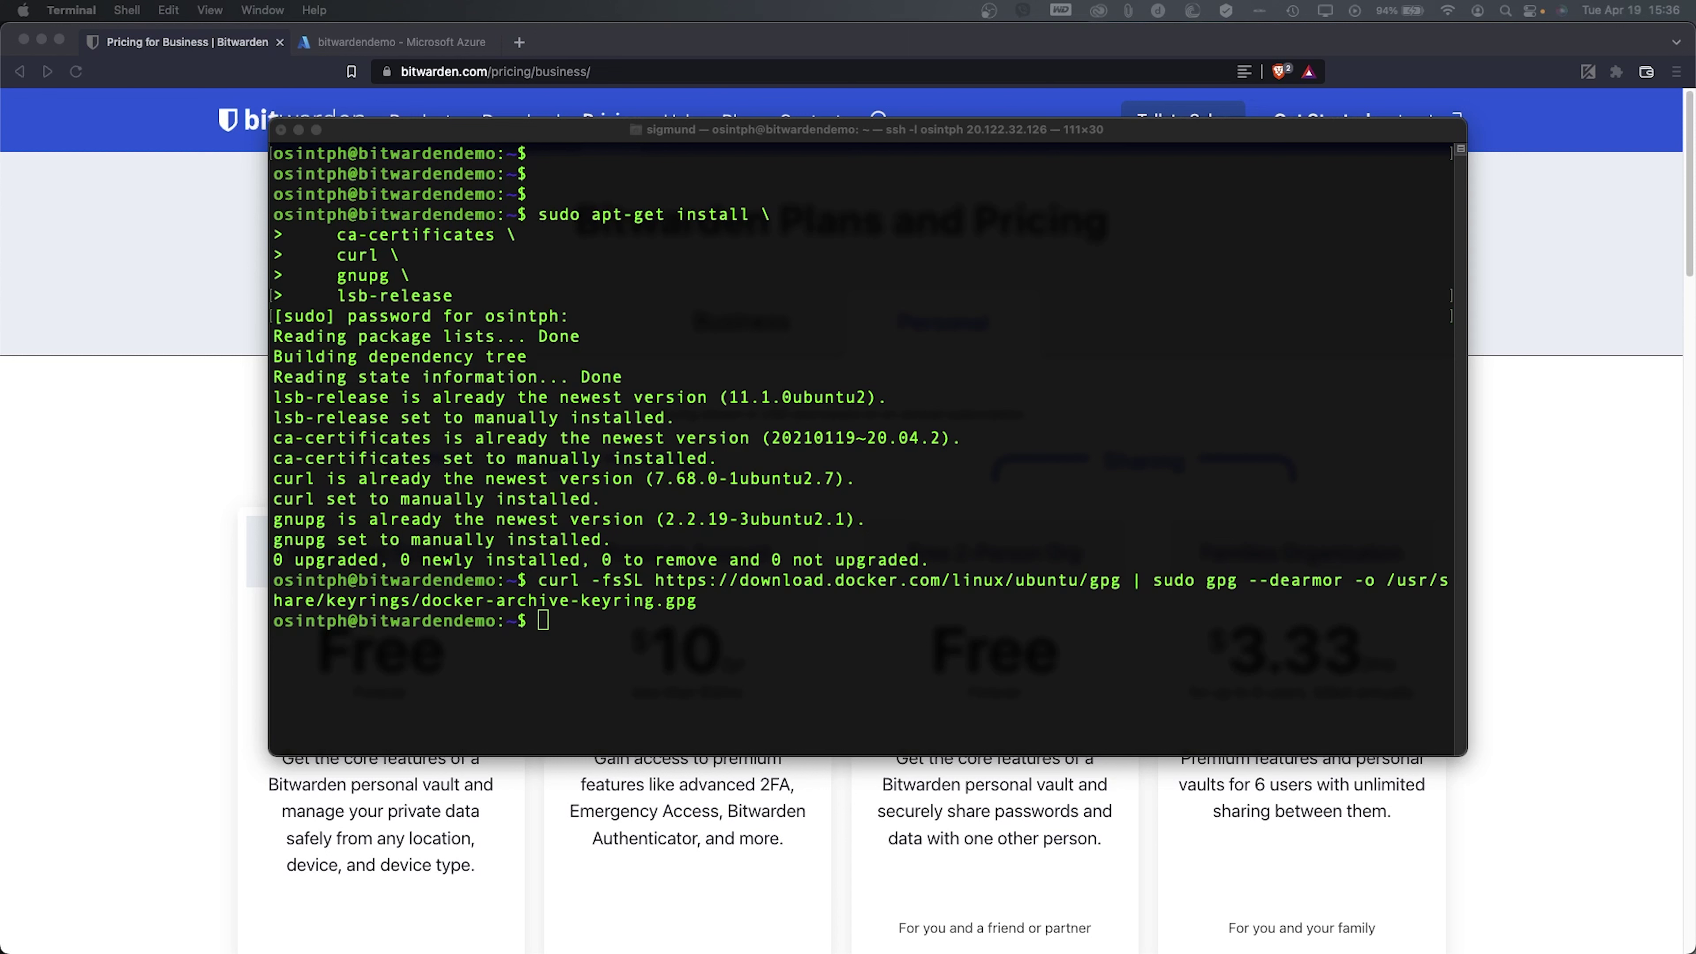
- Write the Docker Ubuntu repository to /etc/apt/sources.list.d/docker.list
{"action": "left_click", "coordinate": [761, 301]}
{"action": "right_click", "coordinate": [759, 298]}
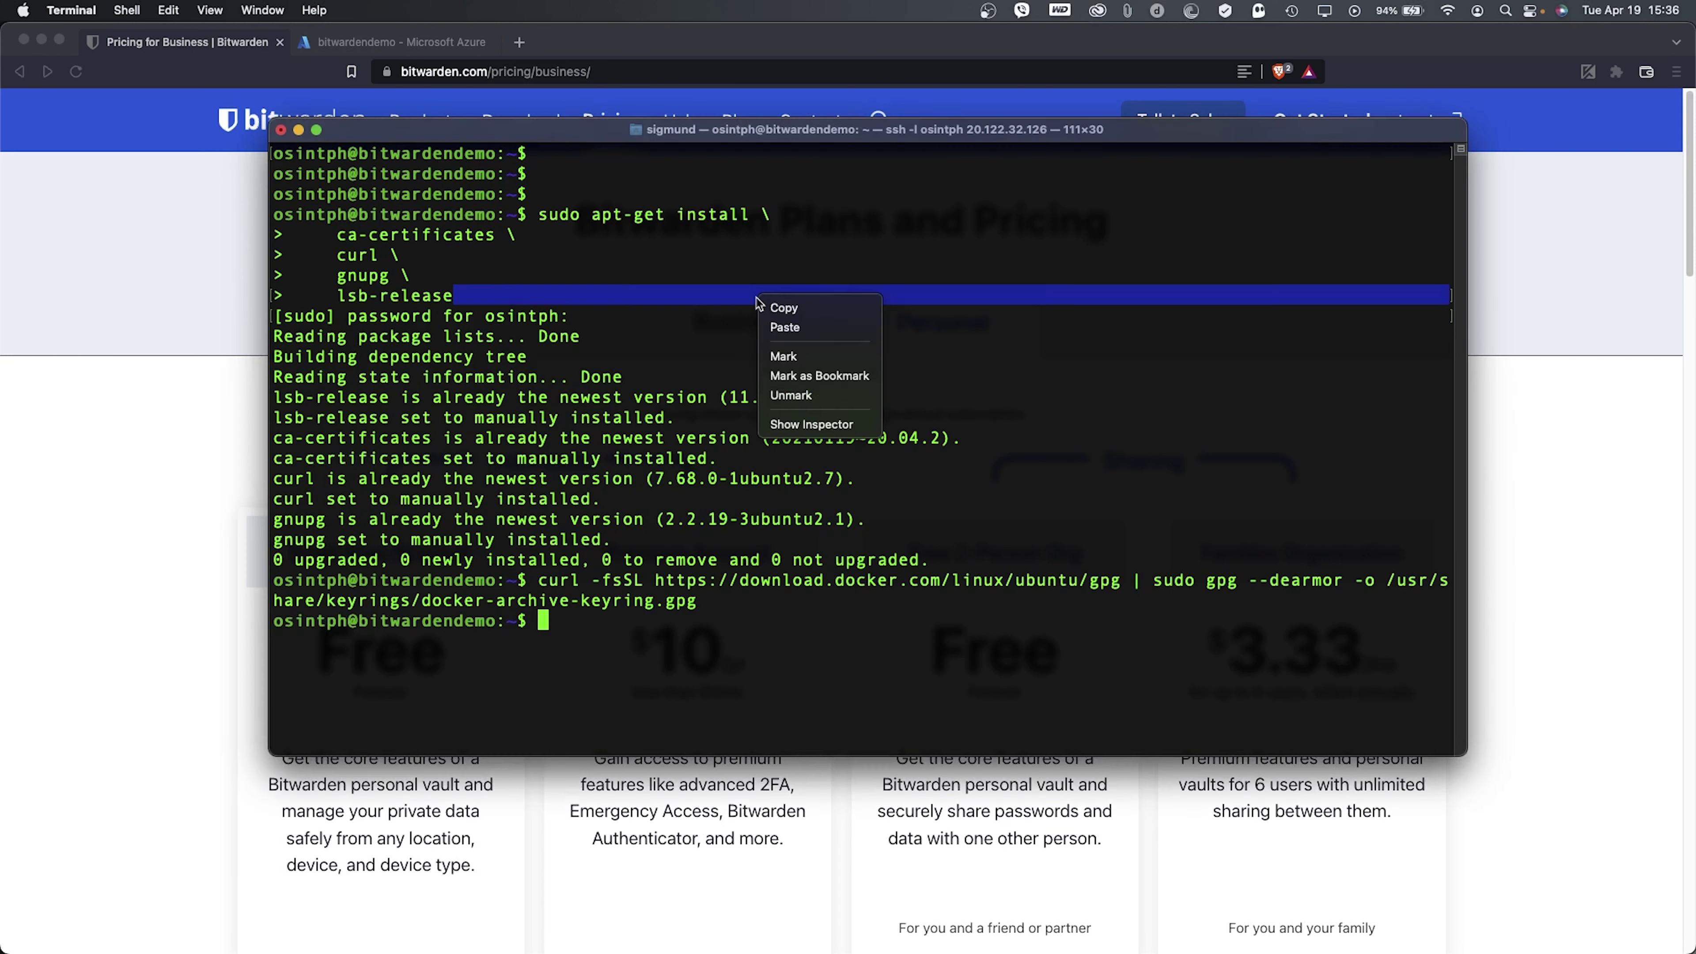
{"action": "left_click", "coordinate": [781, 326]}
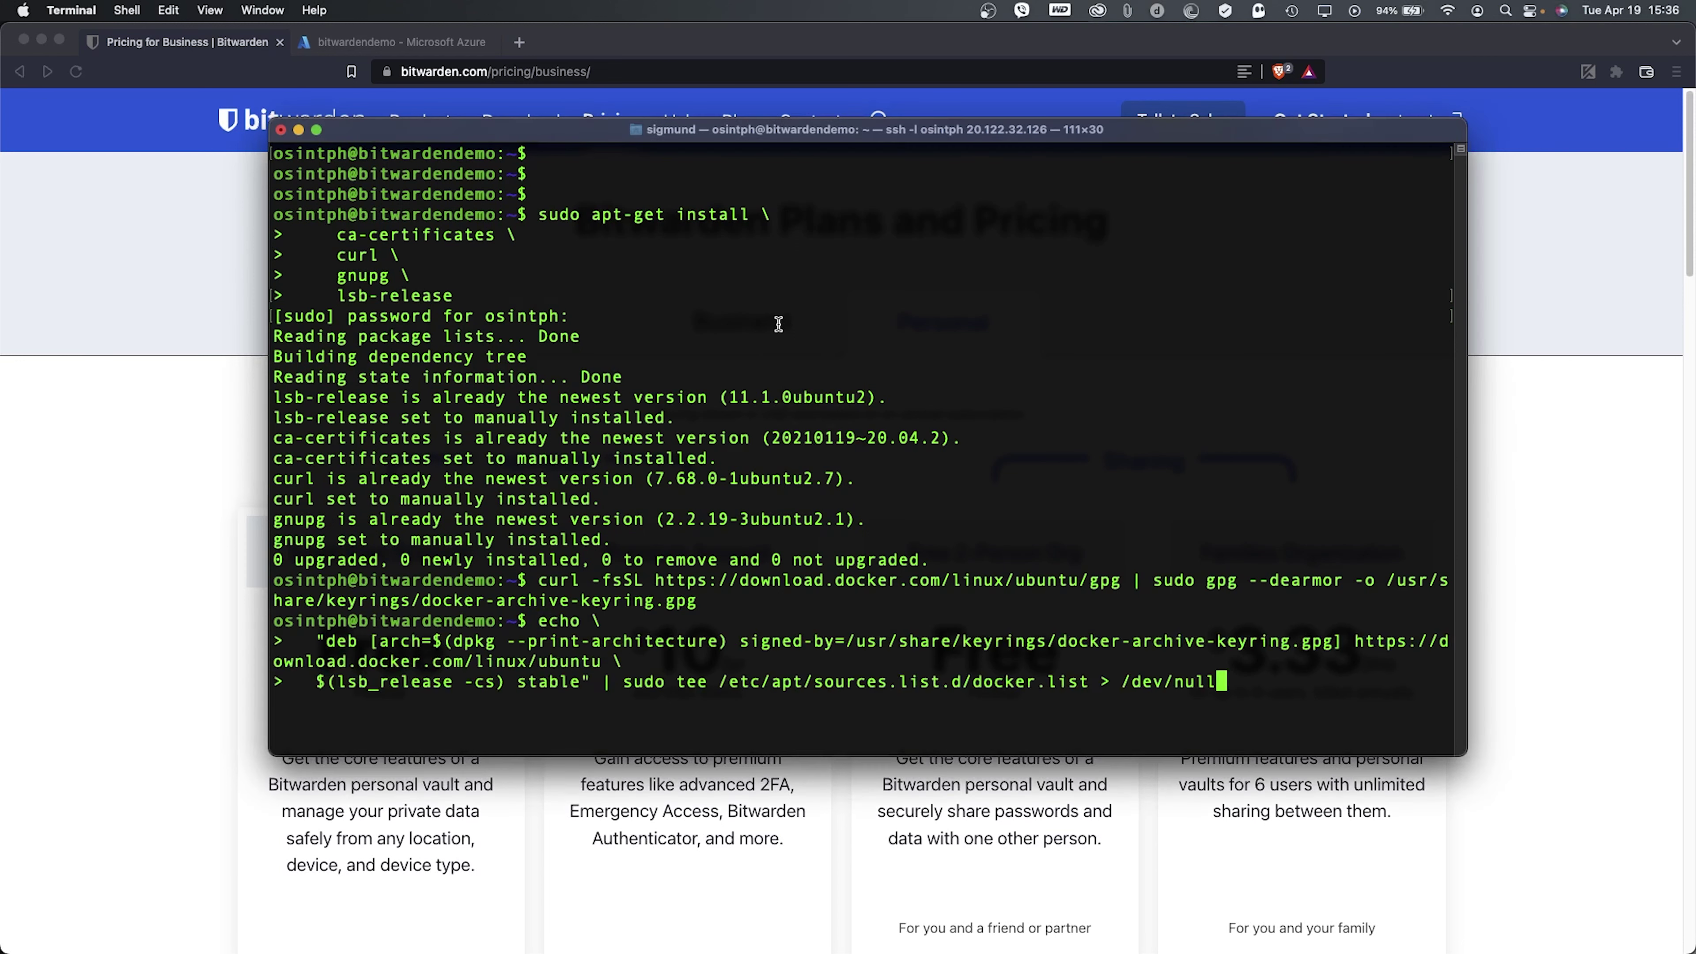
{"action": "key", "text": "Return"}
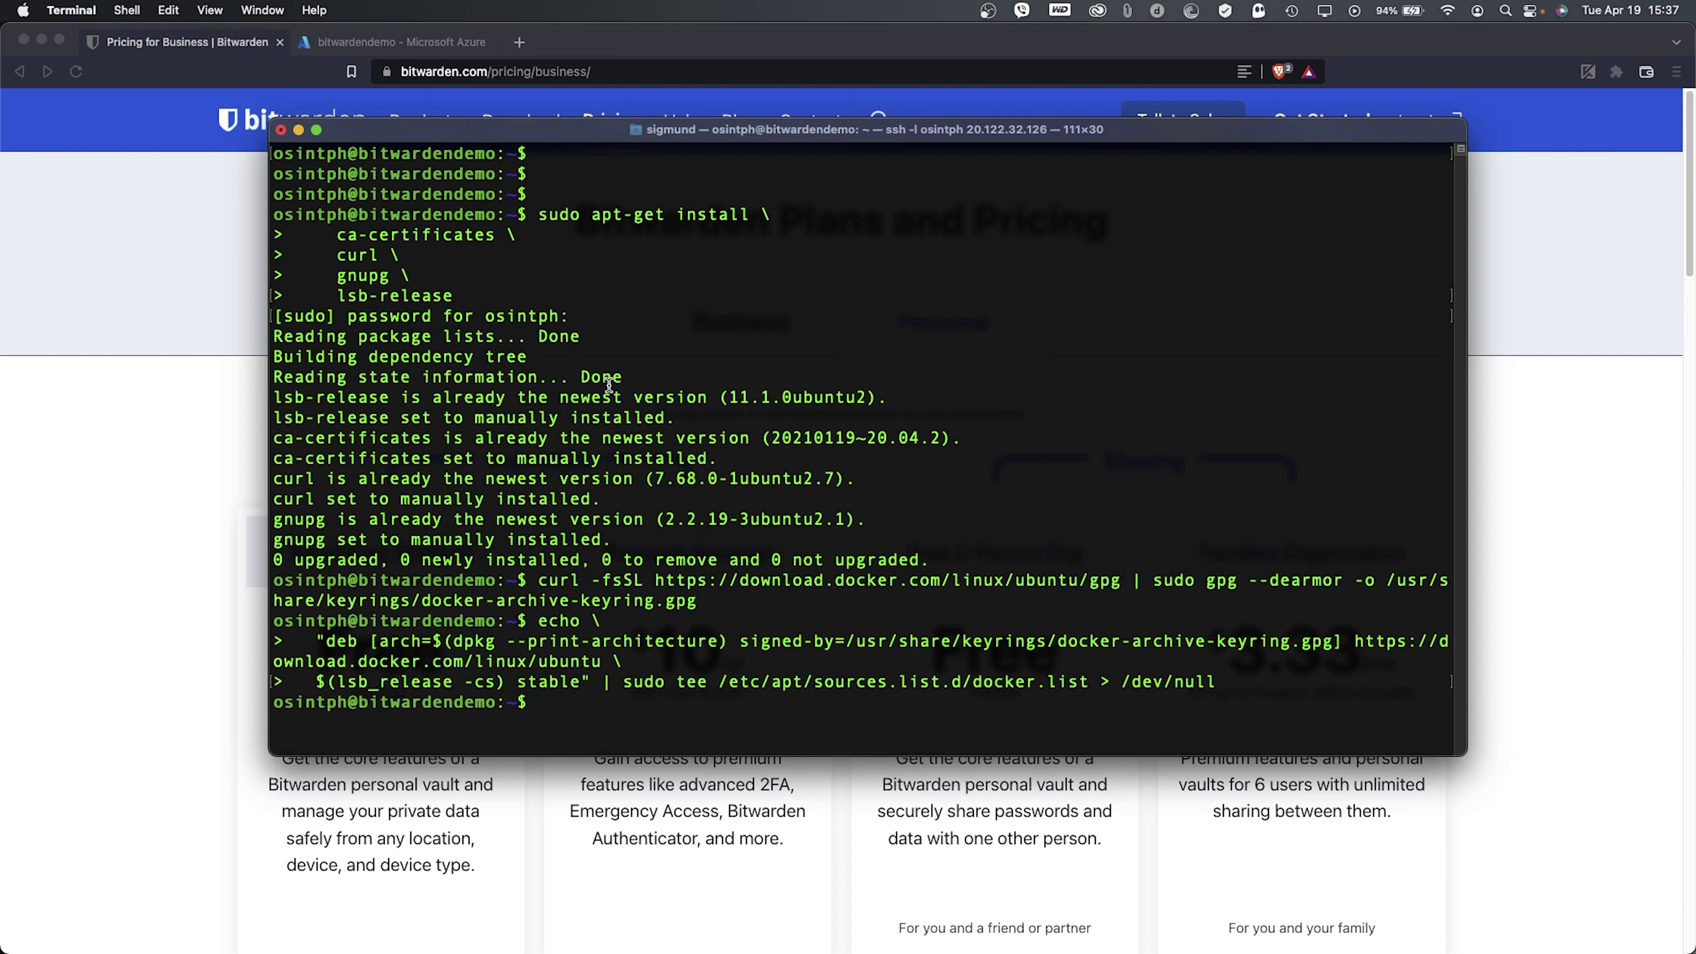
- Refresh package lists with sudo apt-get update and begin a new sudo command
{"action": "type", "text": "sudo apt-get update"}
{"action": "key", "text": "Return"}
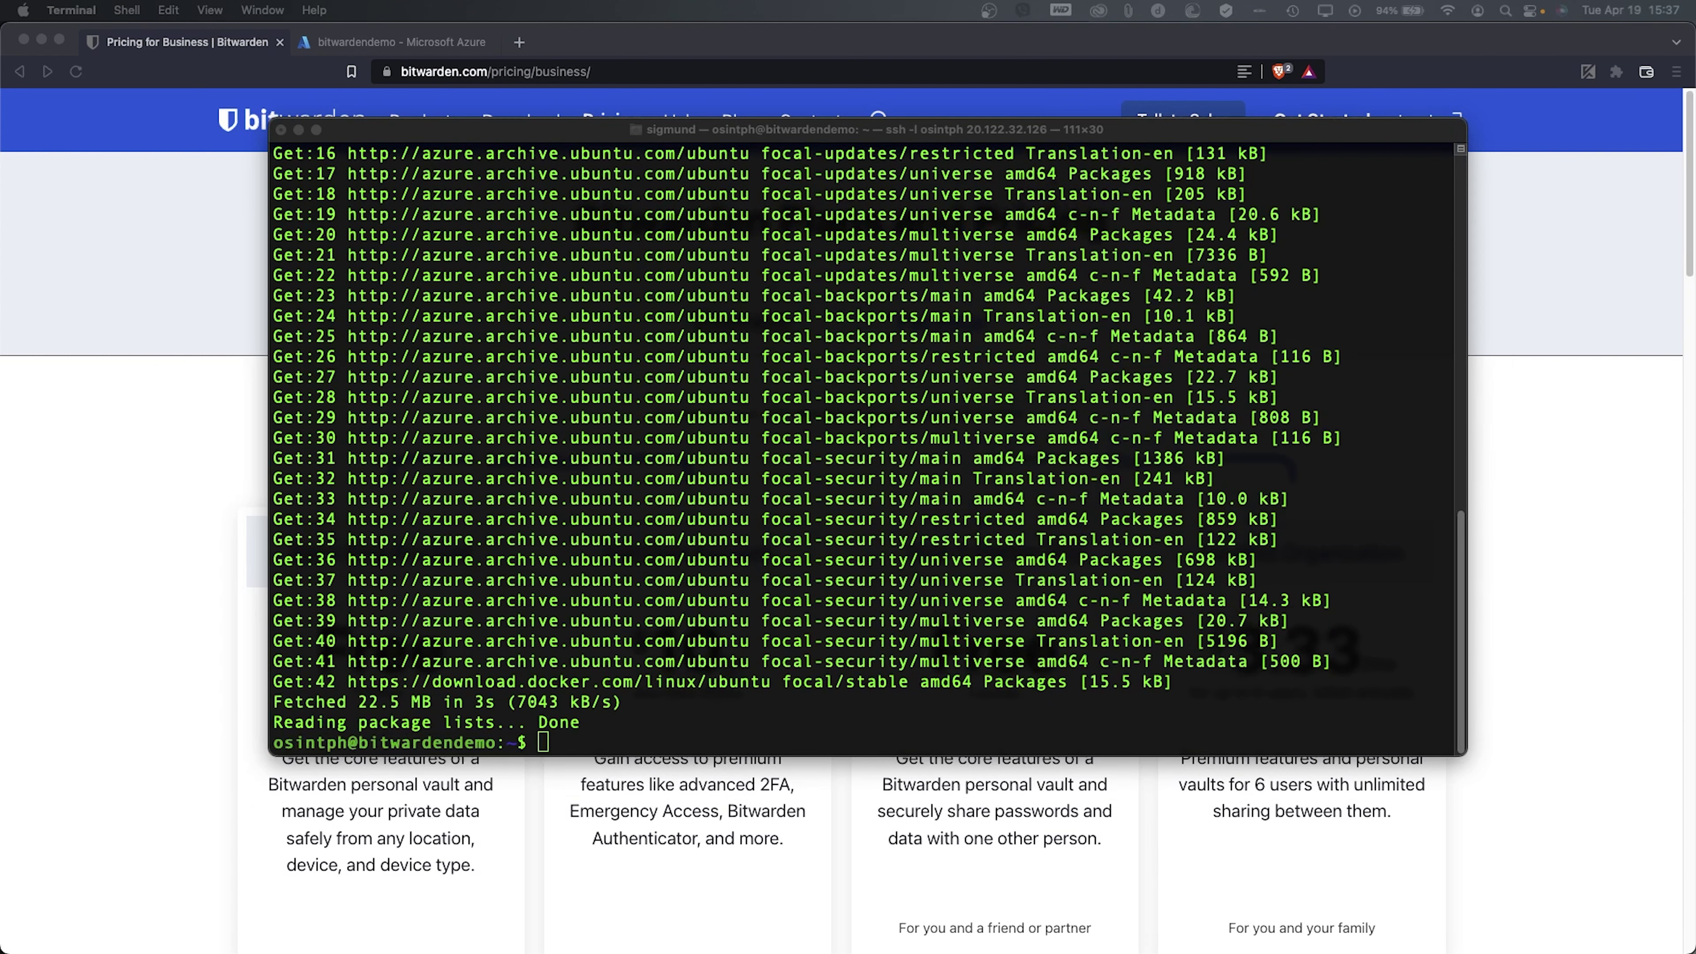
{"action": "left_click", "coordinate": [645, 520]}
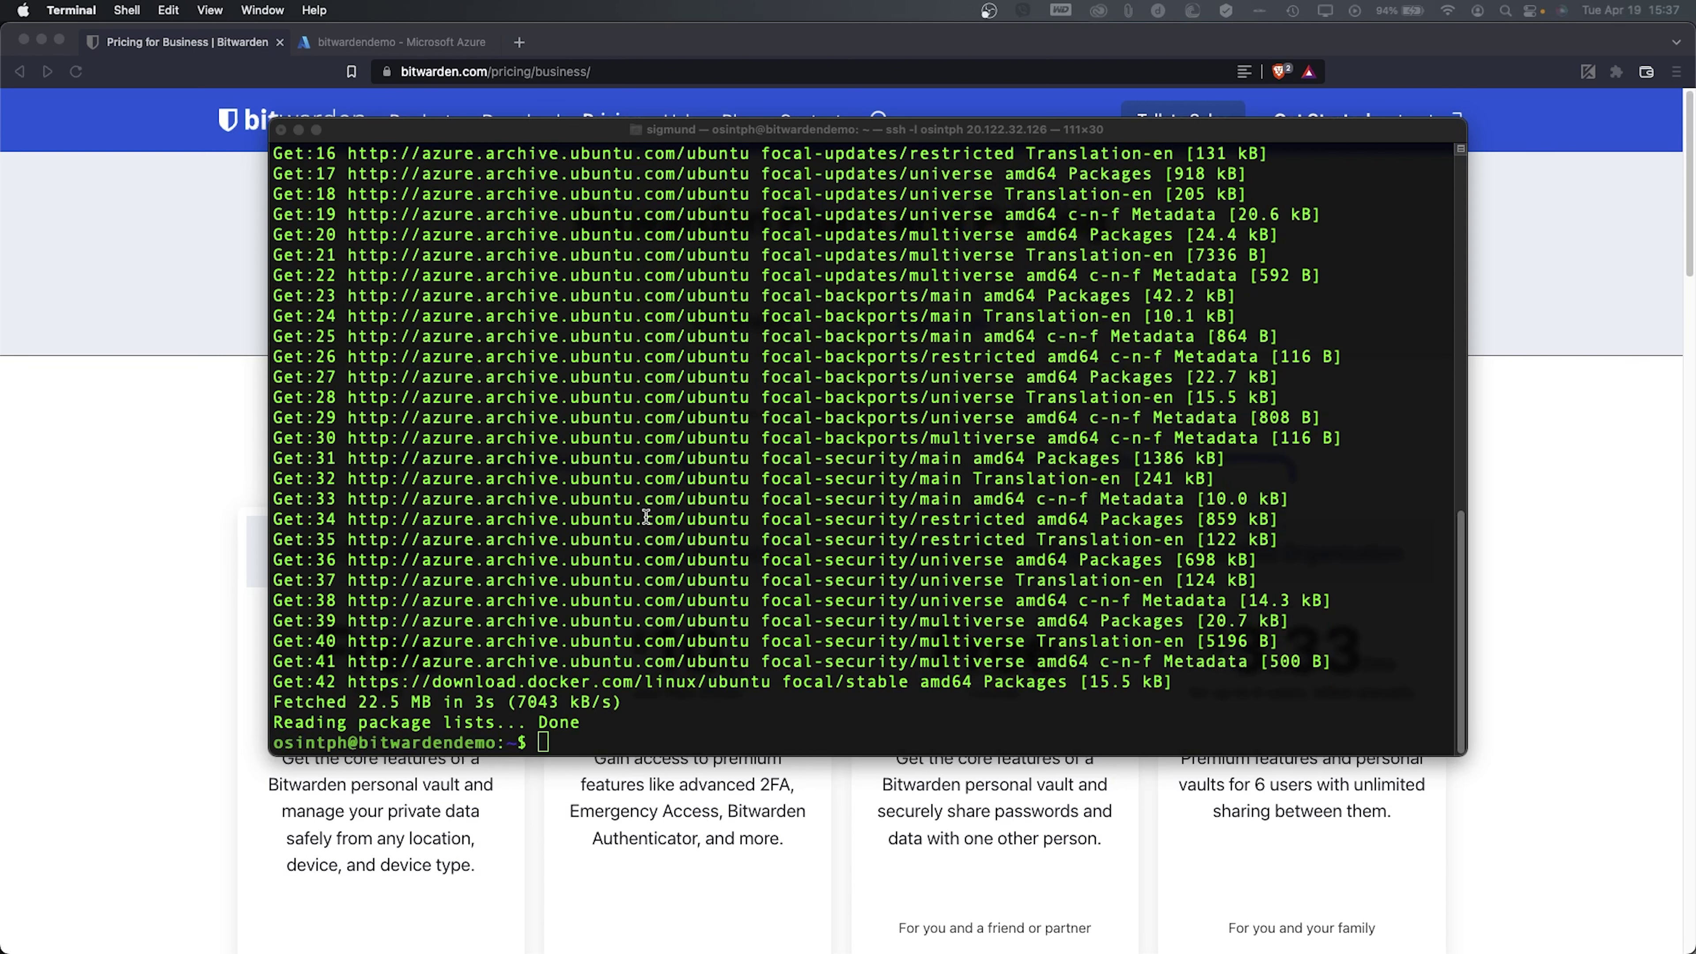
{"action": "type", "text": "sudo"}
{"action": "key", "text": "ctrl+Left"}
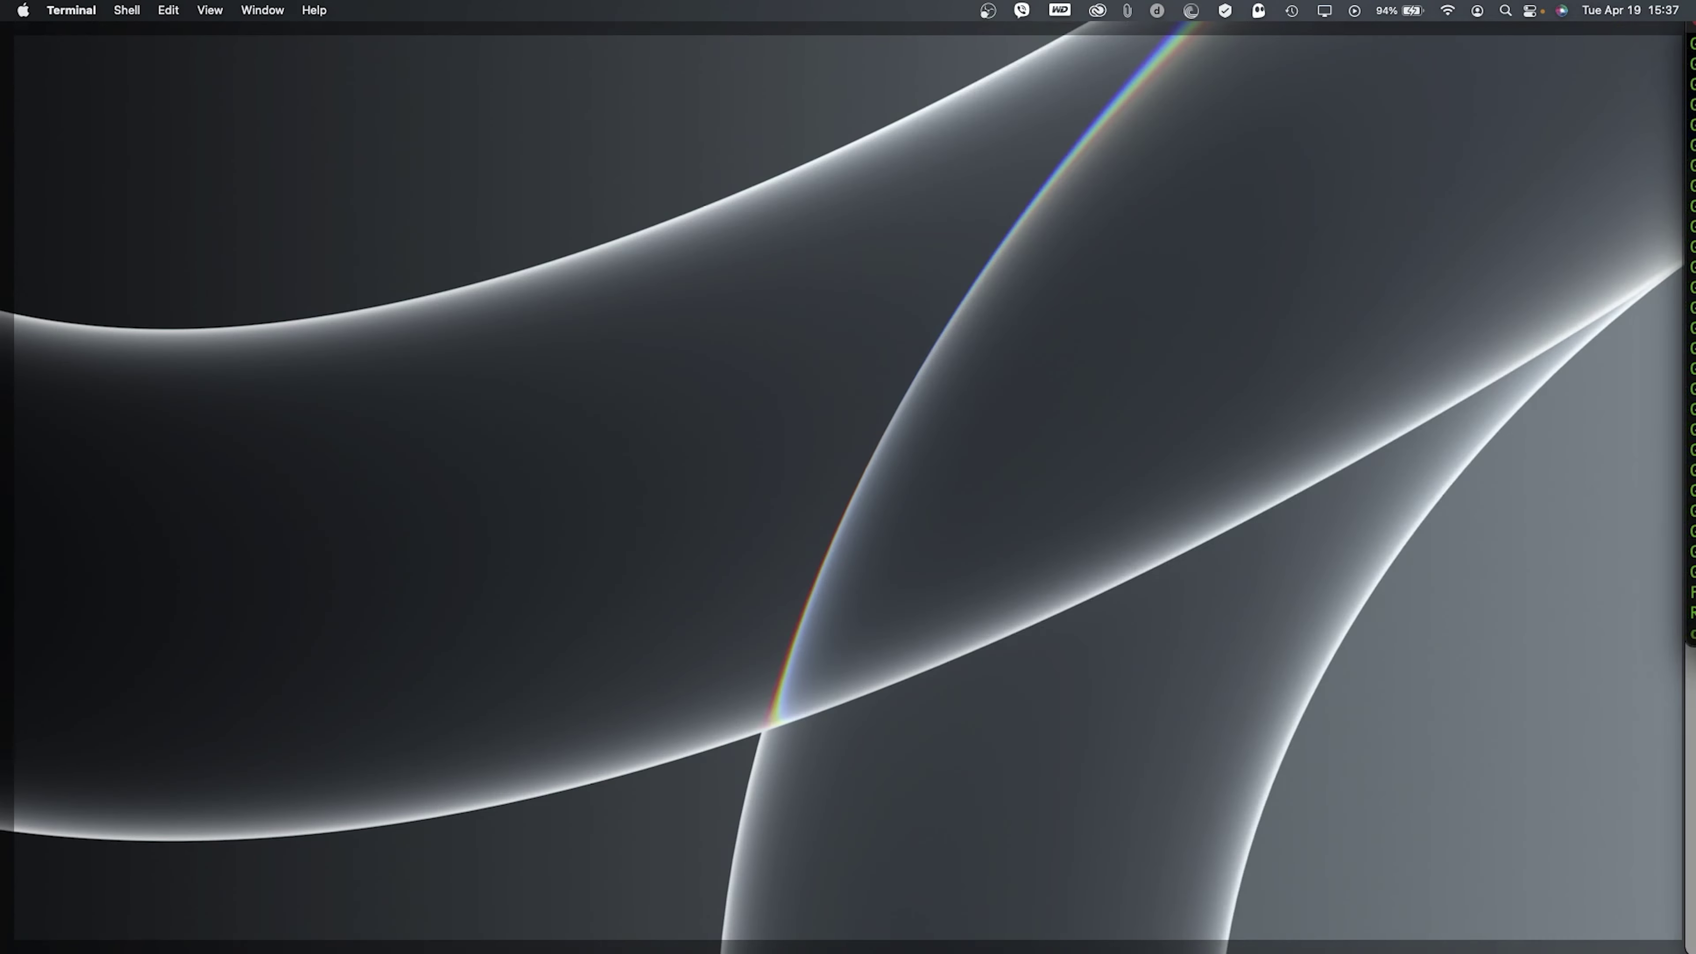
{"action": "key", "text": "ctrl+Right"}
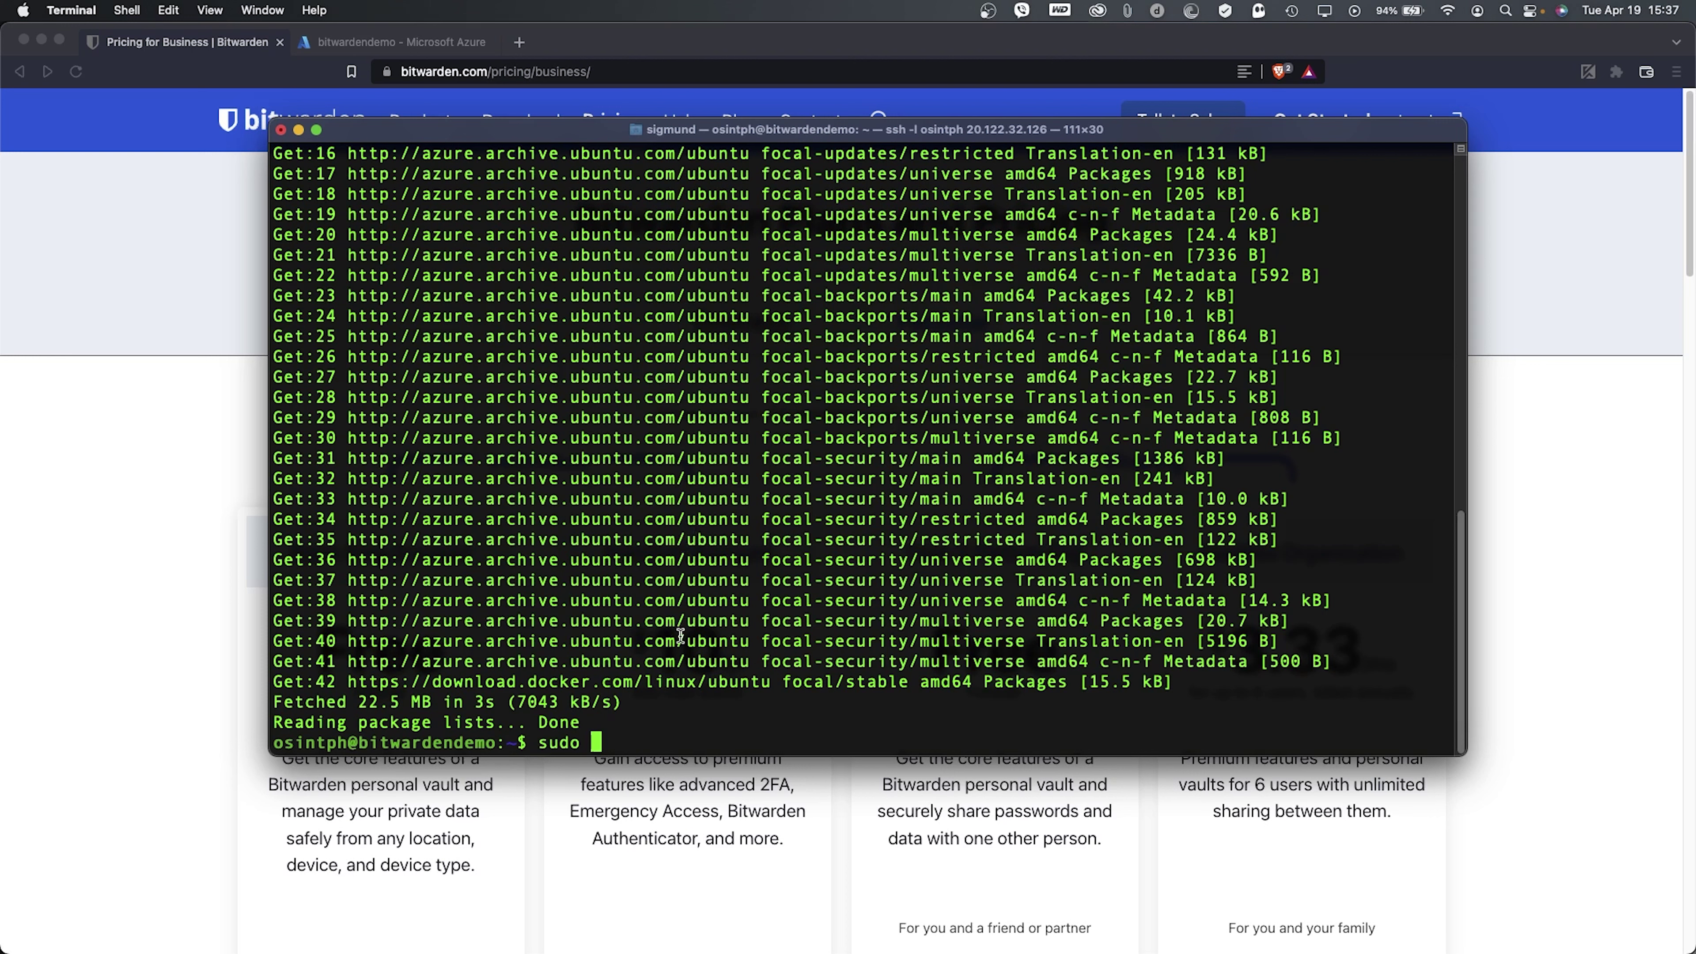
- Install docker-ce, docker-ce-cli and containerd.io with apt-get, answering Y to proceed
{"action": "right_click", "coordinate": [694, 702]}
{"action": "left_click", "coordinate": [755, 733]}
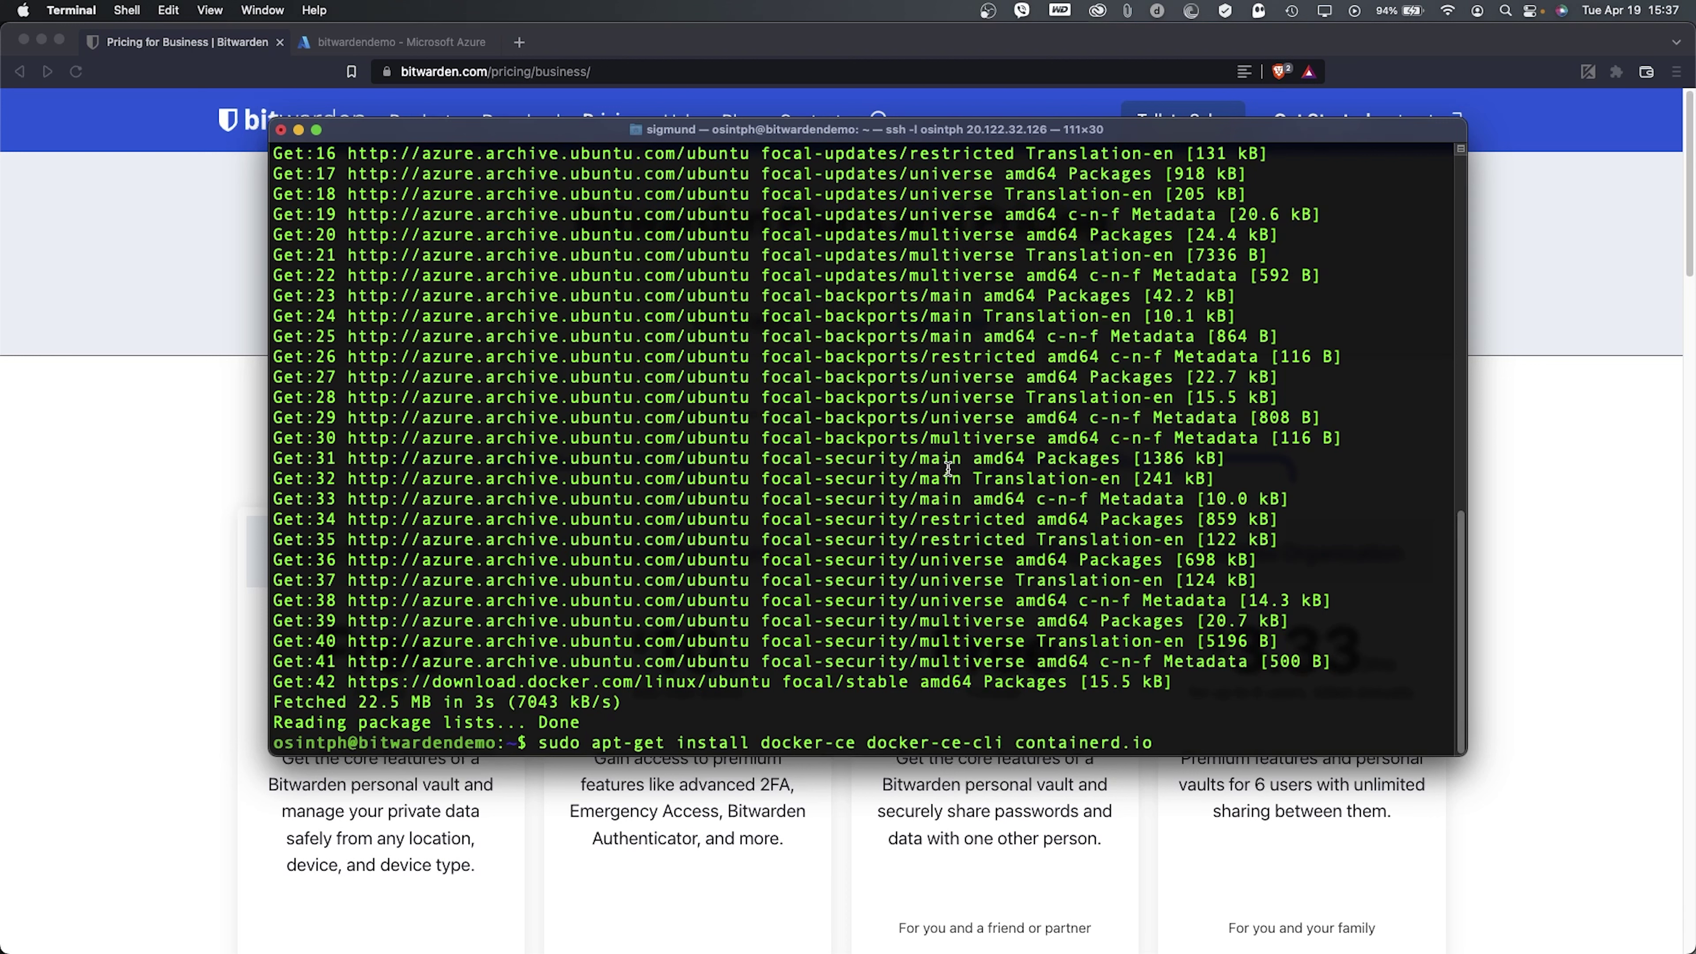
{"action": "key", "text": "Return"}
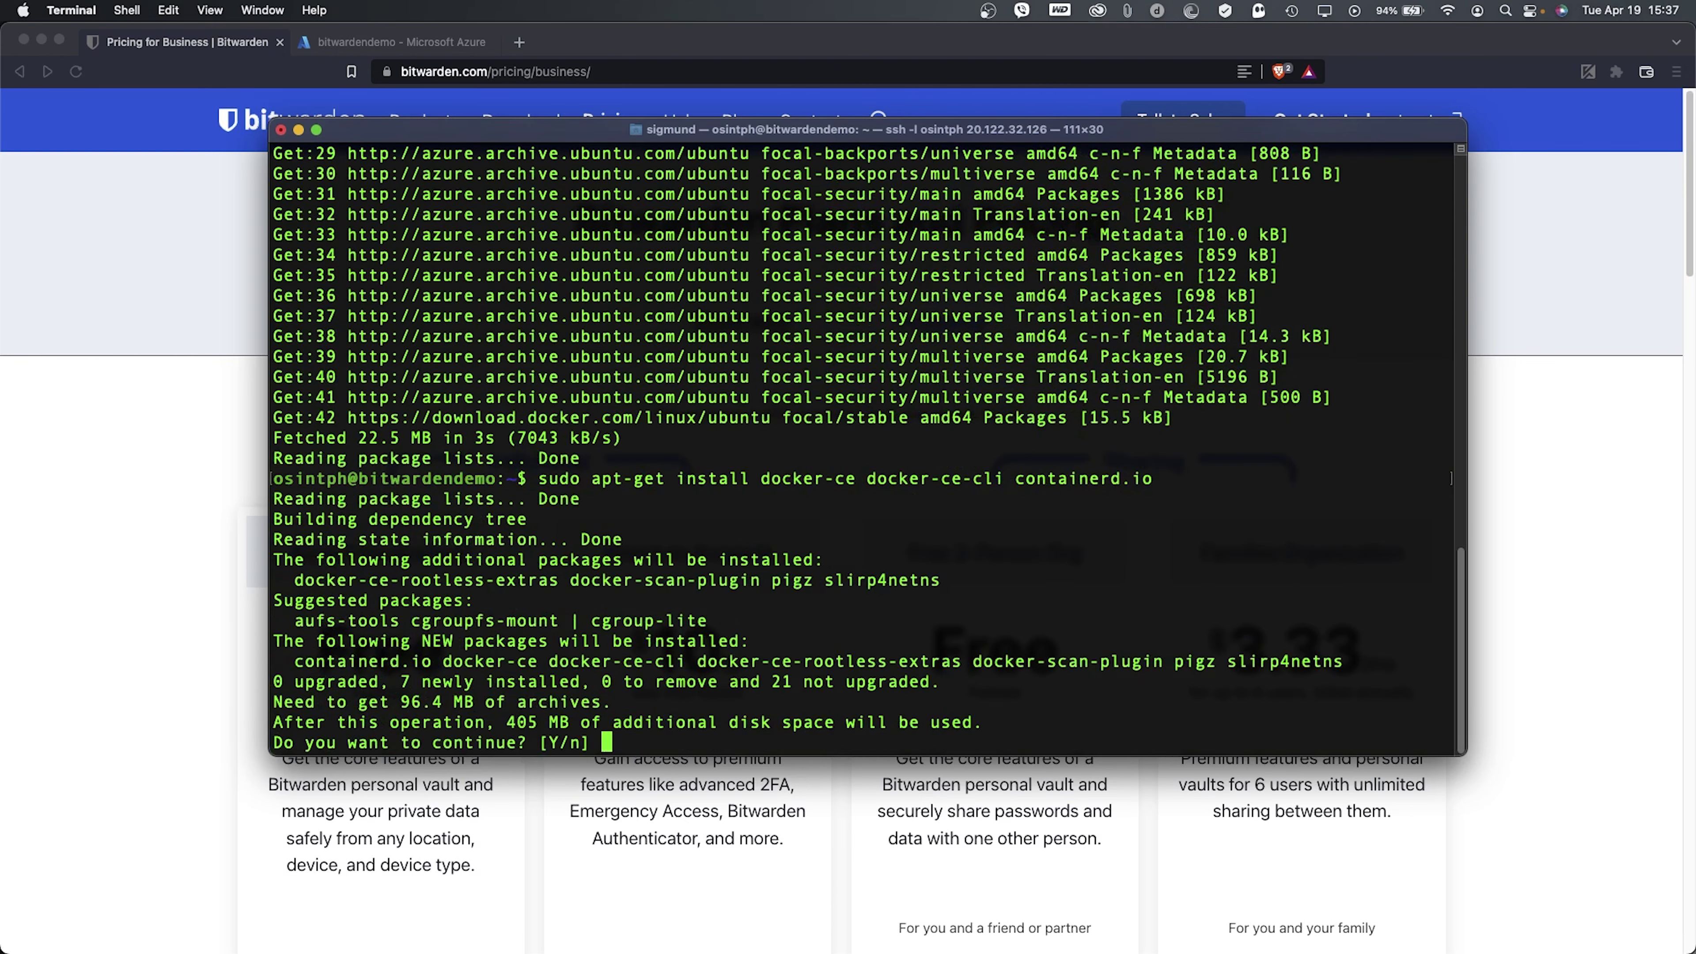
{"action": "type", "text": "Y"}
{"action": "key", "text": "Return"}
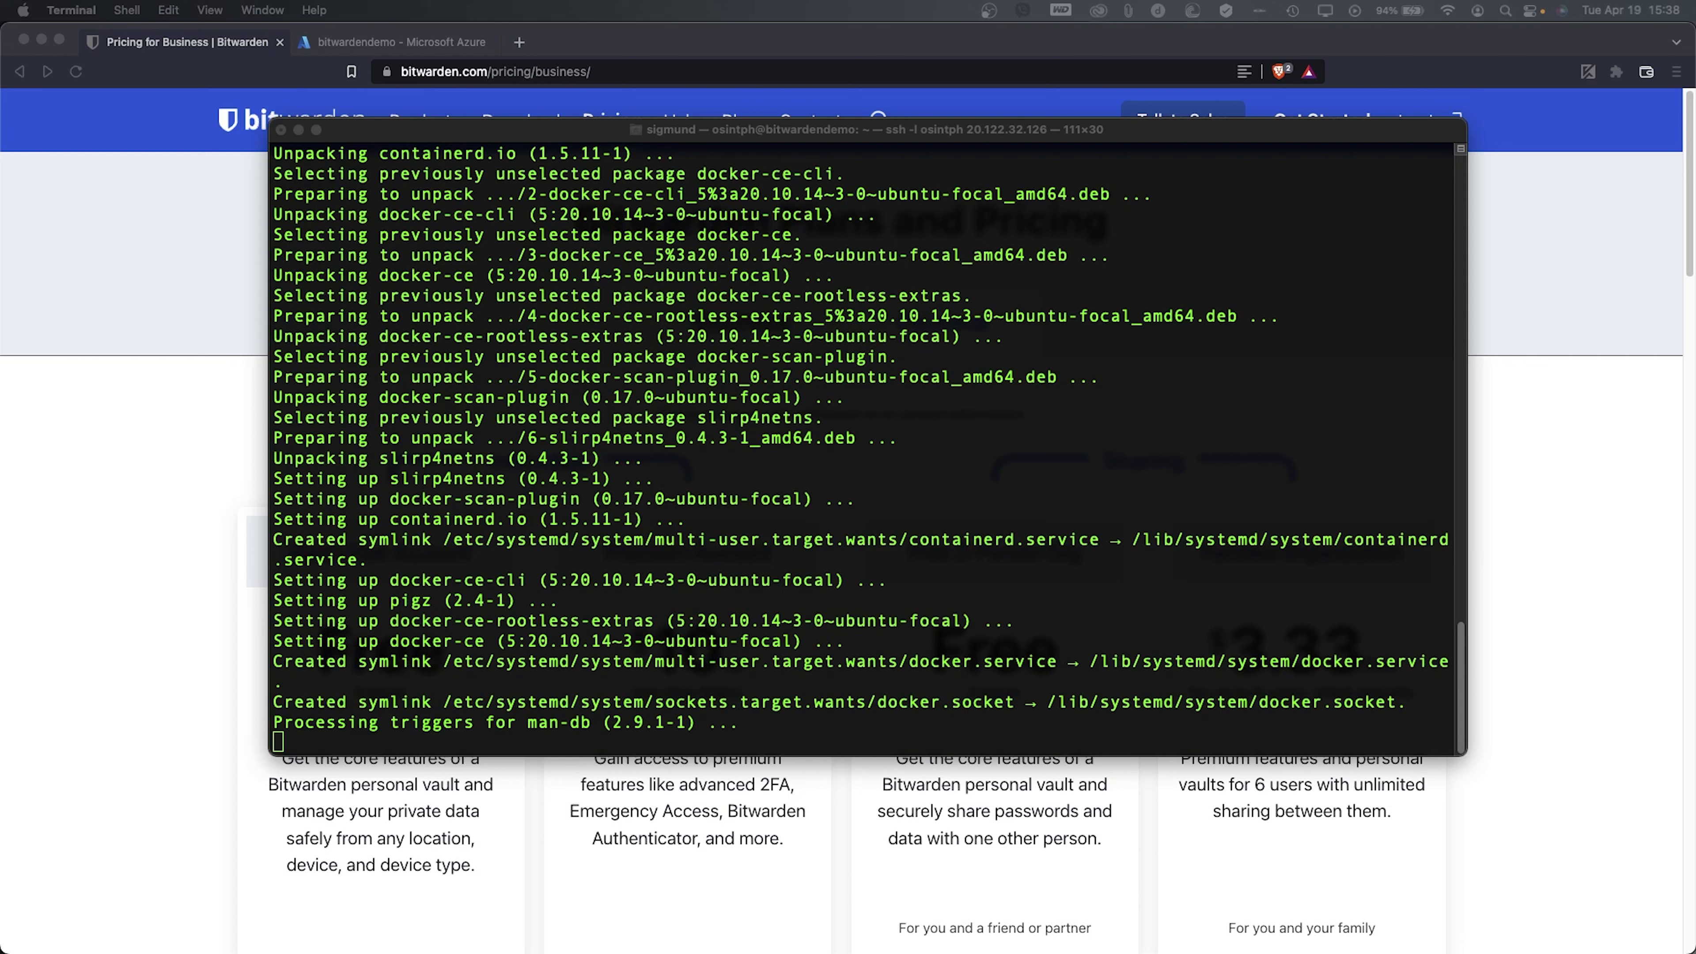
- Start typing the docker test command at the prompt
{"action": "left_click", "coordinate": [742, 354]}
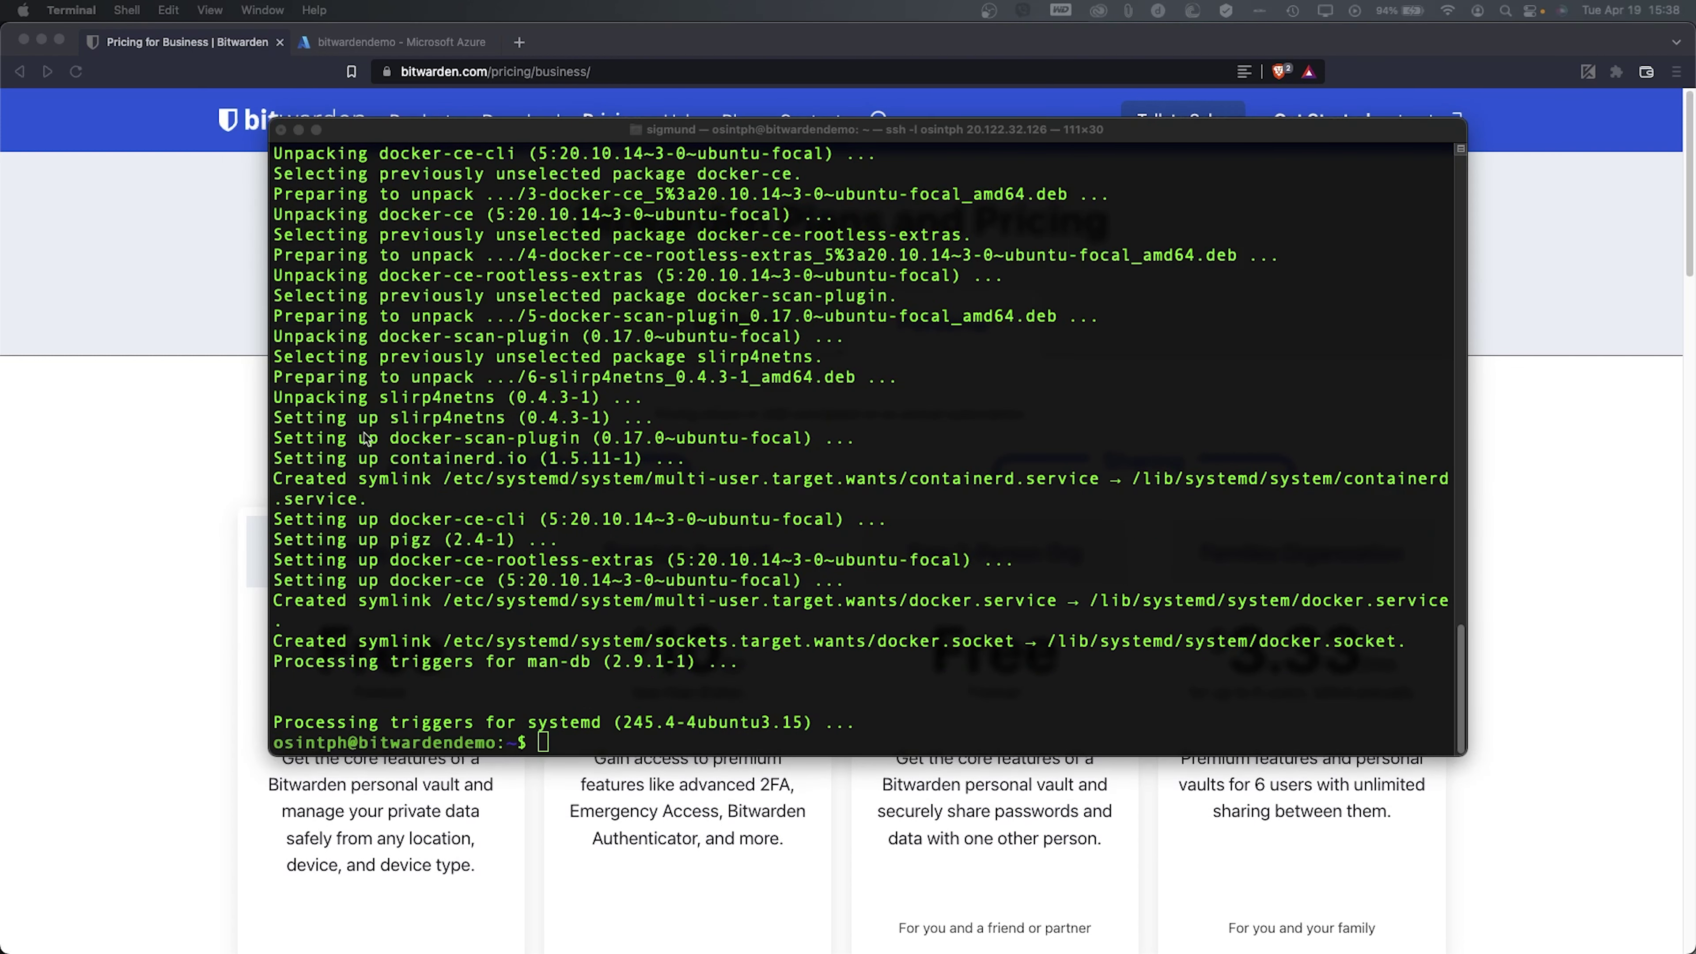
{"action": "left_click", "coordinate": [673, 479]}
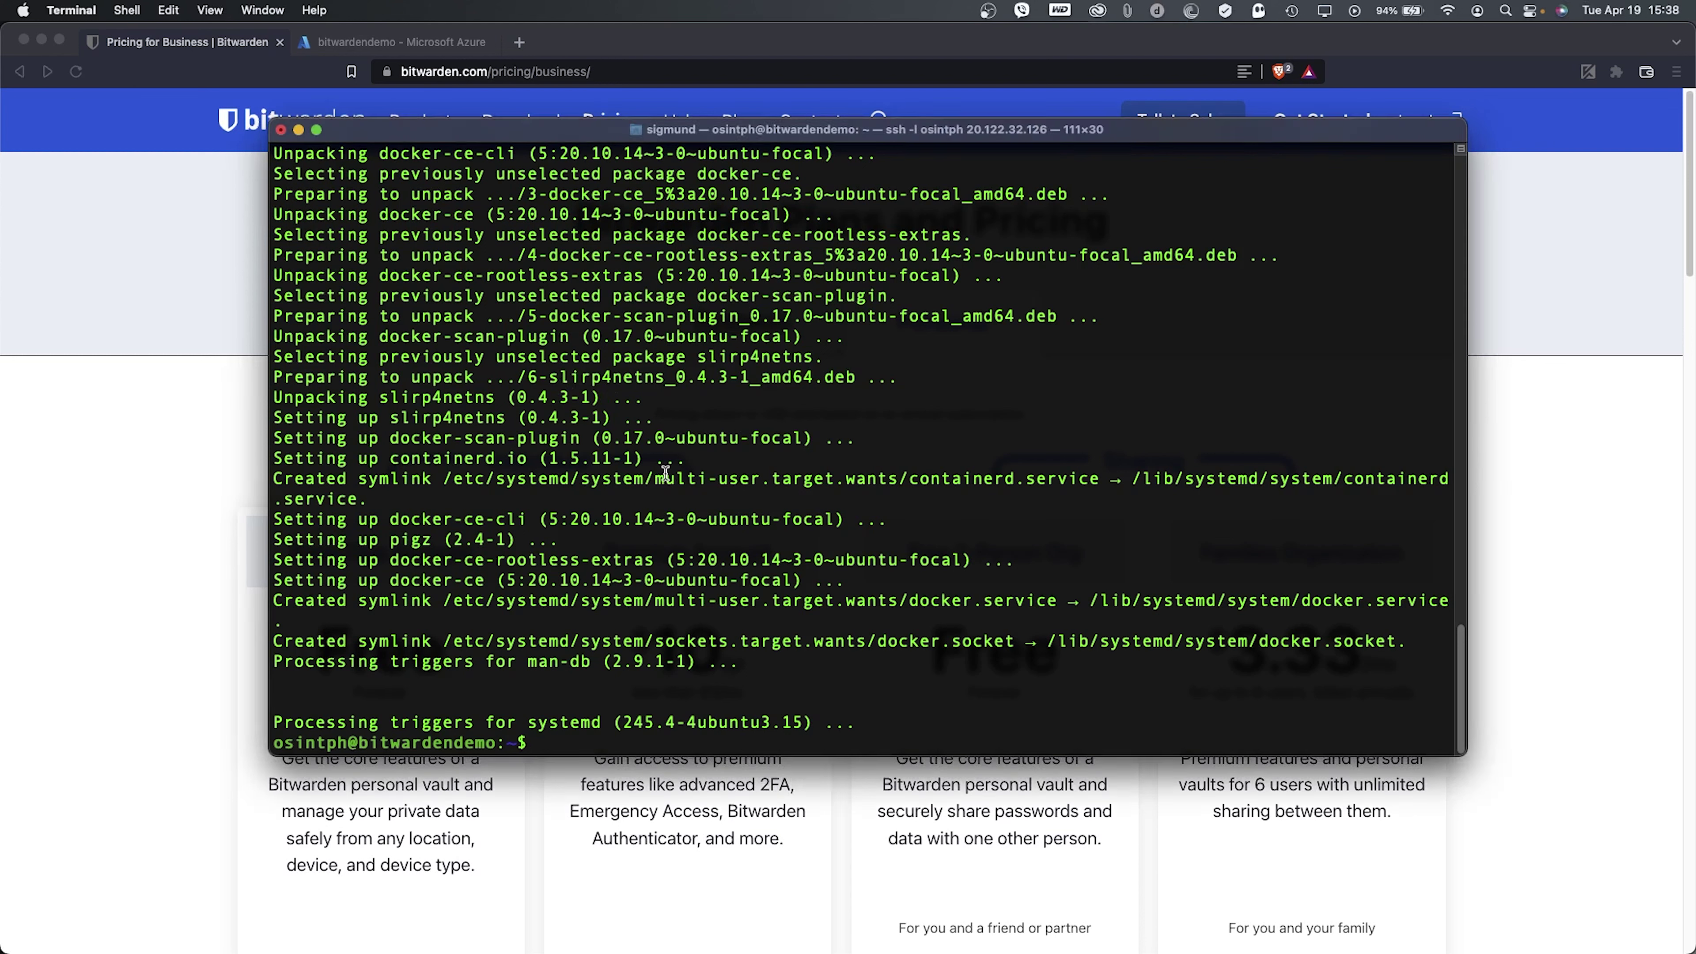
{"action": "type", "text": "docker"}
{"action": "key", "text": "BackSpace"}
{"action": "key", "text": "BackSpace"}
{"action": "key", "text": "BackSpace"}
{"action": "key", "text": "BackSpace"}
{"action": "key", "text": "BackSpace"}
- Run docker run hello-world, then rerun it with sudo to print 'Hello from Docker!'
{"action": "key", "text": "BackSpace"}
{"action": "type", "text": "docker run hellop"}
{"action": "key", "text": "BackSpace"}
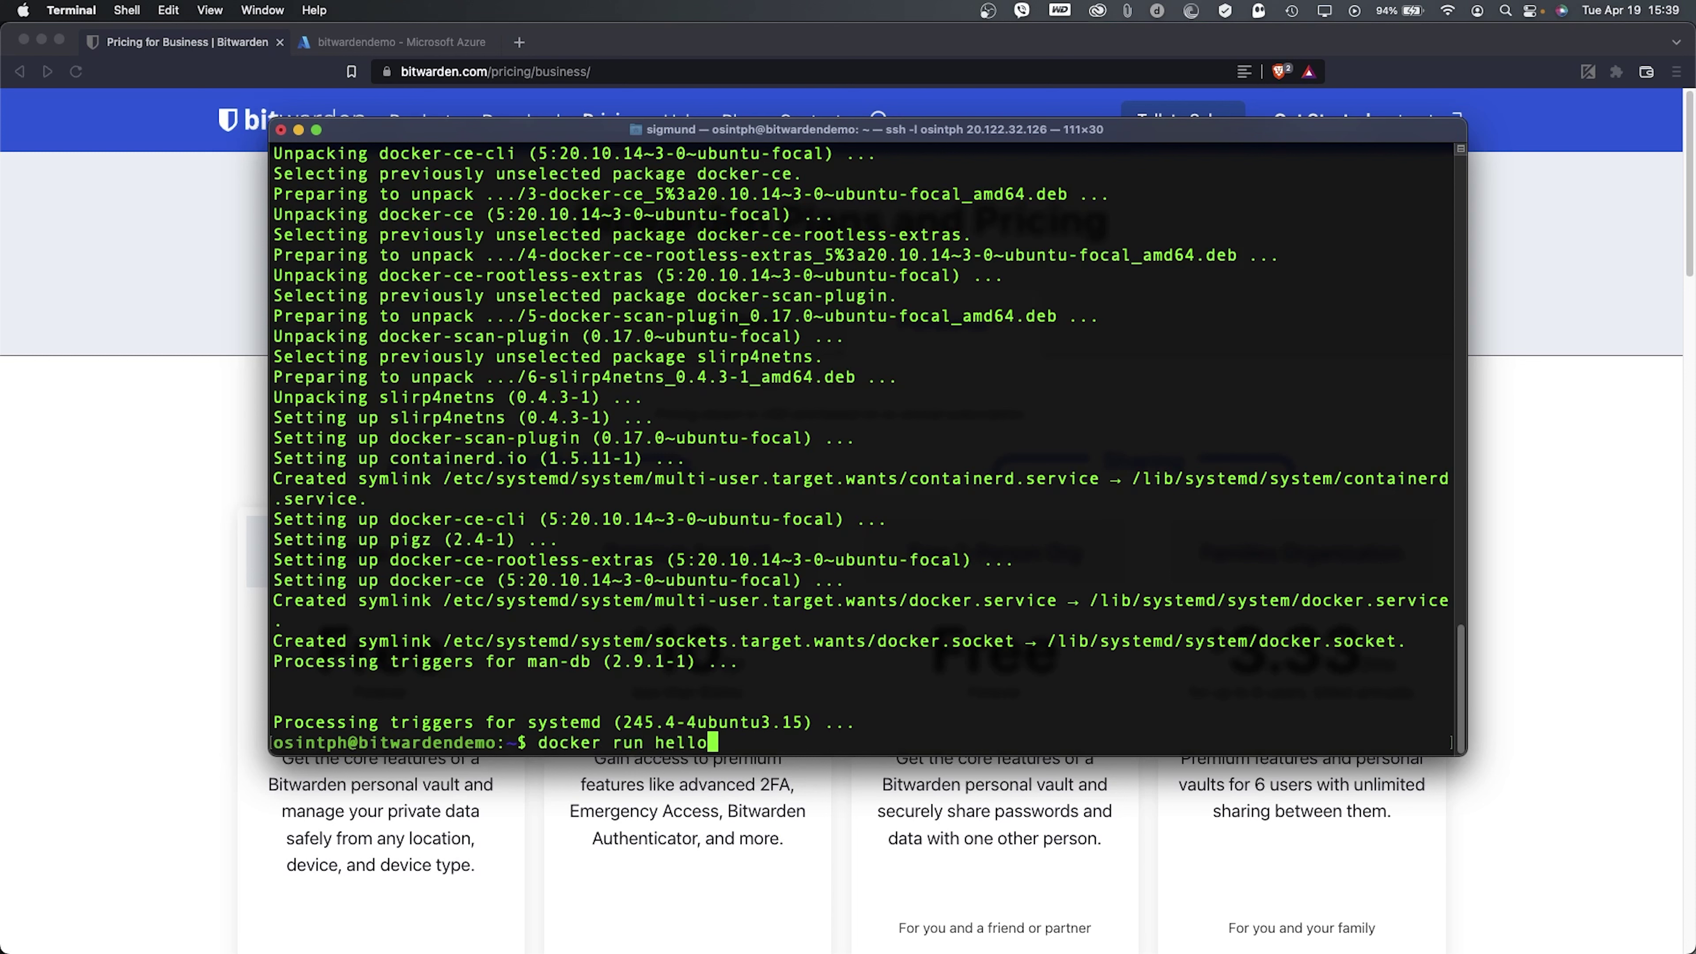
{"action": "type", "text": "-world"}
{"action": "key", "text": "Return"}
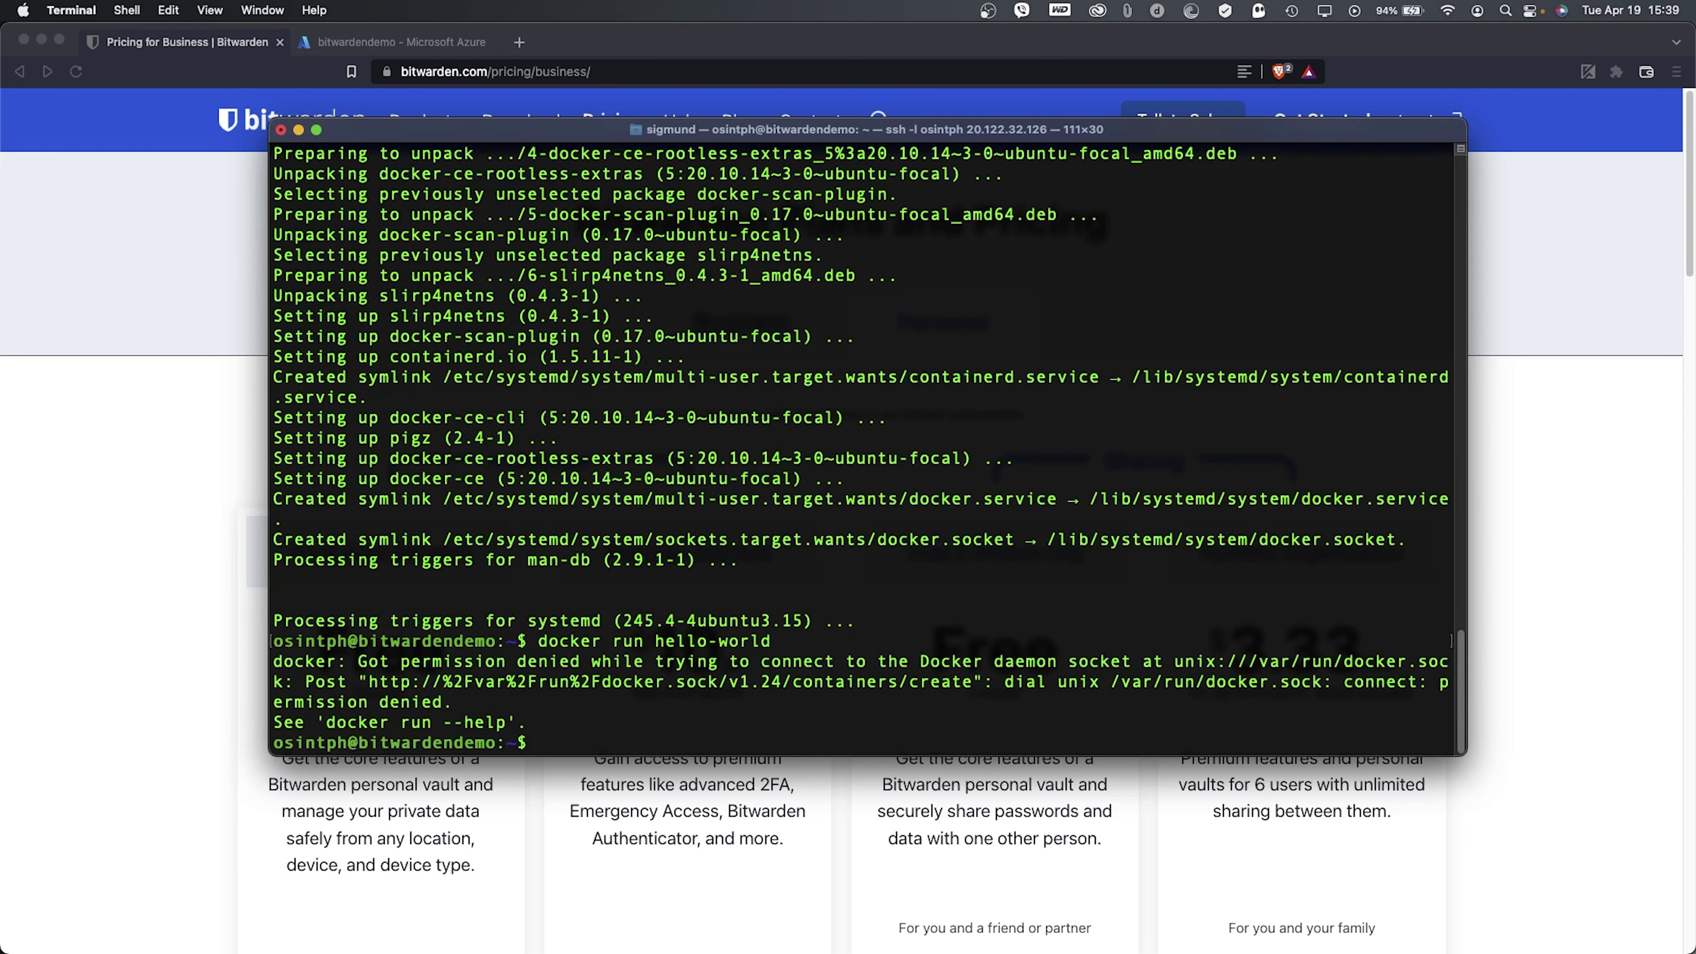
{"action": "key", "text": "Up"}
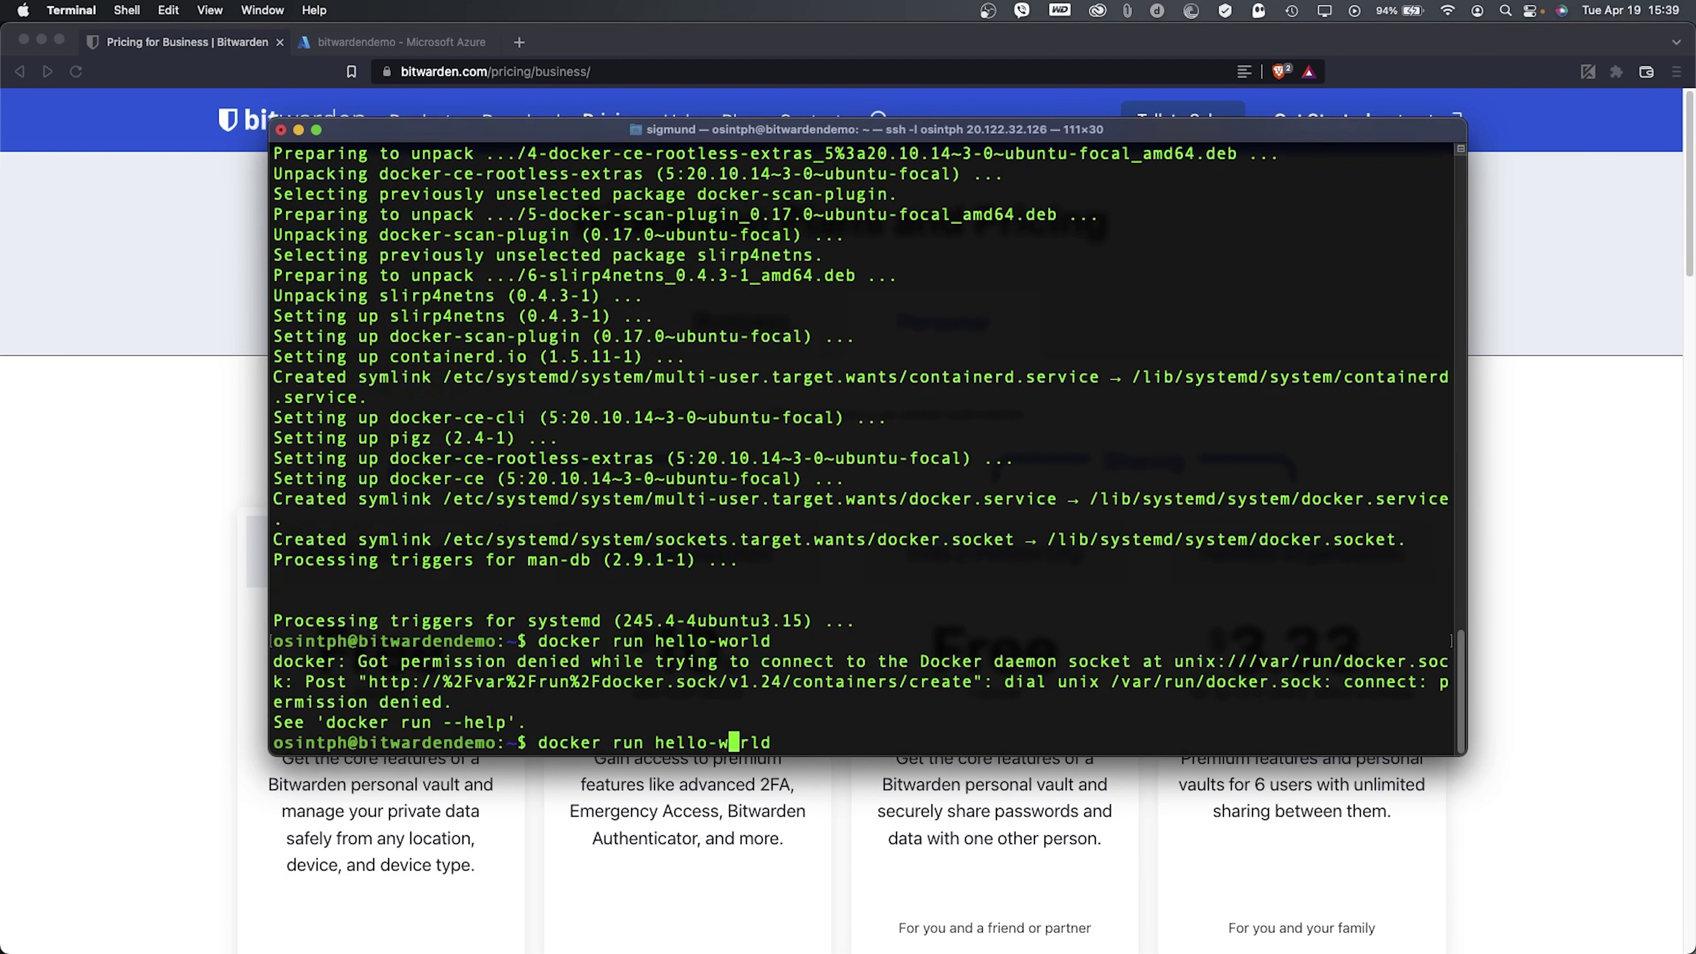
{"action": "key", "text": "Left"}
{"action": "key", "text": "Left"}
{"action": "key", "text": "Left"}
{"action": "key", "text": "Left"}
{"action": "key", "text": "Left"}
{"action": "key", "text": "Left"}
{"action": "key", "text": "Left"}
{"action": "key", "text": "Left"}
{"action": "key", "text": "Left"}
{"action": "key", "text": "Left"}
{"action": "key", "text": "Left"}
{"action": "key", "text": "Left"}
{"action": "key", "text": "Left"}
{"action": "key", "text": "Left"}
{"action": "key", "text": "Left"}
{"action": "key", "text": "Left"}
{"action": "key", "text": "Left"}
{"action": "key", "text": "Left"}
{"action": "type", "text": "sudo"}
{"action": "key", "text": "Return"}
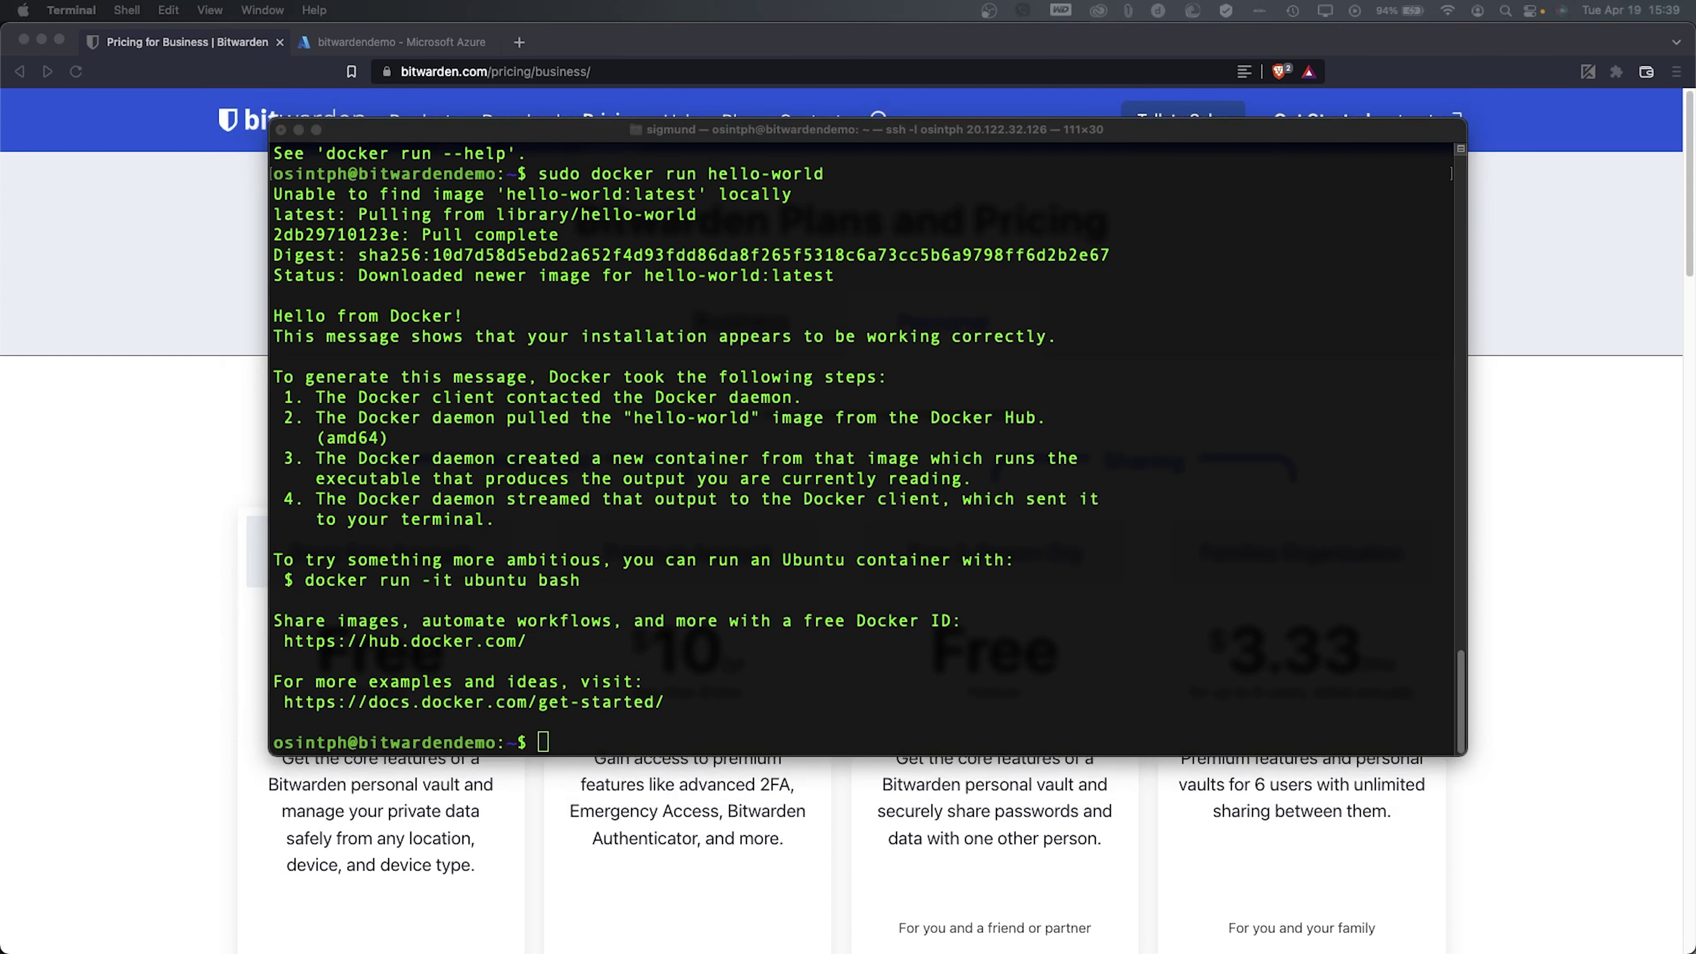
- Run the docker-compose 1.29.2 curl download and chmod +x commands, which hit permission errors
{"action": "left_click", "coordinate": [730, 314]}
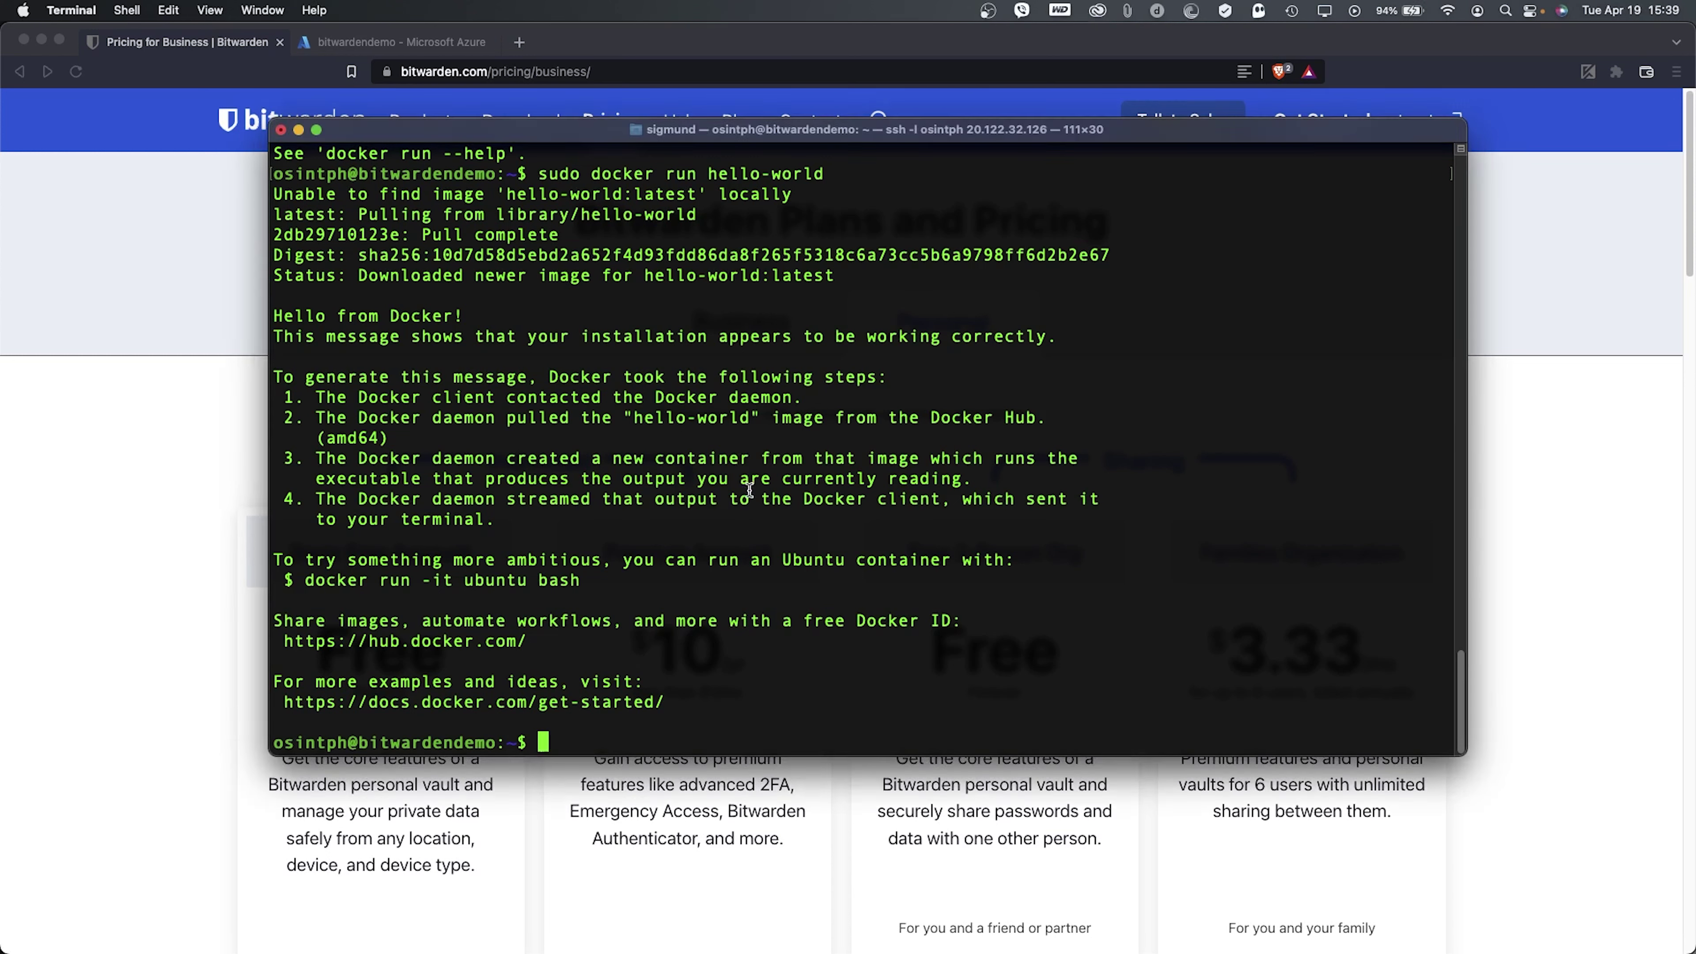
{"action": "right_click", "coordinate": [752, 494]}
{"action": "left_click", "coordinate": [815, 521]}
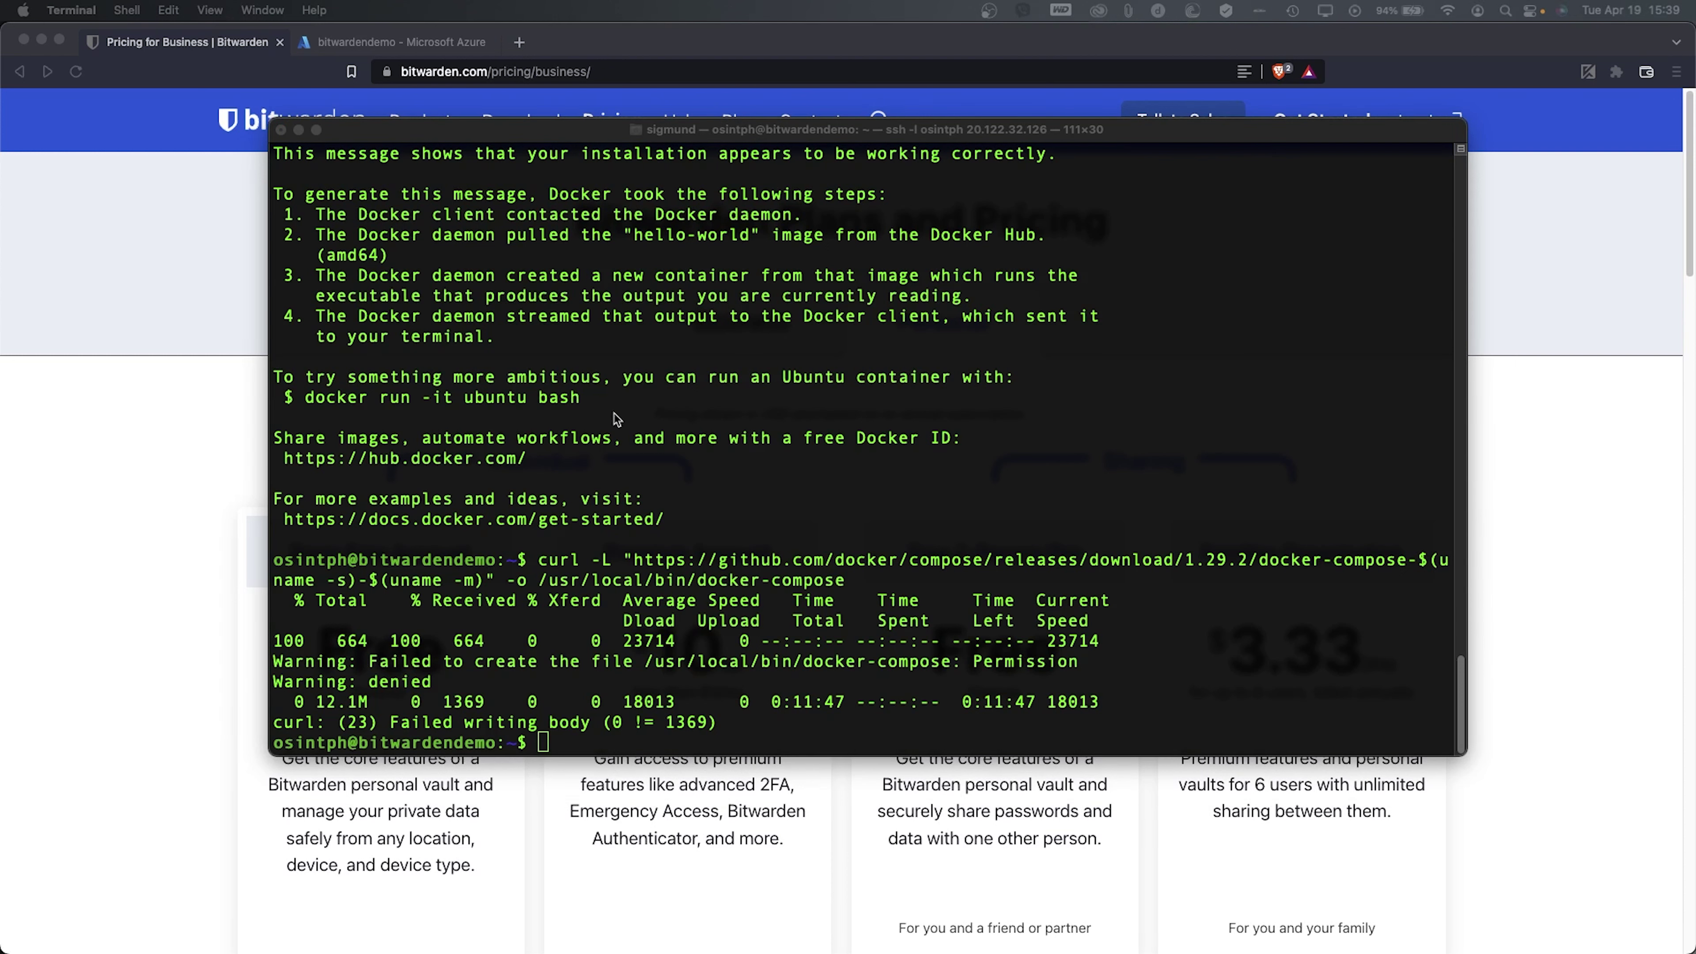
{"action": "left_click", "coordinate": [621, 425]}
{"action": "right_click", "coordinate": [629, 430]}
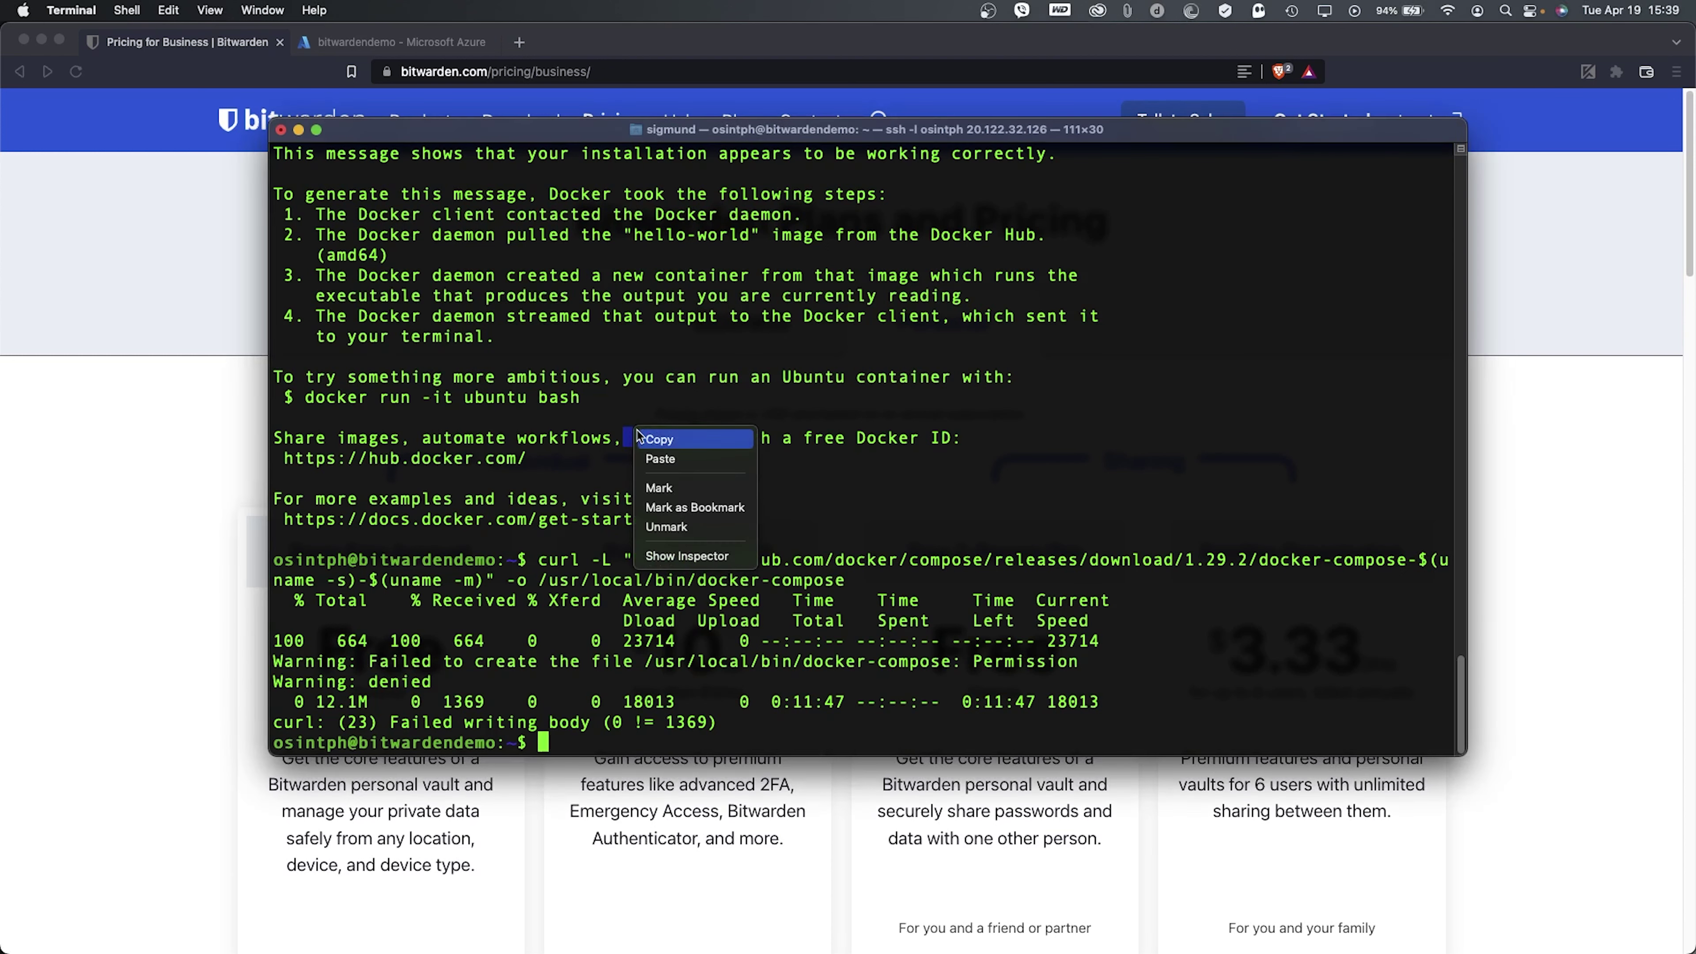
{"action": "left_click", "coordinate": [661, 458]}
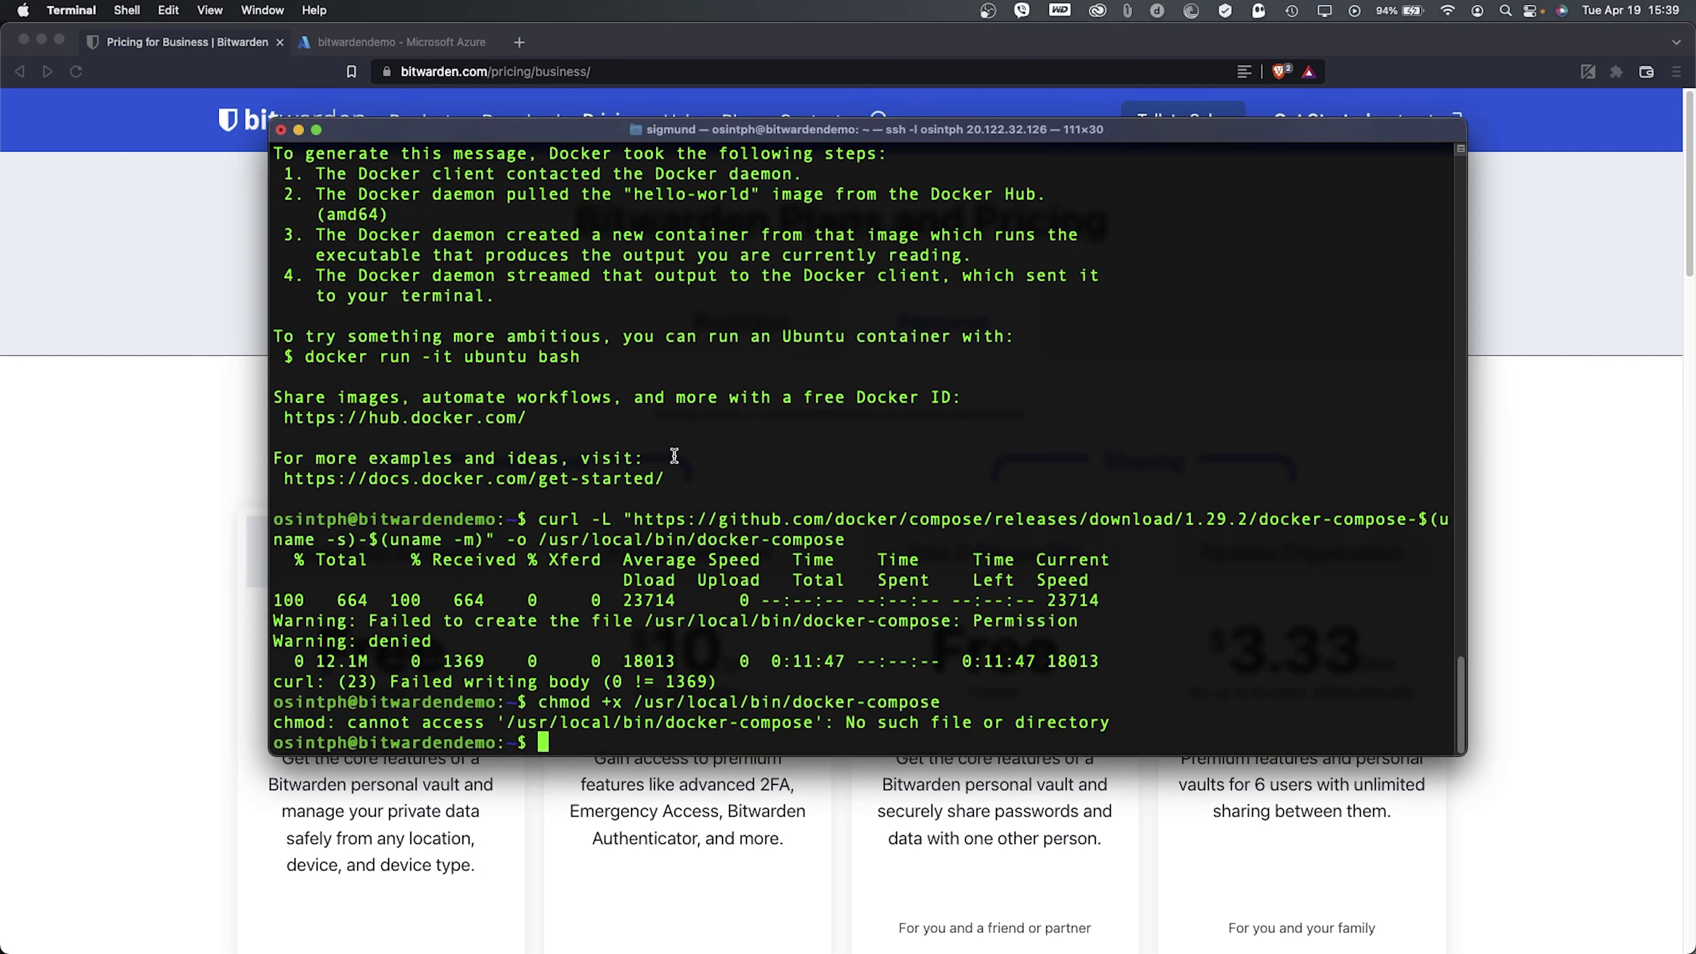
- Rerun the chmod +x command on docker-compose with sudo
{"action": "key", "text": "Up"}
{"action": "key", "text": "Left"}
{"action": "key", "text": "Left"}
{"action": "key", "text": "Left"}
{"action": "key", "text": "Left"}
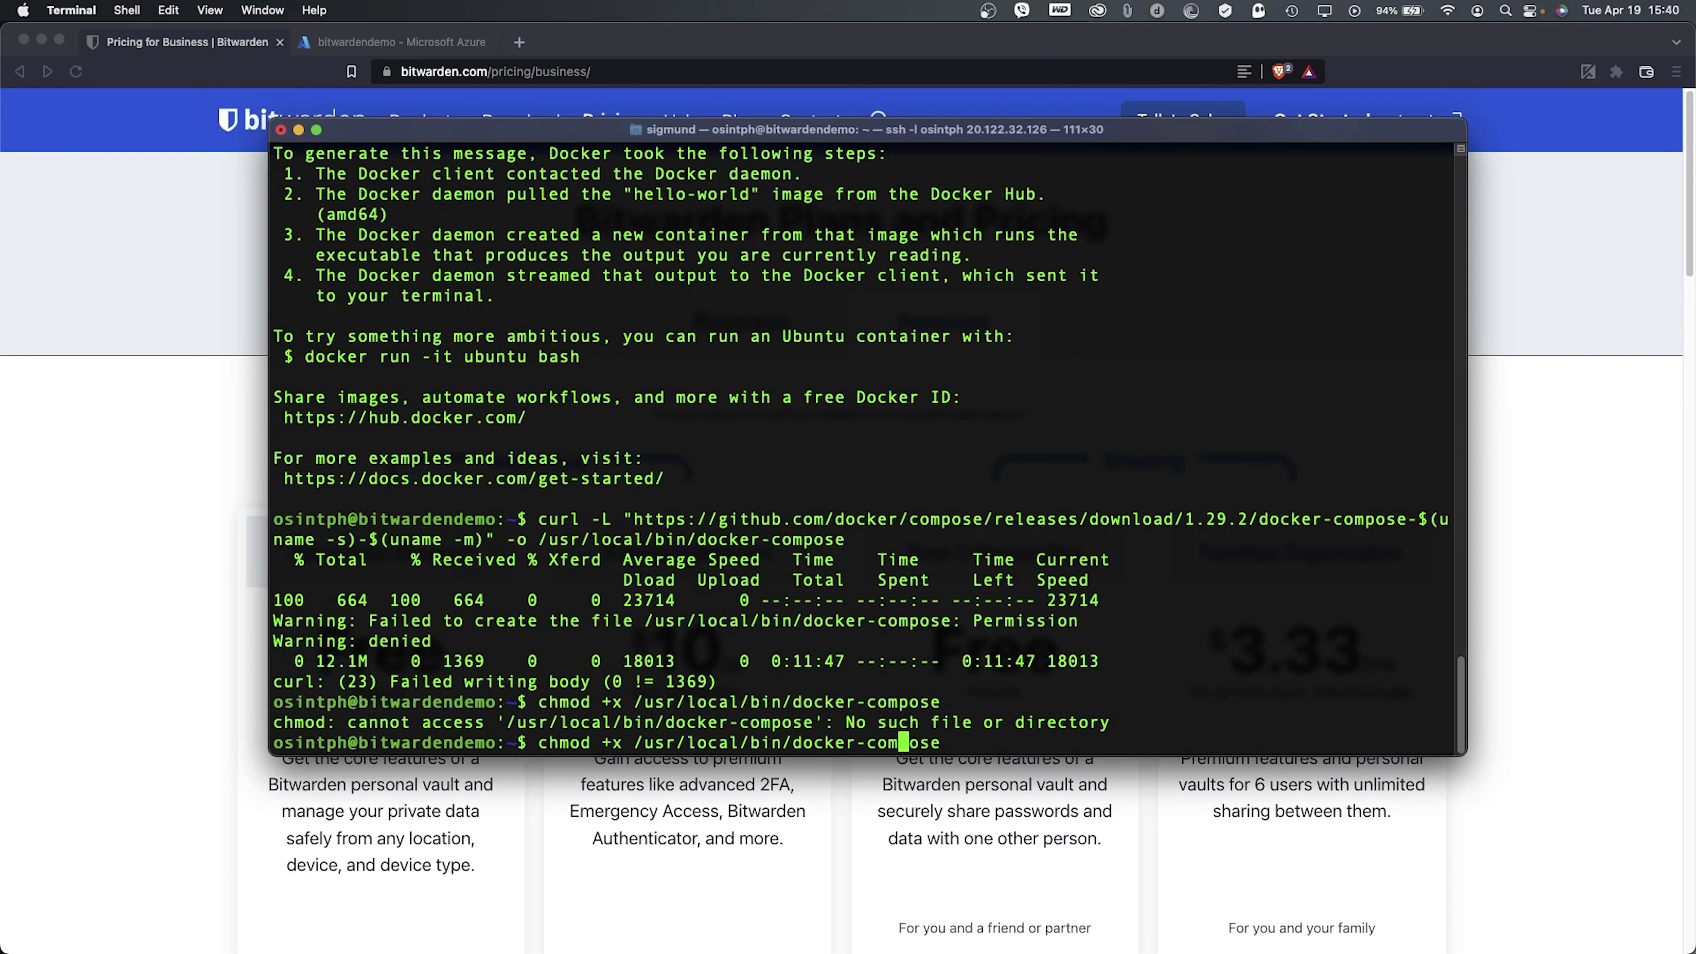
{"action": "key", "text": "Left"}
{"action": "key", "text": "Left"}
{"action": "key", "text": "Left"}
{"action": "key", "text": "Left"}
{"action": "key", "text": "Left"}
{"action": "key", "text": "Left"}
{"action": "key", "text": "Left"}
{"action": "key", "text": "Left"}
{"action": "key", "text": "Left"}
{"action": "key", "text": "Left"}
{"action": "key", "text": "Left"}
{"action": "key", "text": "Left"}
{"action": "key", "text": "Left"}
{"action": "key", "text": "Left"}
{"action": "key", "text": "Left"}
{"action": "key", "text": "Left"}
{"action": "key", "text": "Left"}
{"action": "key", "text": "Left"}
{"action": "key", "text": "Left"}
{"action": "key", "text": "Left"}
{"action": "key", "text": "Left"}
{"action": "key", "text": "Left"}
{"action": "key", "text": "Left"}
{"action": "key", "text": "Left"}
{"action": "key", "text": "Left"}
{"action": "key", "text": "Left"}
{"action": "key", "text": "Left"}
{"action": "key", "text": "Left"}
{"action": "key", "text": "Left"}
{"action": "type", "text": "sudo"}
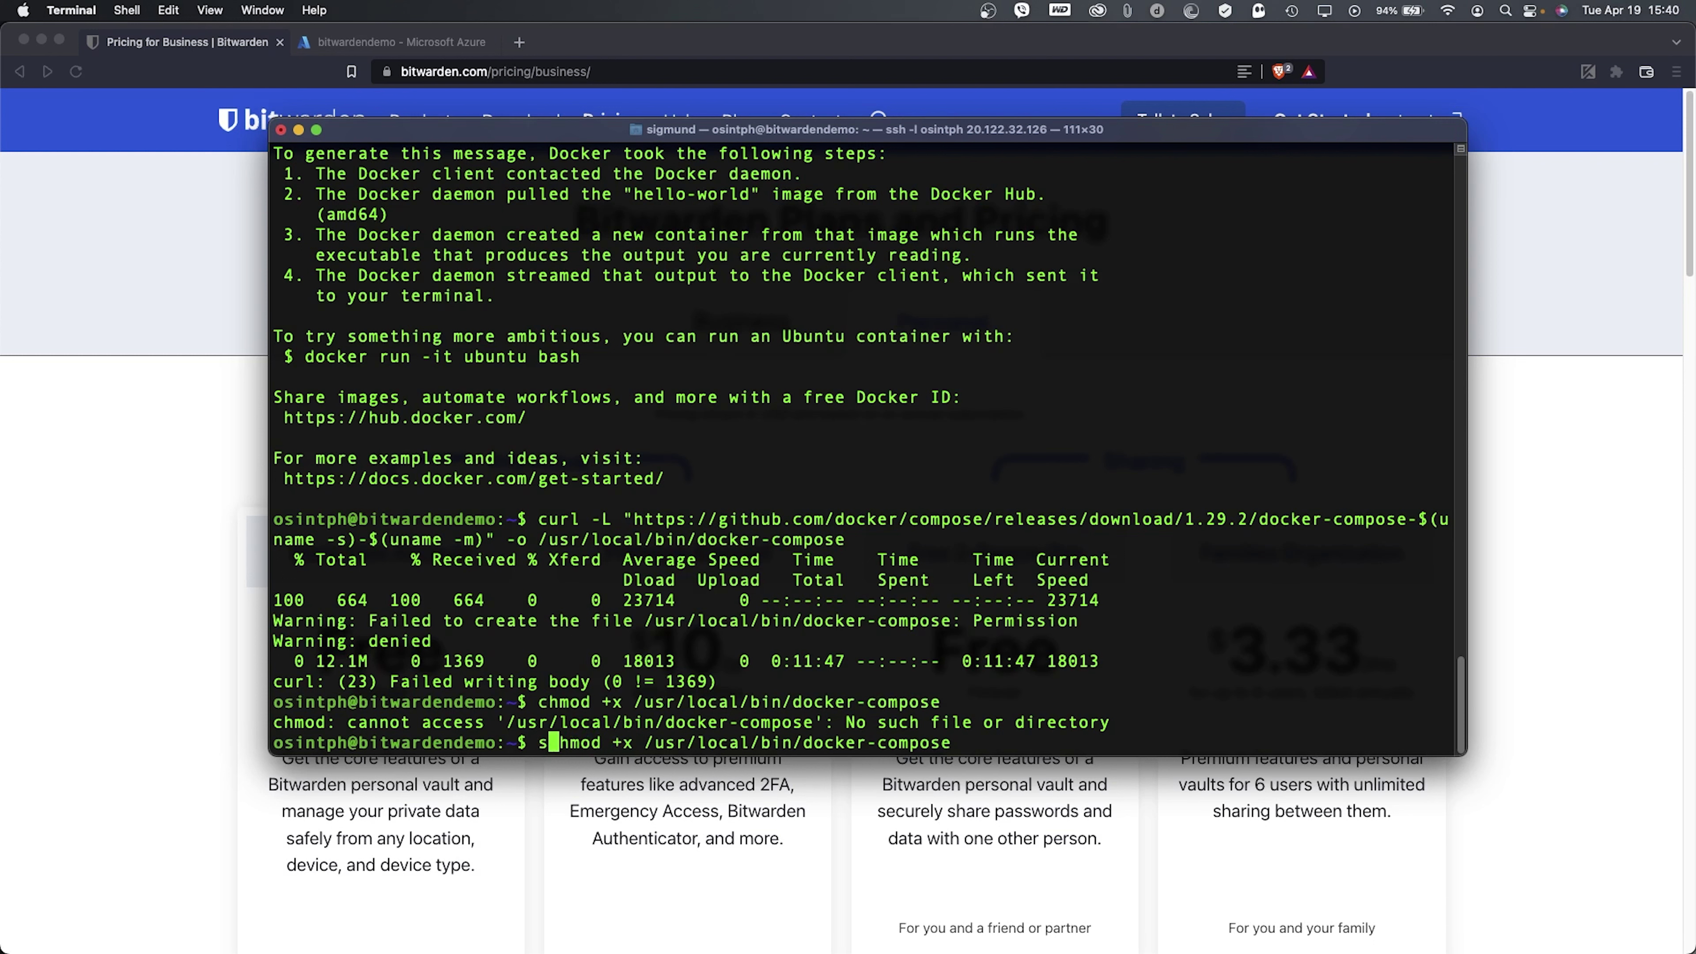
{"action": "key", "text": "Return"}
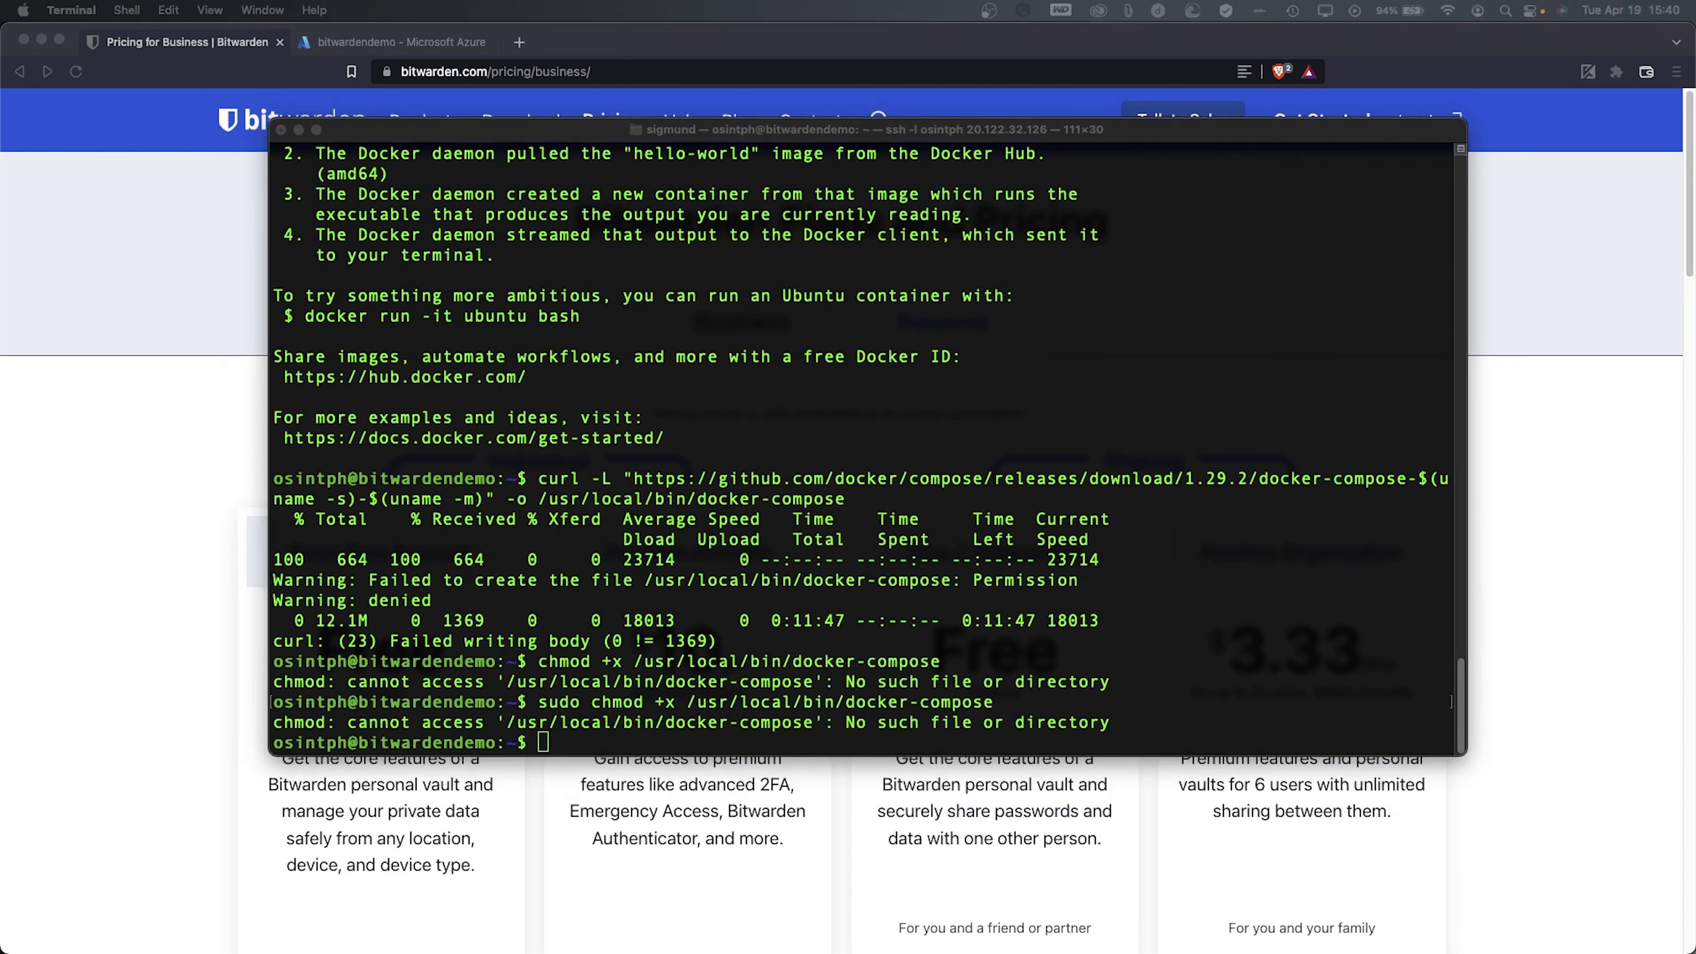
- Rerun the download to /usr/local/bin/docker-compose with sudo, then repeat sudo chmod +x
{"action": "key", "text": "Up"}
{"action": "key", "text": "ctrl+a"}
{"action": "type", "text": "sudo"}
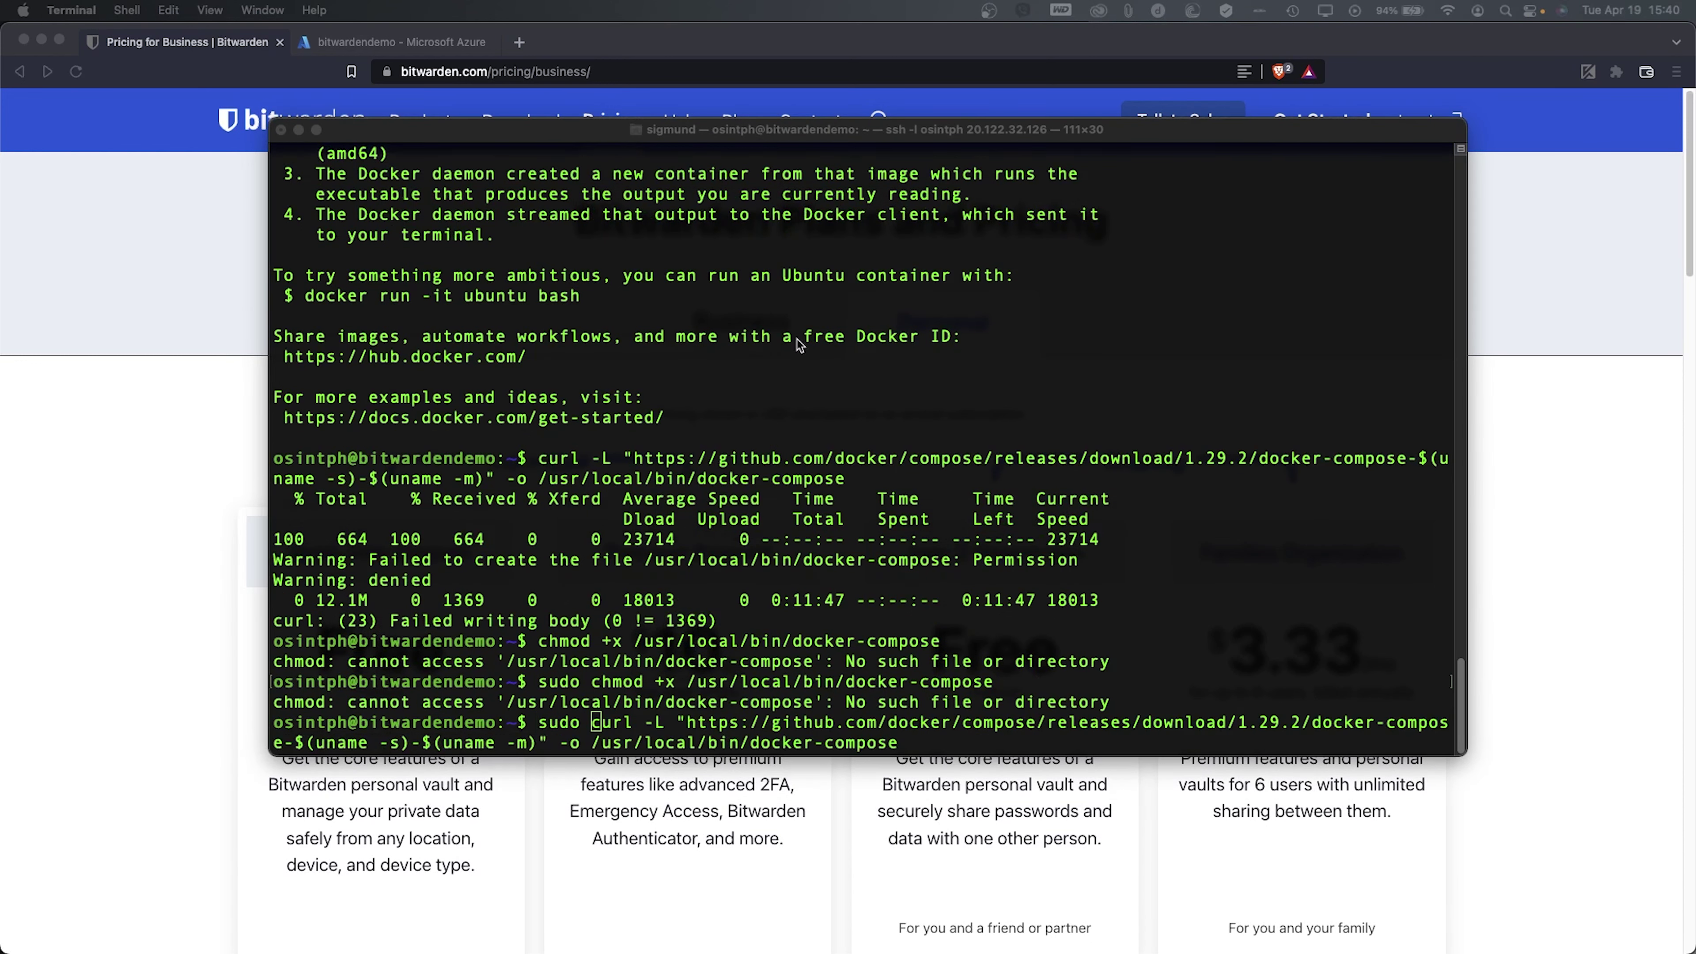
{"action": "left_click", "coordinate": [984, 527]}
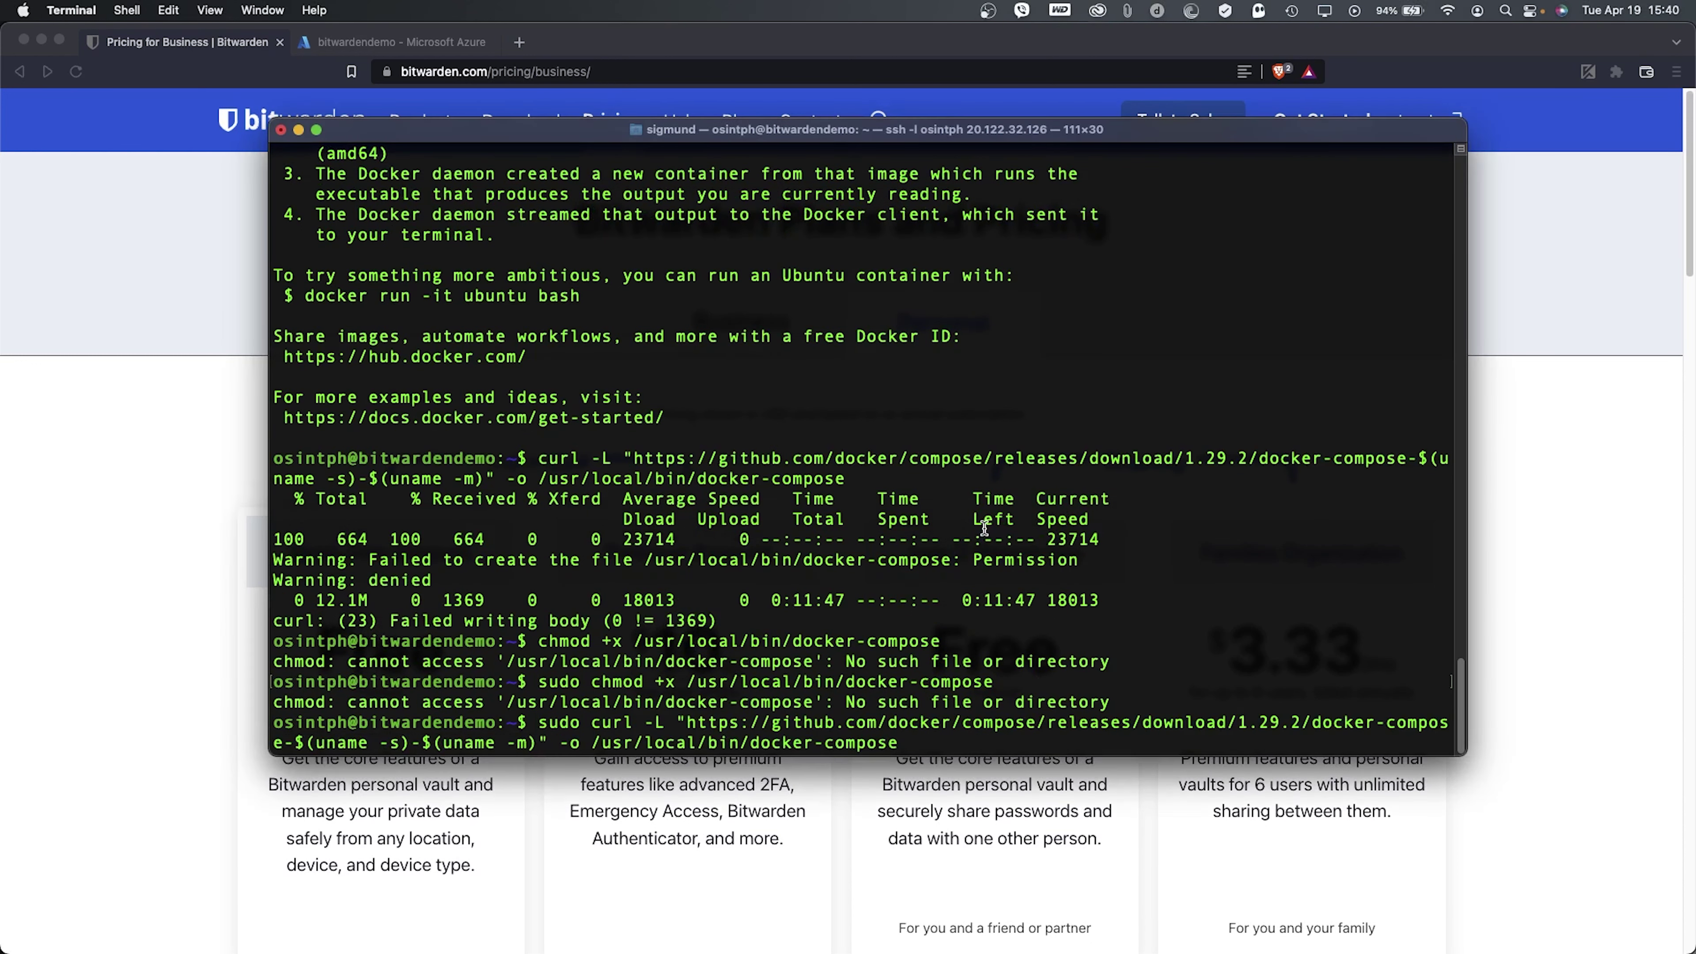
{"action": "key", "text": "Return"}
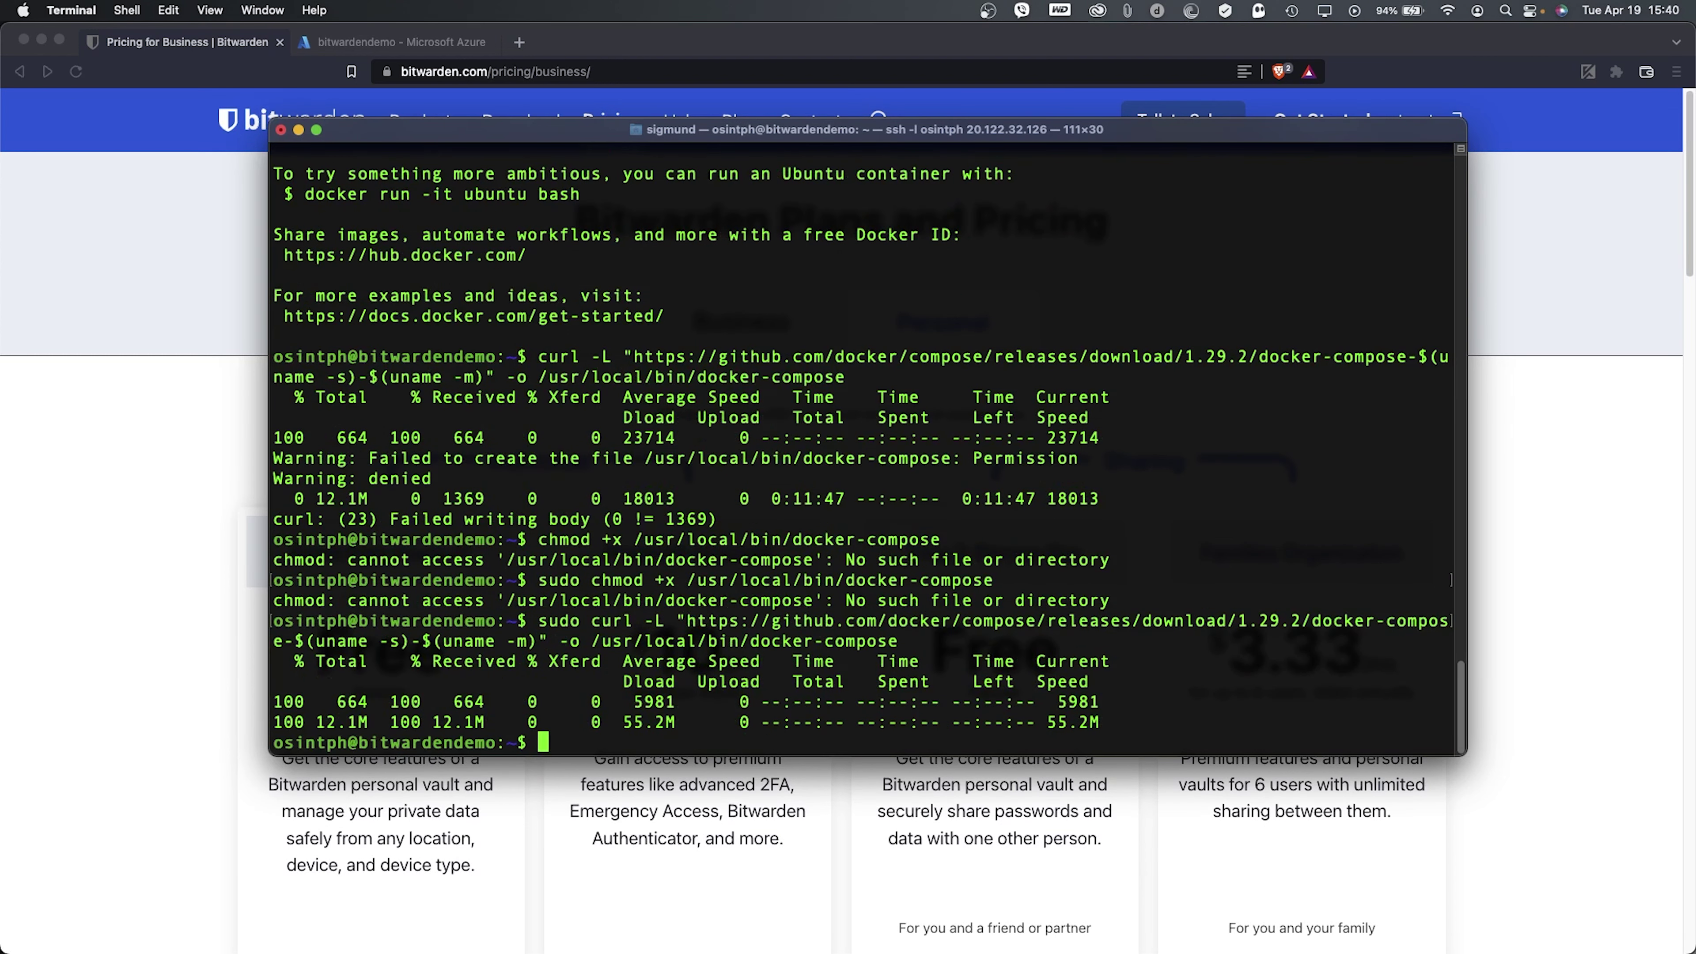
{"action": "key", "text": "Up"}
{"action": "key", "text": "Up"}
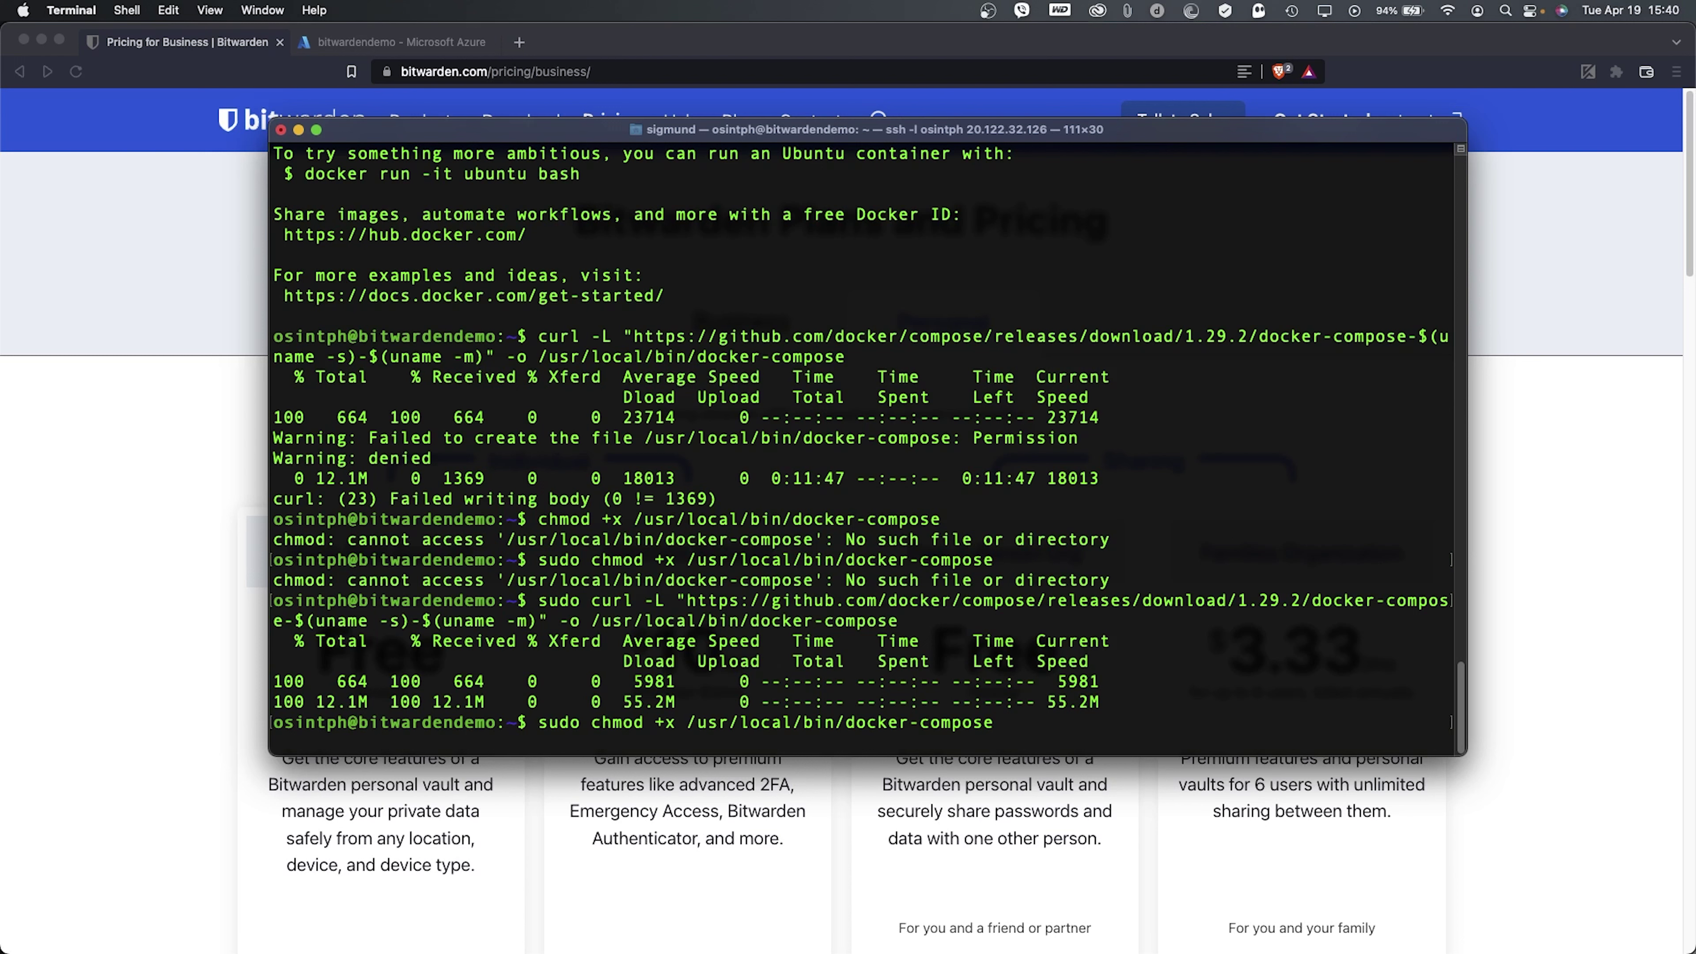
{"action": "key", "text": "Return"}
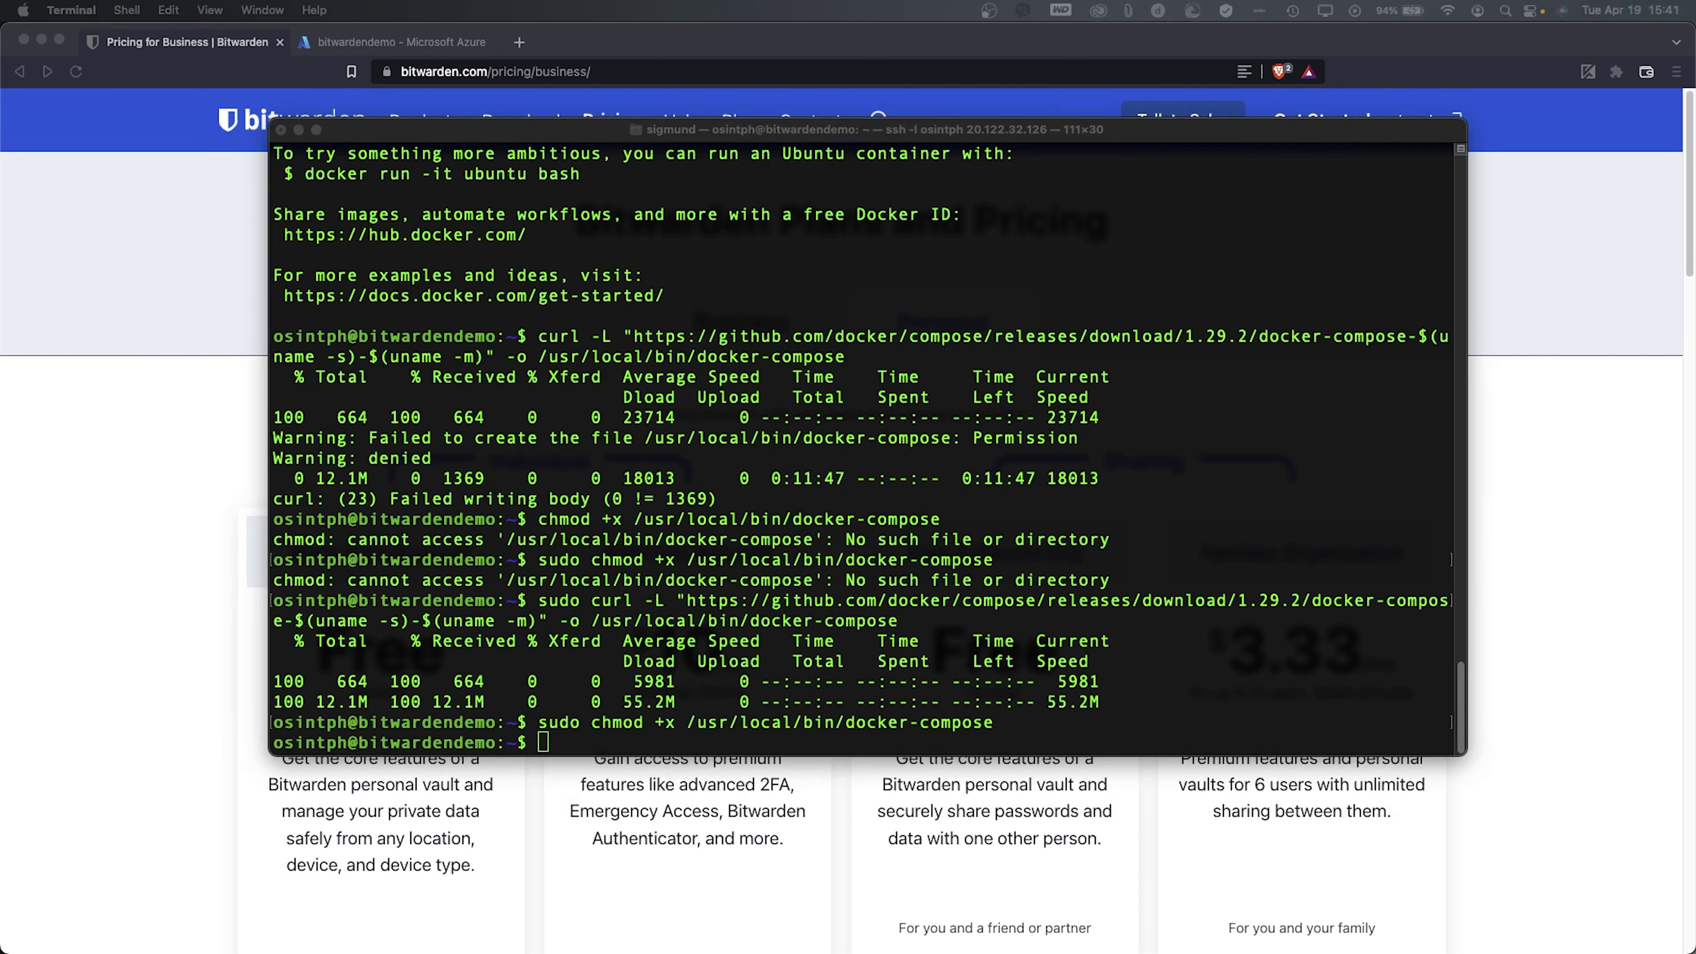
{"action": "left_click", "coordinate": [735, 462]}
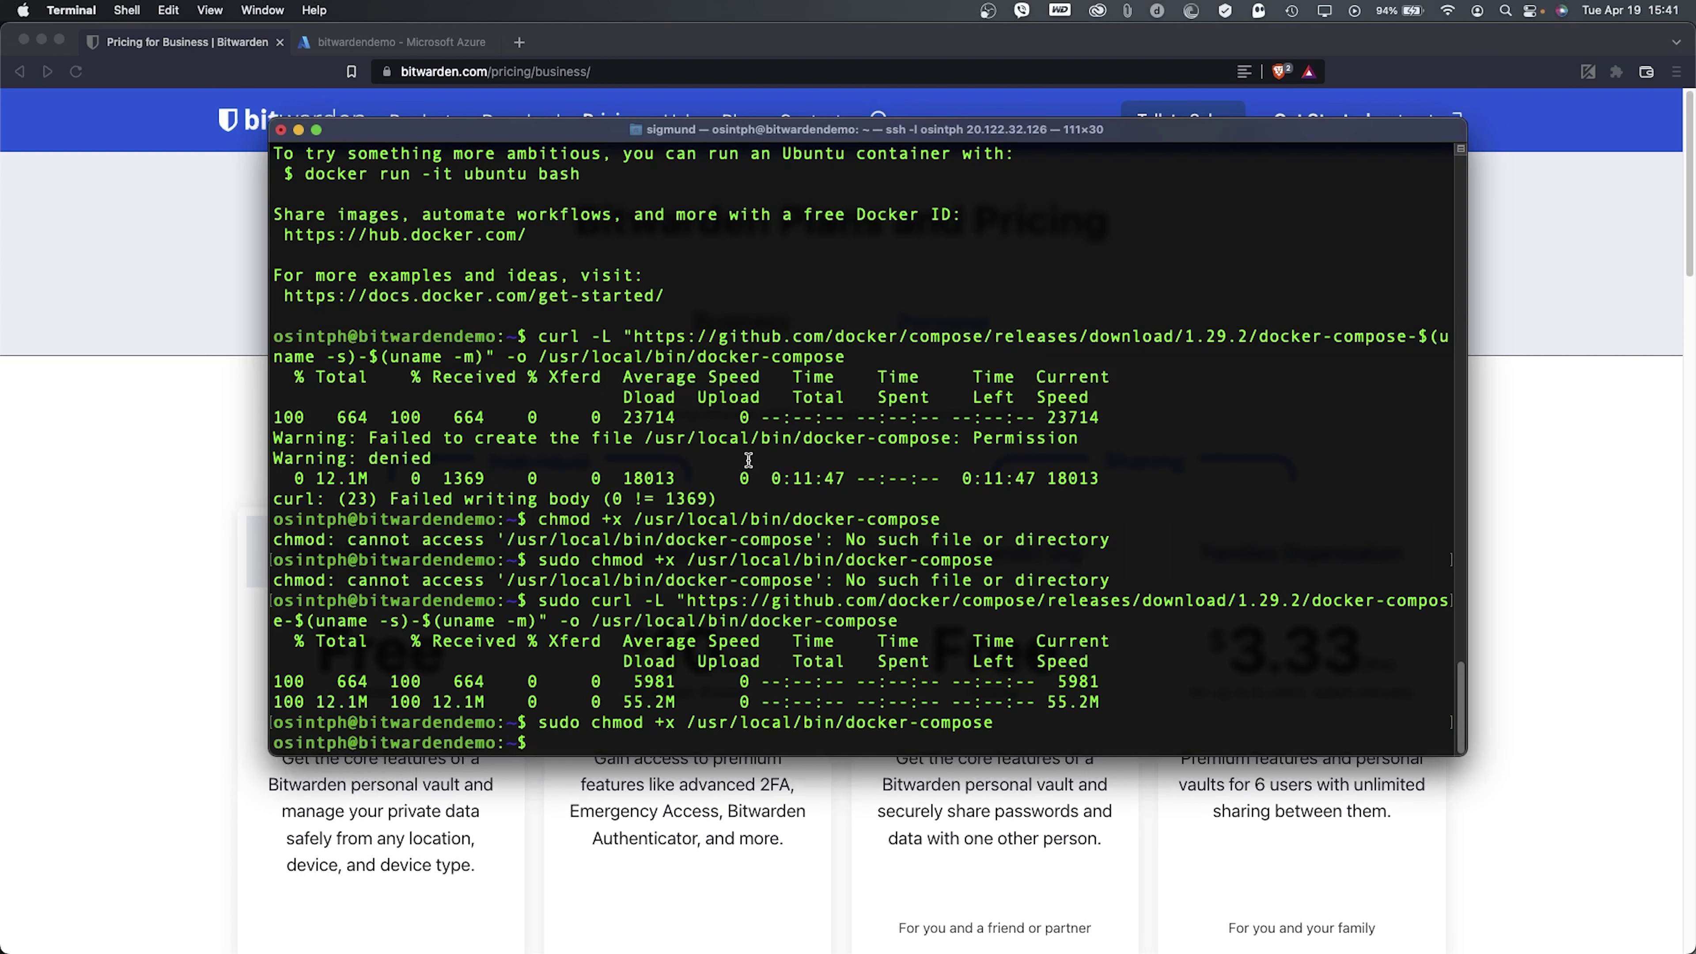
{"action": "type", "text": "docker-co"}
- Run docker-compose --version to confirm 1.29.2, build 5becea4c, then clear the screen
{"action": "key", "text": "Tab"}
{"action": "type", "text": "--version"}
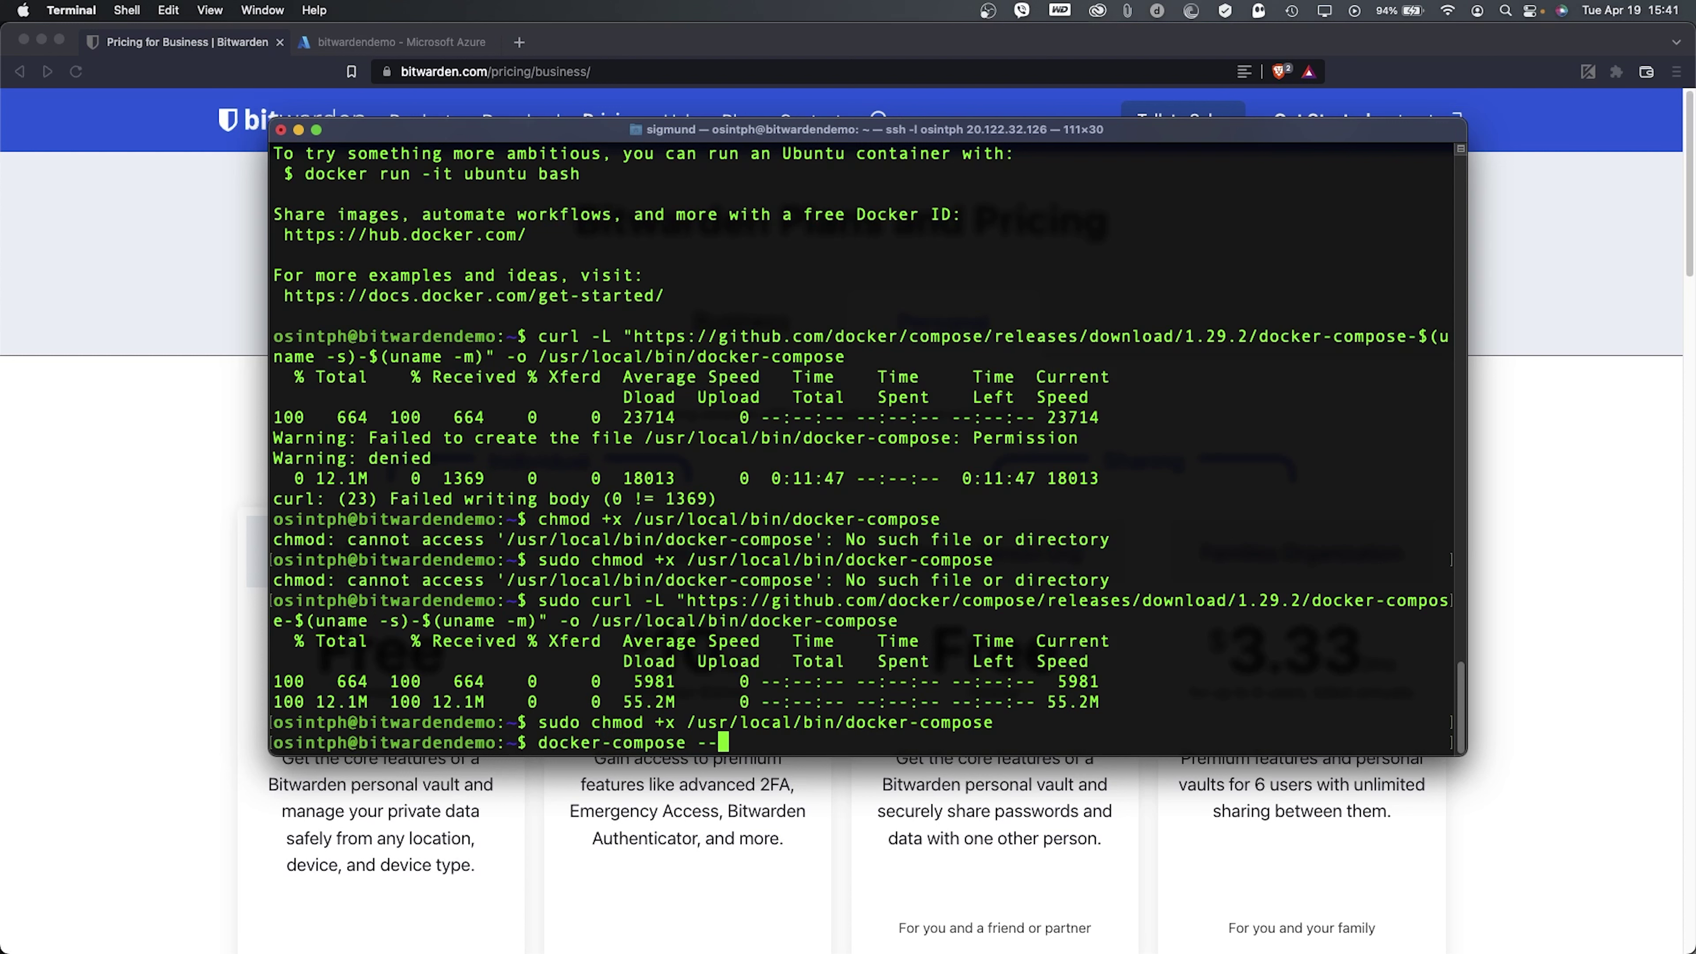
{"action": "key", "text": "Return"}
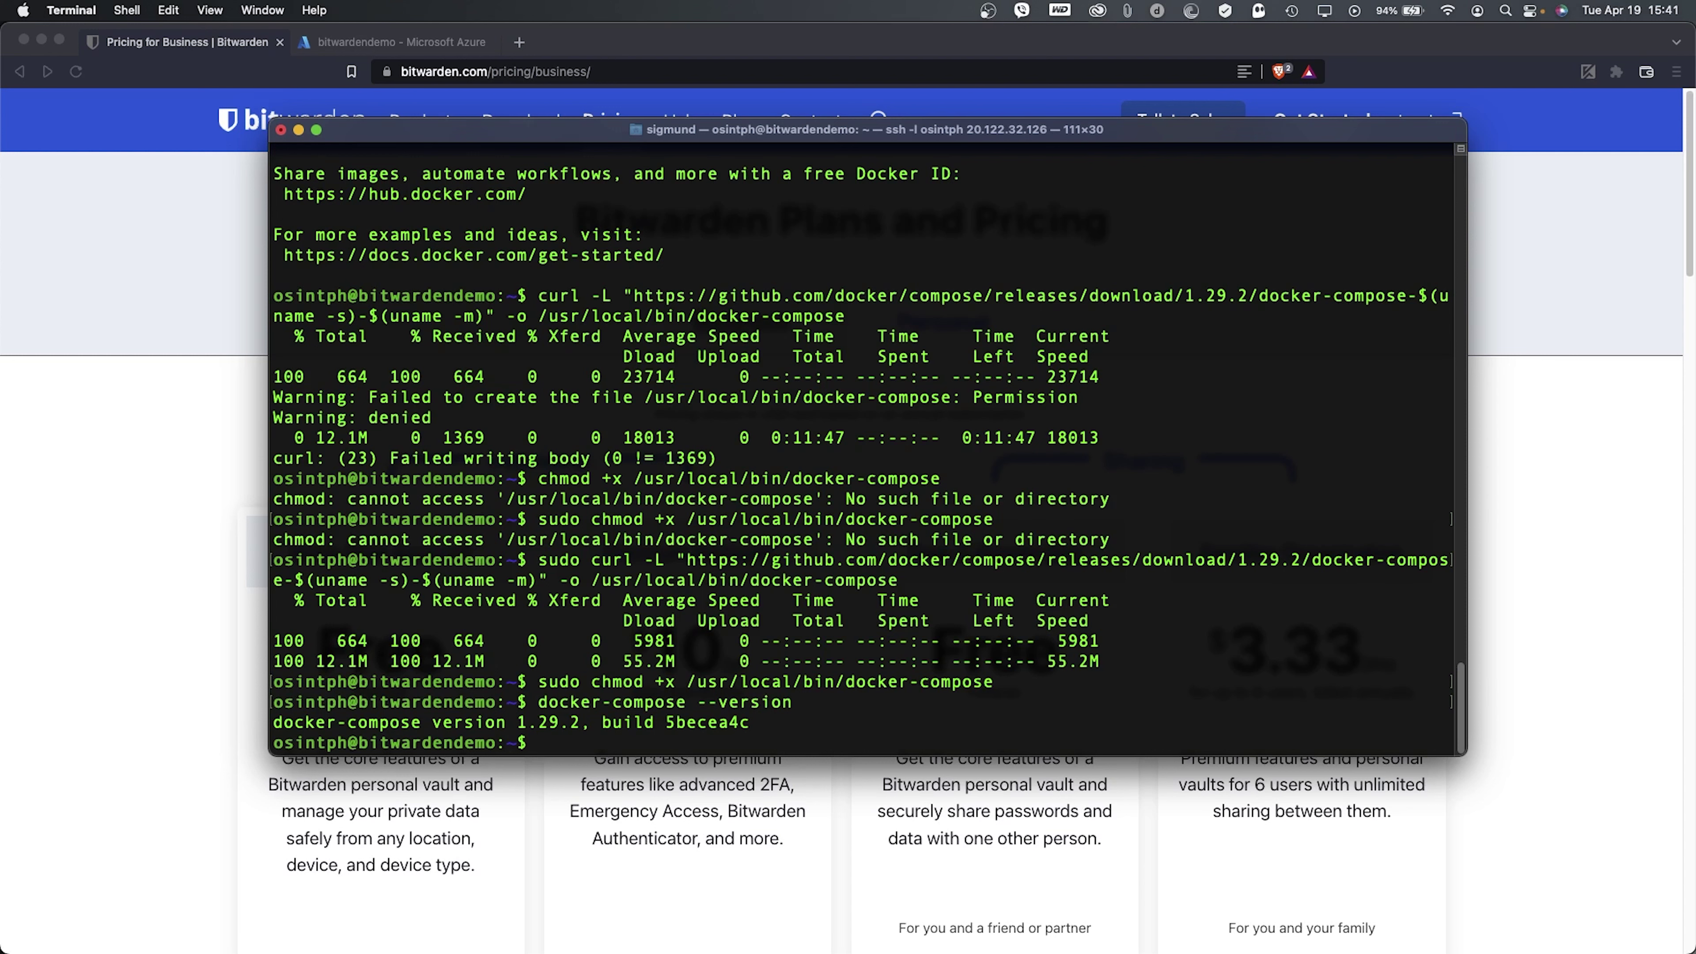
{"action": "key", "text": "ctrl+l"}
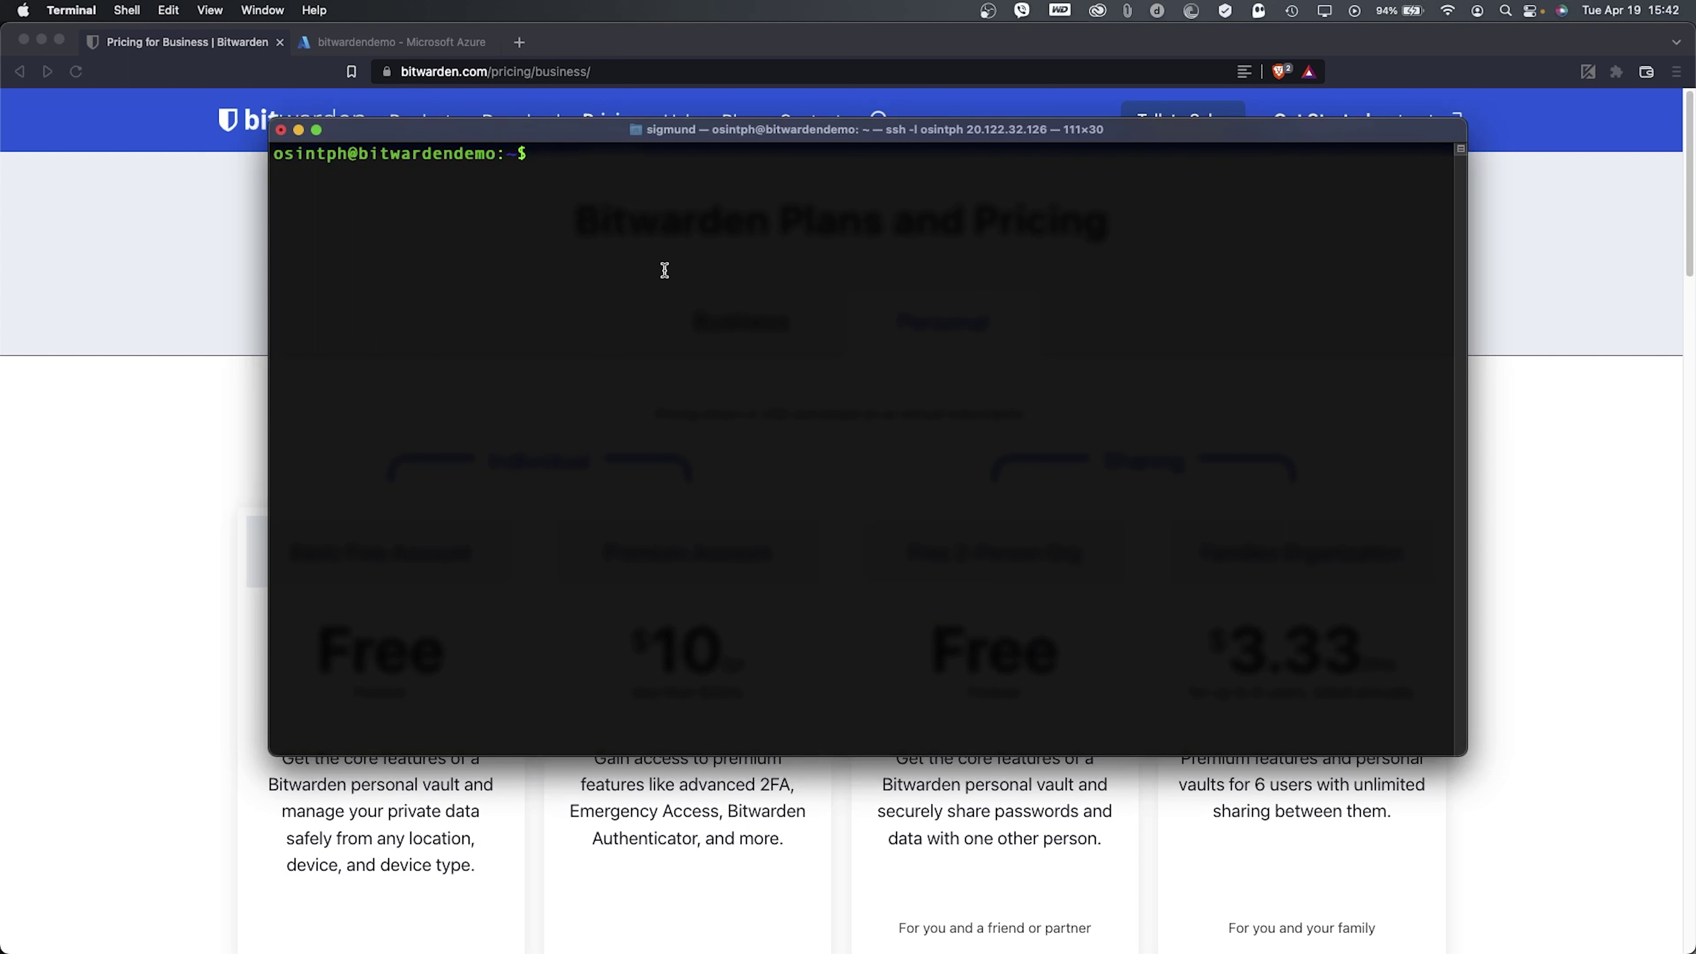
- Create the bitwarden user with sudo adduser and set its password
{"action": "type", "text": "sudo adduser bitwarden"}
{"action": "key", "text": "Return"}
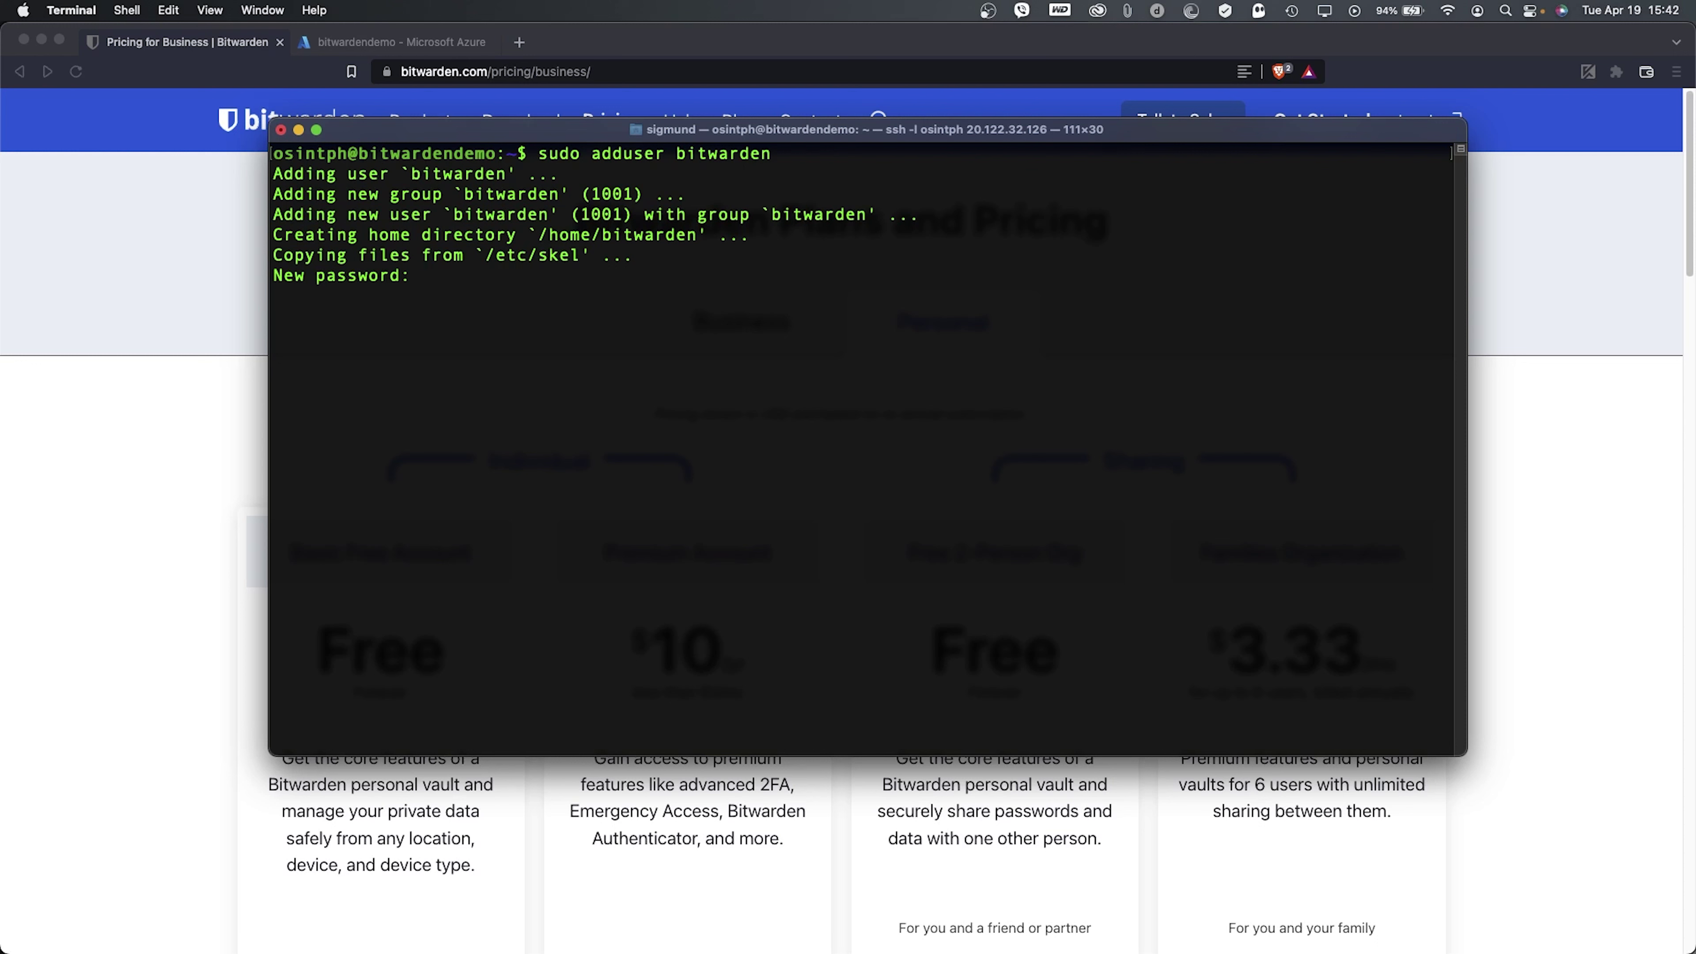
{"action": "key", "text": "Return"}
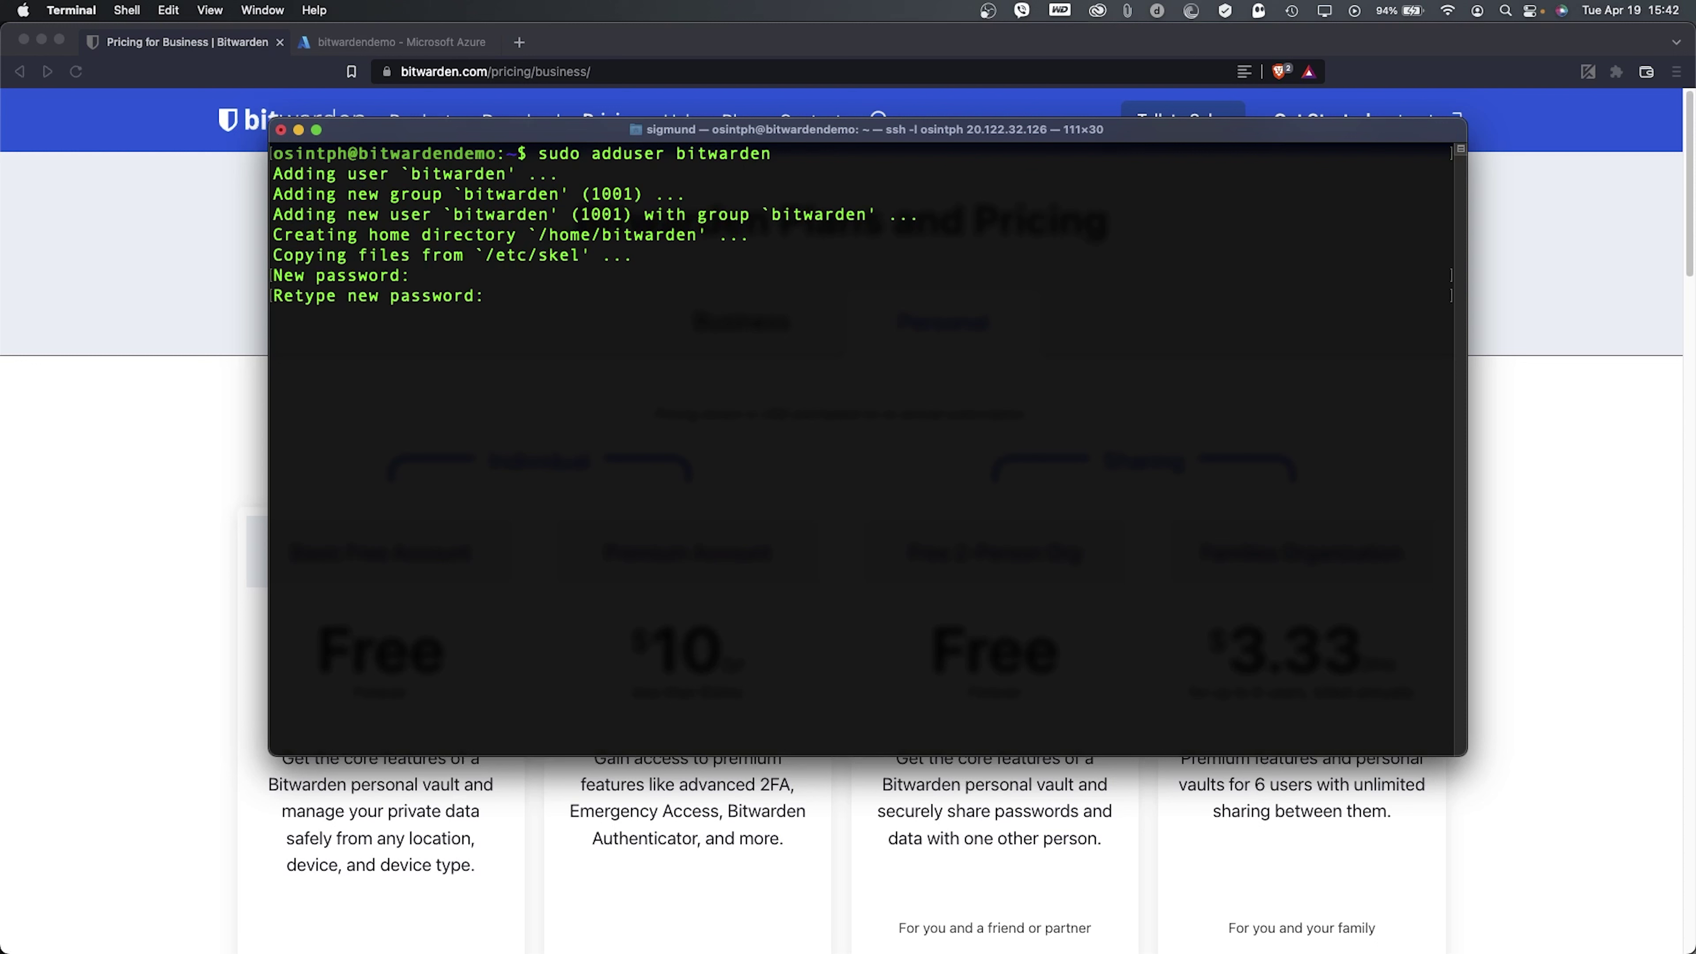
{"action": "key", "text": "Return"}
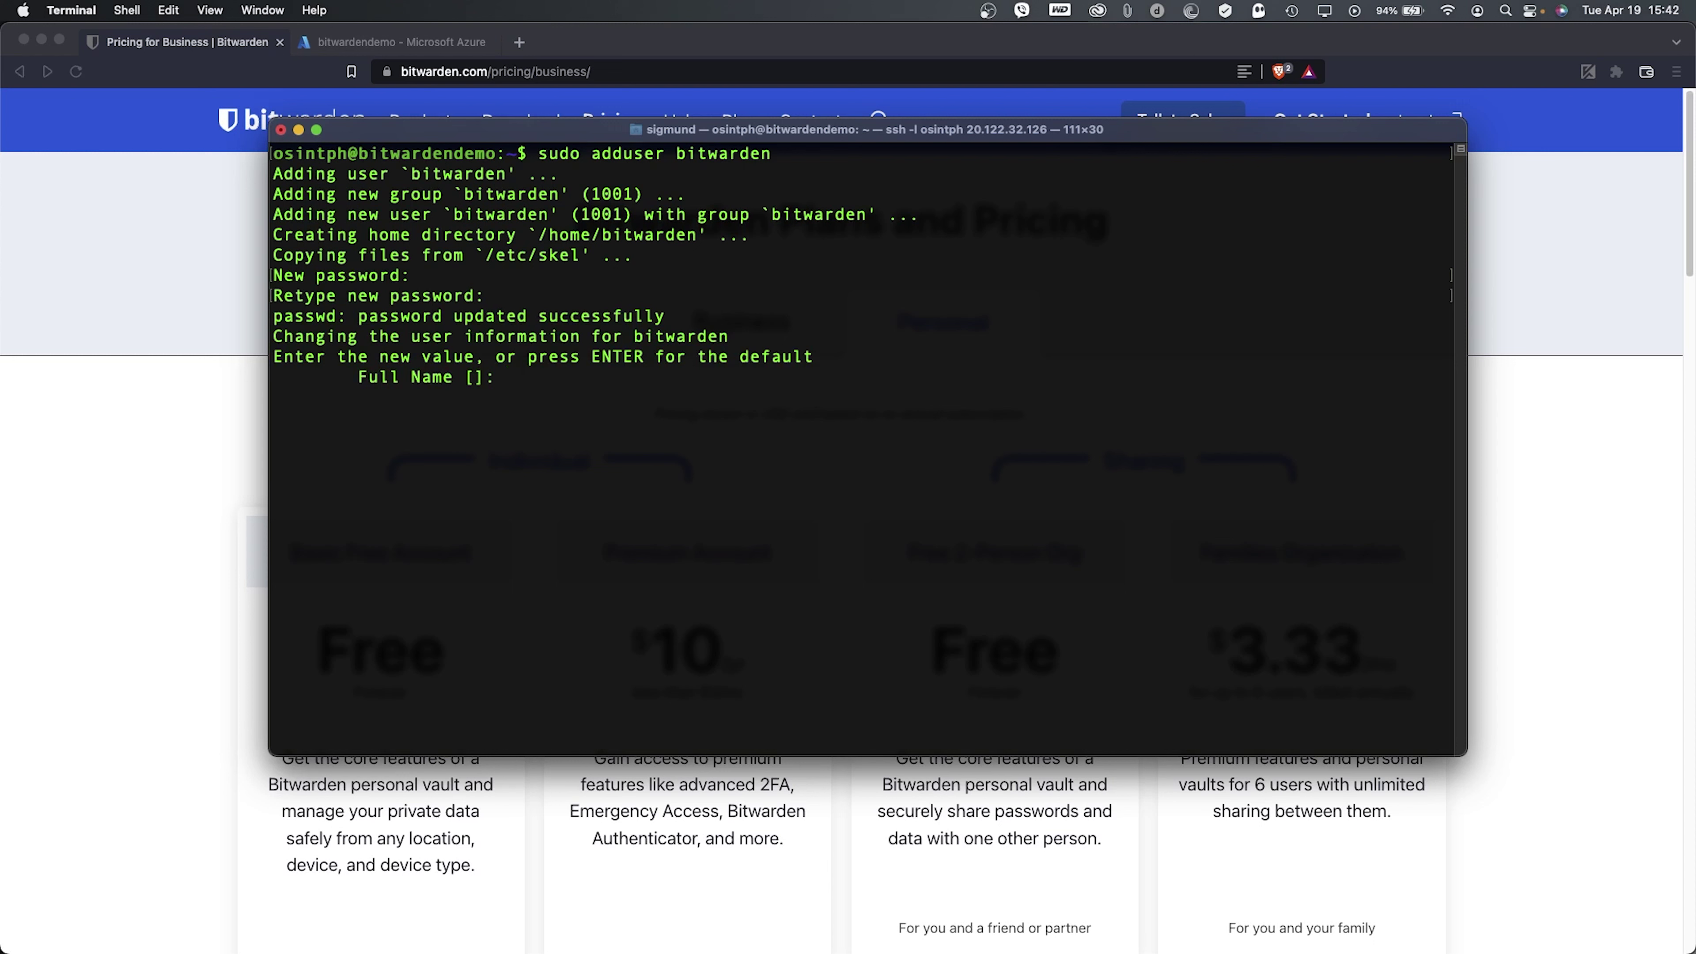
- Set full name 'Bitwarden User', leave other details blank, confirm, and type sudo groupadd docker
{"action": "type", "text": "Bitwarden User"}
{"action": "key", "text": "Return"}
{"action": "key", "text": "Return"}
{"action": "key", "text": "Return"}
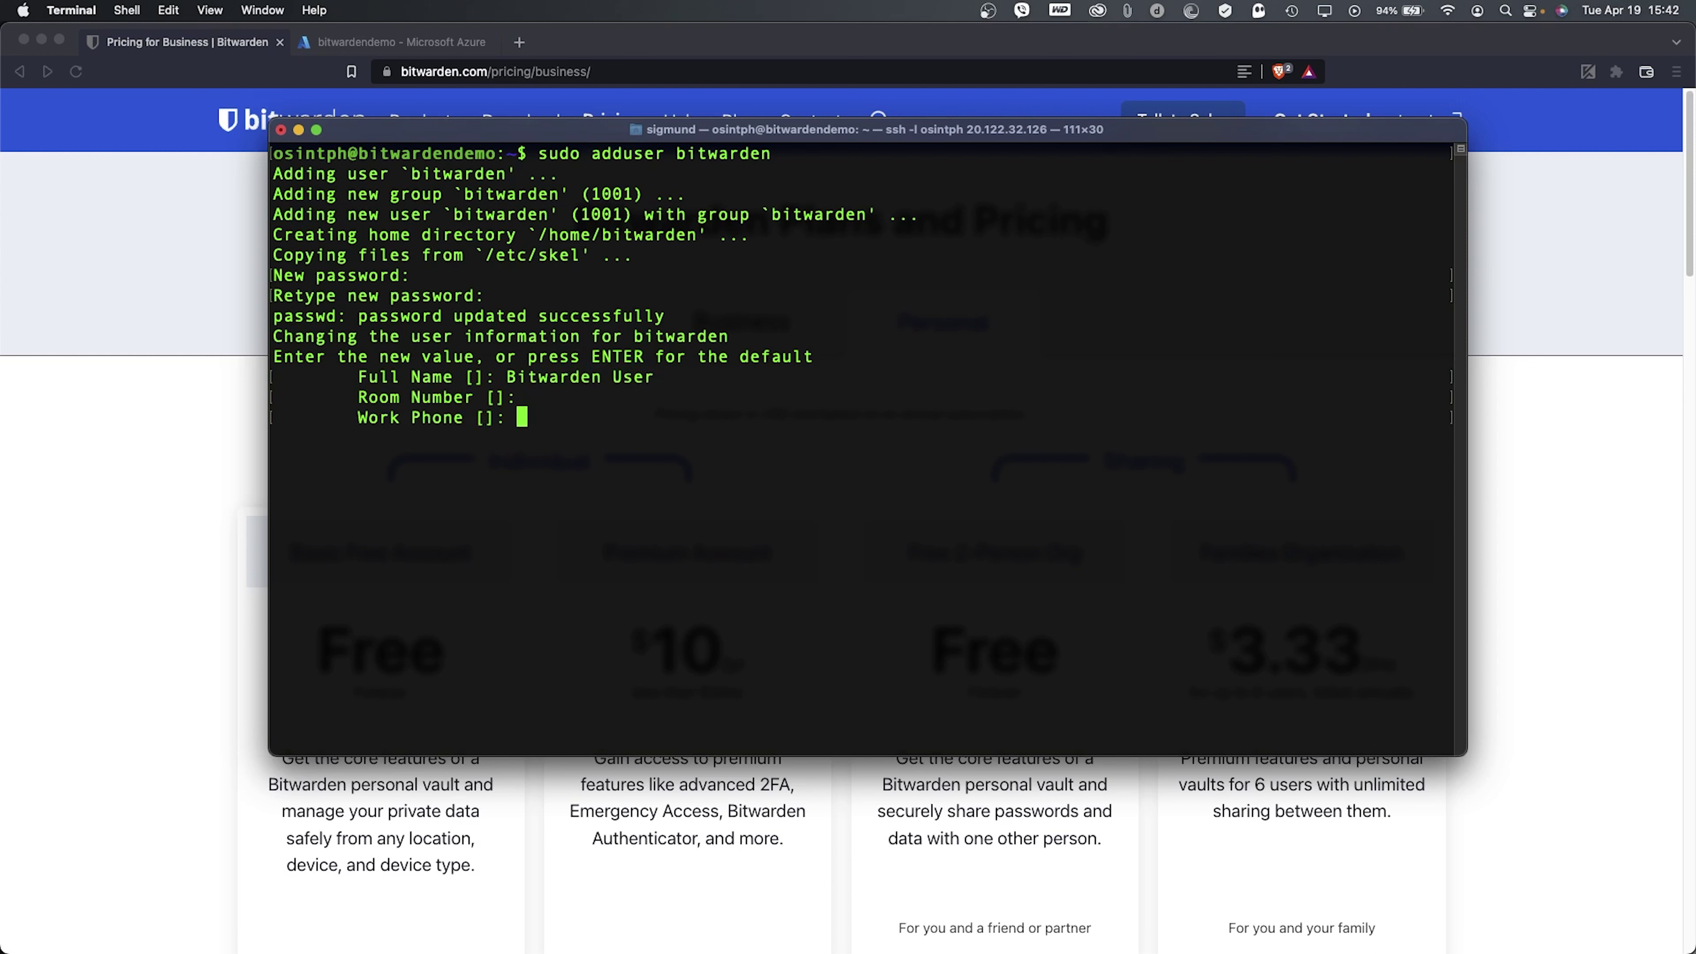
{"action": "key", "text": "Return"}
{"action": "key", "text": "Return"}
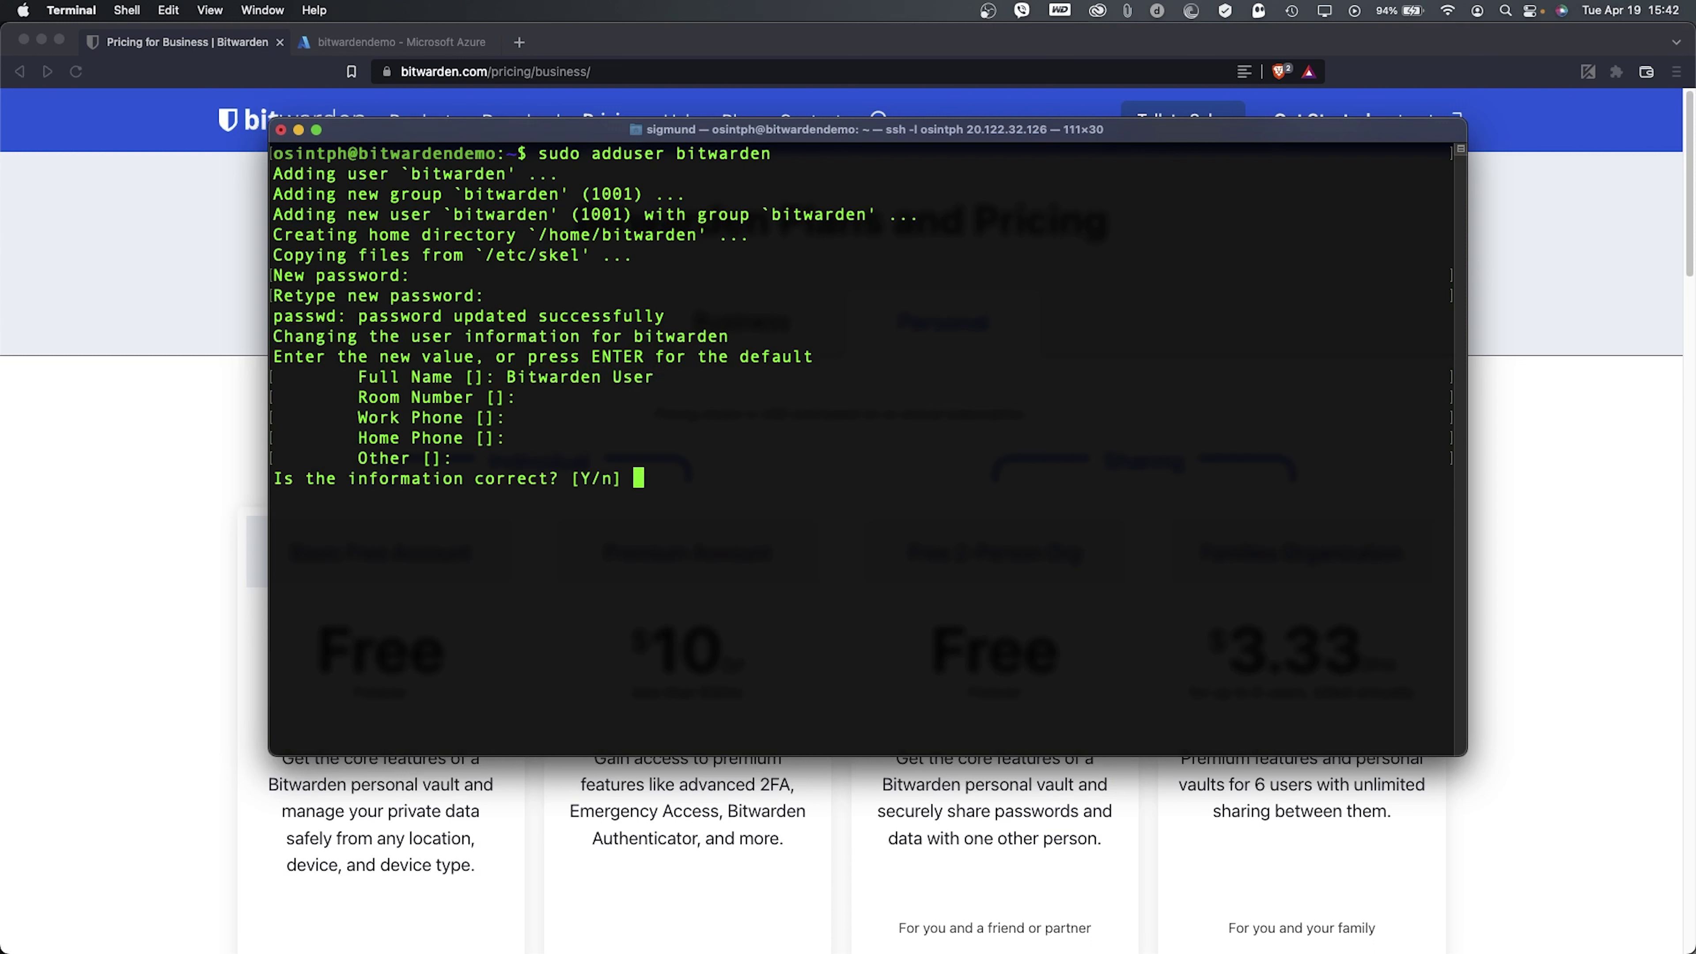
{"action": "type", "text": "Y"}
{"action": "key", "text": "Return"}
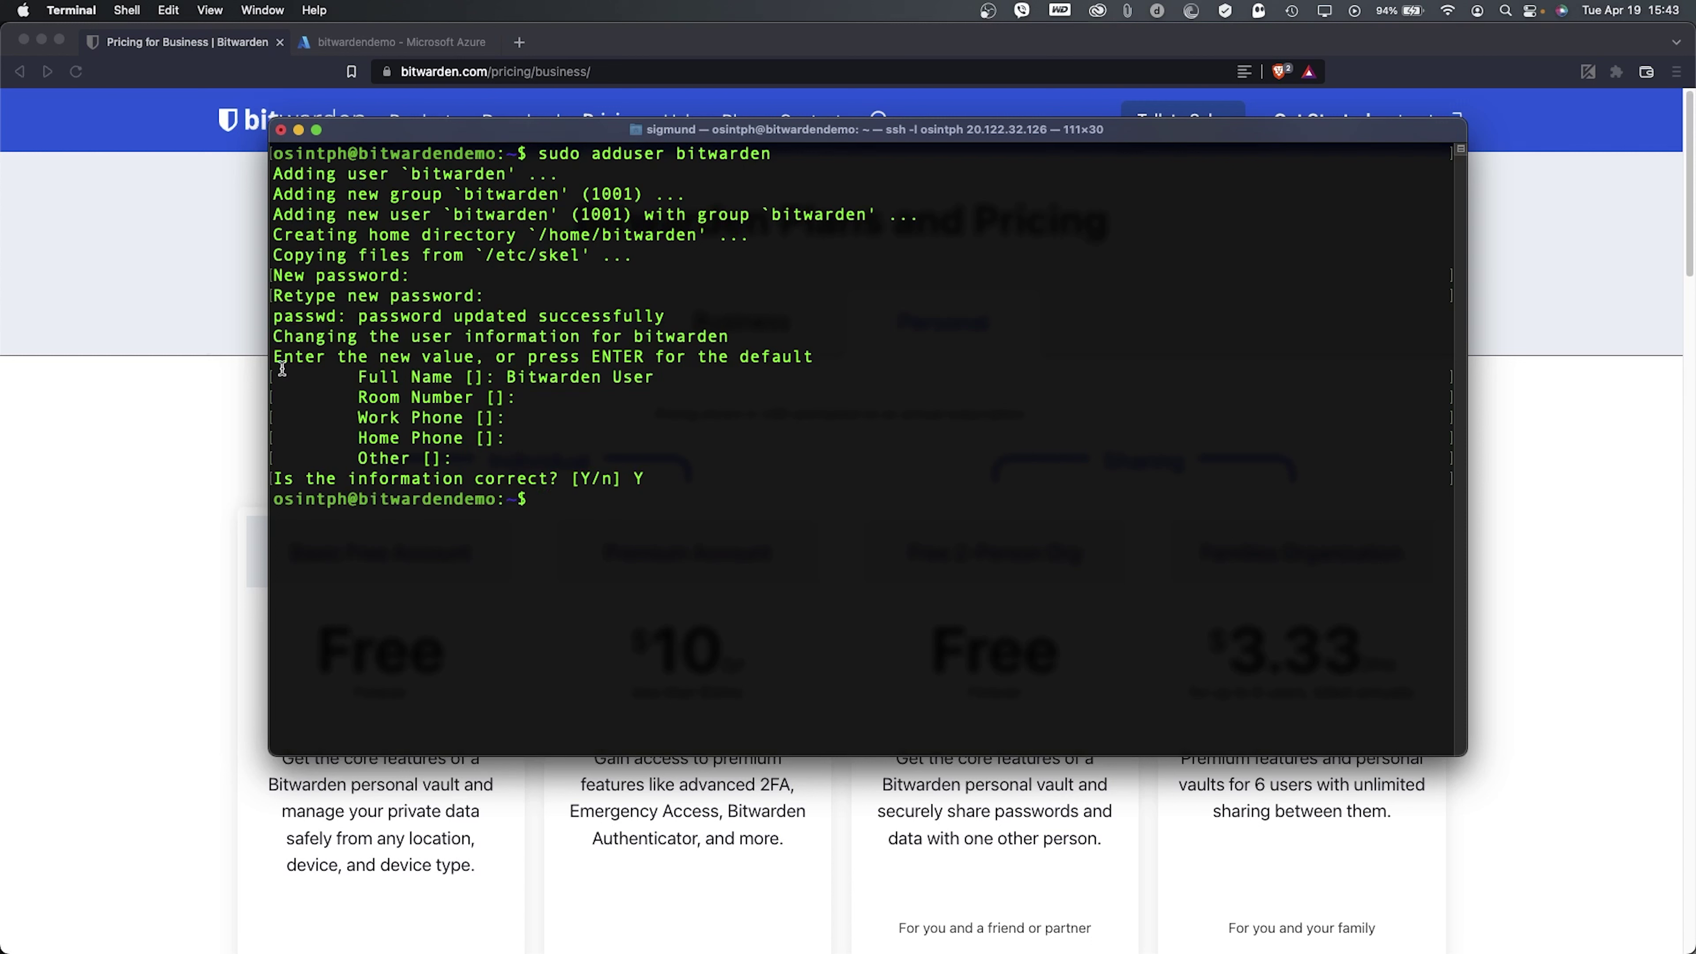
{"action": "type", "text": "sudo groupadd docker"}
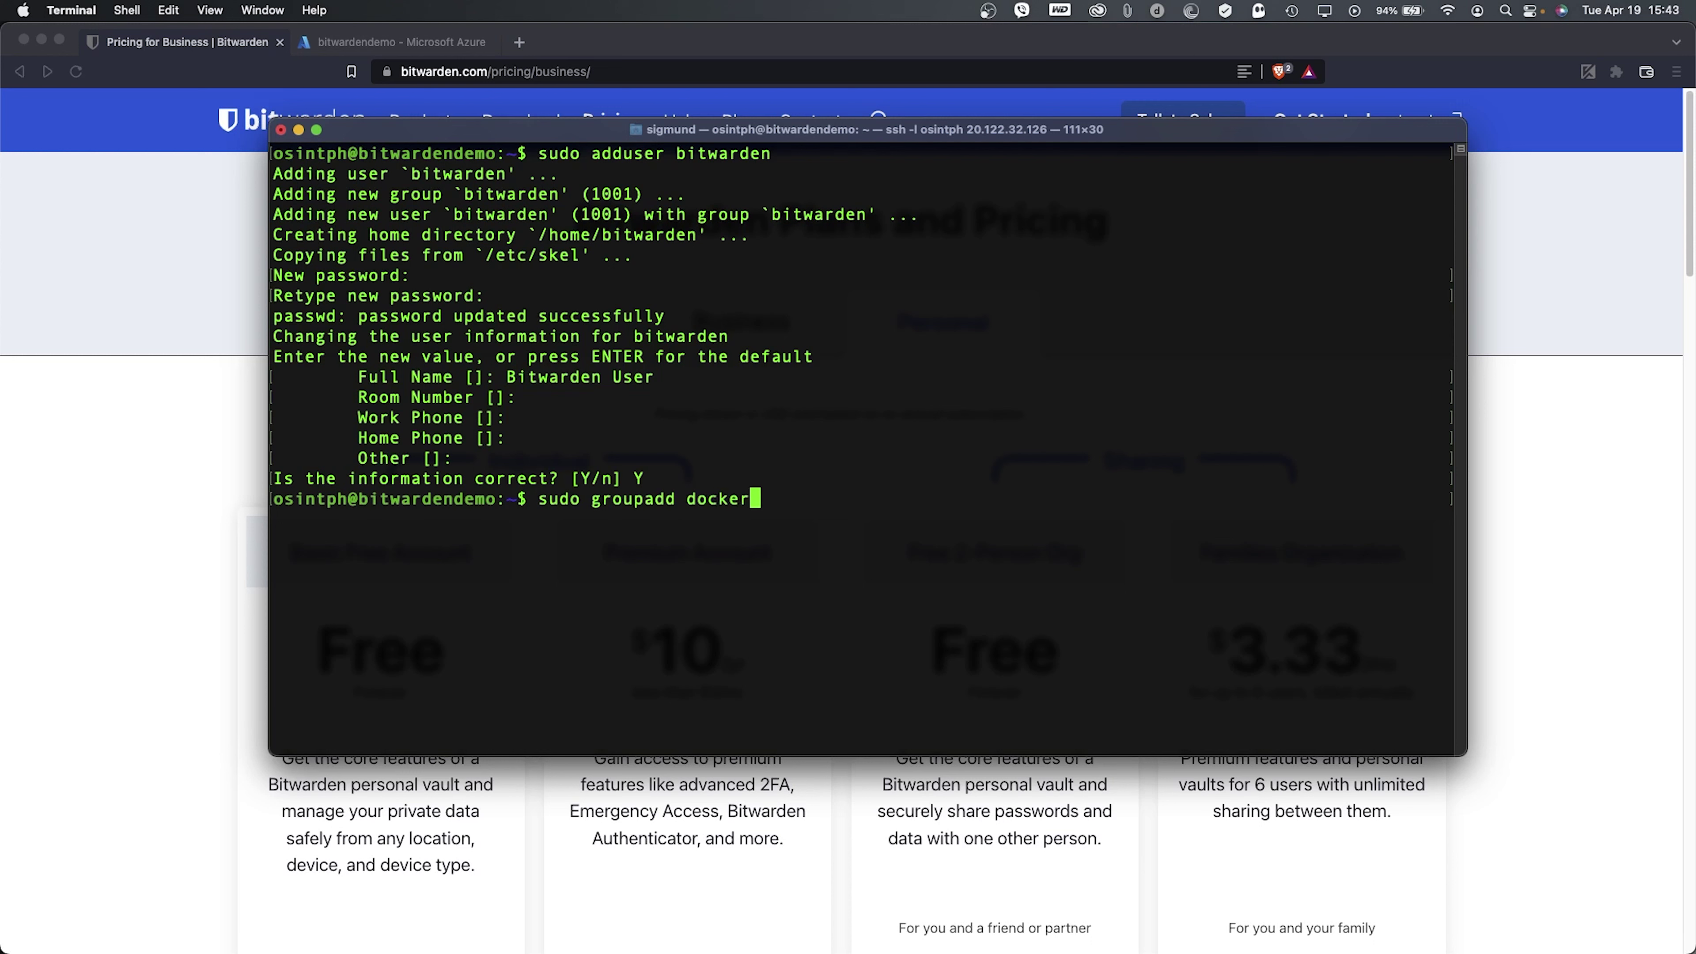
- Create the docker group, which already exists, and add the bitwarden user to it with usermod -aG
{"action": "key", "text": "Return"}
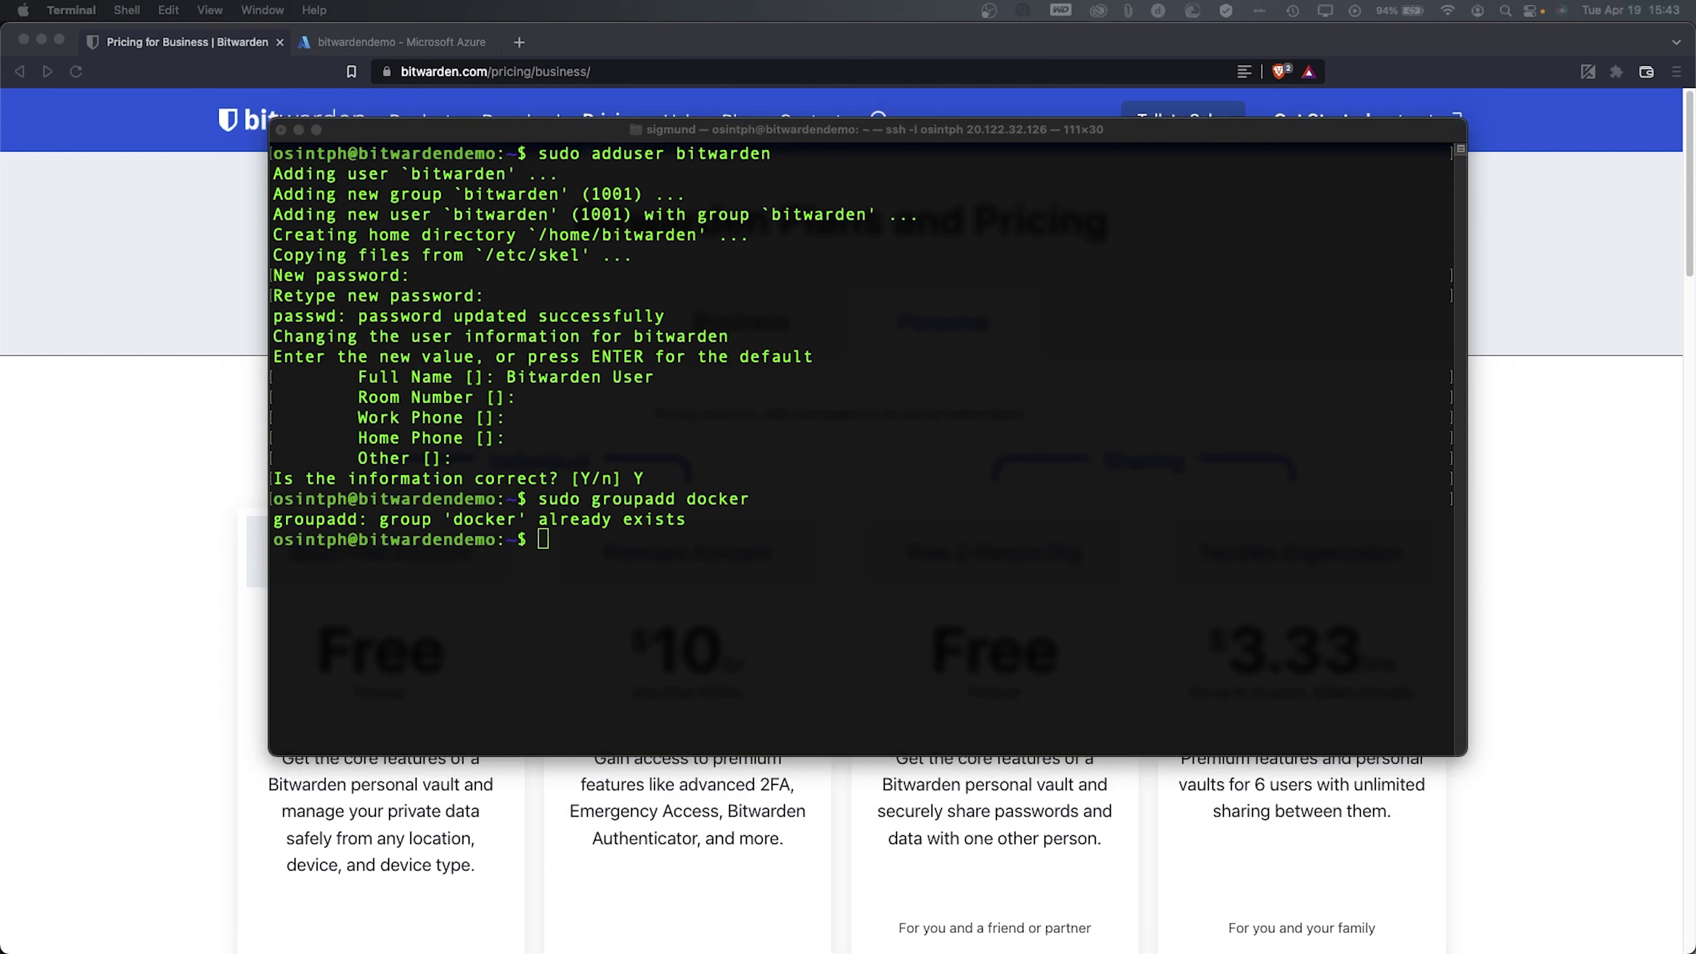
{"action": "left_click", "coordinate": [553, 481]}
{"action": "type", "text": "sudo"}
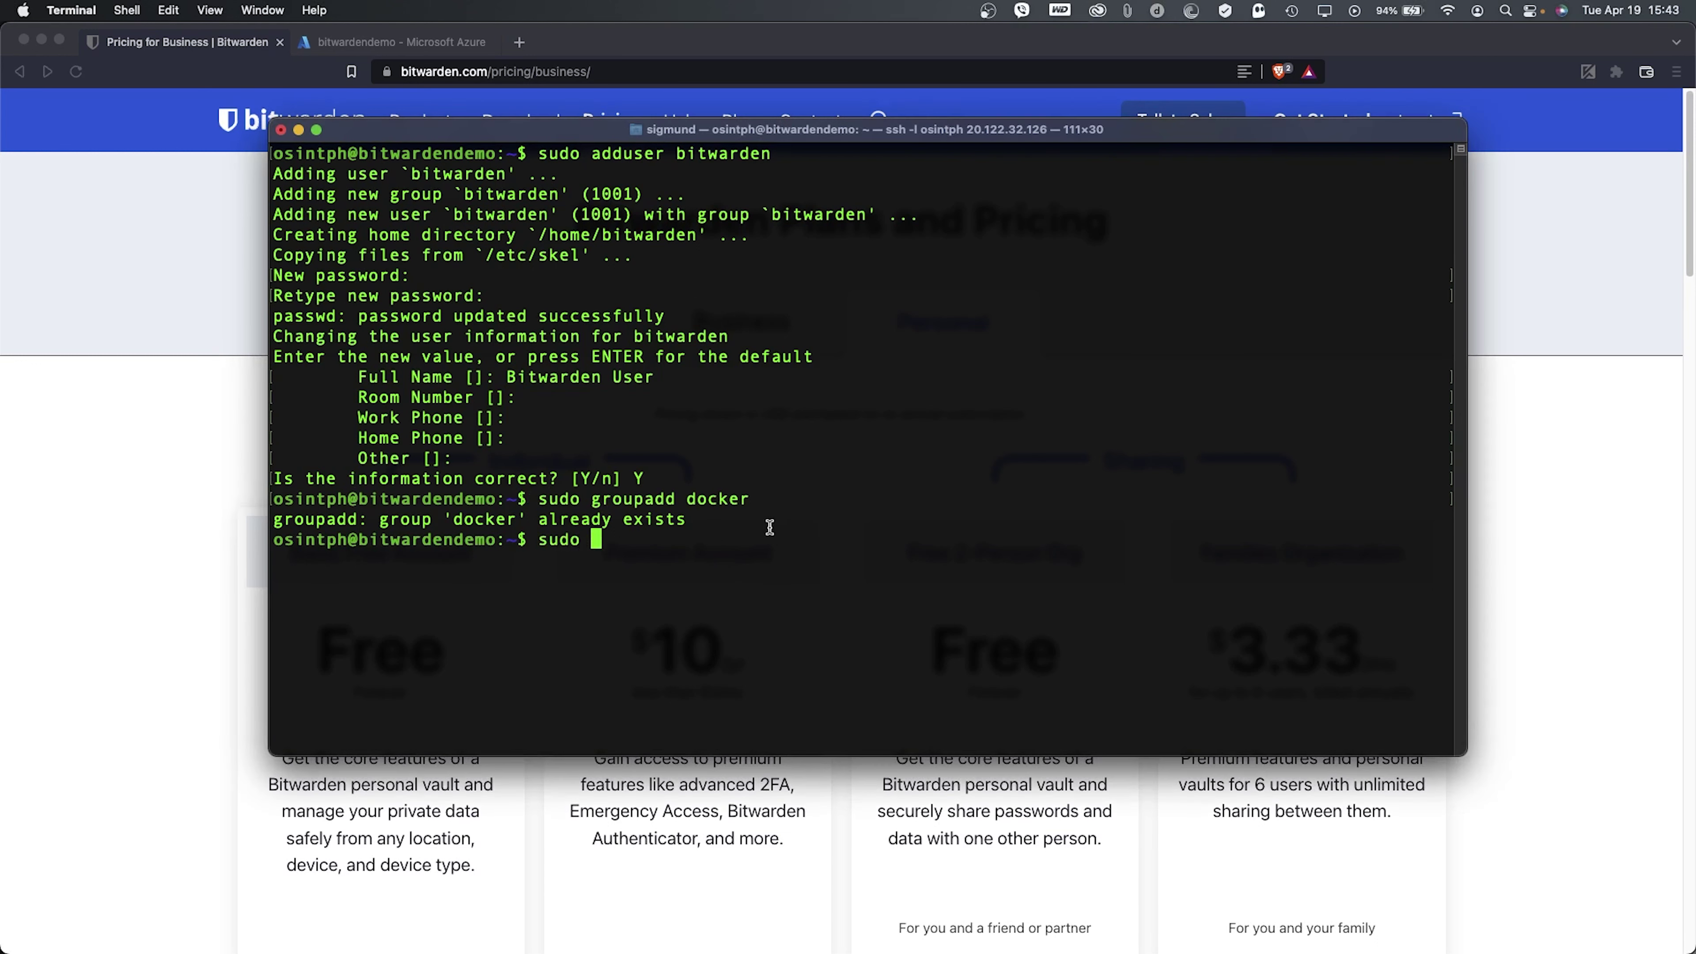
{"action": "right_click", "coordinate": [770, 527]}
{"action": "left_click", "coordinate": [835, 565]}
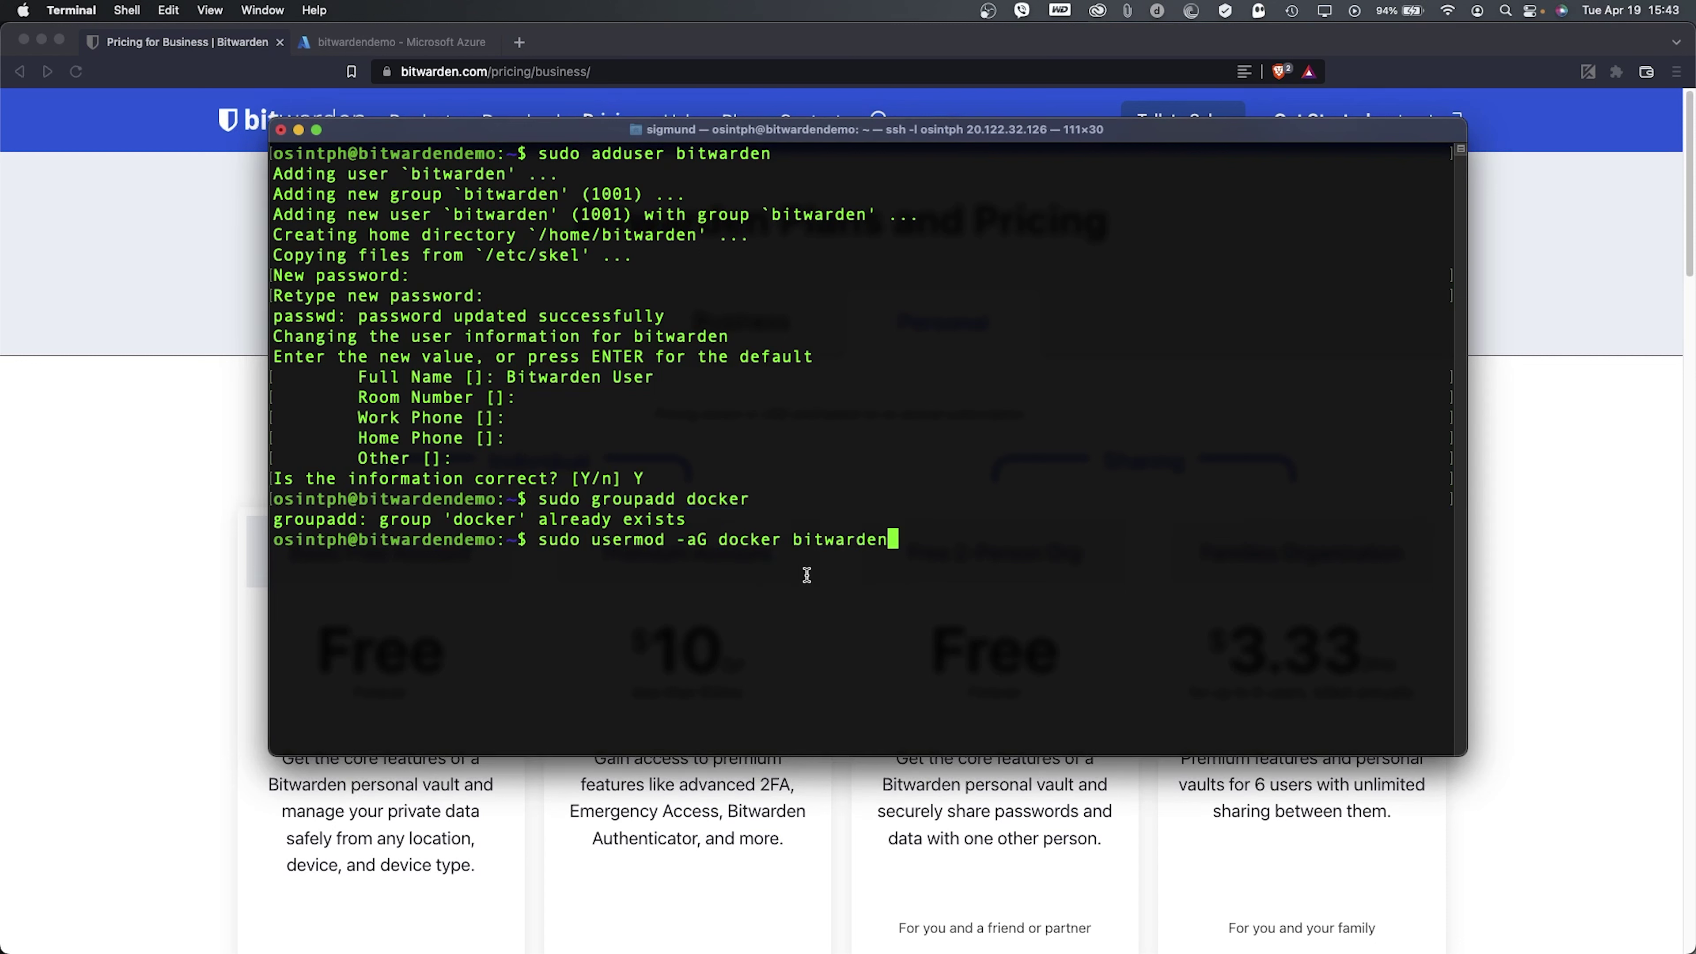
{"action": "key", "text": "Return"}
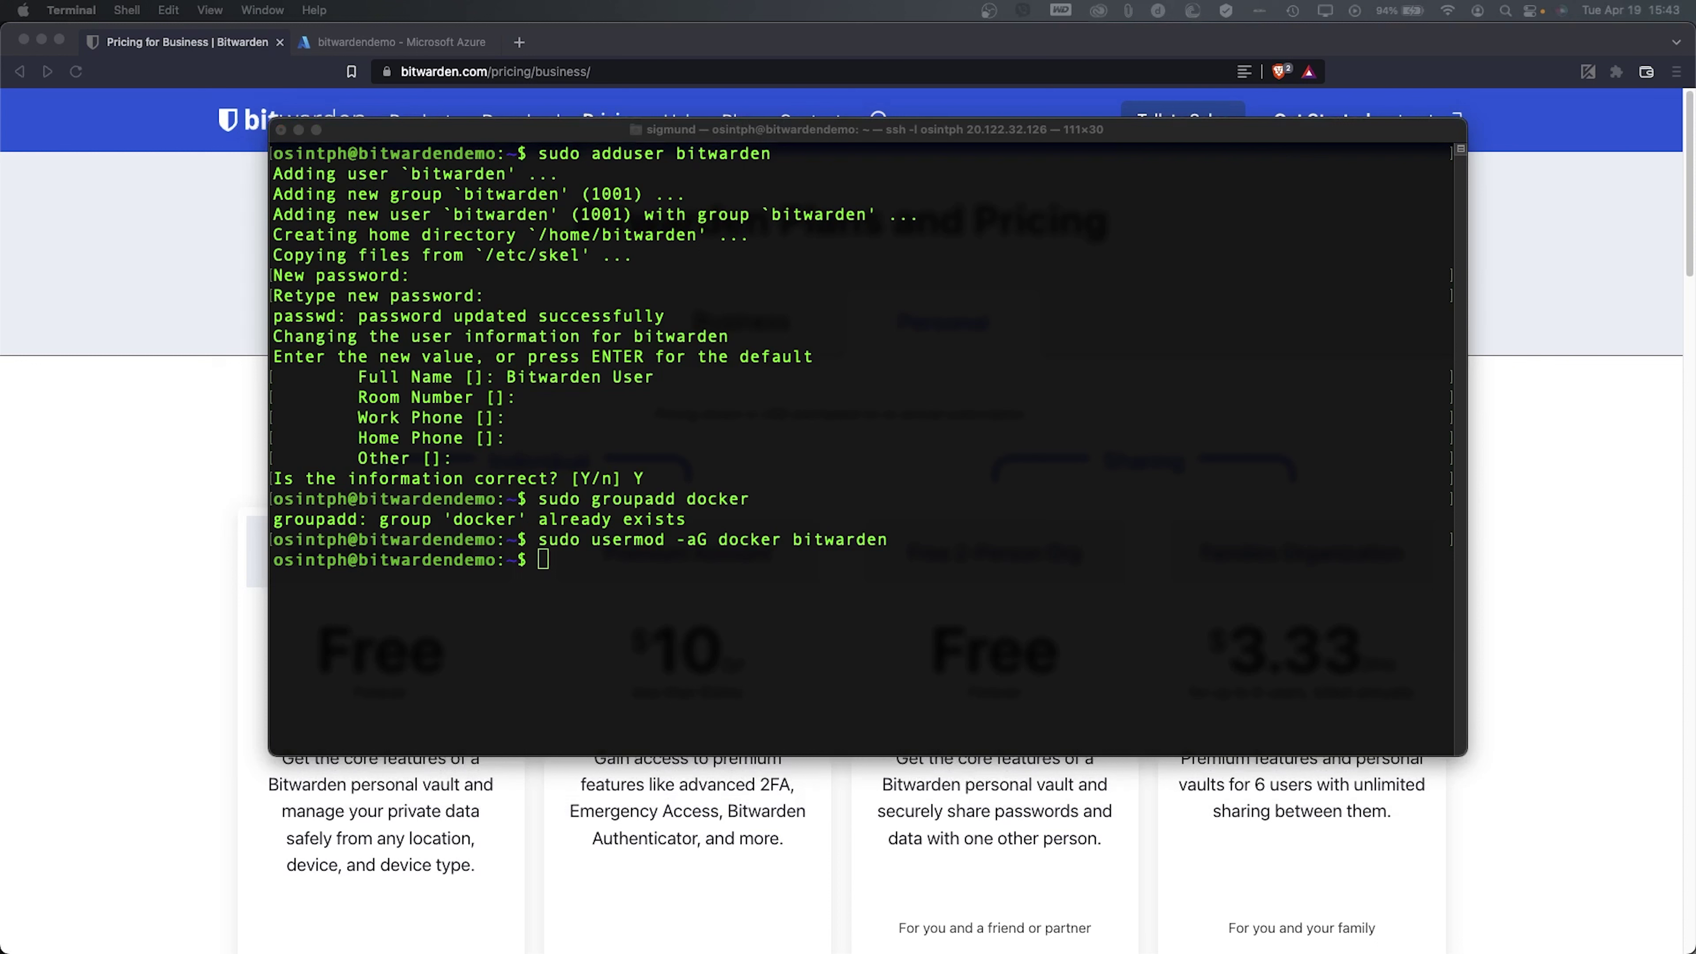
- Create the /opt/bitwarden directory with sudo mkdir
{"action": "left_click", "coordinate": [620, 401]}
{"action": "type", "text": "sudo"}
{"action": "right_click", "coordinate": [688, 412]}
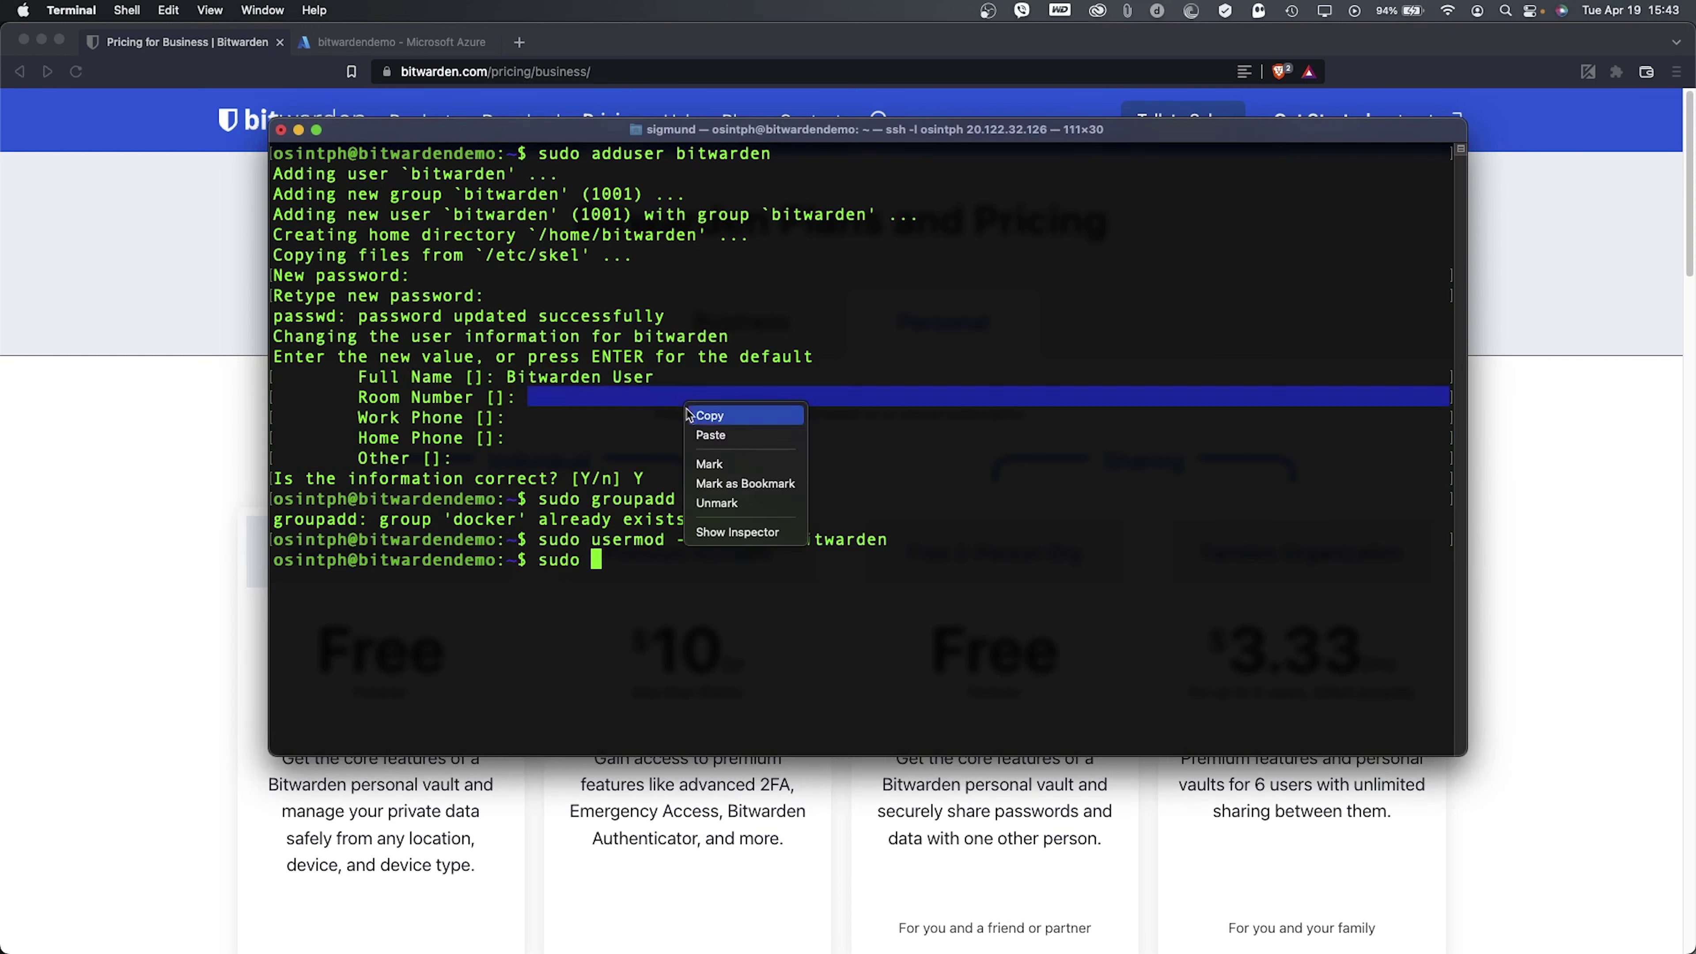
{"action": "left_click", "coordinate": [727, 435]}
{"action": "key", "text": "Return"}
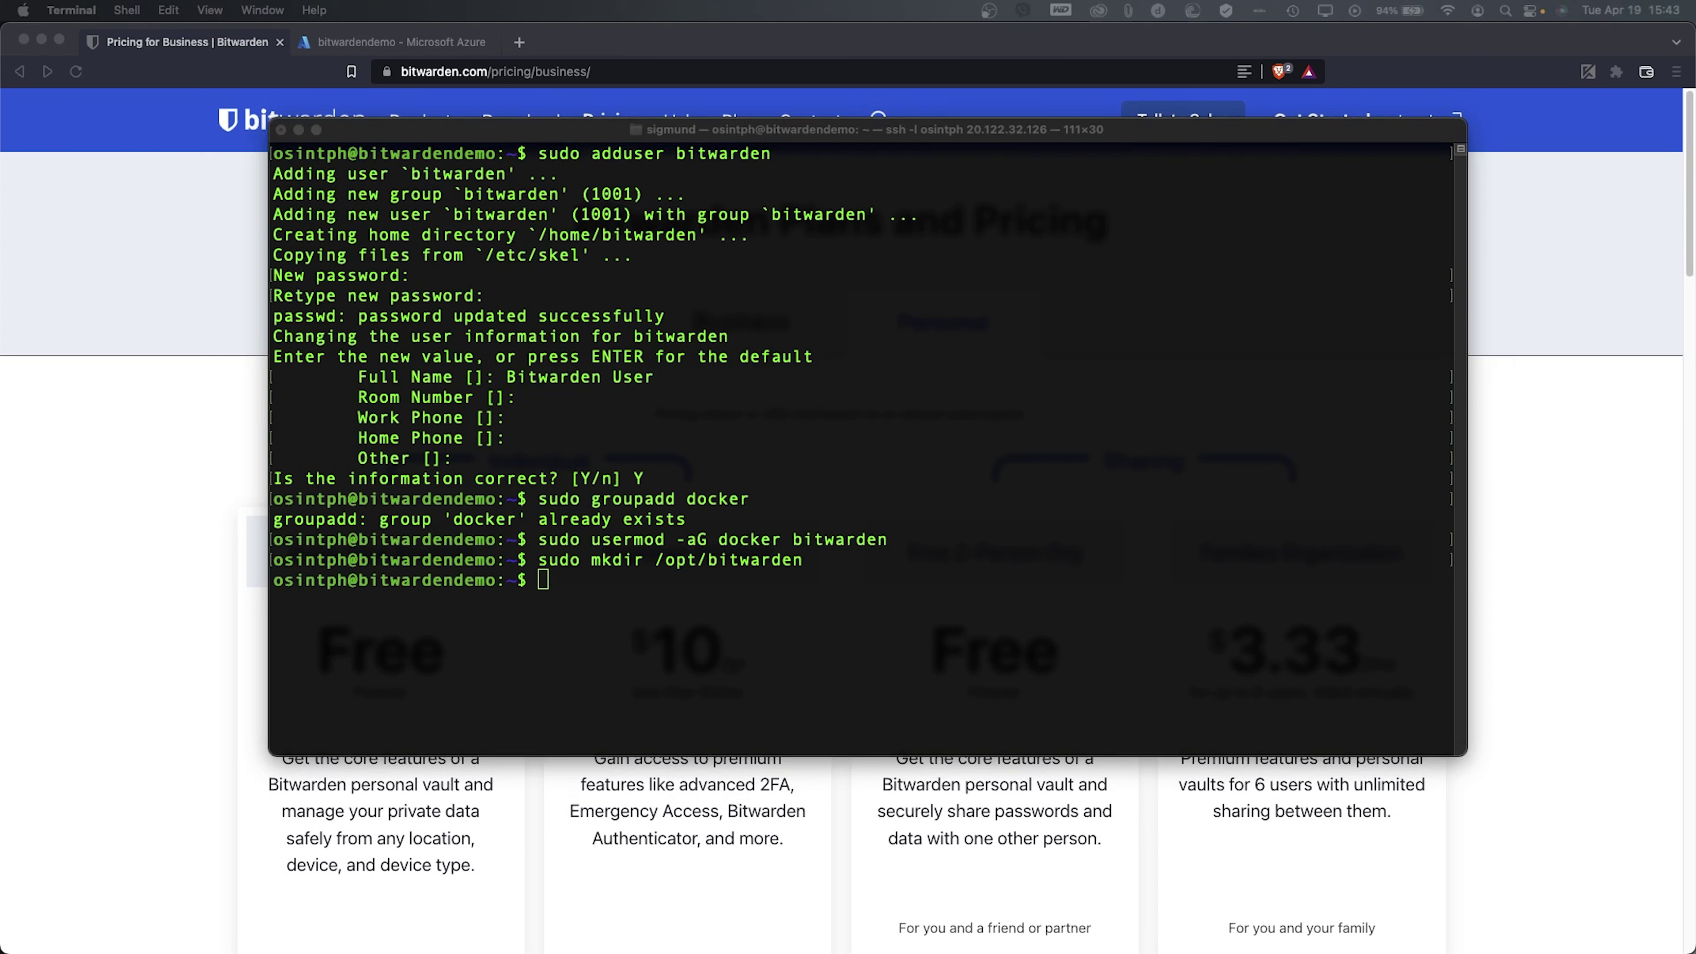
- Recursively set /opt/bitwarden permissions to 700
{"action": "left_click", "coordinate": [722, 386]}
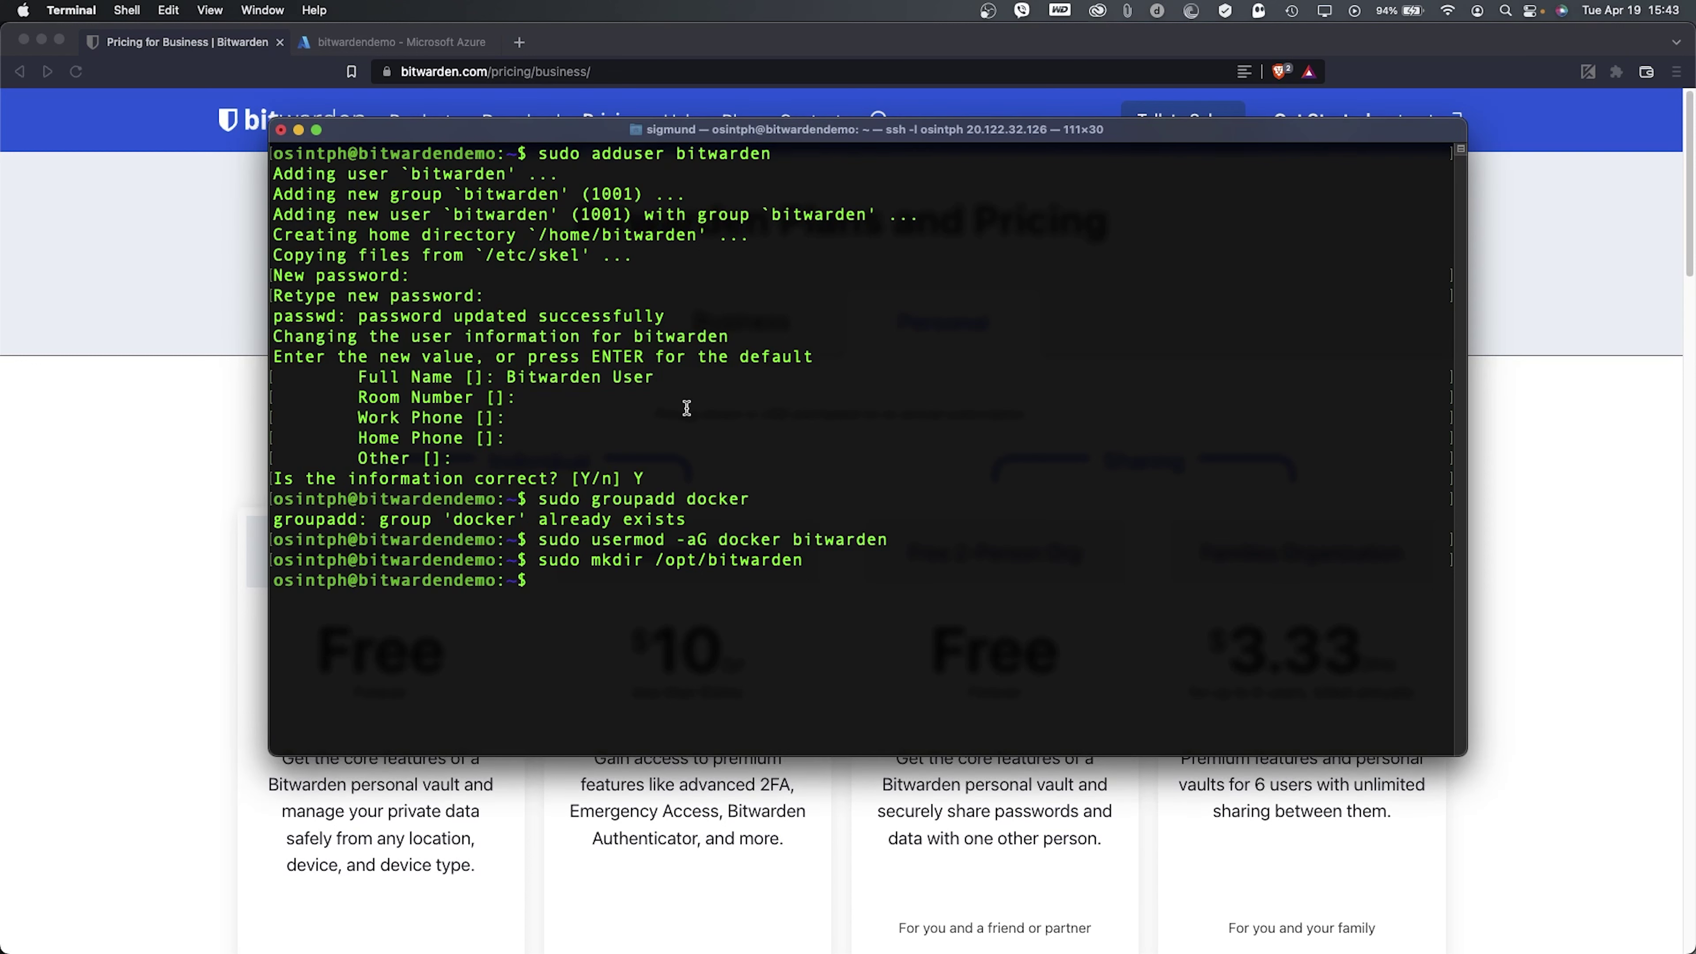
{"action": "type", "text": "sudo"}
{"action": "right_click", "coordinate": [876, 394]}
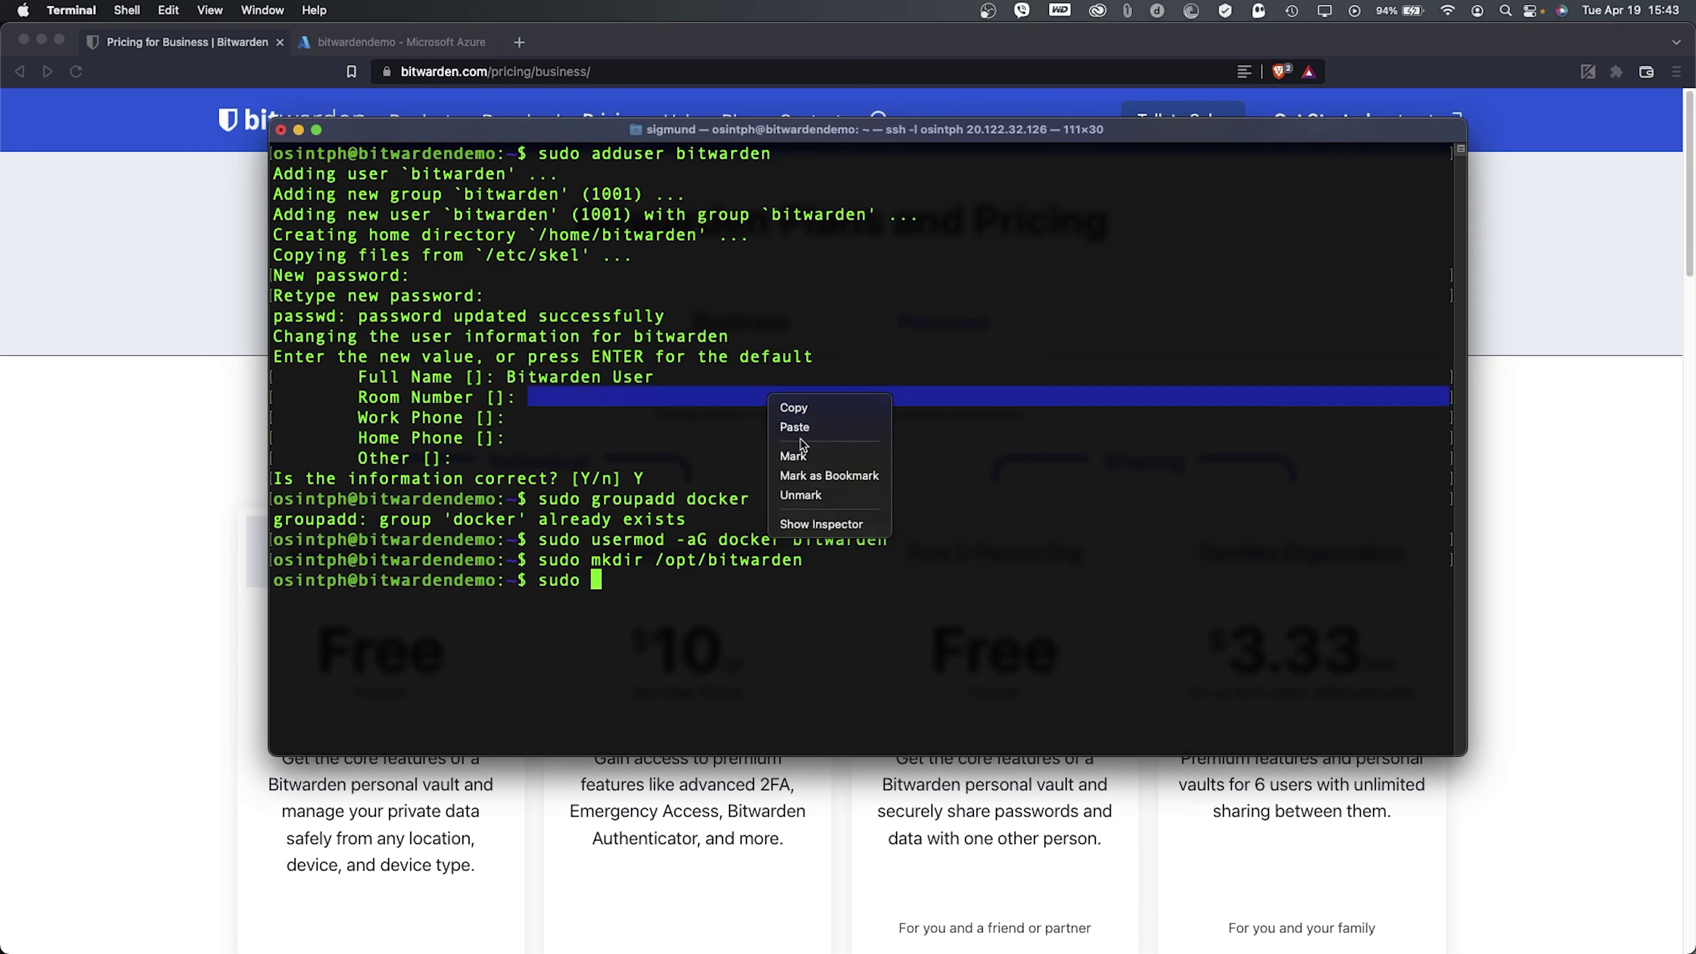
{"action": "left_click", "coordinate": [837, 488]}
{"action": "key", "text": "super+v"}
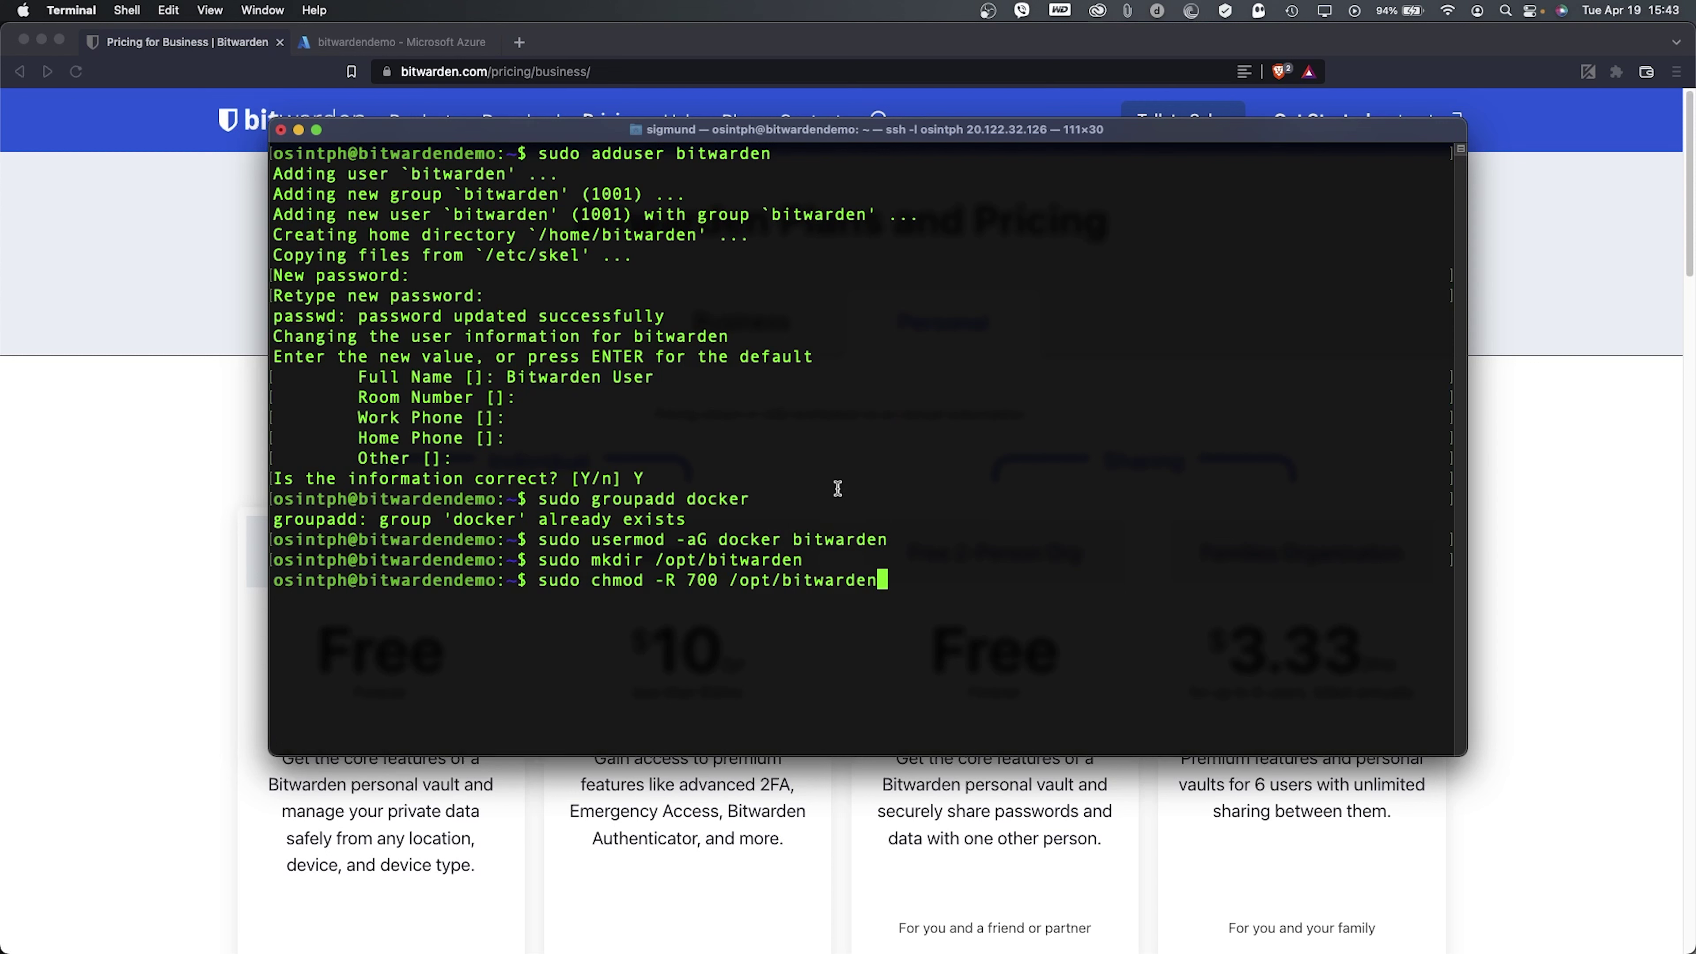
{"action": "key", "text": "Return"}
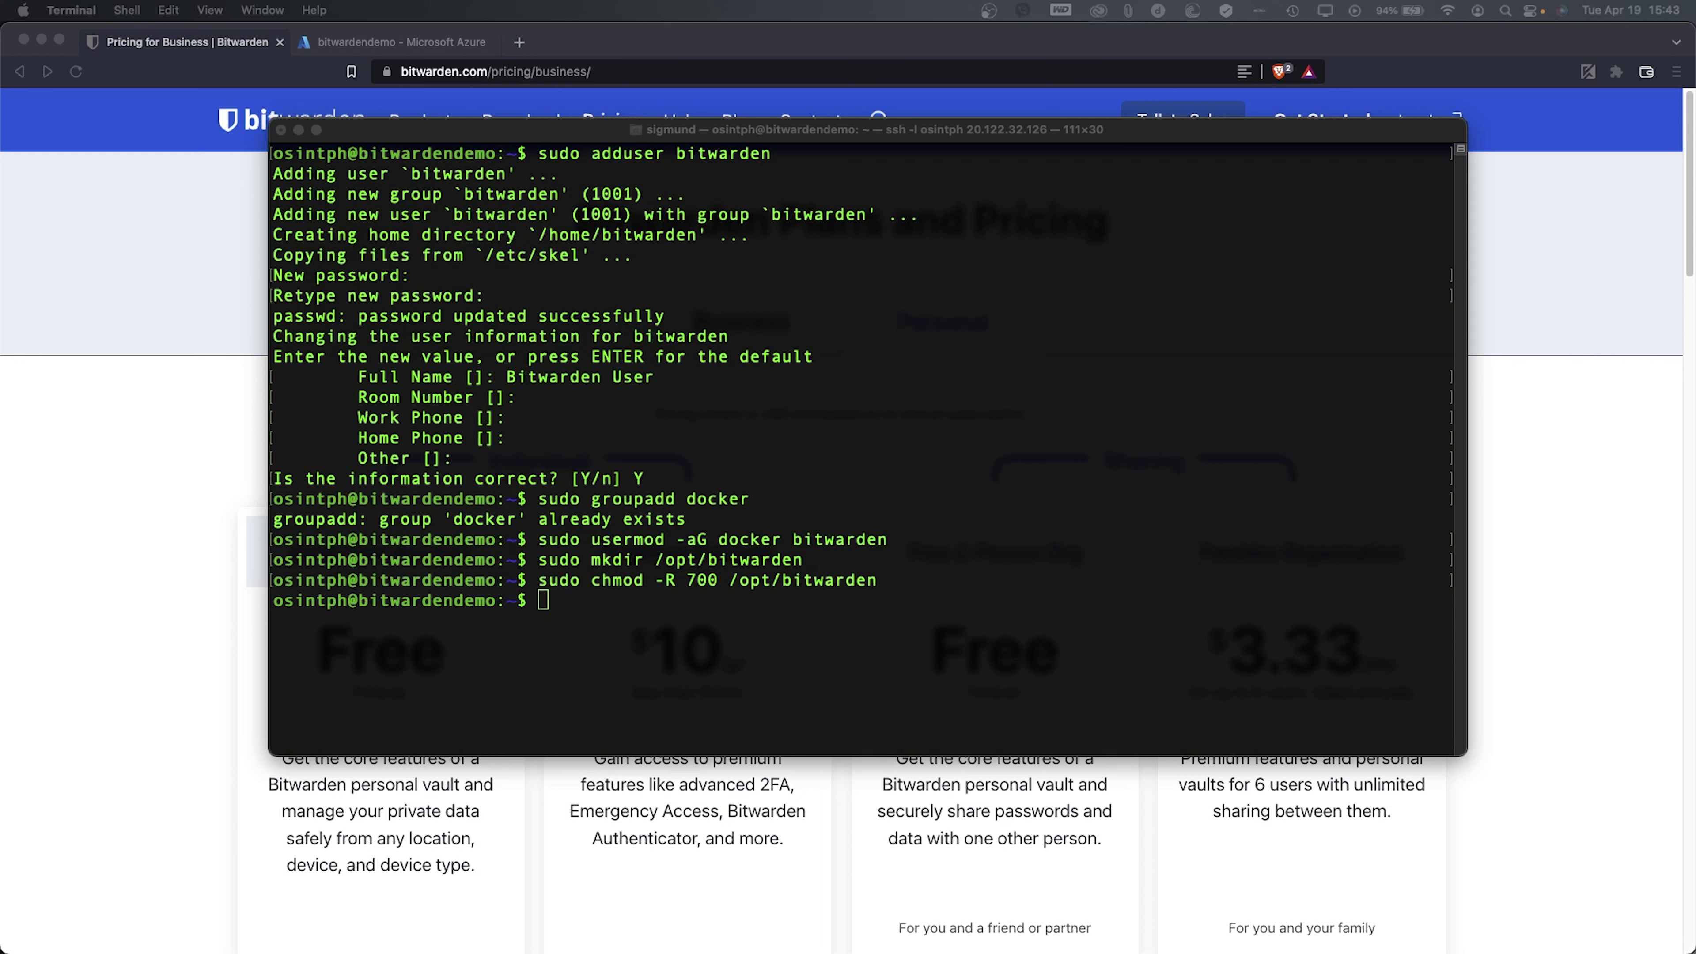
- Recursively make bitwarden:bitwarden the owner of /opt/bitwarden
{"action": "left_click", "coordinate": [494, 416]}
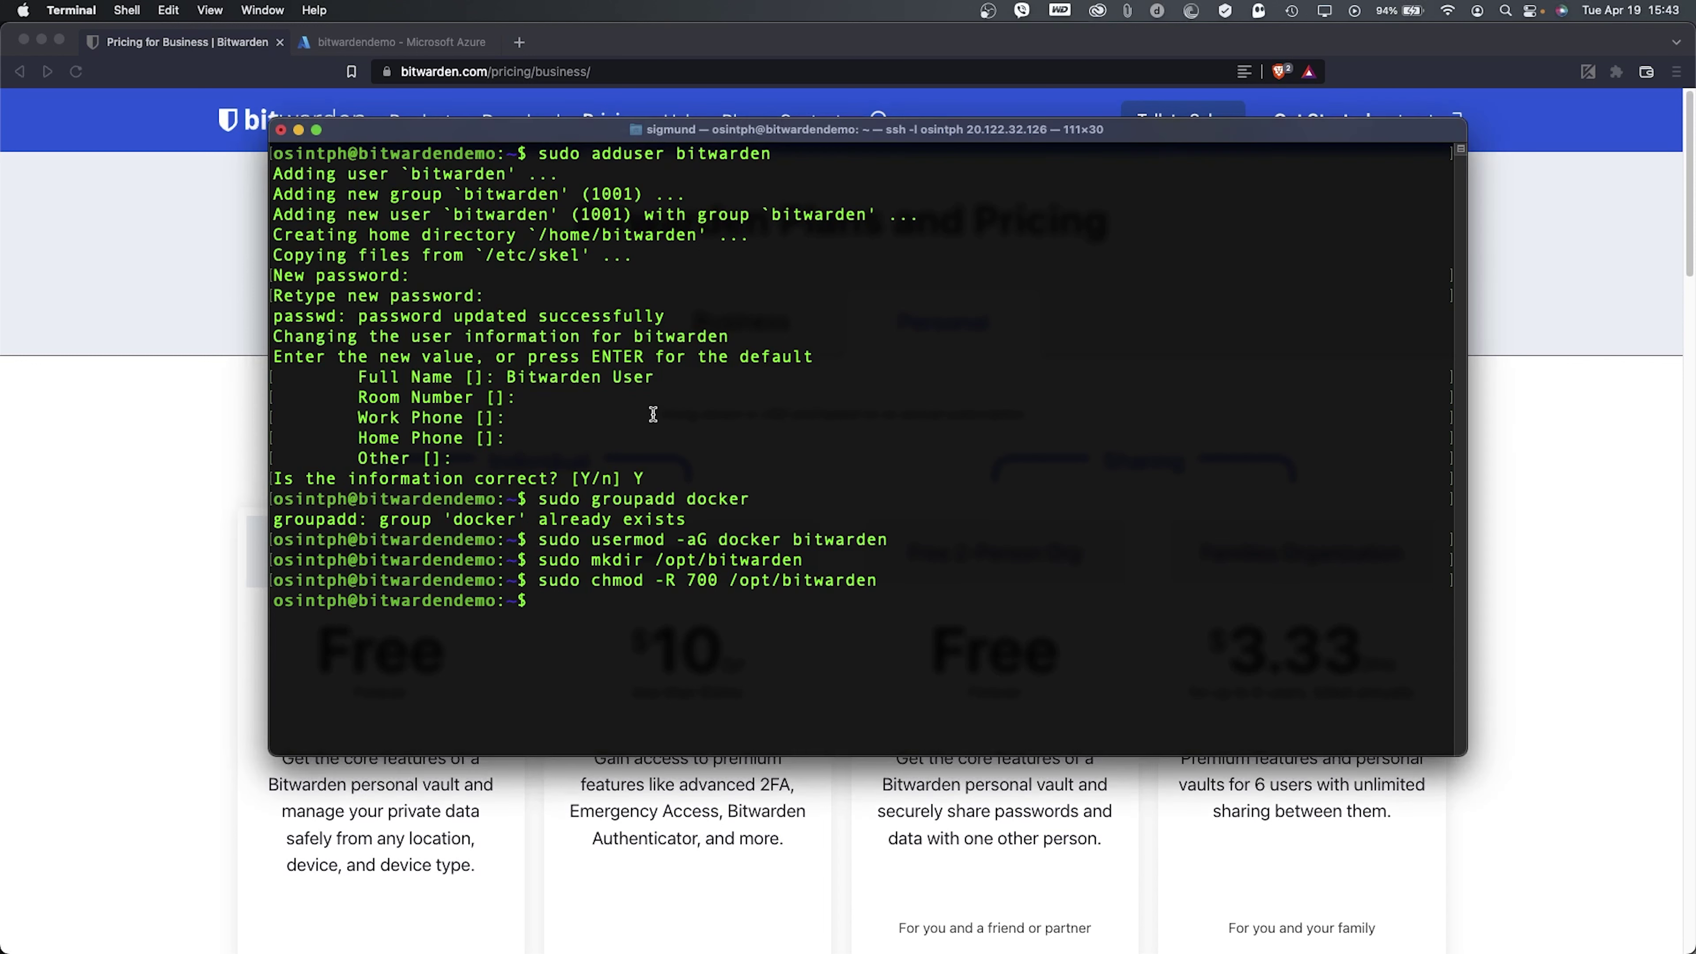
{"action": "type", "text": "sudo"}
{"action": "right_click", "coordinate": [733, 404]}
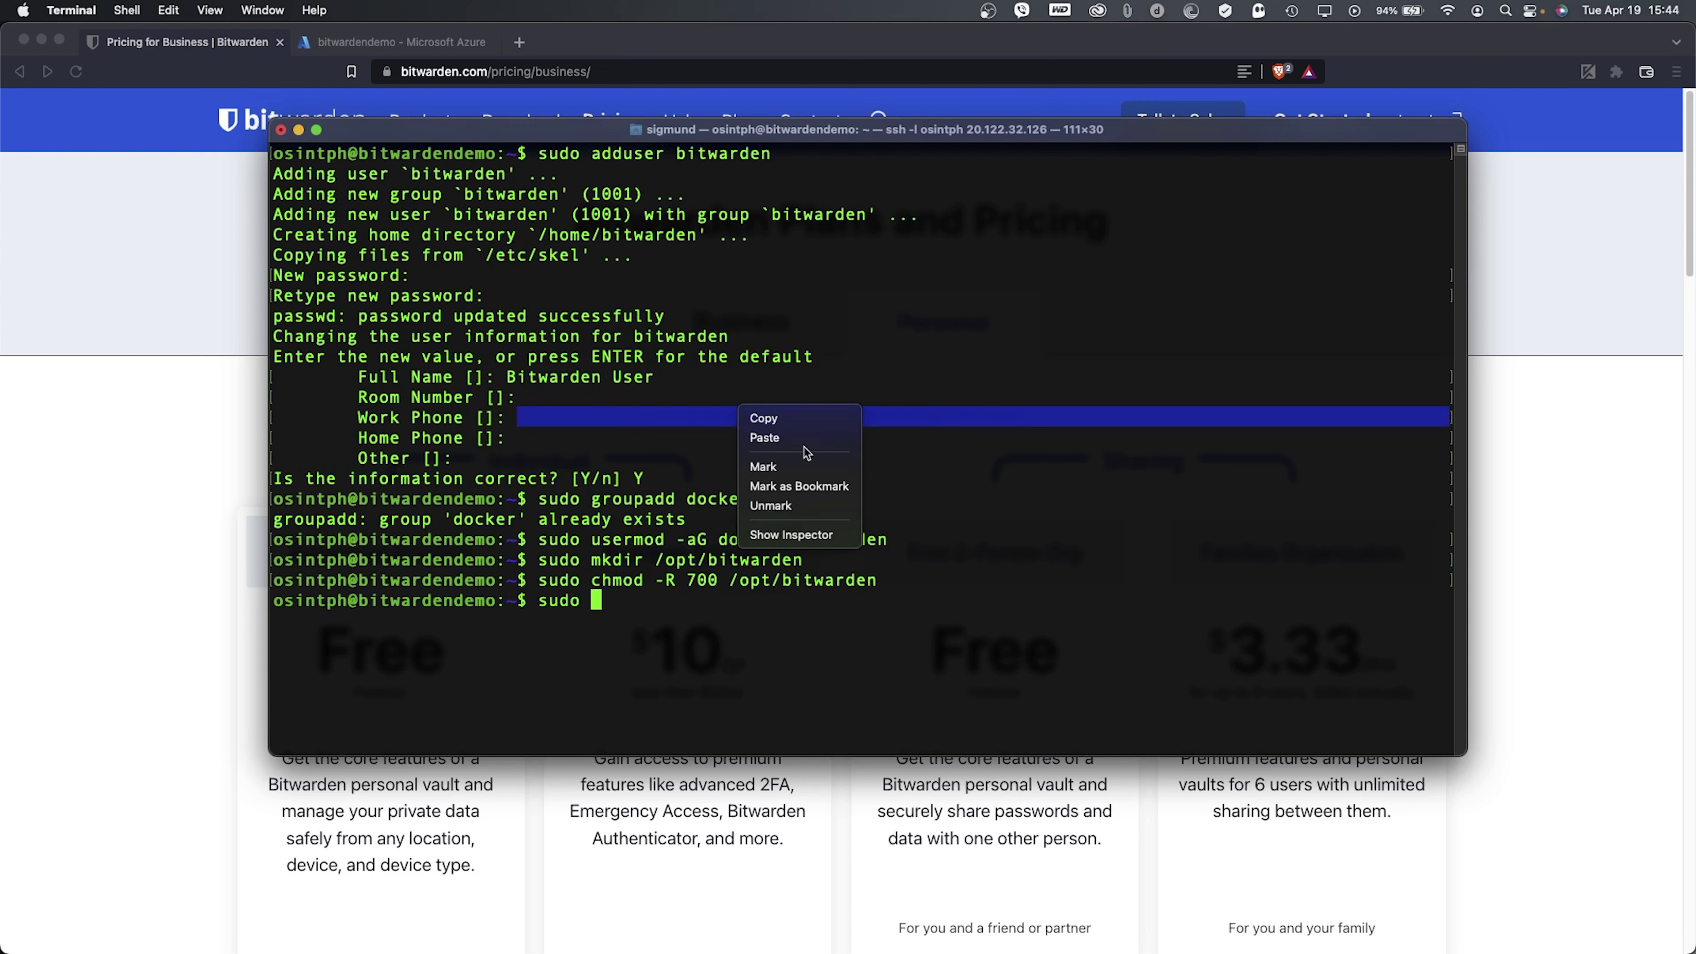
{"action": "left_click", "coordinate": [778, 434]}
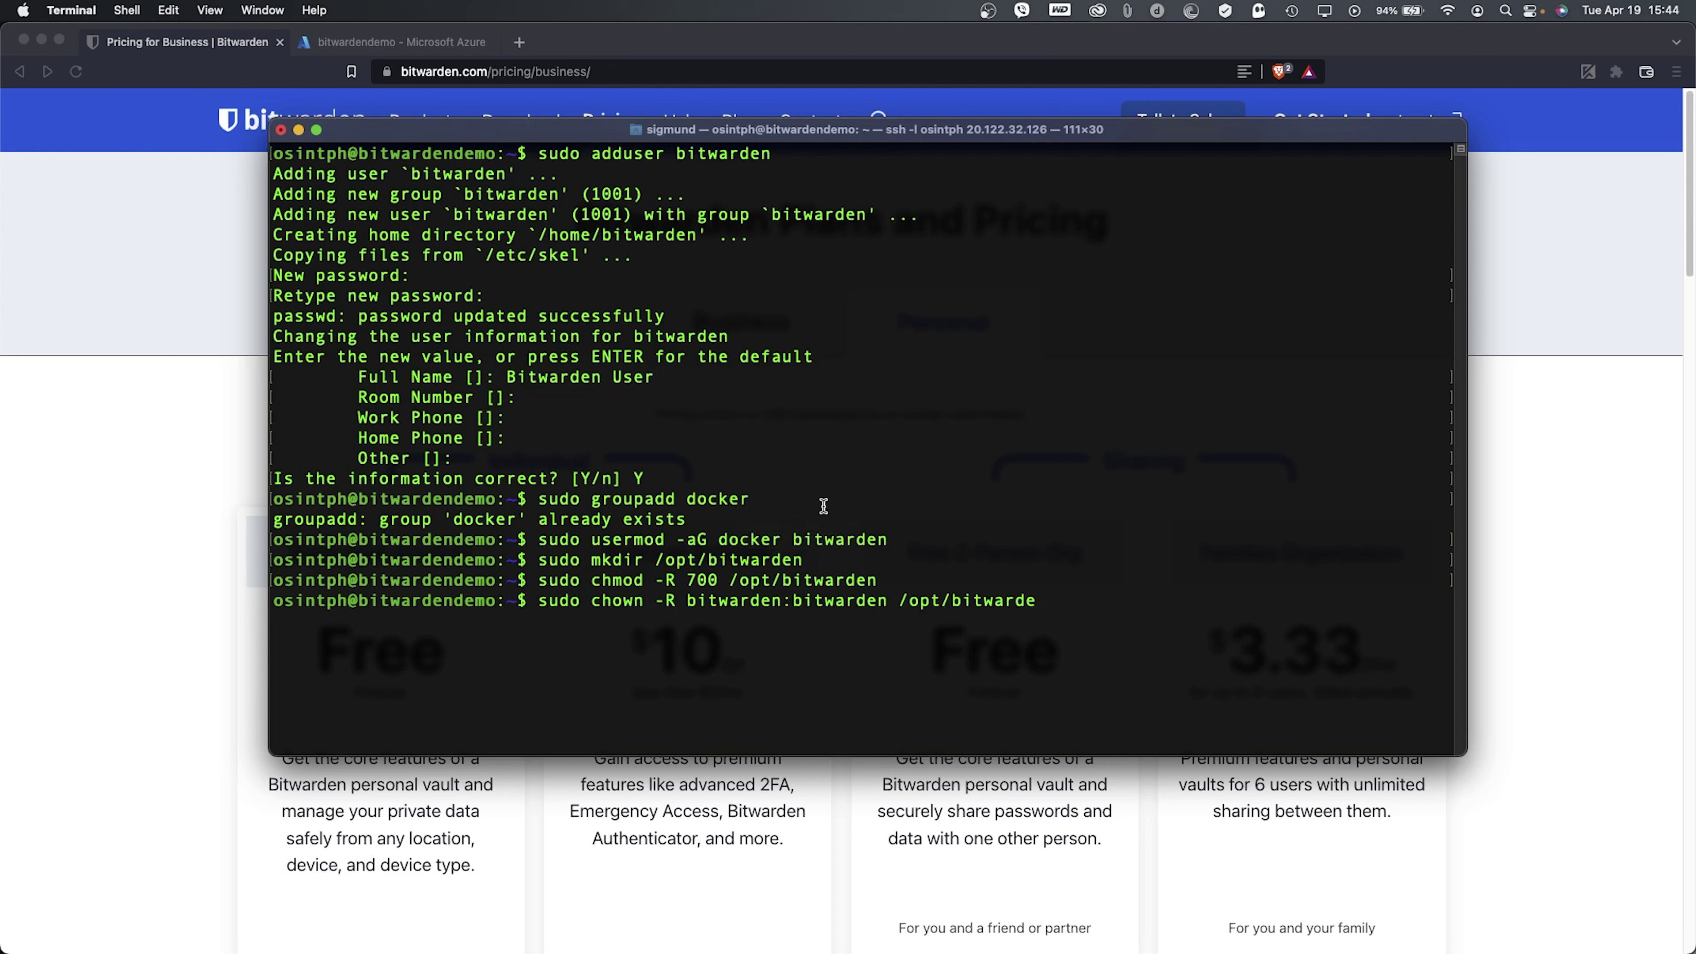
{"action": "type", "text": "n"}
{"action": "key", "text": "Return"}
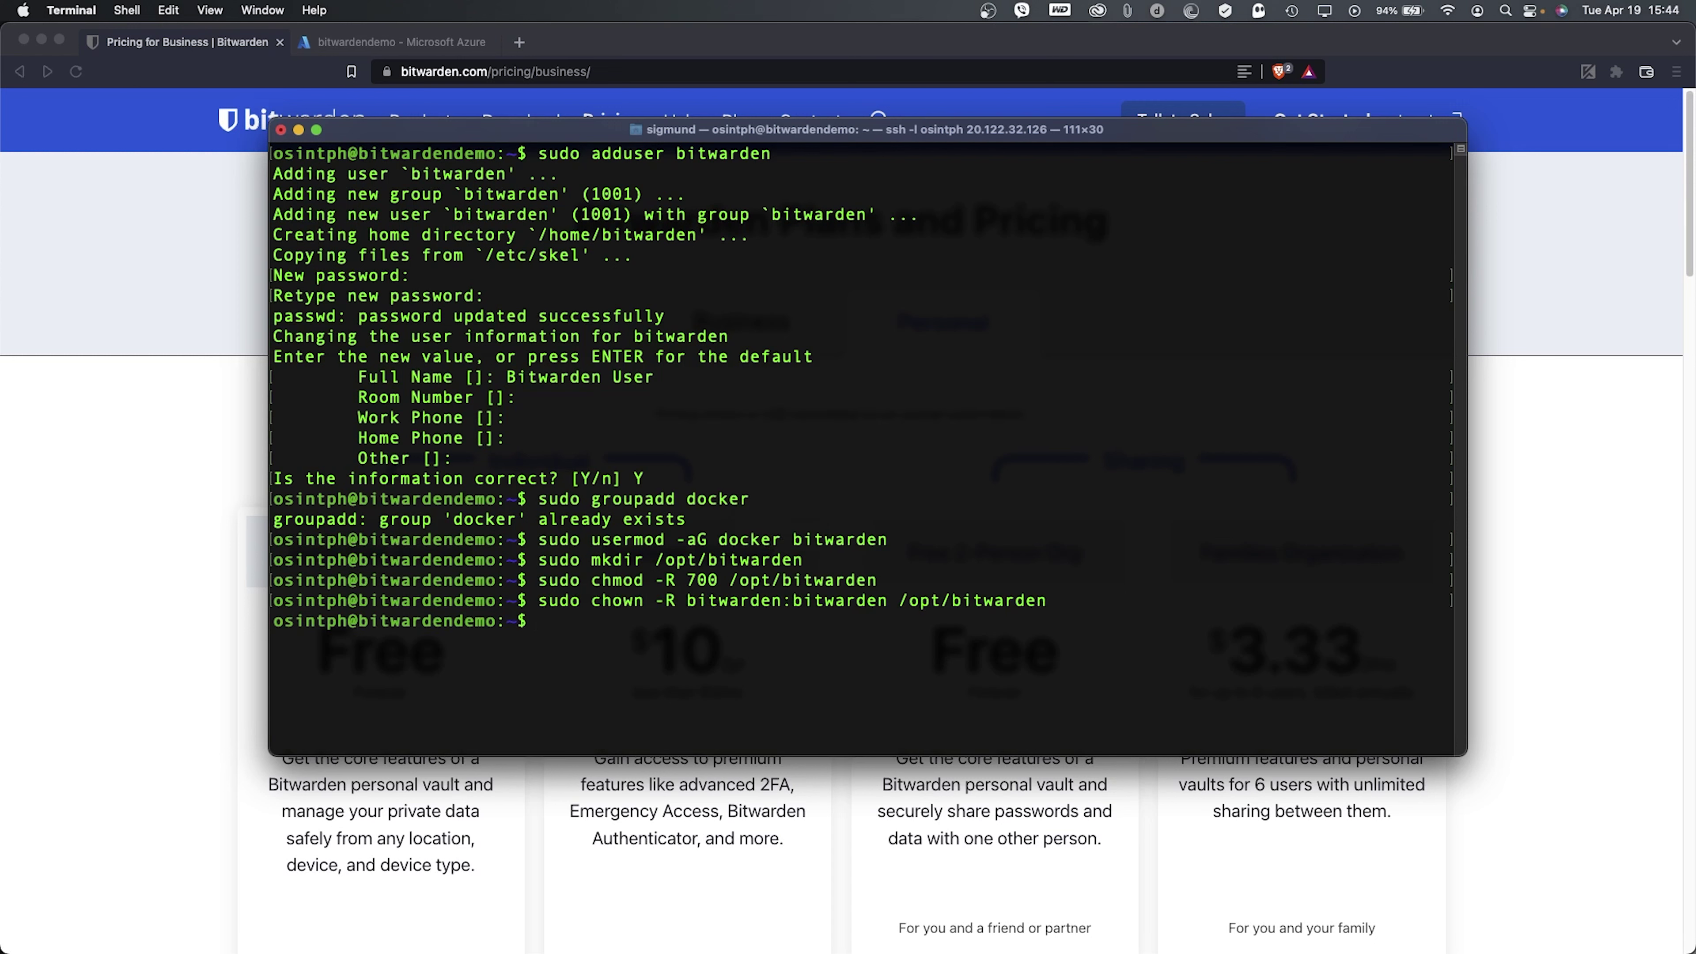
{"action": "key", "text": "Return"}
{"action": "key", "text": "Return"}
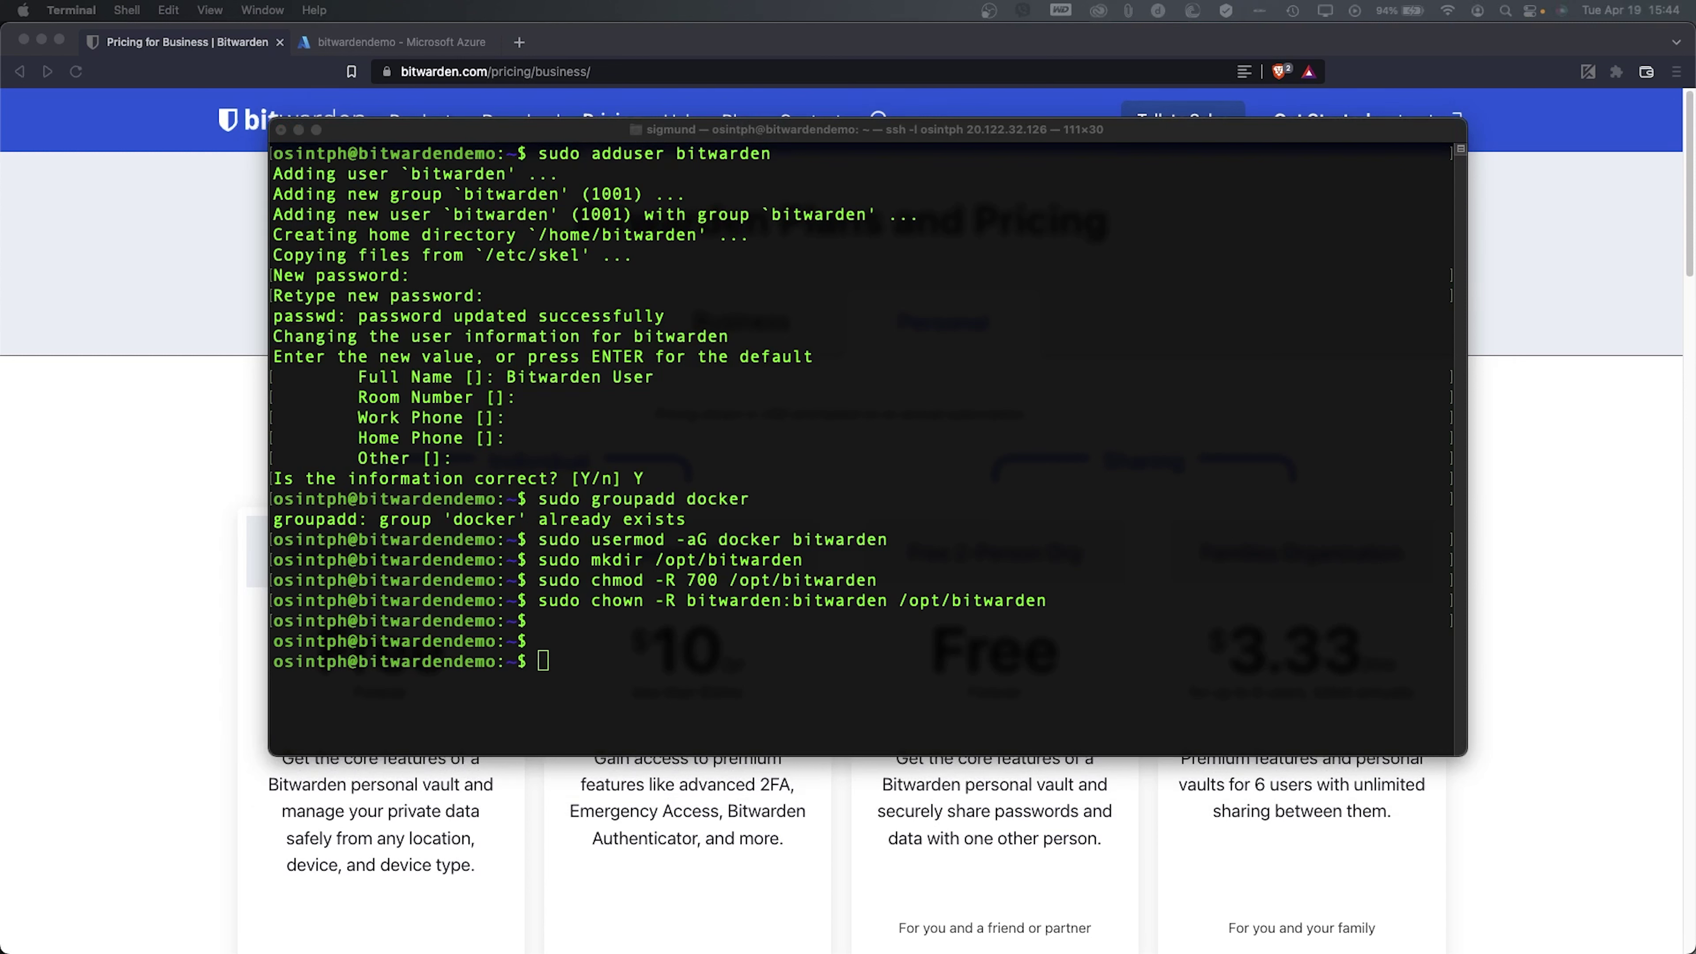
- Download bitwarden.sh from go.btwrdn.co/bw-sh with curl and chmod it to 700
{"action": "right_click", "coordinate": [718, 458]}
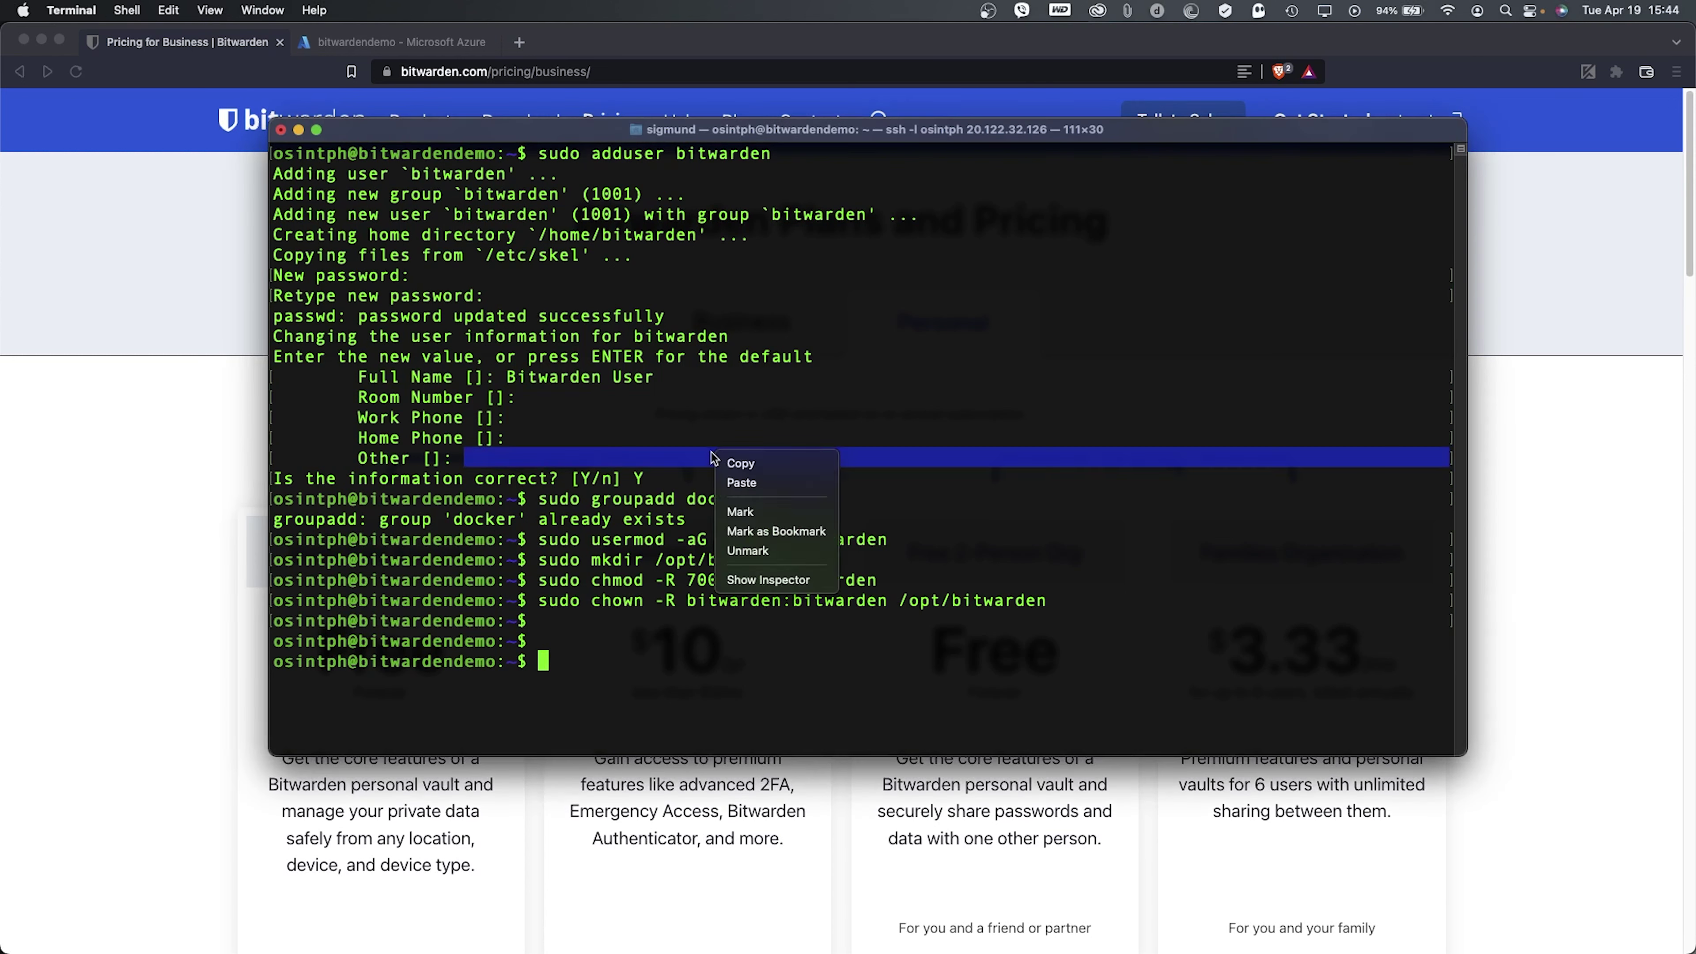
{"action": "left_click", "coordinate": [753, 483]}
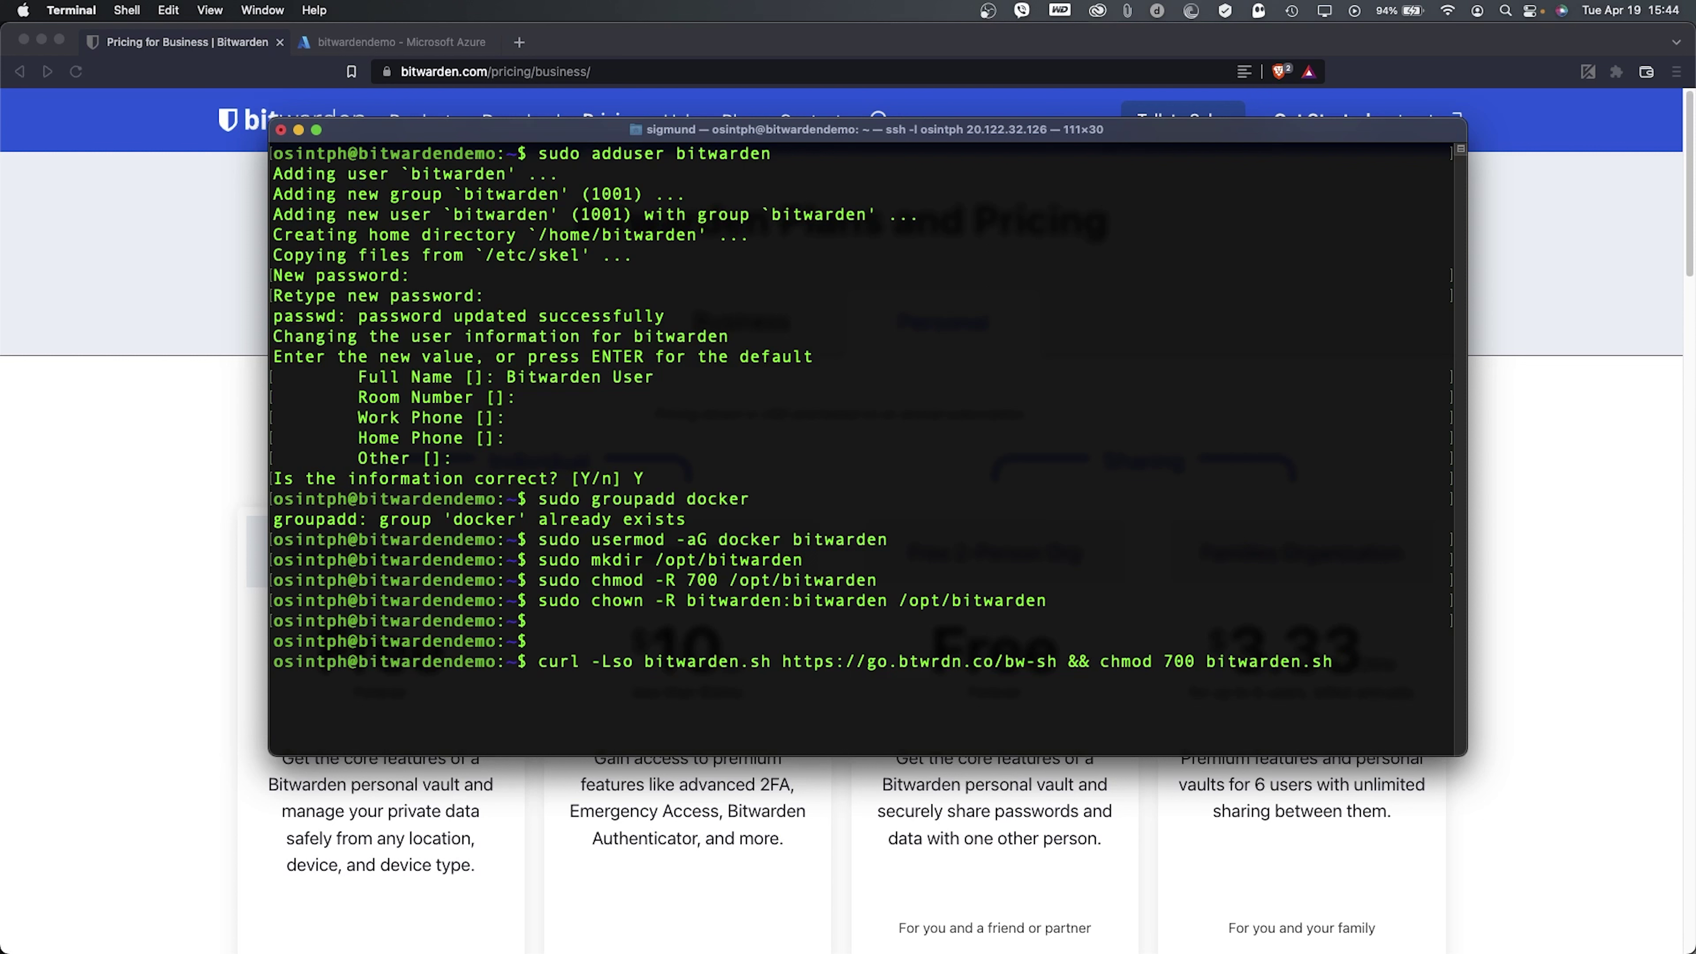
{"action": "key", "text": "Return"}
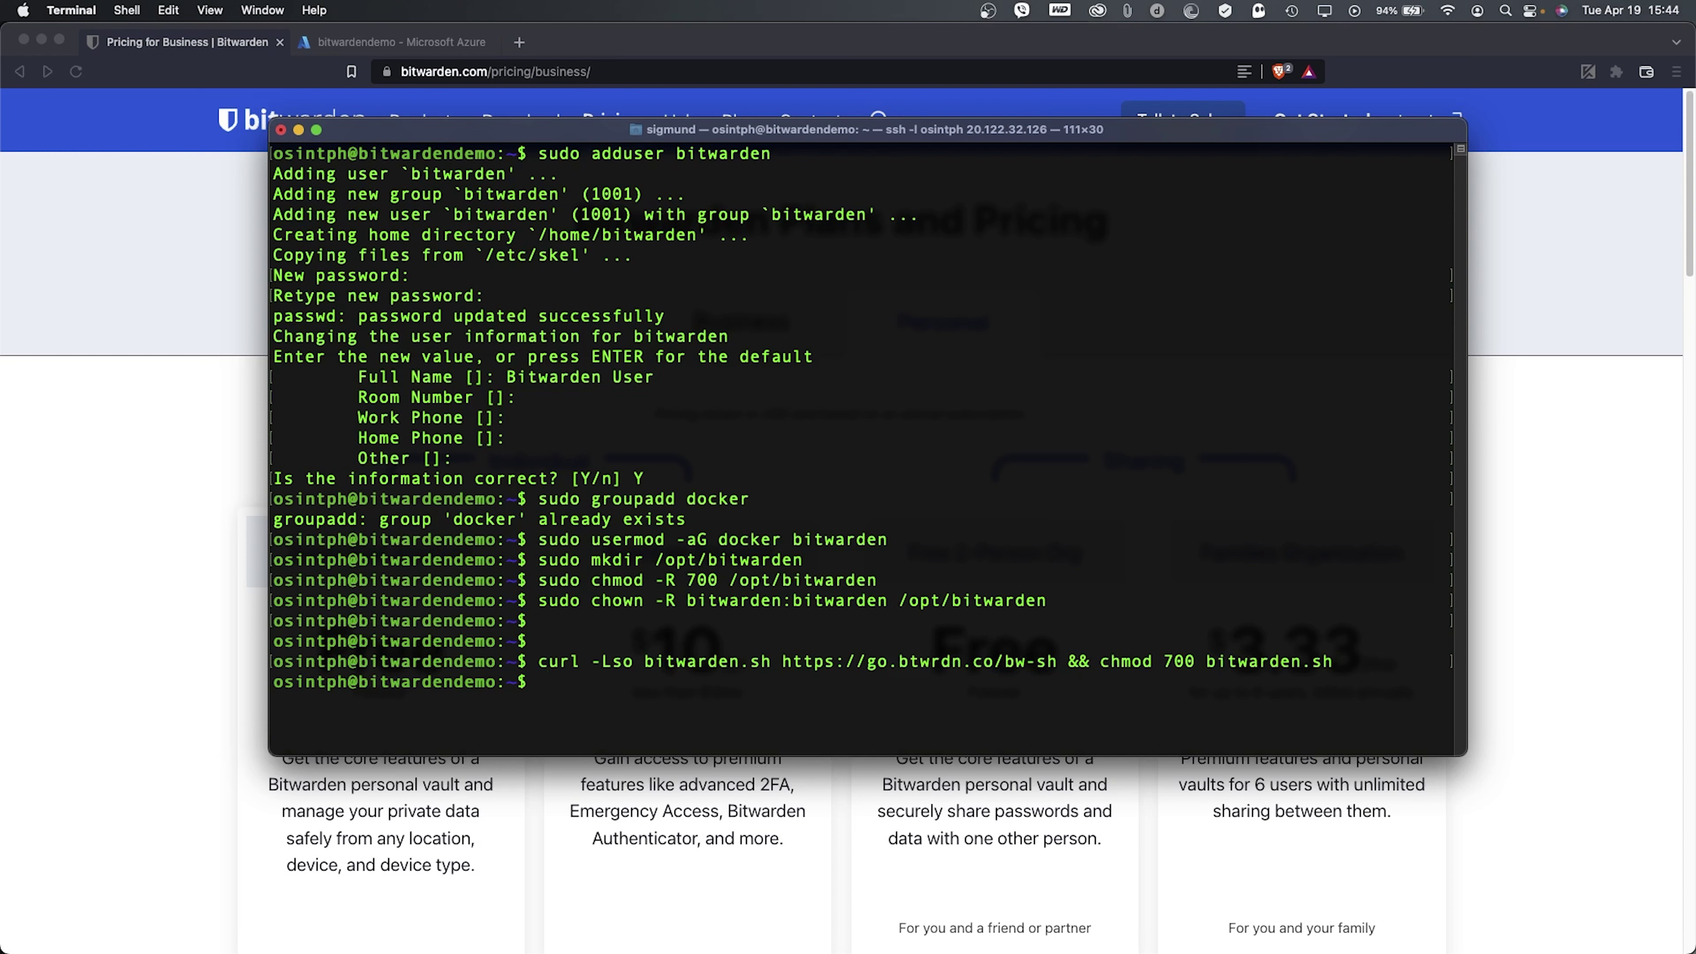
- Enter the command sudo ./bitwarden.sh install
{"action": "type", "text": "suyd"}
{"action": "key", "text": "BackSpace"}
{"action": "key", "text": "BackSpace"}
{"action": "key", "text": "BackSpace"}
{"action": "key", "text": "BackSpace"}
{"action": "type", "text": "sudo "}
{"action": "type", "text": "./nb"}
{"action": "key", "text": "BackSpace"}
{"action": "key", "text": "BackSpace"}
{"action": "type", "text": "but"}
{"action": "key", "text": "BackSpace"}
{"action": "key", "text": "BackSpace"}
{"action": "type", "text": "itwarden.sh install"}
- Start the installer and give bitwarden.osintph.info as the domain name
{"action": "key", "text": "Return"}
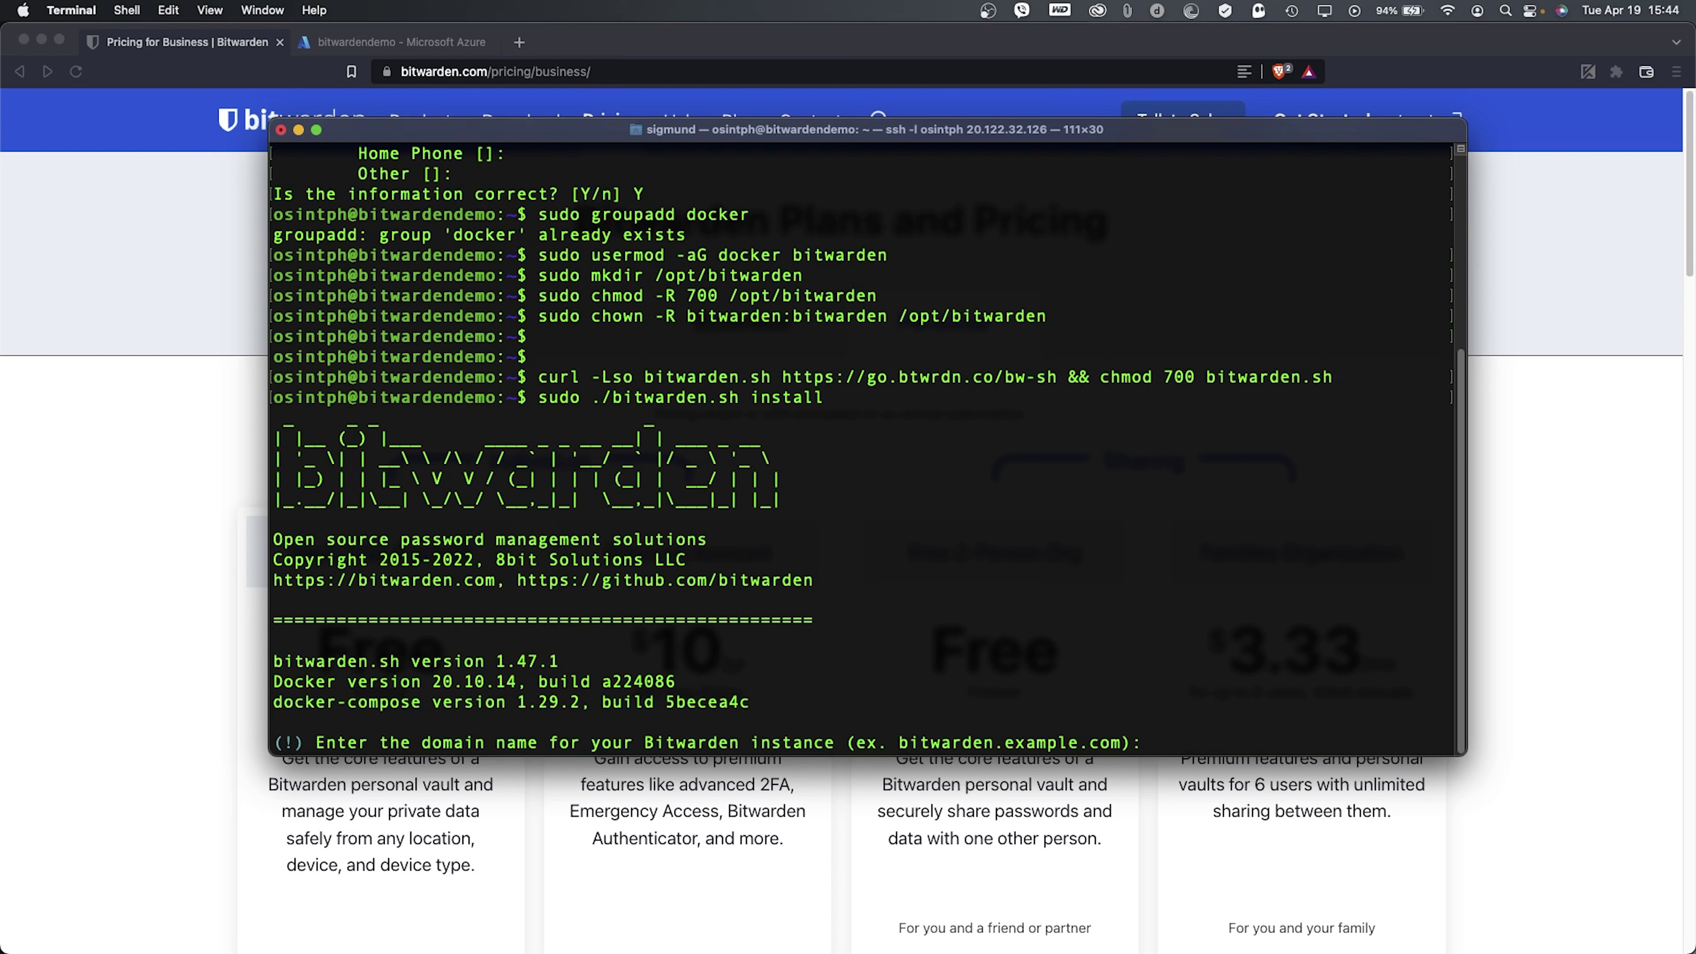
{"action": "type", "text": "bitwarden.osintph.info"}
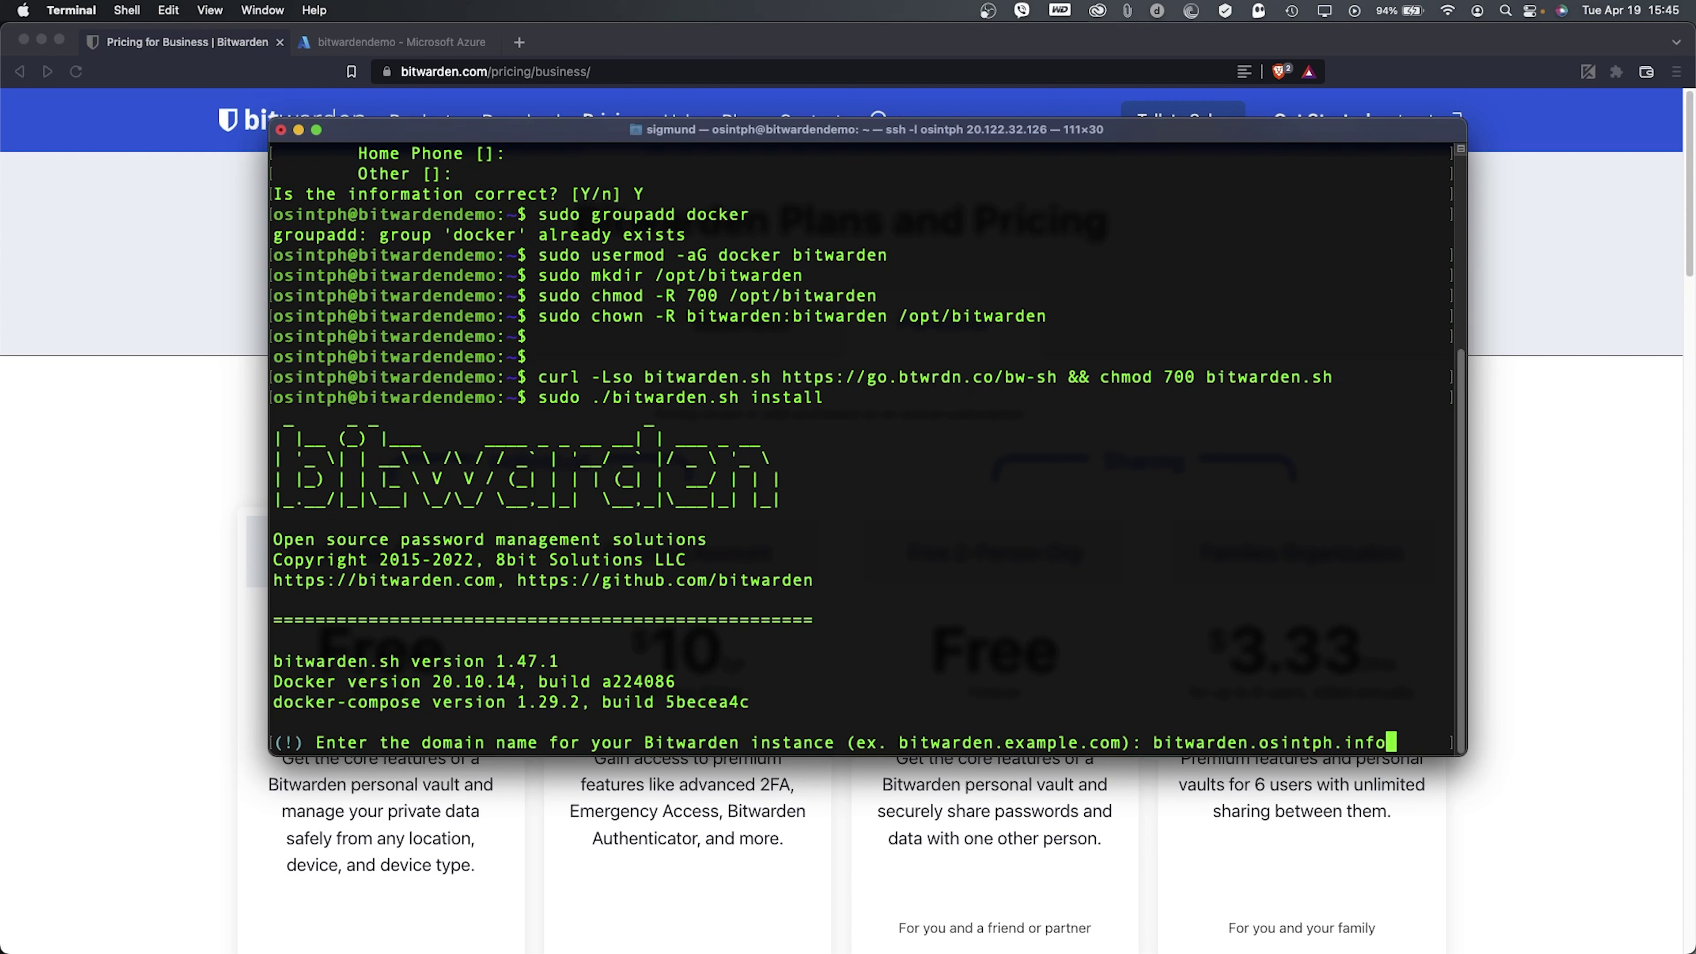
{"action": "key", "text": "Return"}
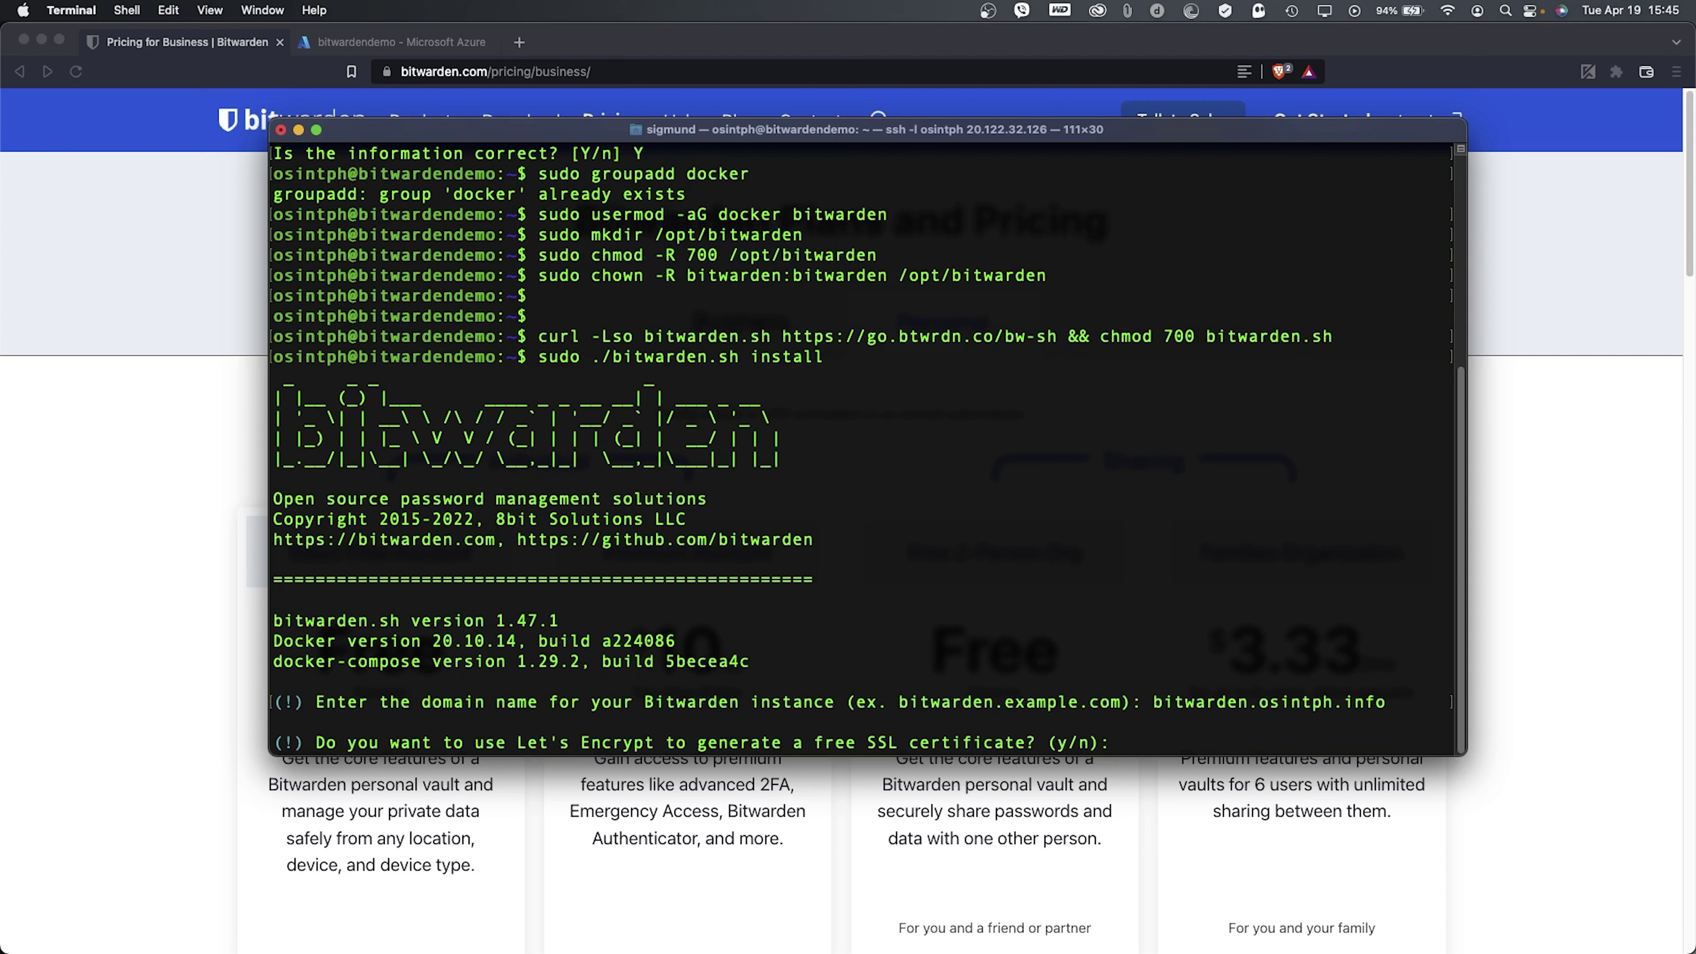
- Accept a free Let's Encrypt certificate and enter the admin e-mail address for it
{"action": "type", "text": "y"}
{"action": "key", "text": "Return"}
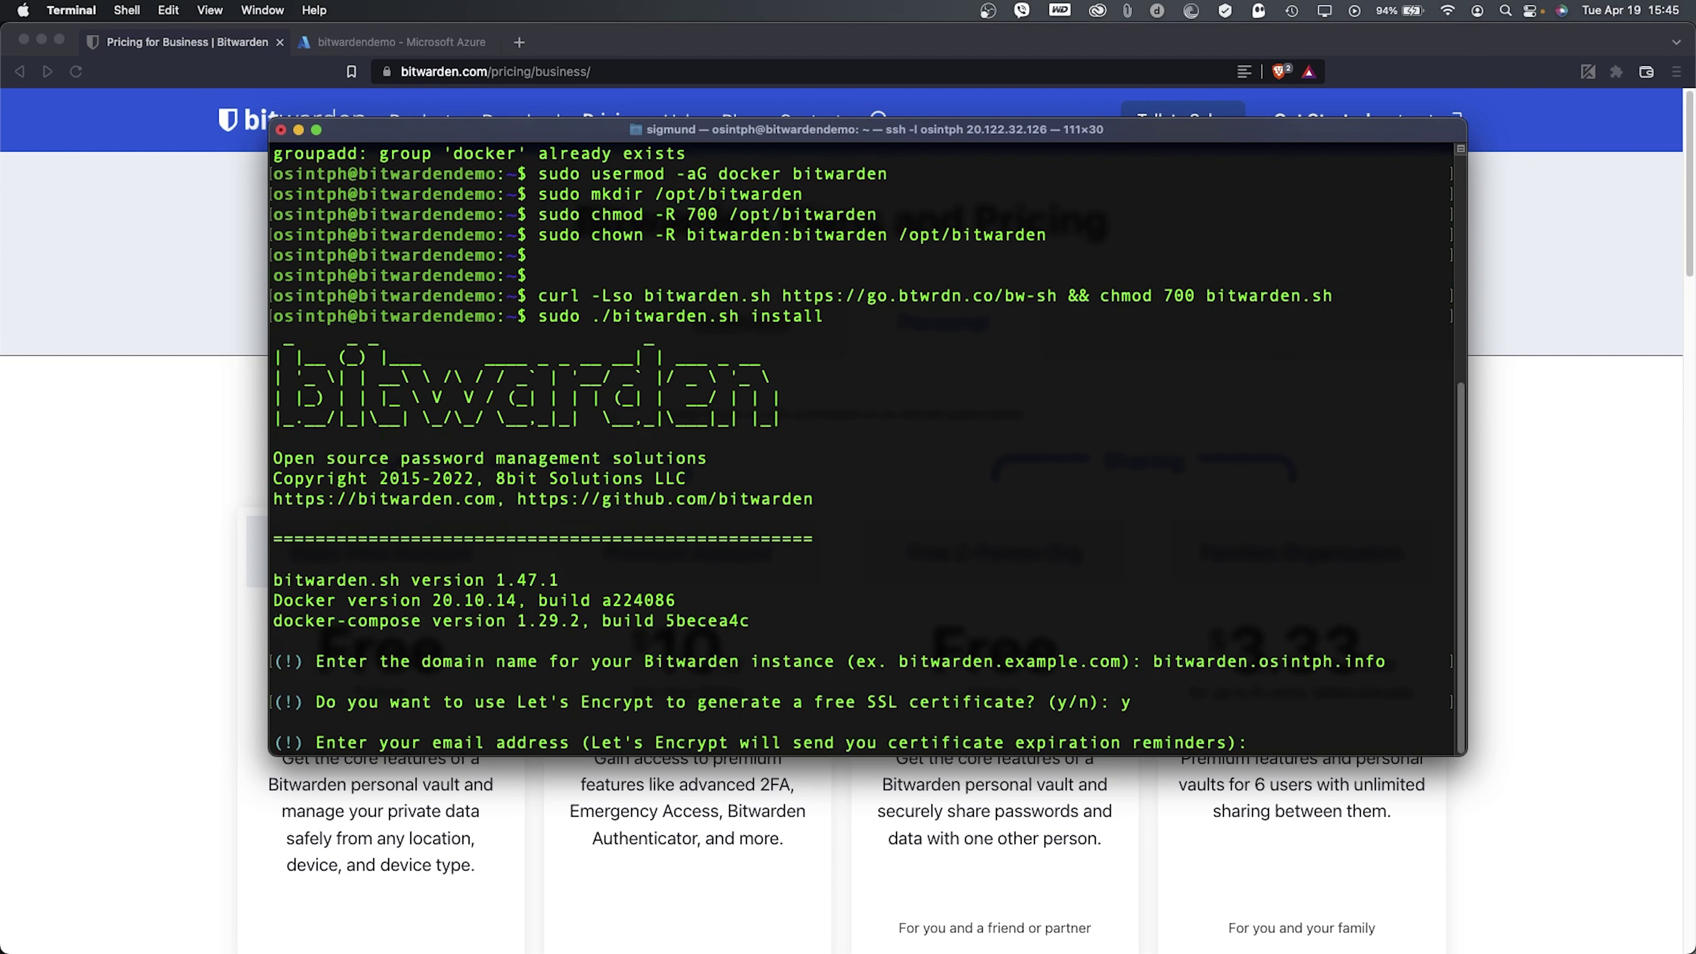
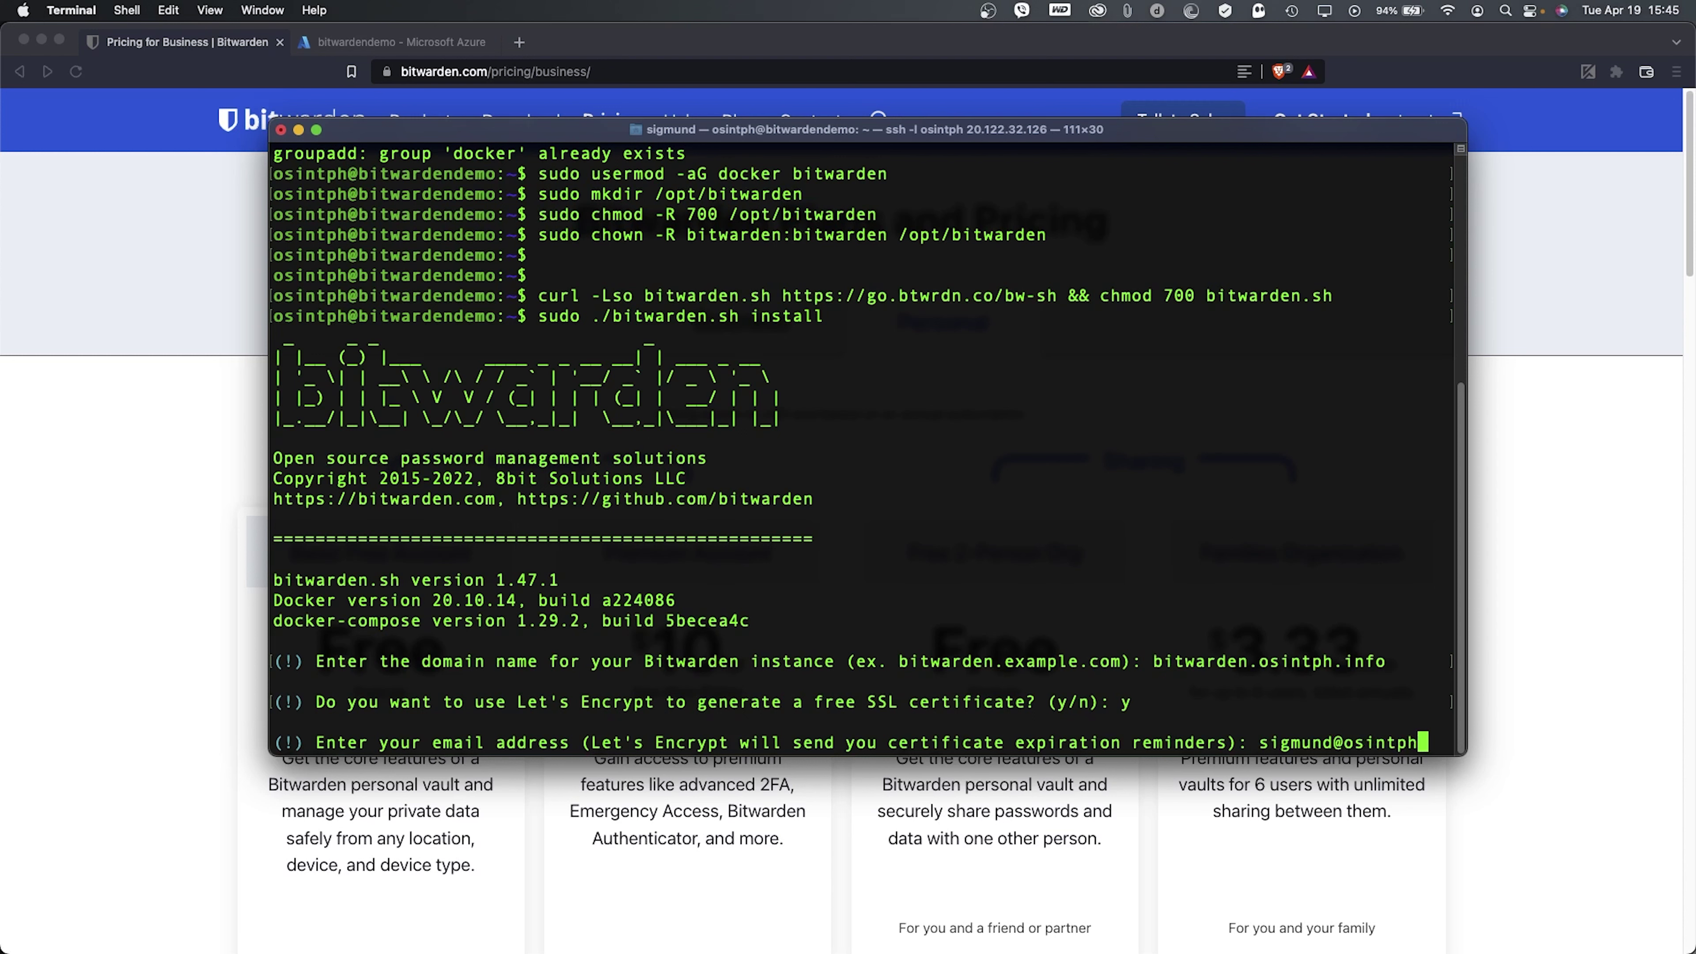
{"action": "key", "text": "Return"}
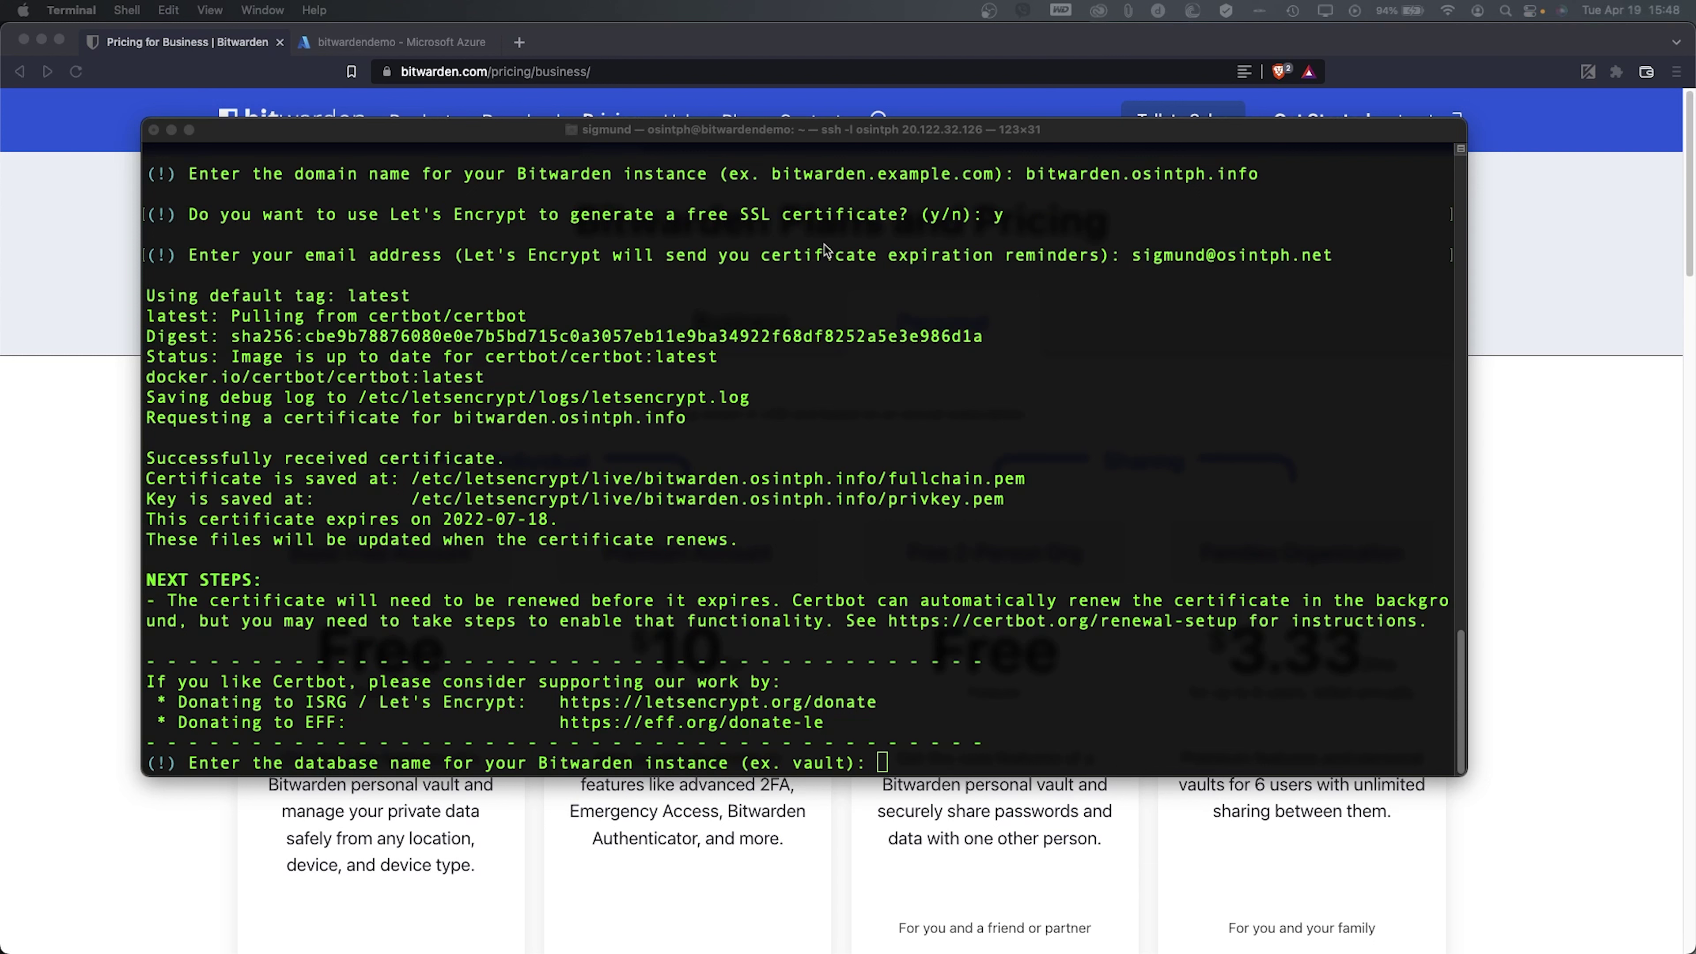
- Enter vault as the database name at the installer prompt
{"action": "left_click", "coordinate": [945, 502]}
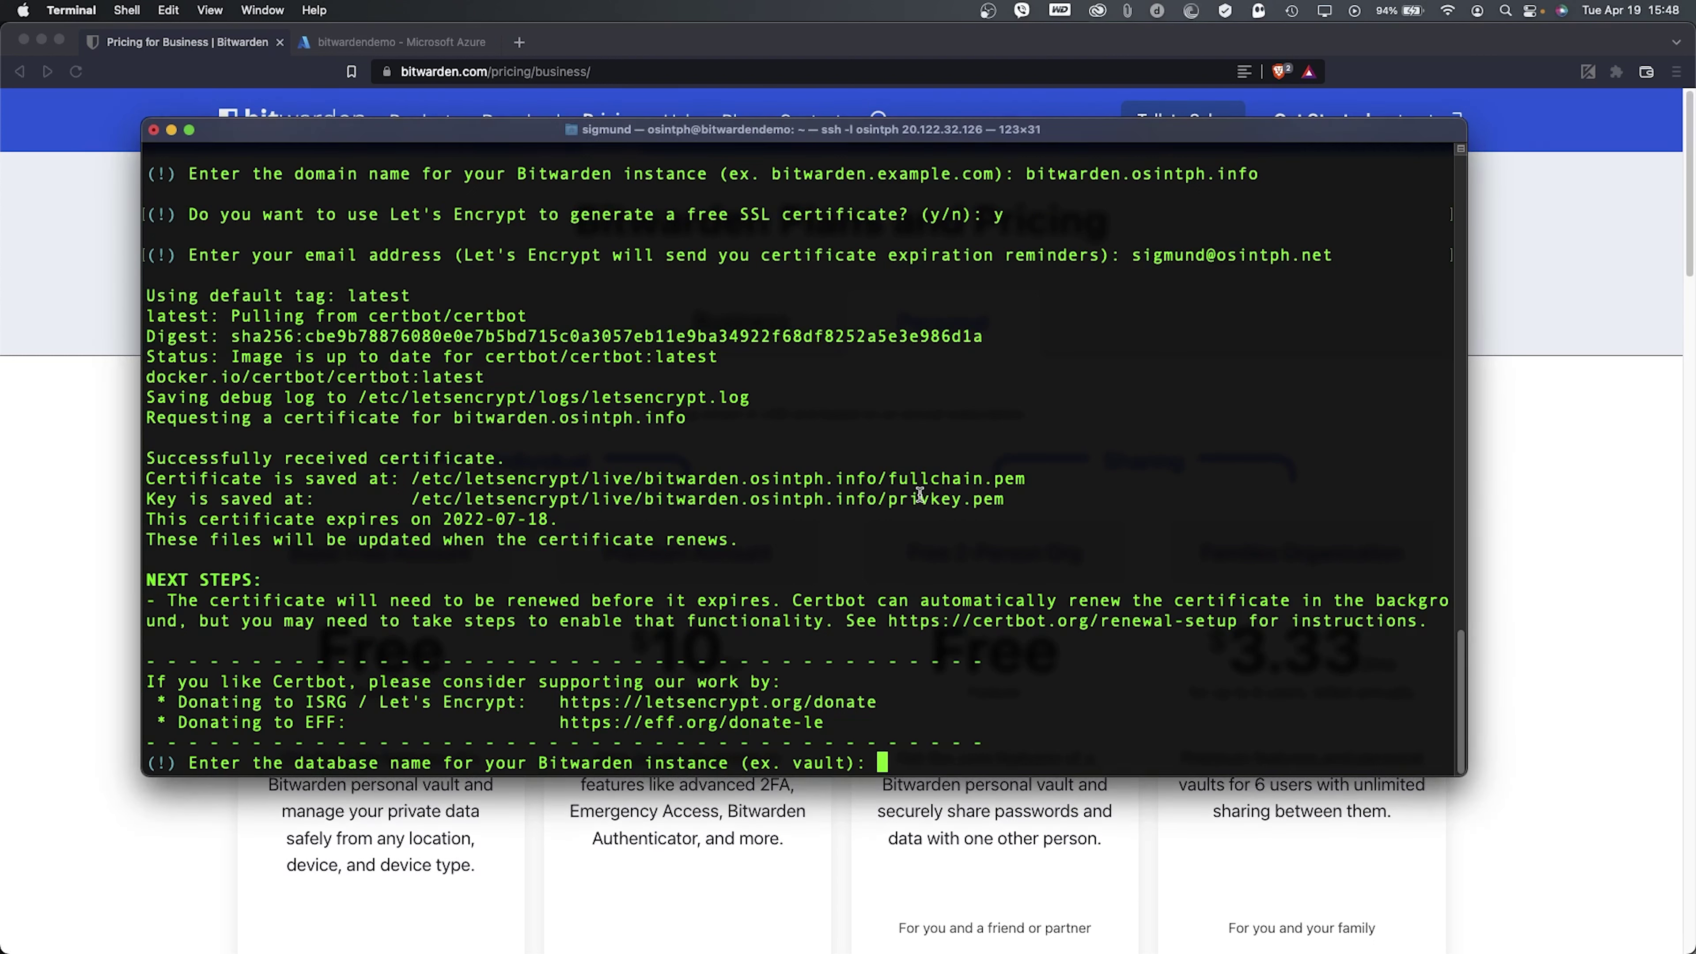
{"action": "type", "text": "vault"}
{"action": "key", "text": "Return"}
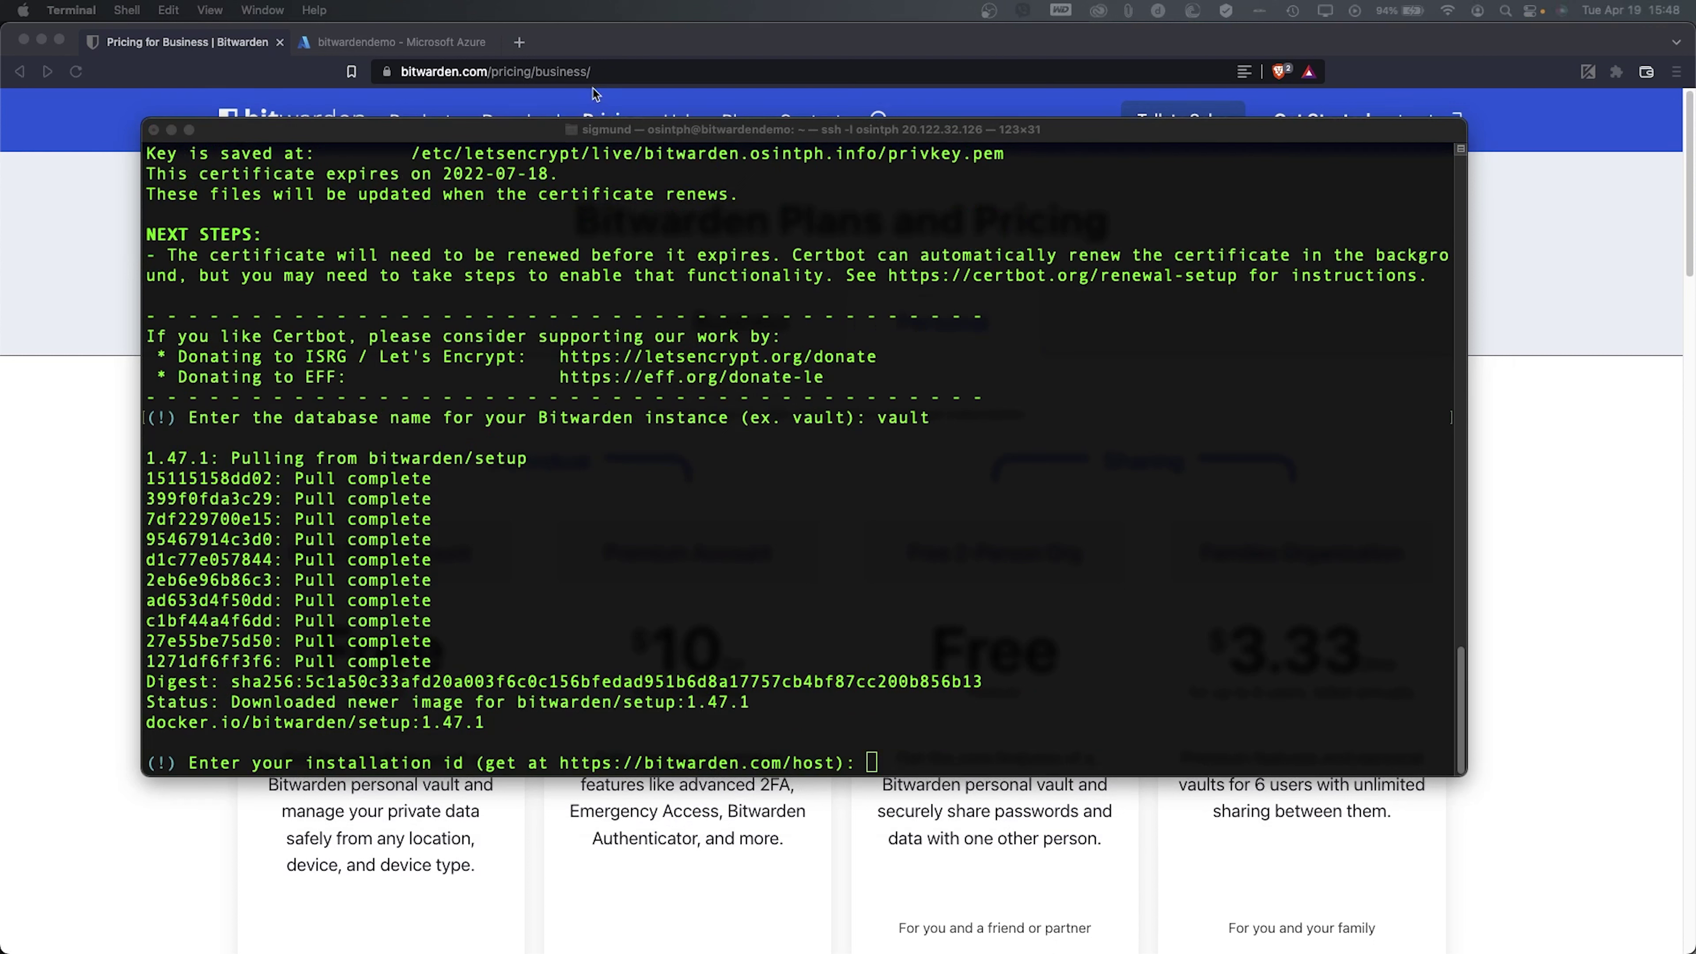
- Load the bitwarden.com/host installation request page in Brave
{"action": "left_click", "coordinate": [118, 342]}
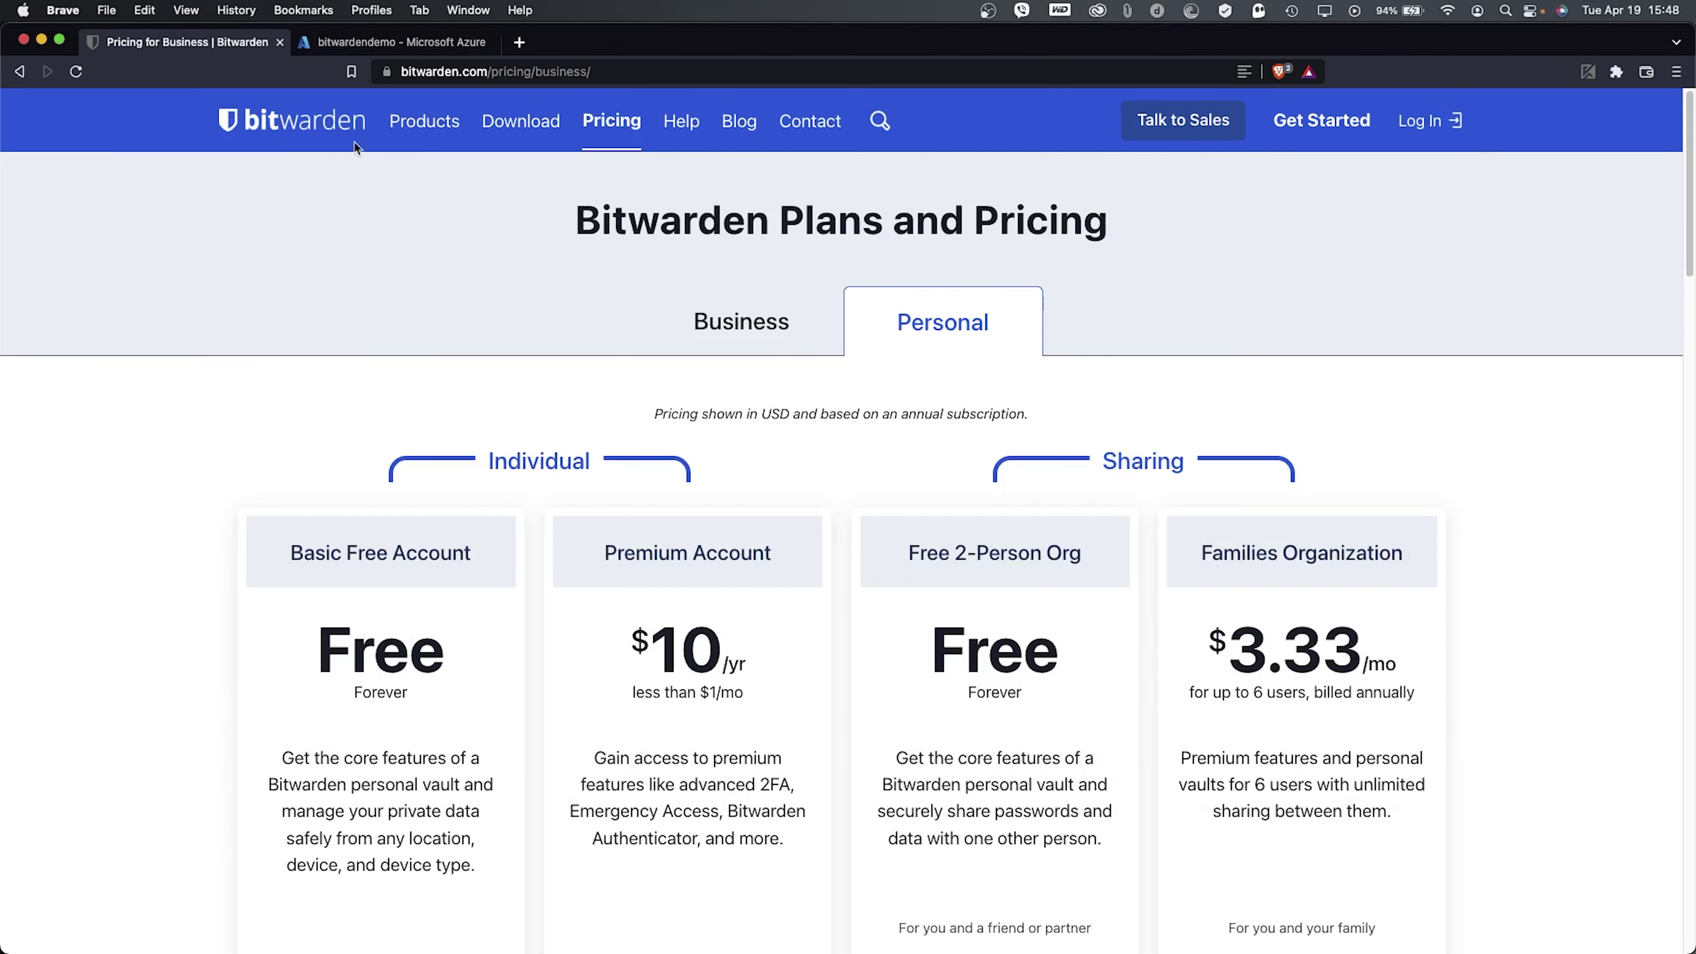
{"action": "left_click_drag", "start_coordinate": [544, 71], "coordinate": [1234, 163]}
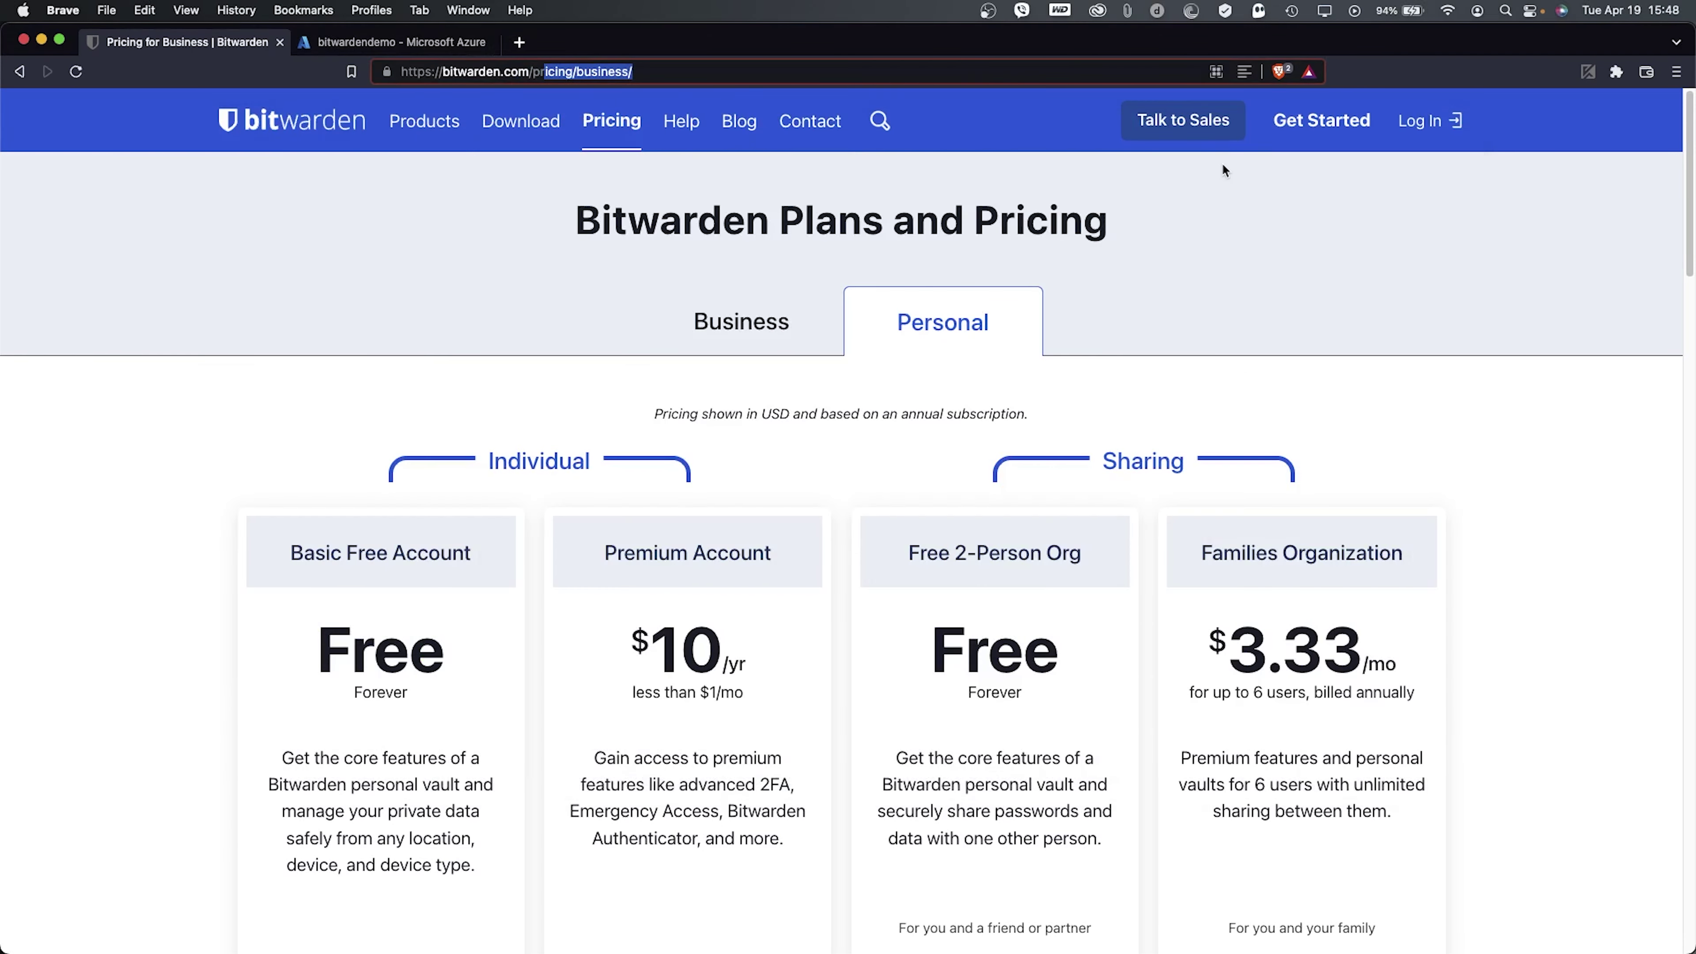
{"action": "key", "text": "BackSpace"}
{"action": "key", "text": "super+alt+i"}
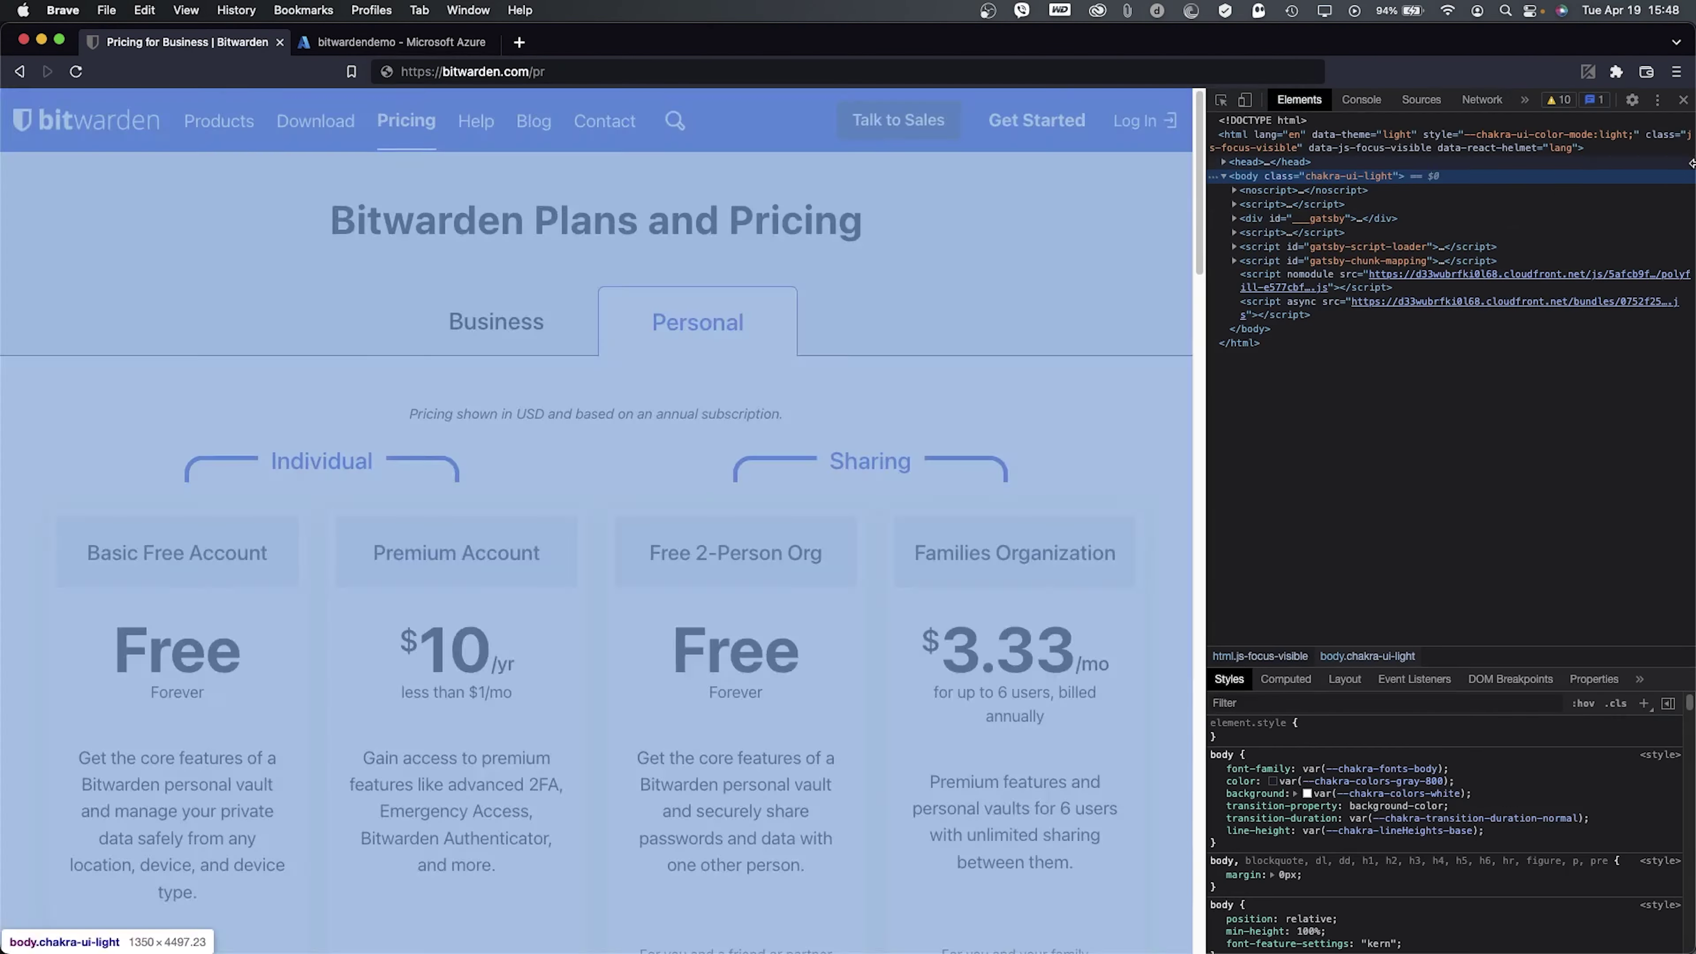
{"action": "left_click", "coordinate": [1683, 99]}
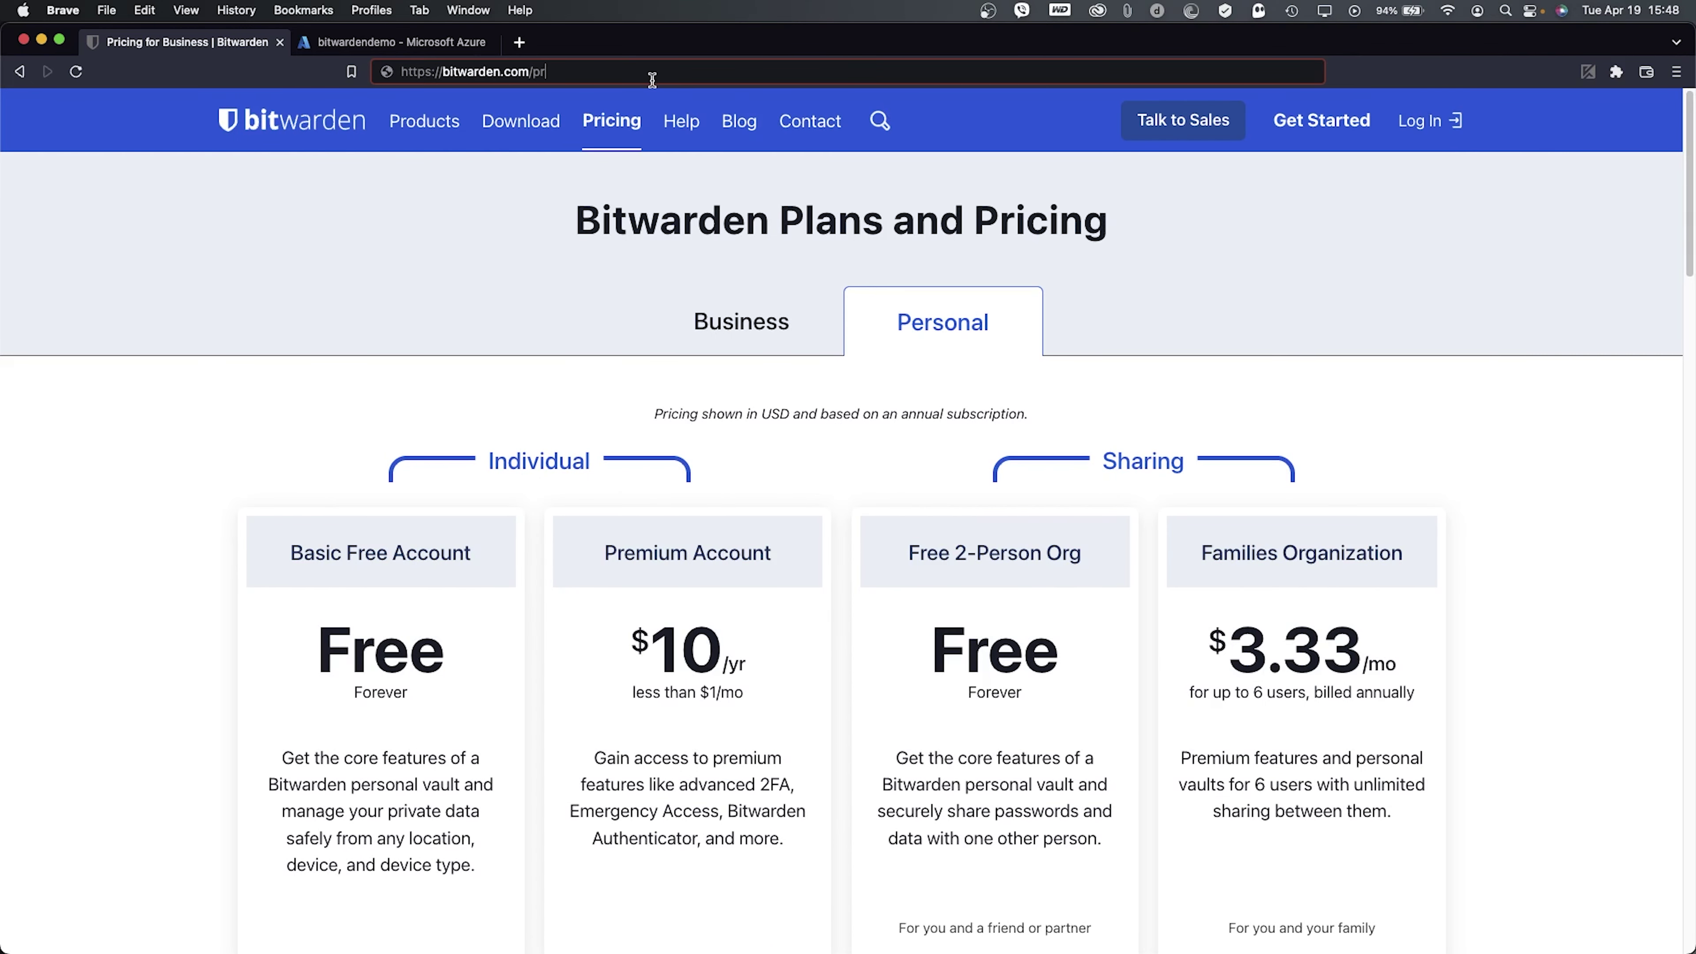
{"action": "key", "text": "BackSpace"}
{"action": "key", "text": "BackSpace"}
{"action": "type", "text": "hyost"}
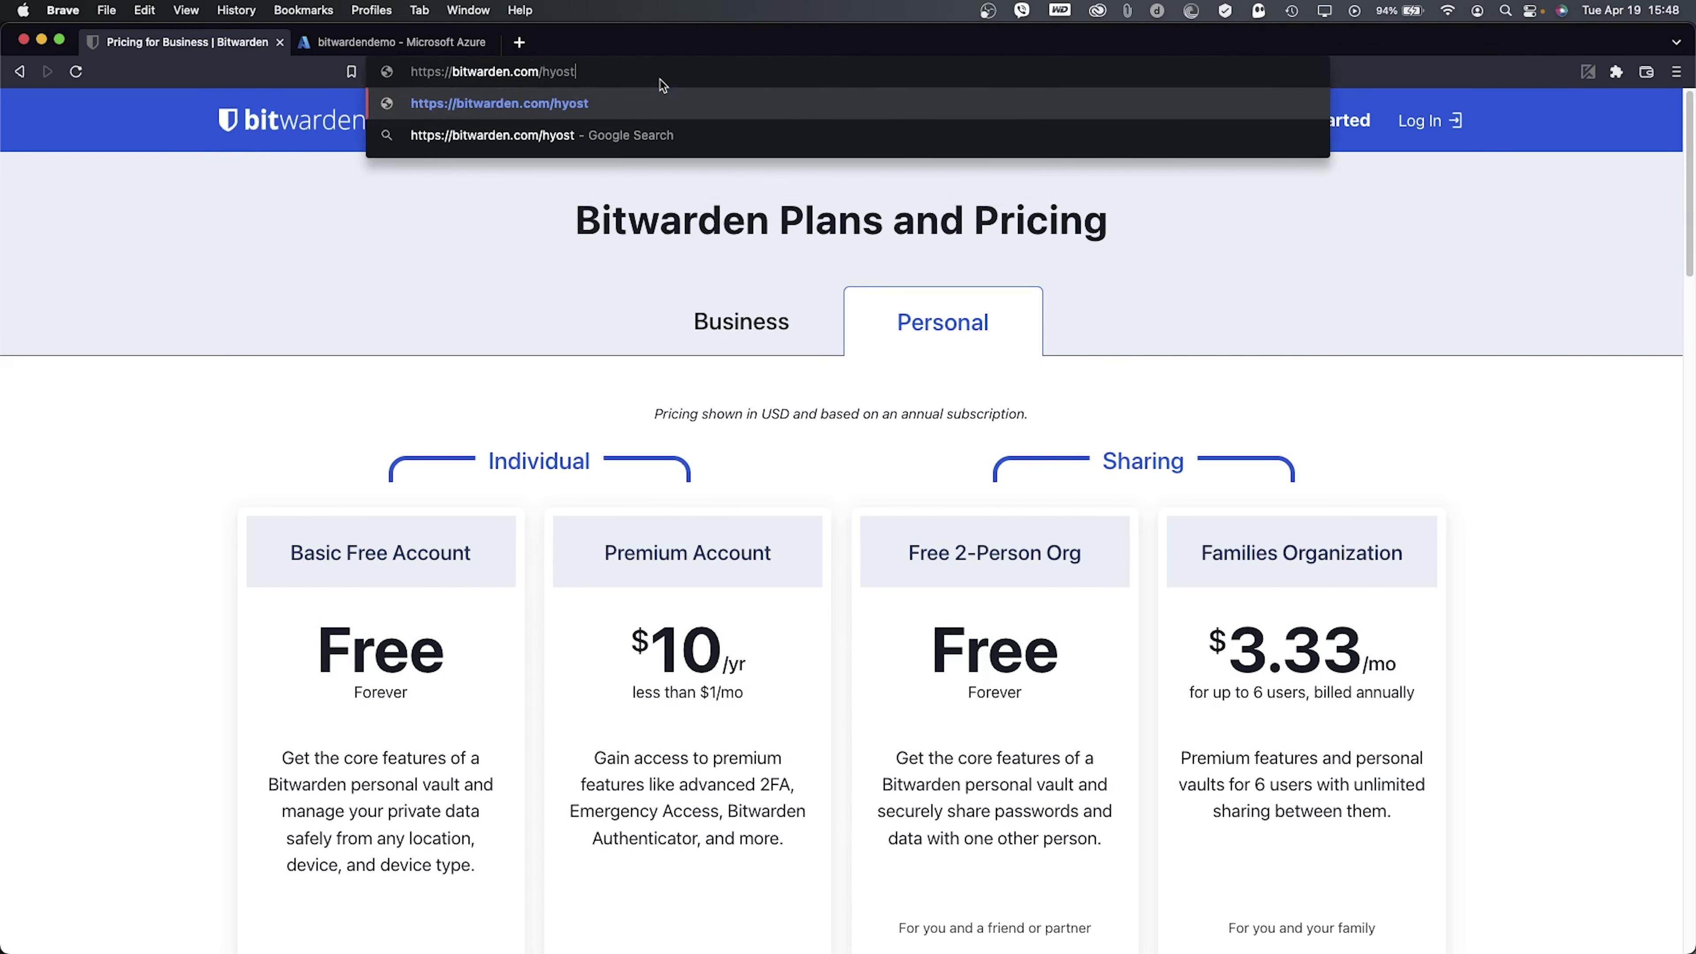
{"action": "key", "text": "BackSpace"}
{"action": "key", "text": "BackSpace"}
{"action": "key", "text": "BackSpace"}
{"action": "key", "text": "BackSpace"}
{"action": "key", "text": "BackSpace"}
{"action": "type", "text": "host"}
{"action": "key", "text": "Return"}
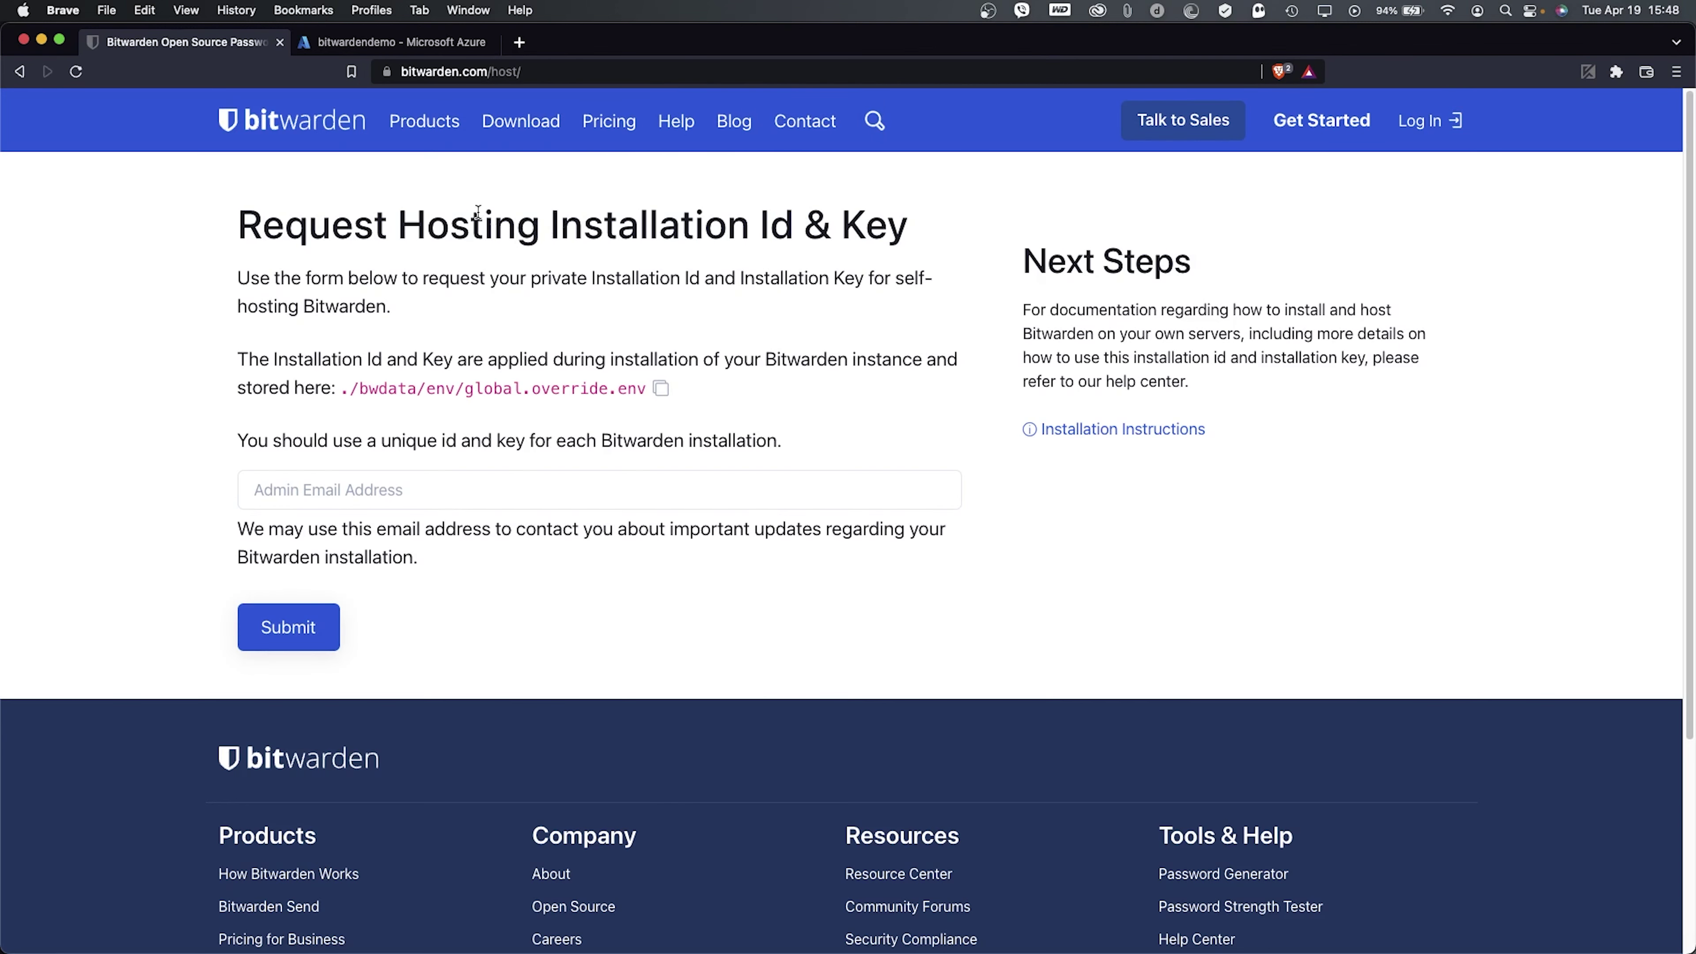
- Submit the admin e-mail address and copy the issued Installation ID
{"action": "left_click", "coordinate": [317, 482]}
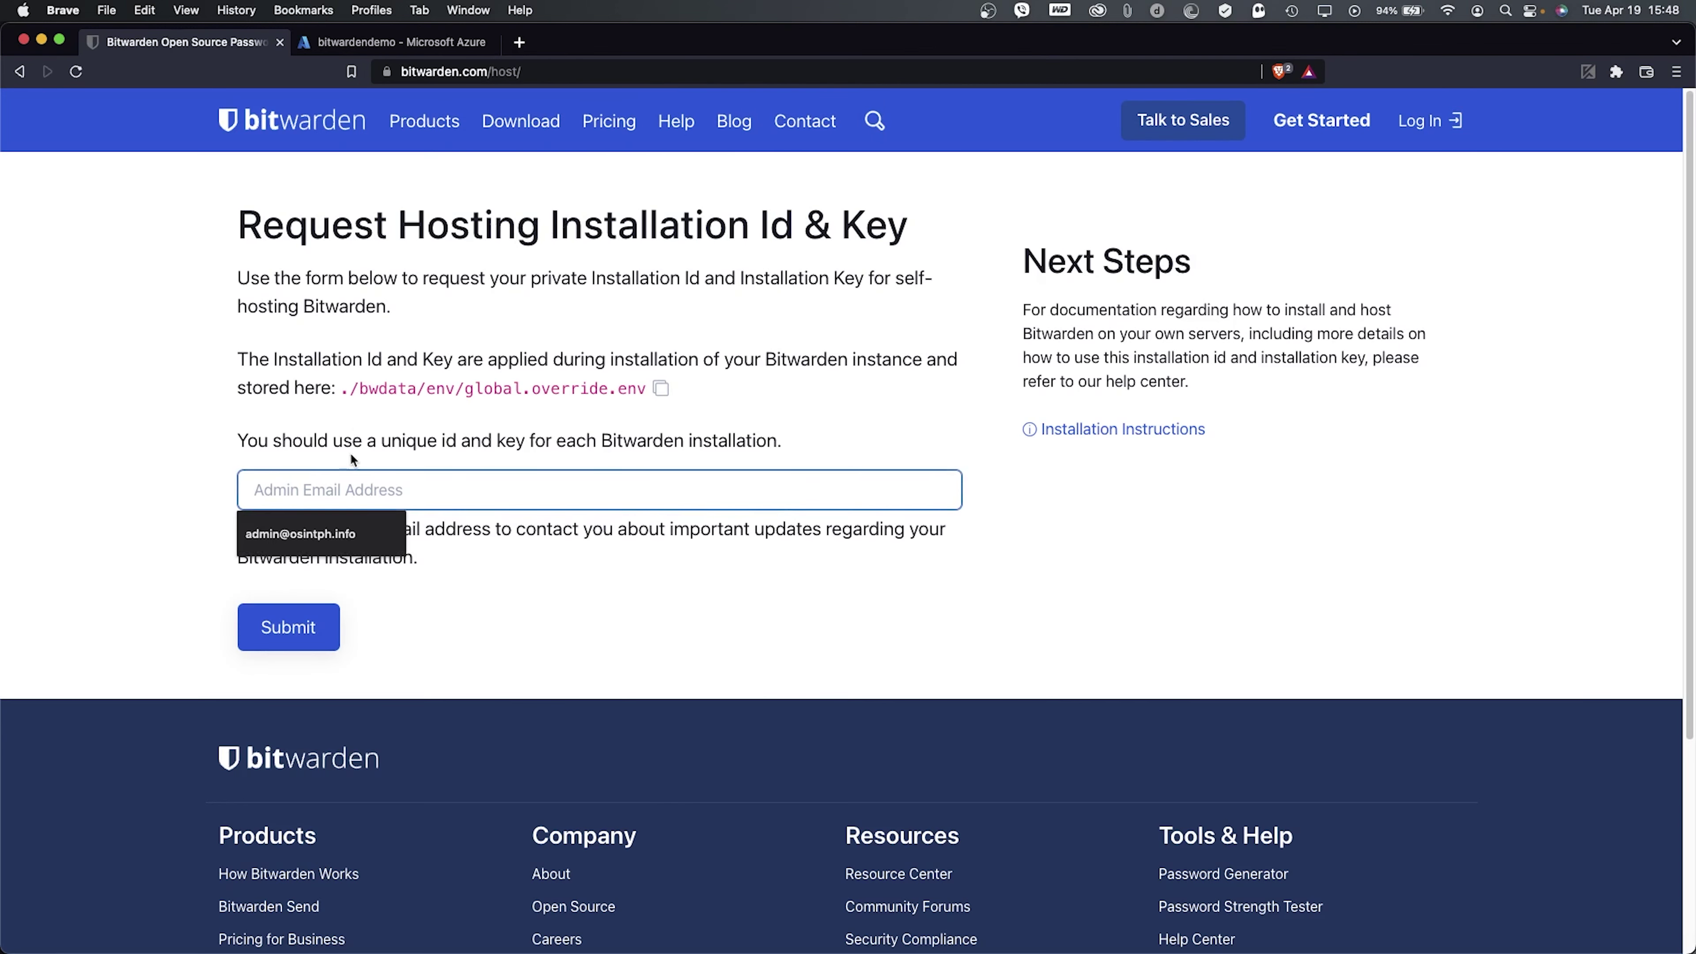
{"action": "left_click", "coordinate": [314, 533]}
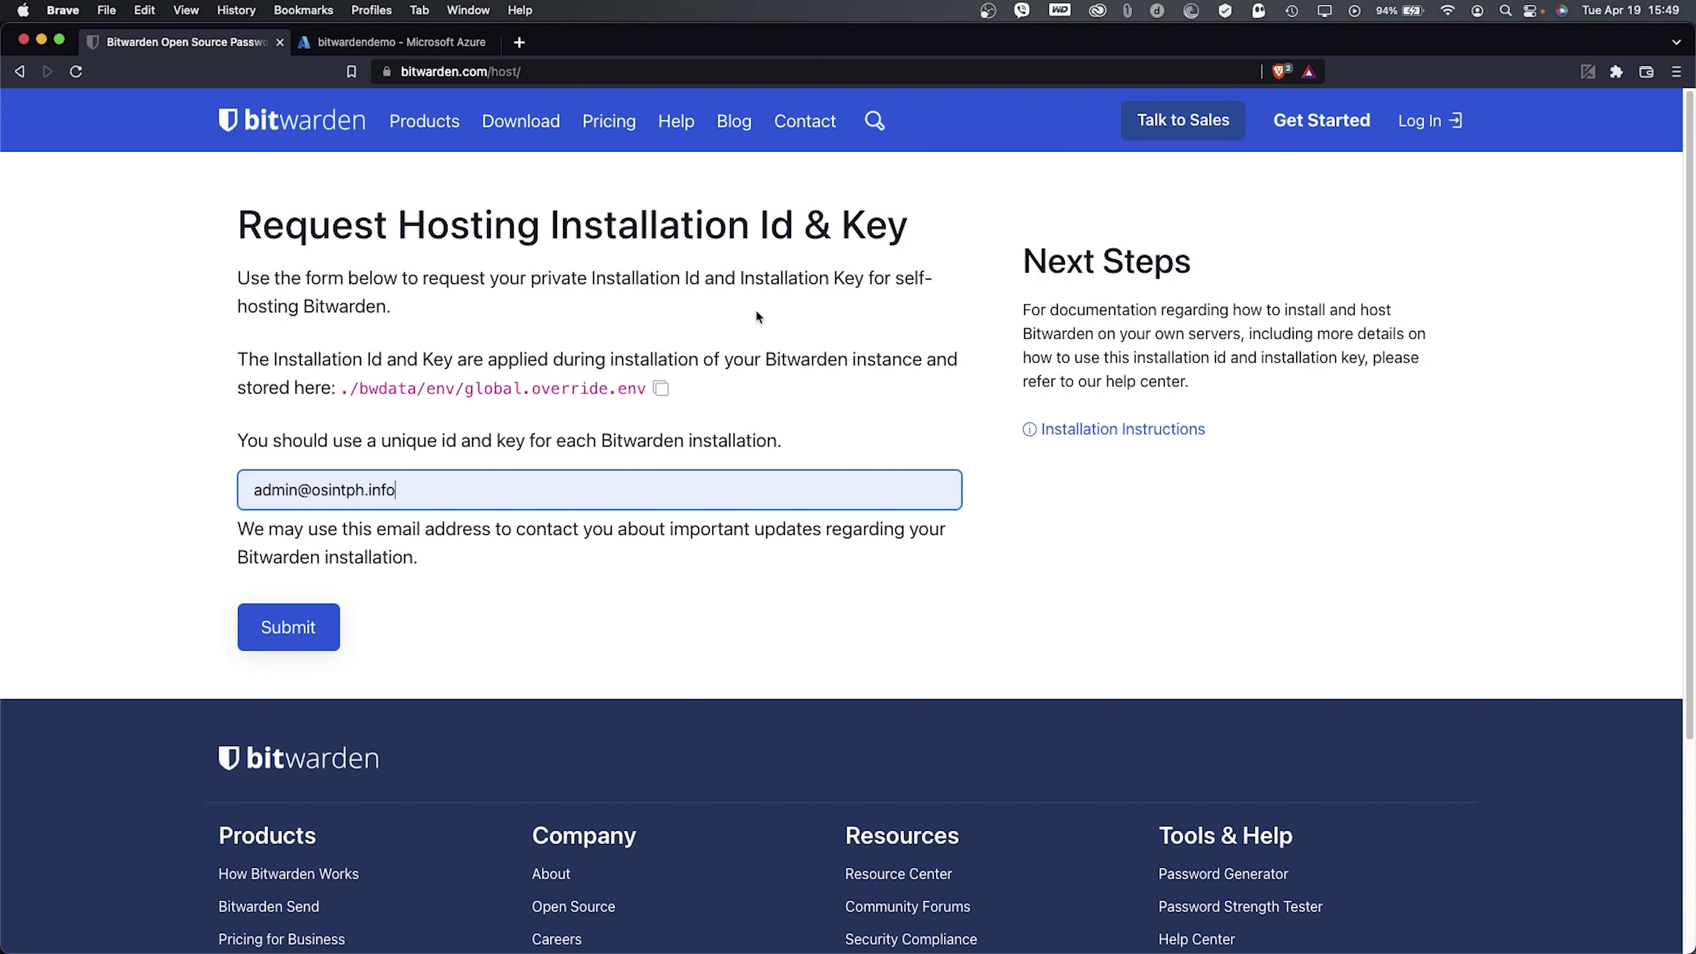
{"action": "left_click", "coordinate": [309, 634]}
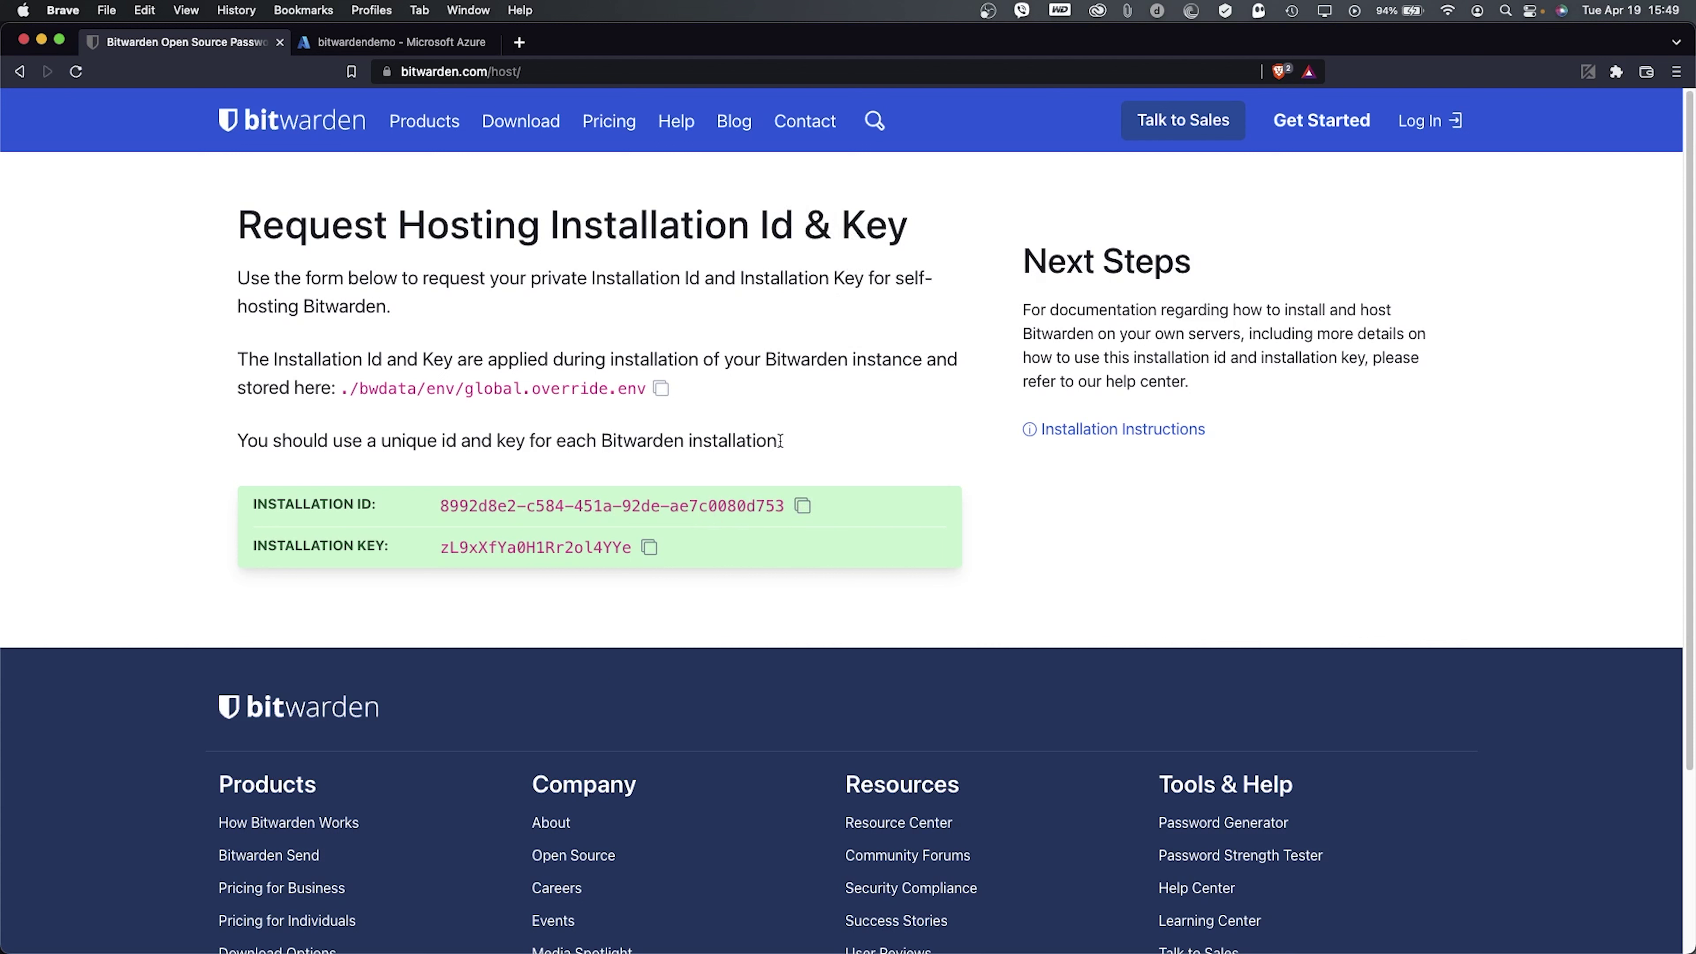
{"action": "left_click", "coordinate": [801, 511]}
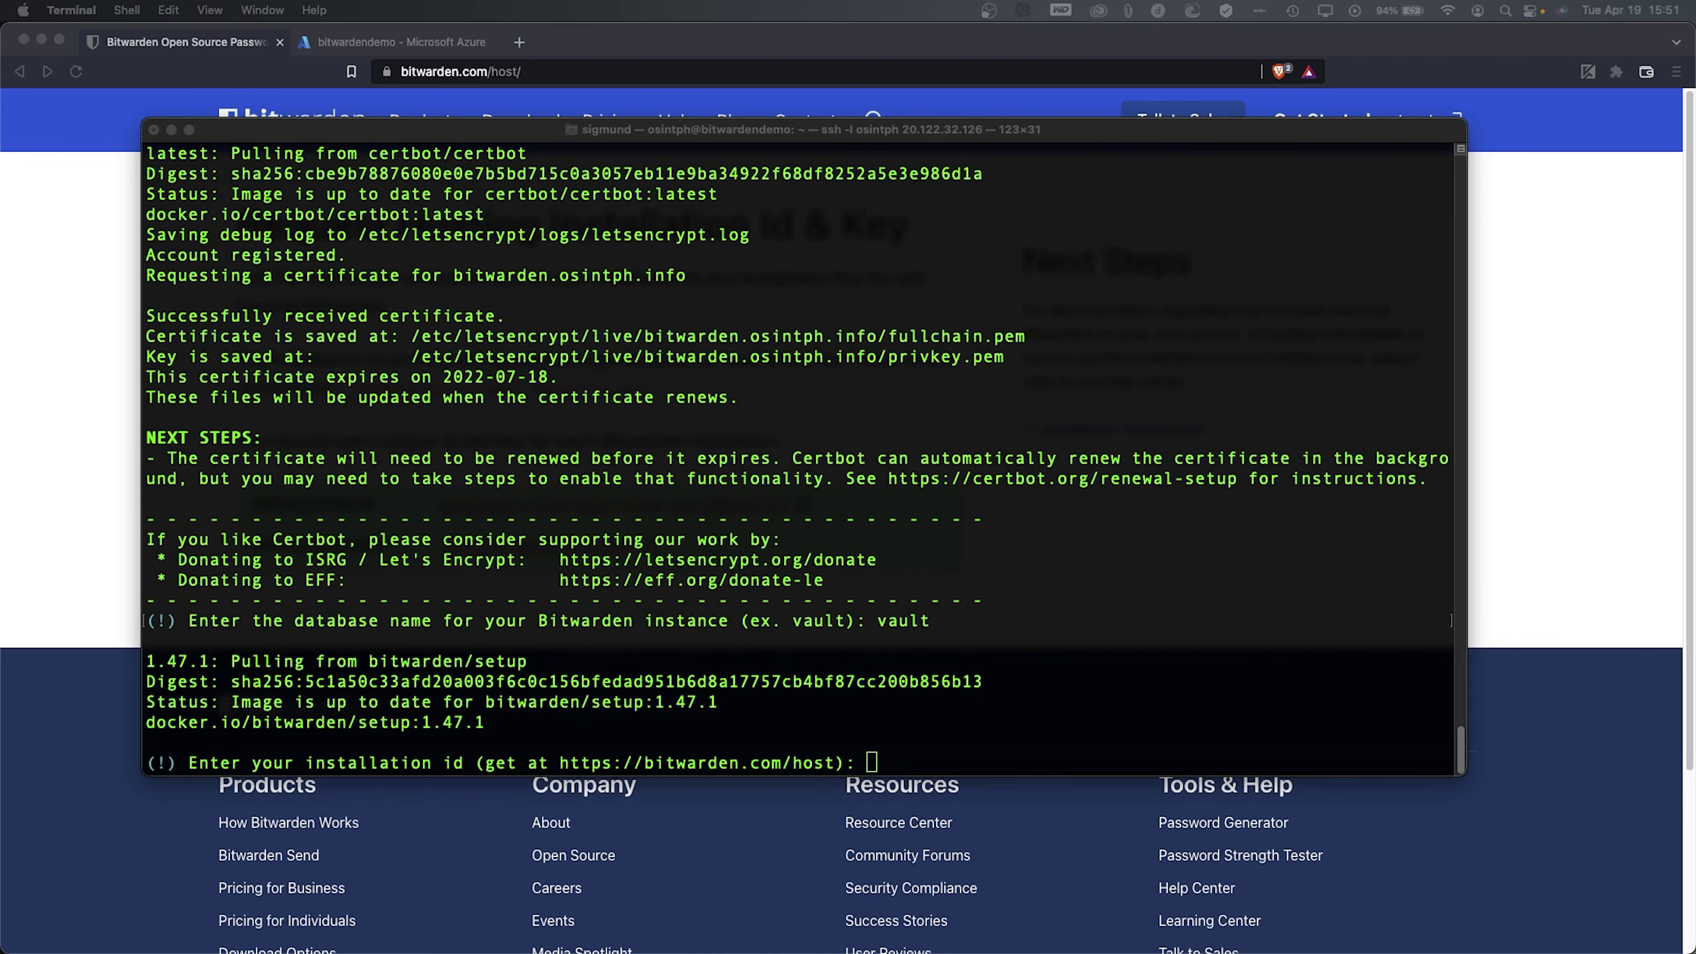
- Paste the installation ID from the browser into the installer's id prompt
{"action": "key", "text": "super+Tab"}
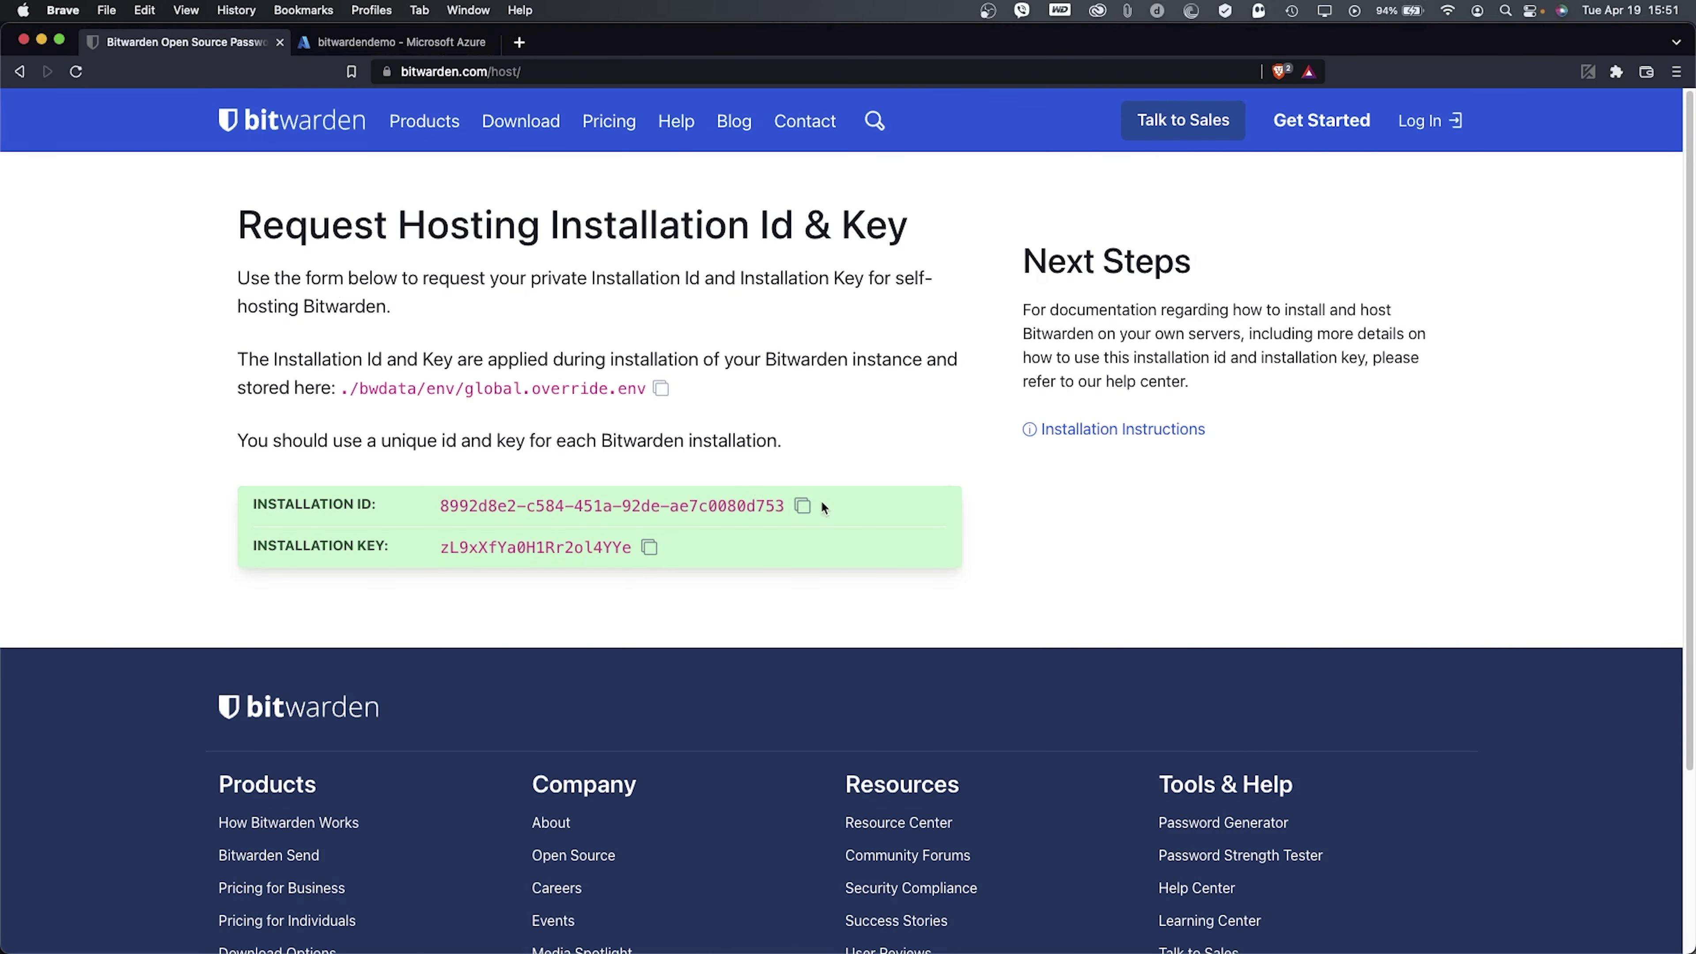
{"action": "left_click", "coordinate": [802, 506]}
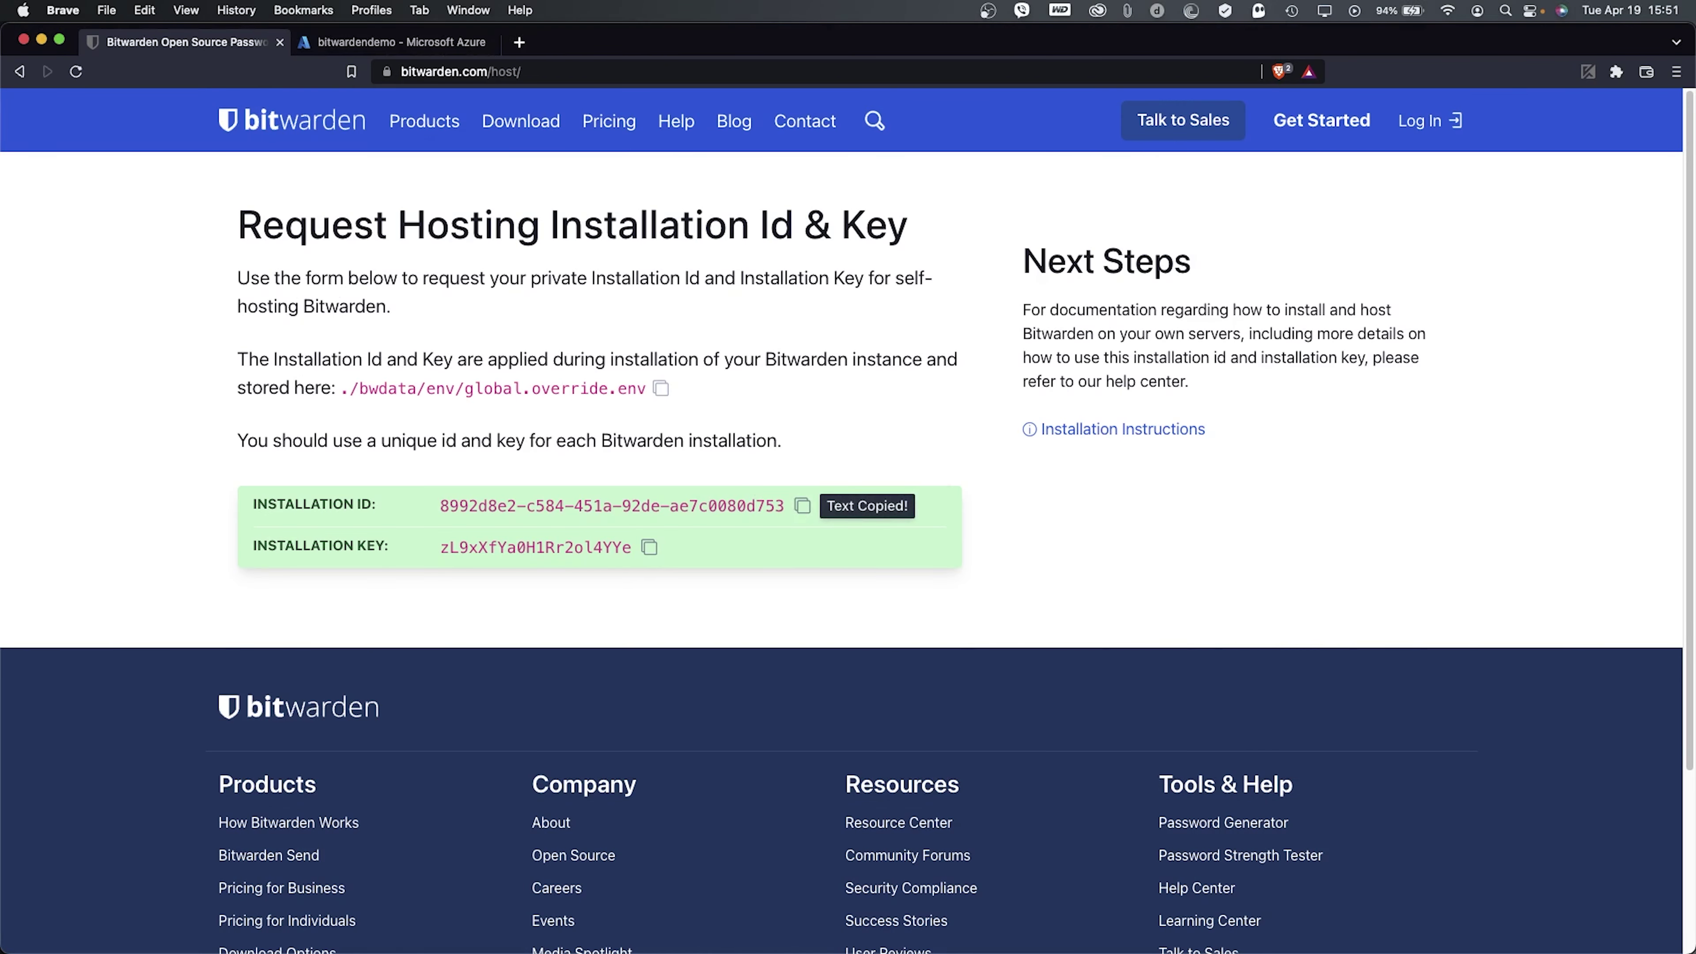
{"action": "key", "text": "super+Tab"}
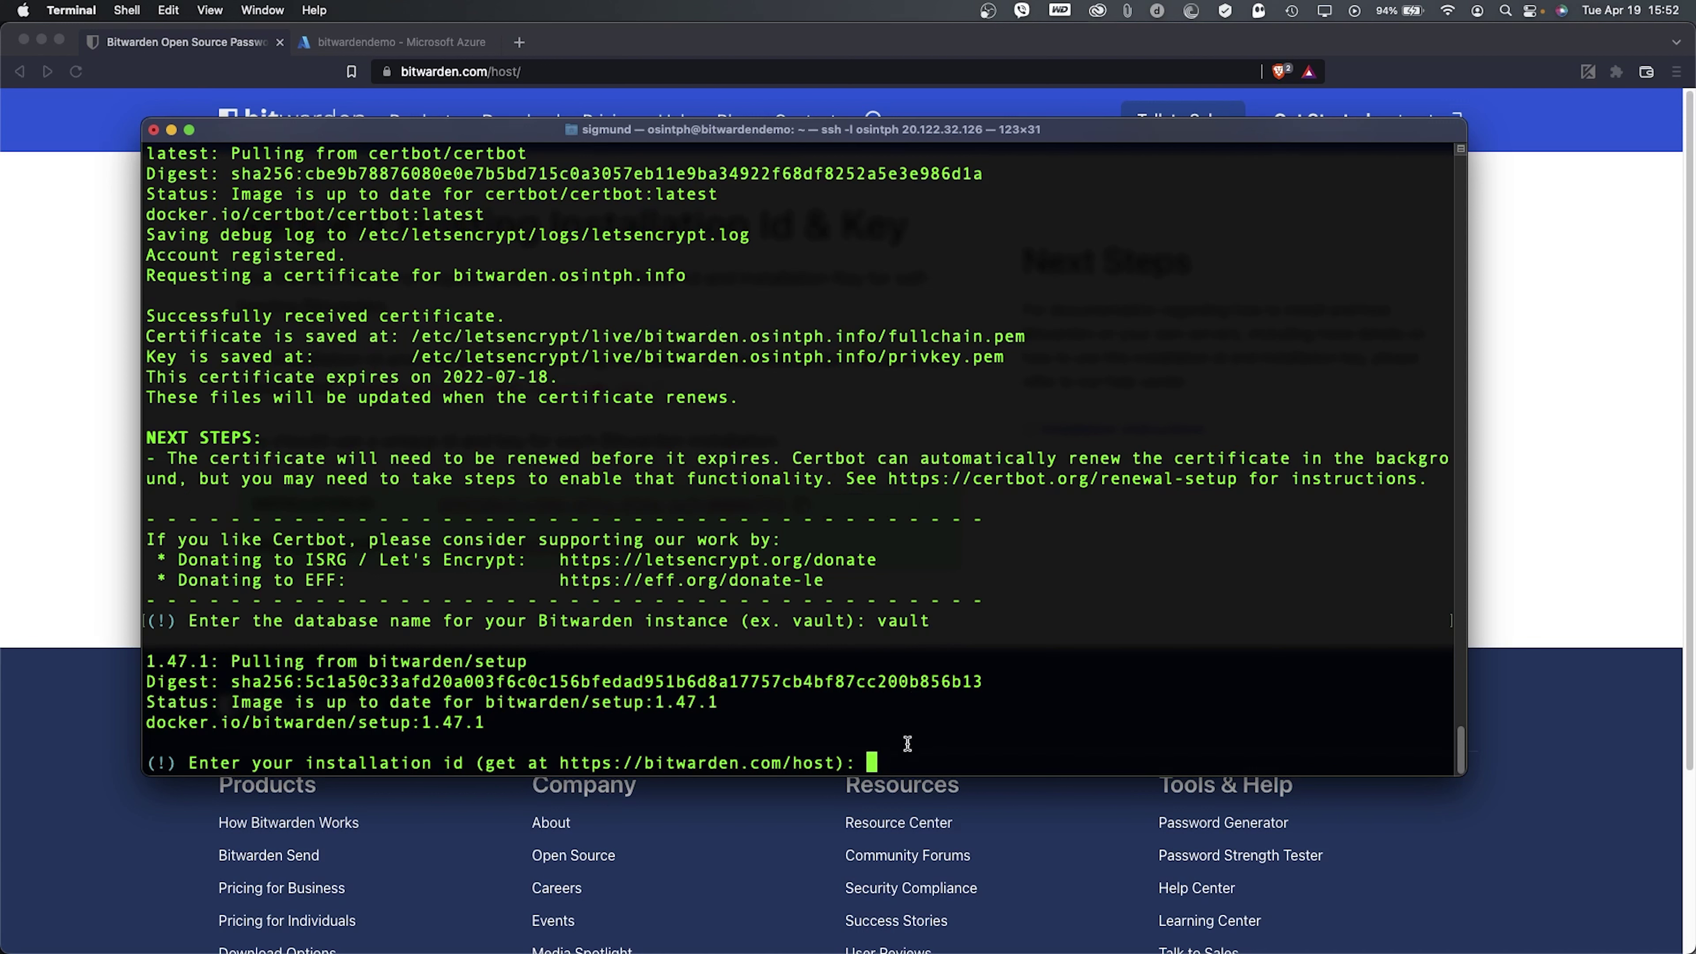
{"action": "triple_click", "coordinate": [905, 750]}
{"action": "right_click", "coordinate": [906, 752]}
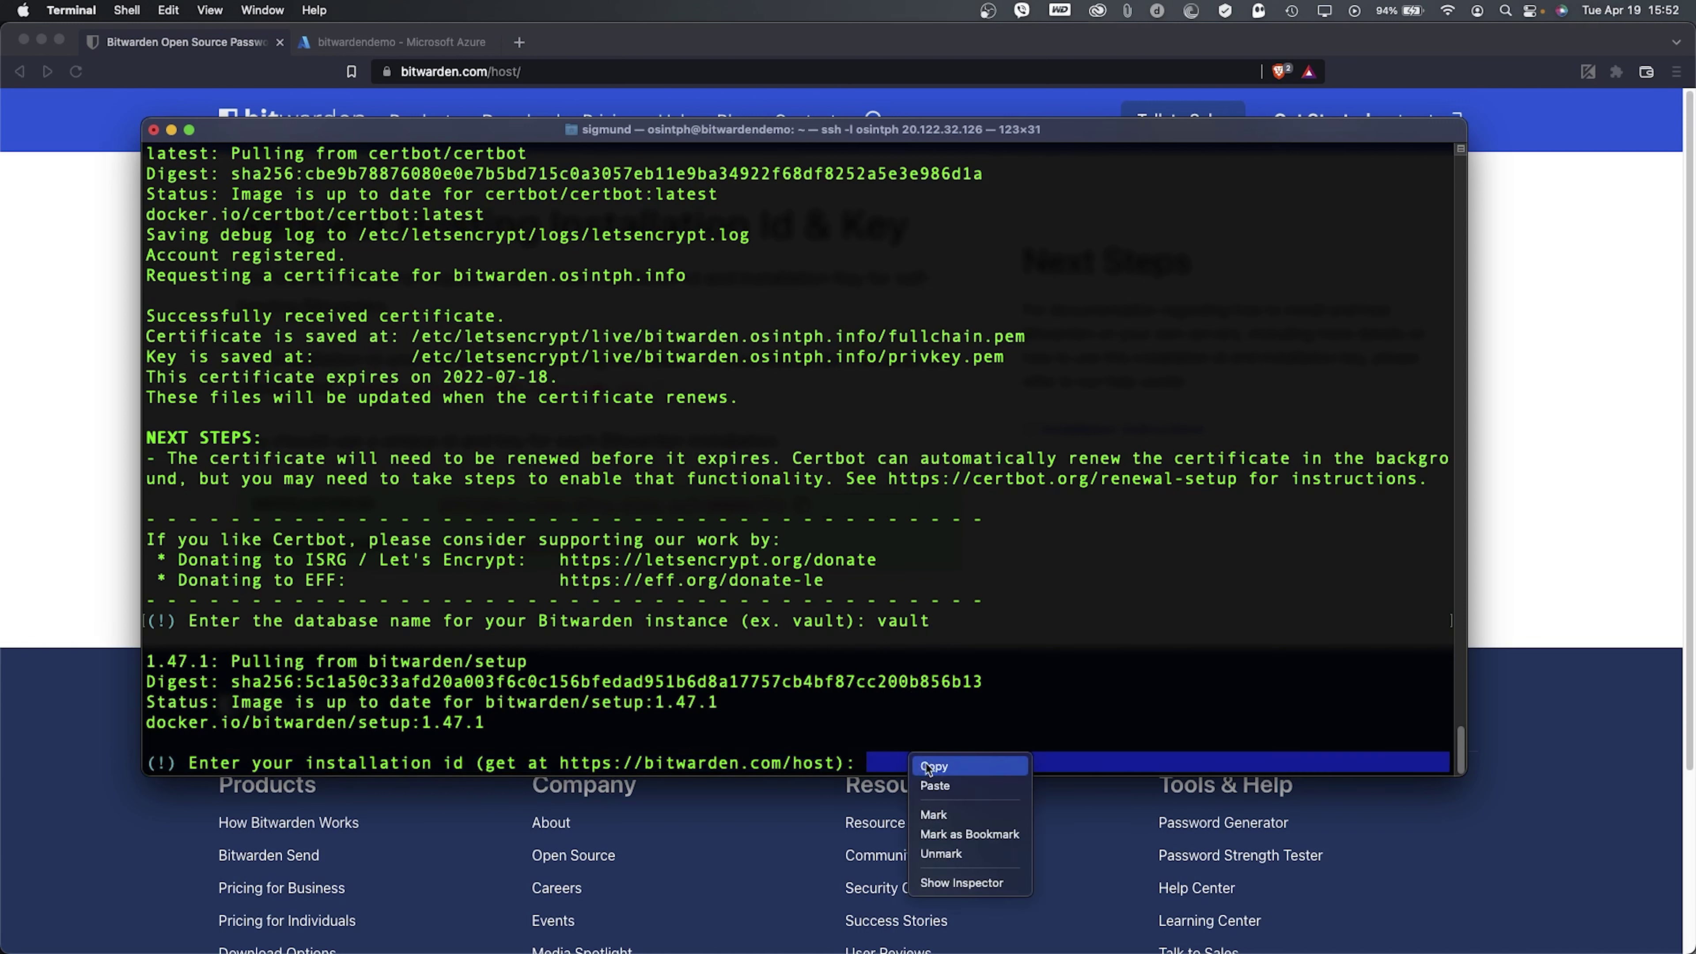
{"action": "left_click", "coordinate": [946, 788]}
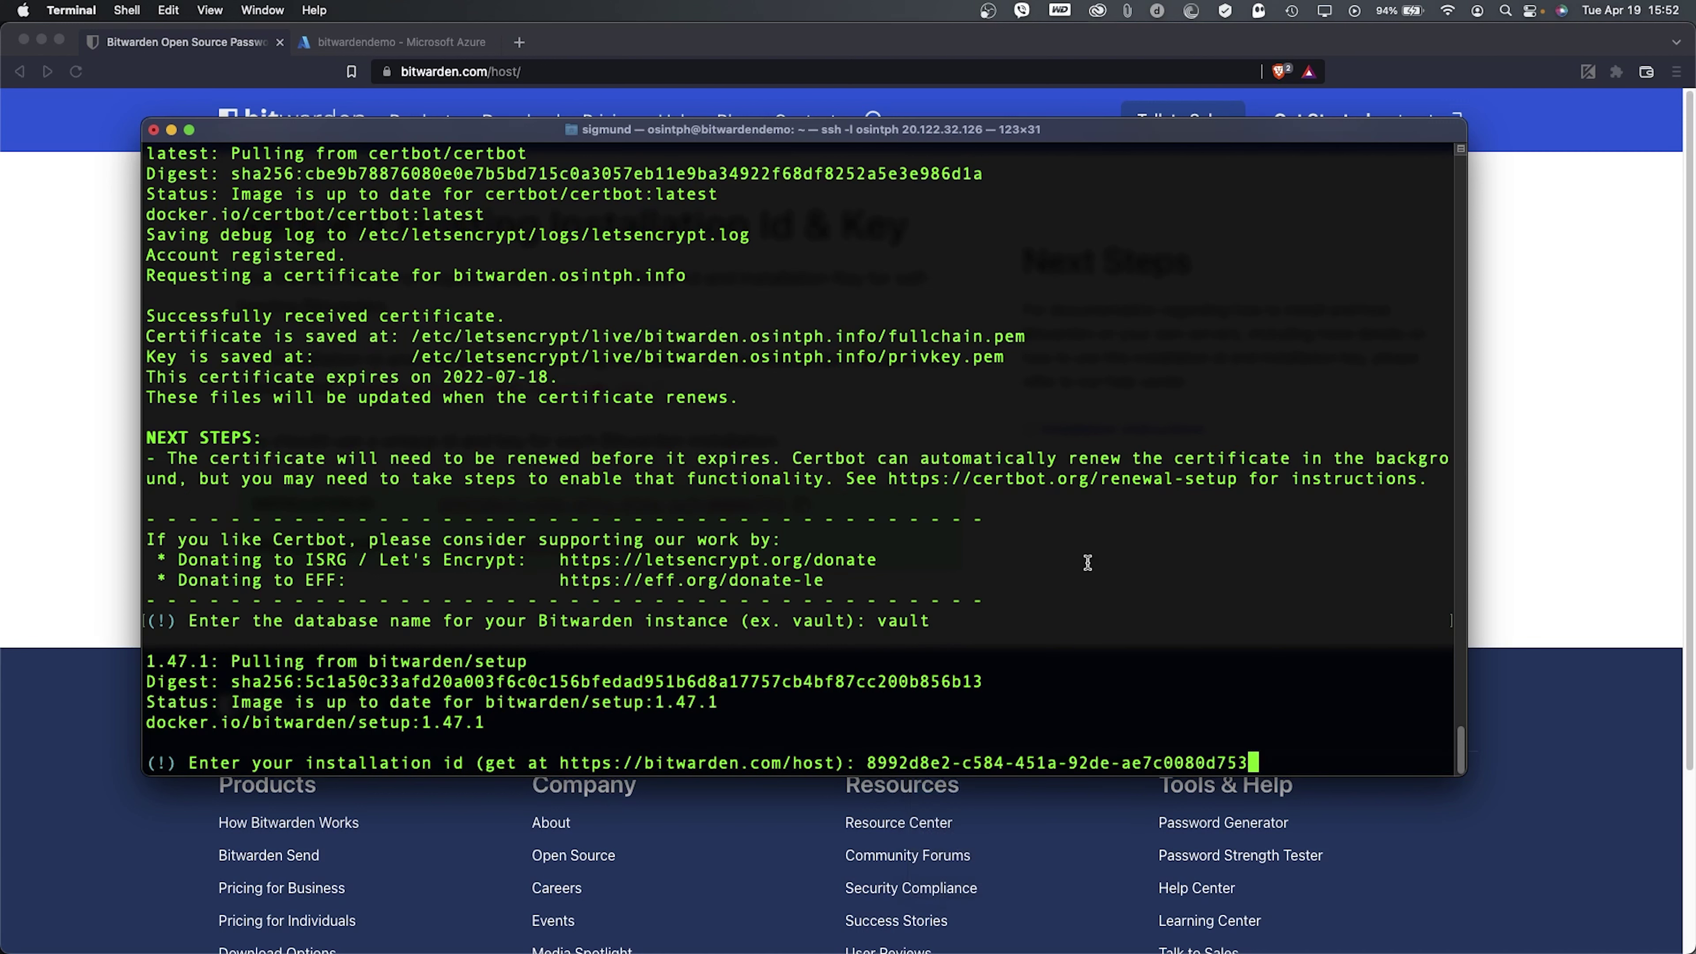
{"action": "key", "text": "Return"}
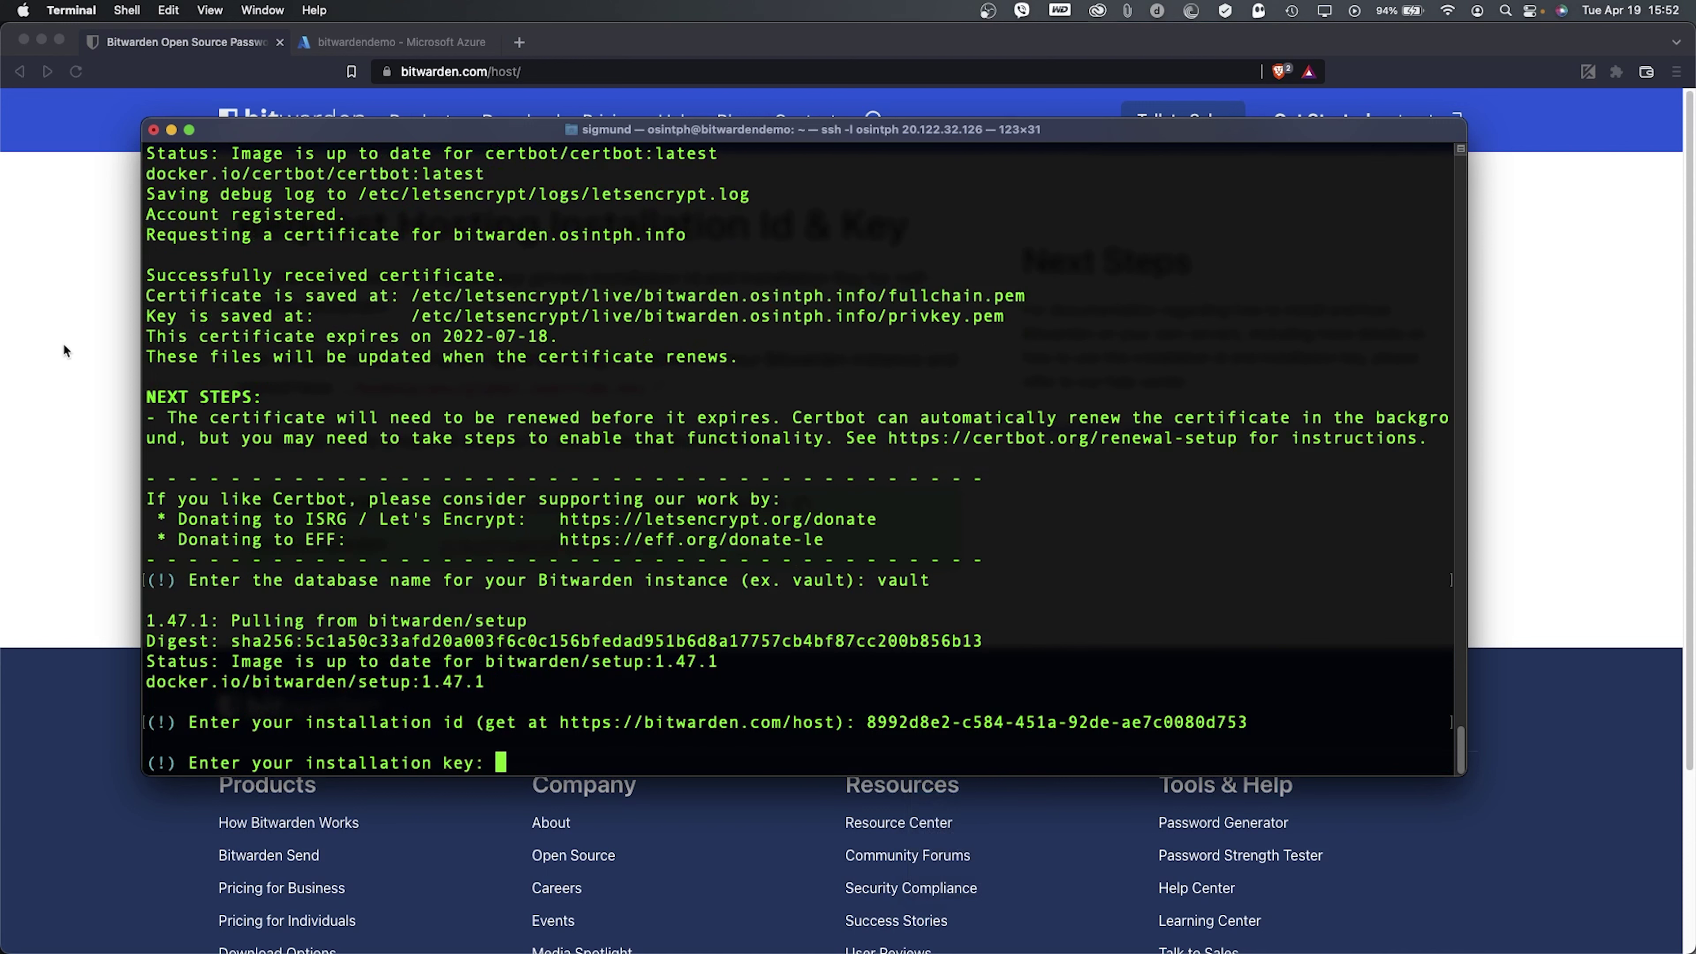
- Paste the installation key into the installer's key prompt to complete installation
{"action": "key", "text": "super+Tab"}
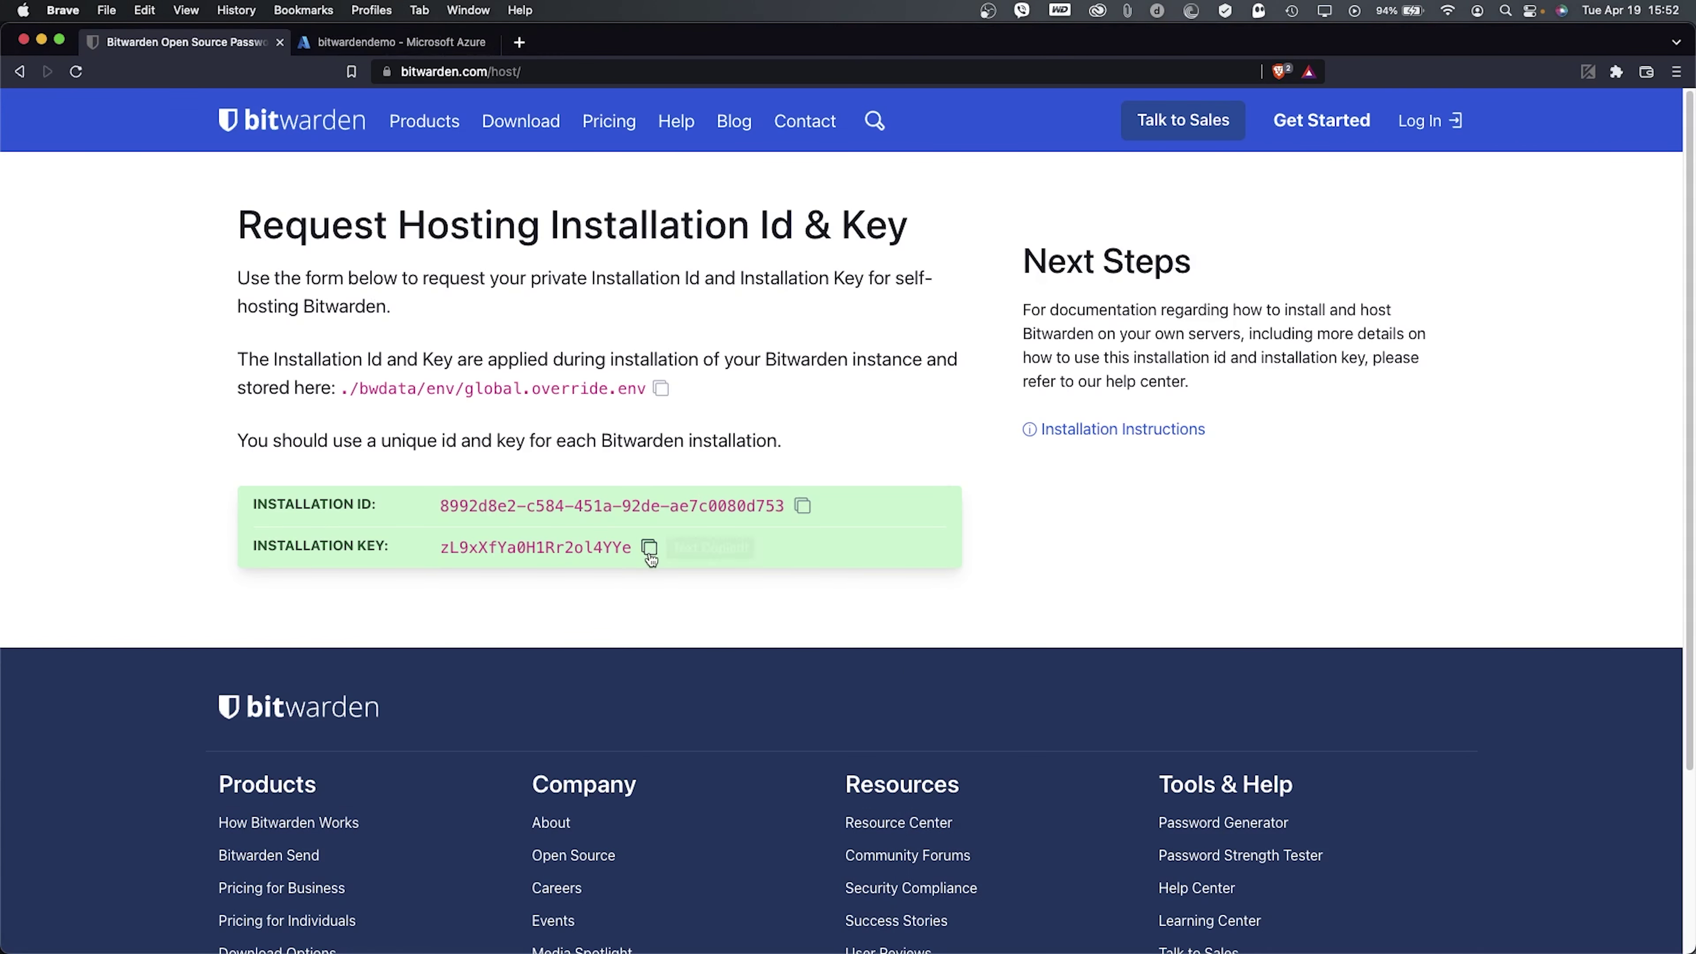
{"action": "left_click", "coordinate": [649, 547]}
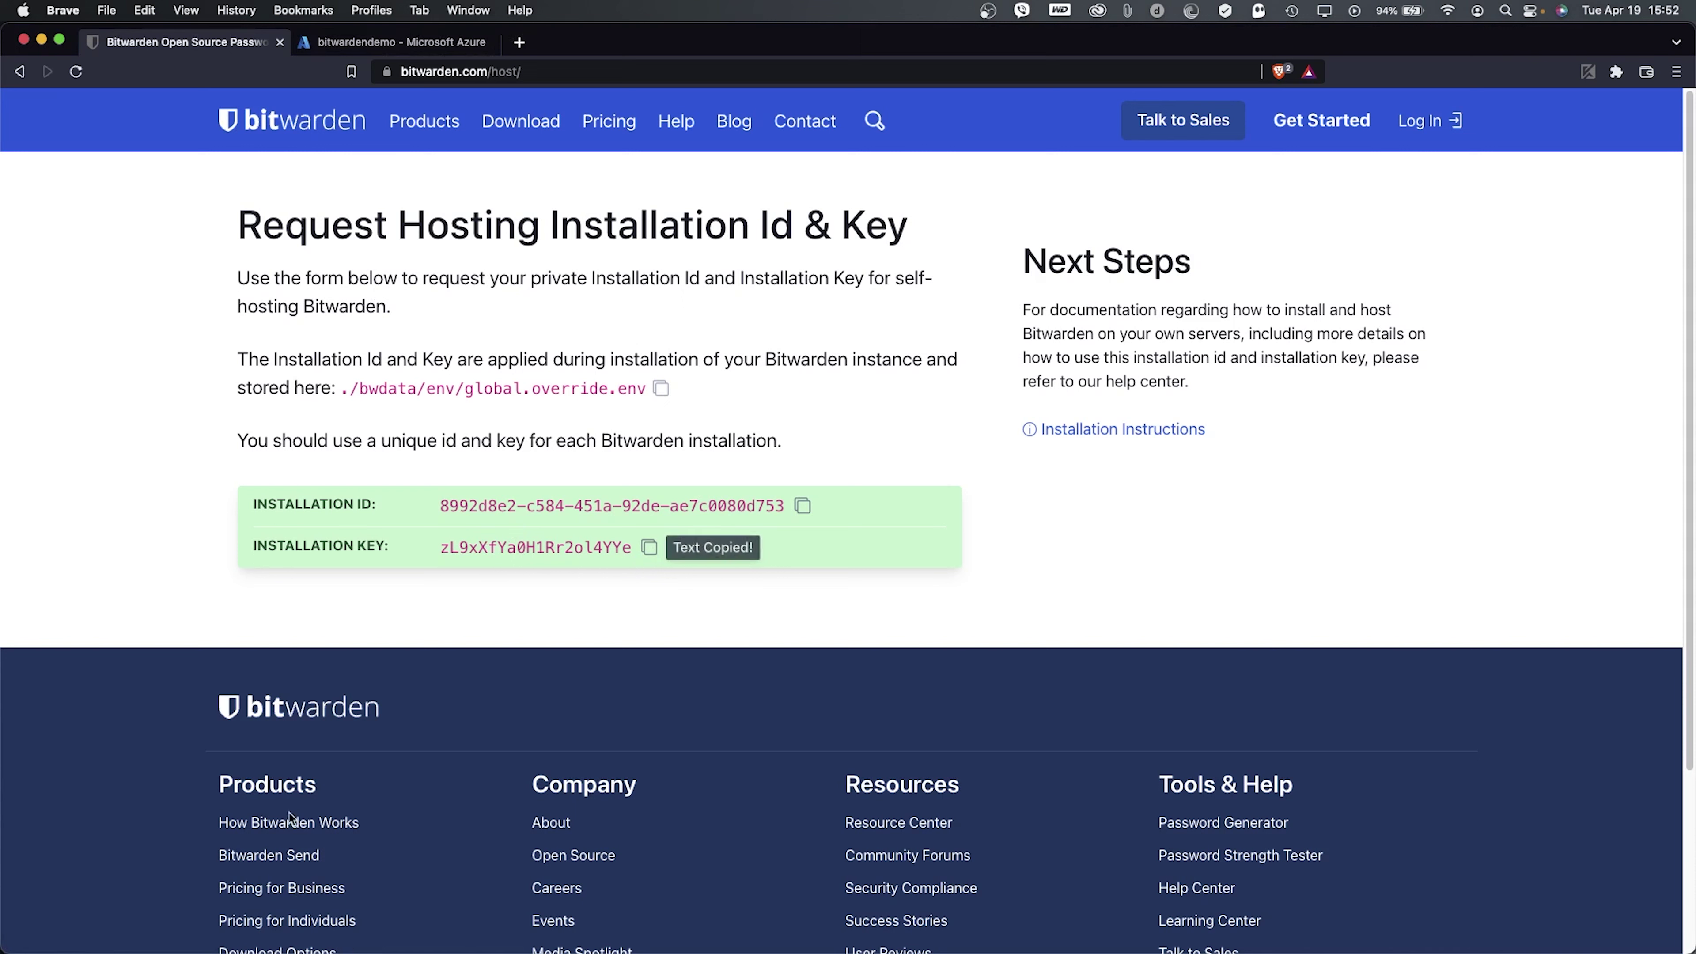
{"action": "key", "text": "super+Tab"}
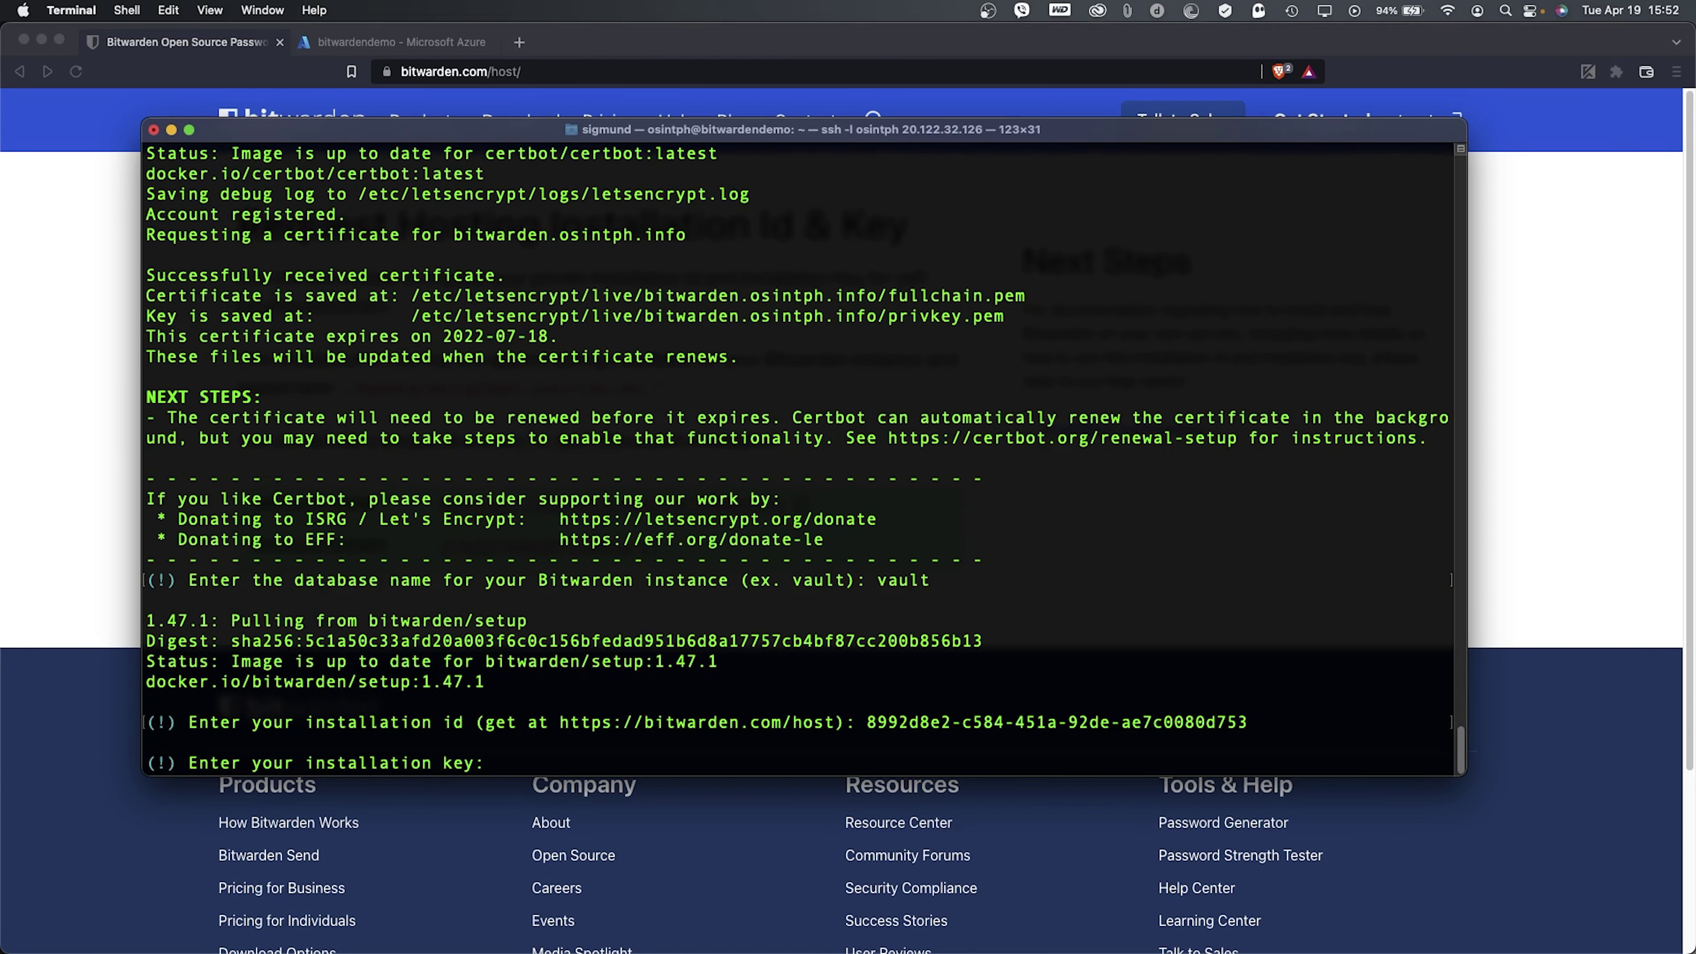
{"action": "right_click", "coordinate": [521, 766]}
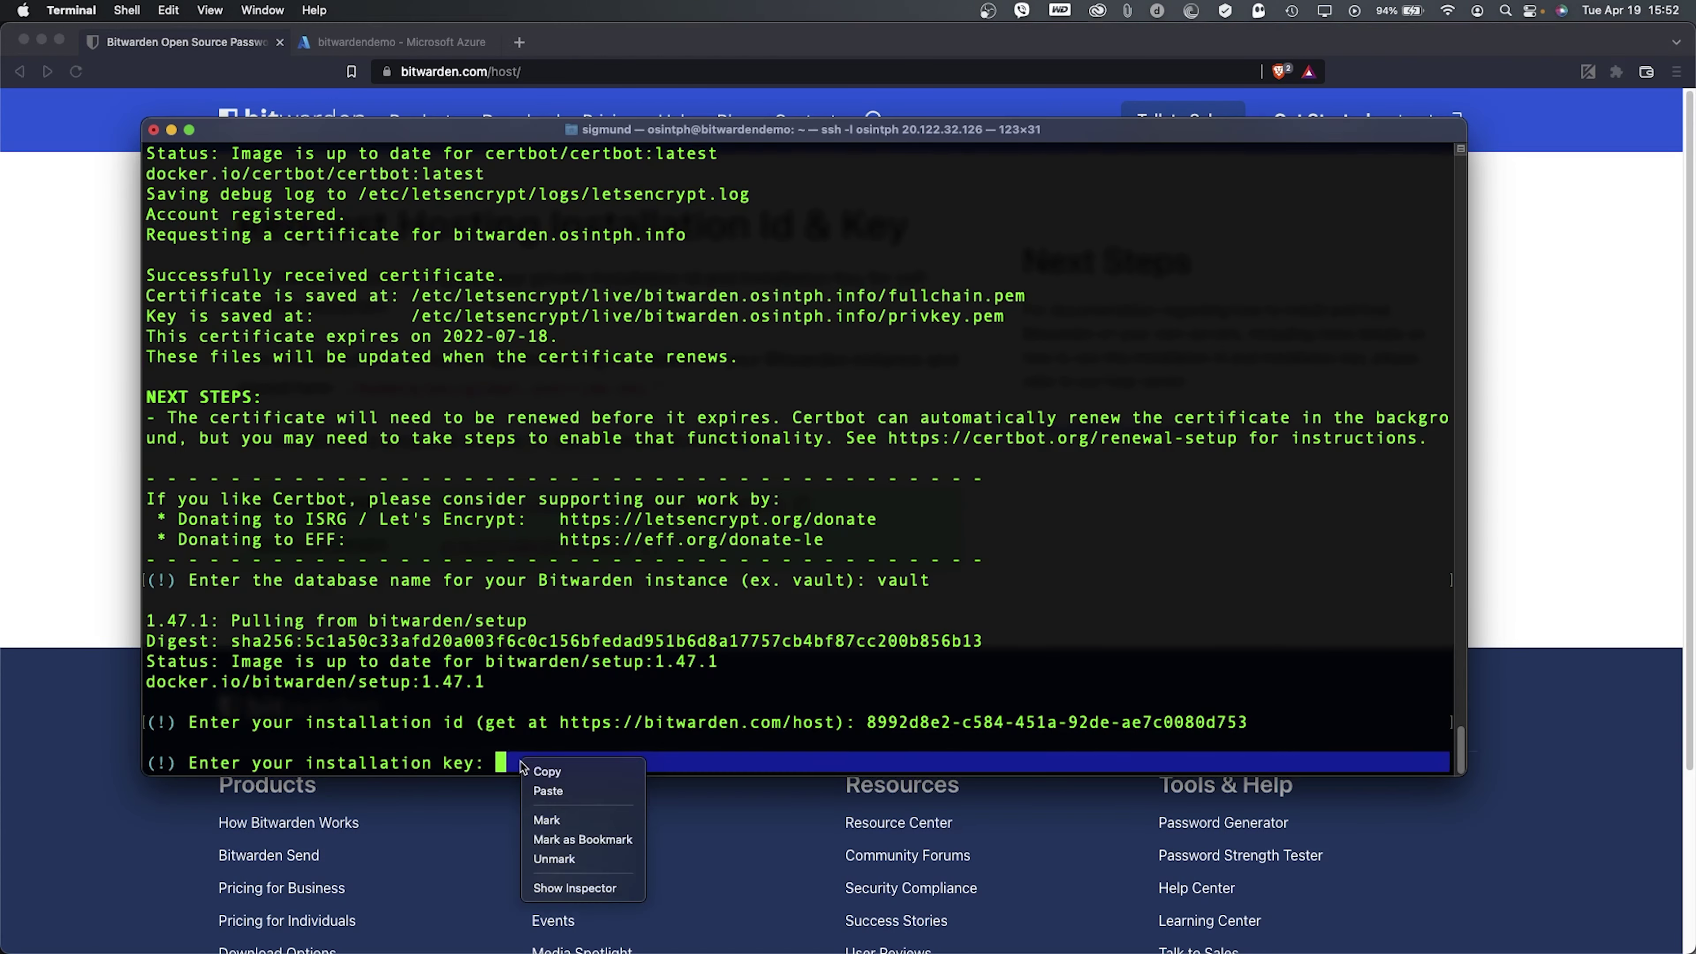
{"action": "left_click", "coordinate": [548, 790]}
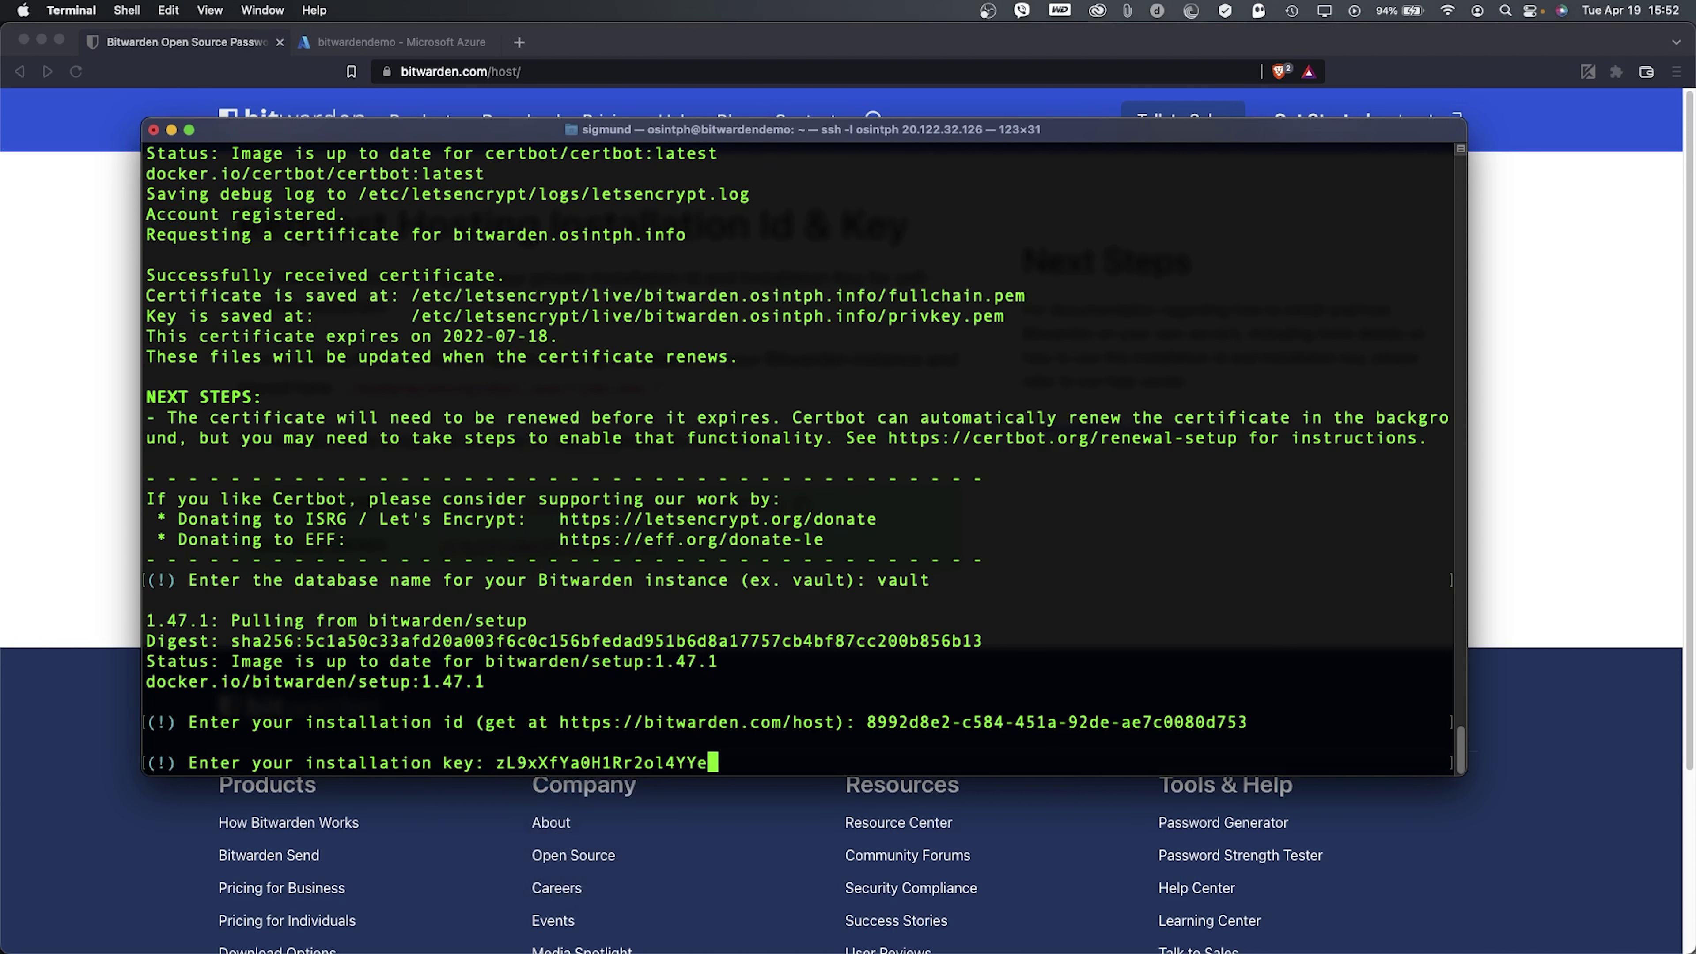
{"action": "key", "text": "Return"}
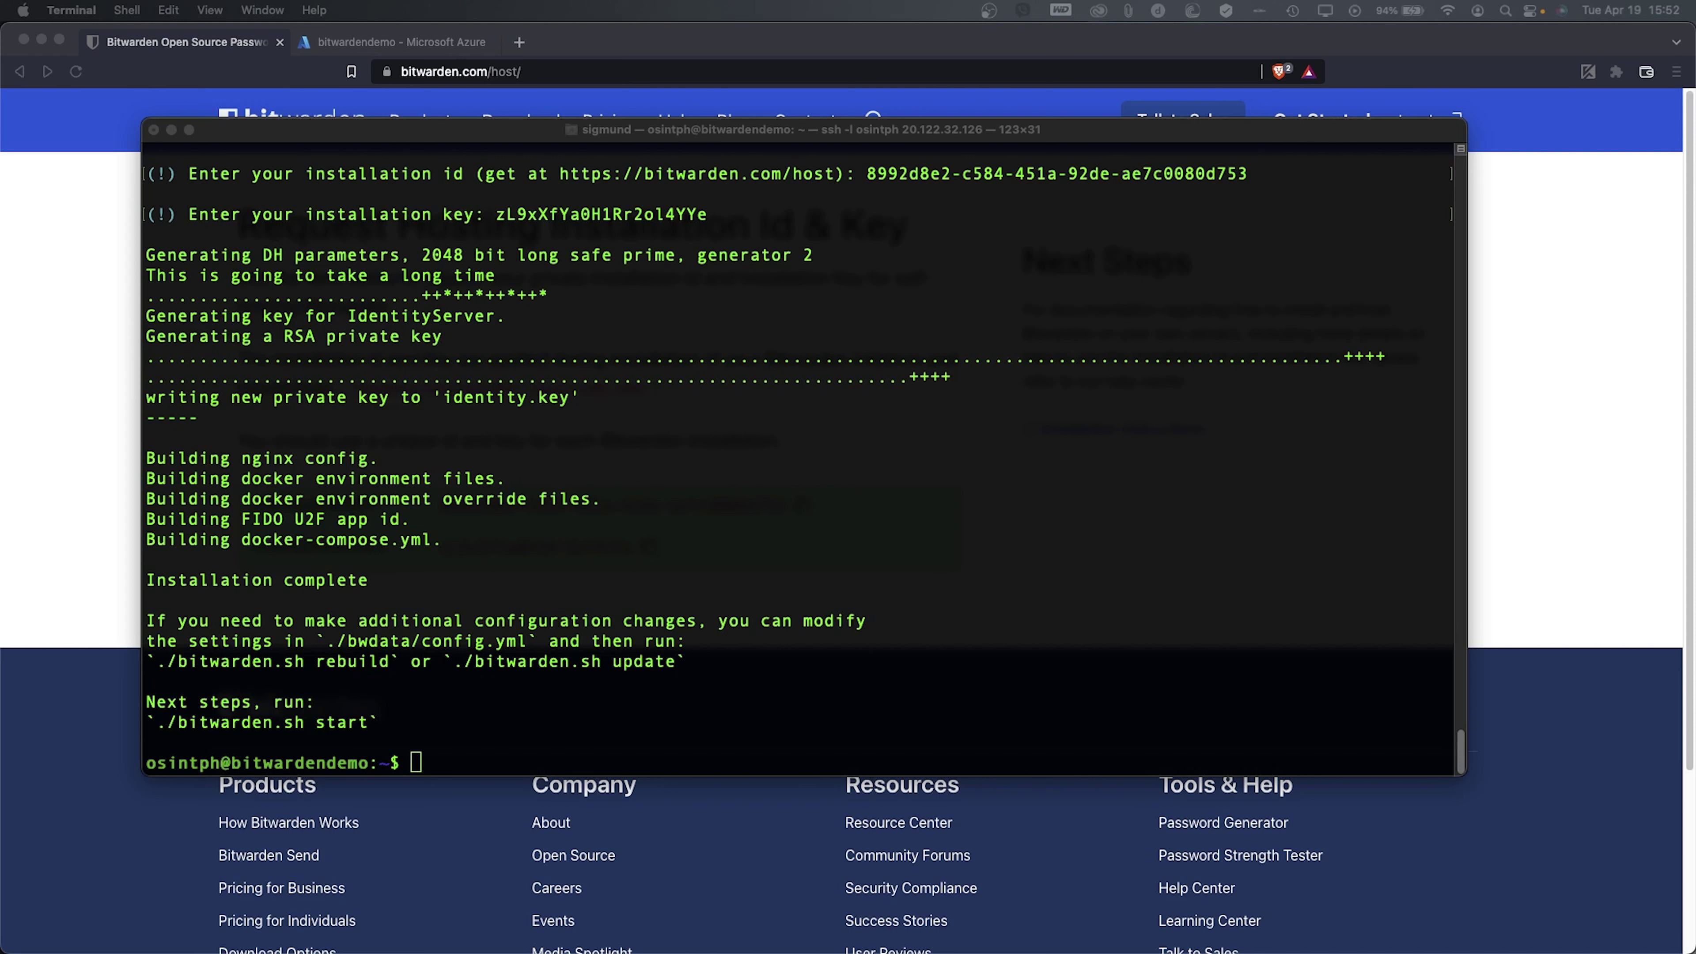
- Begin the command sudo vi ./bwdata/env/global.override.env to edit environment overrides
{"action": "left_click", "coordinate": [504, 465]}
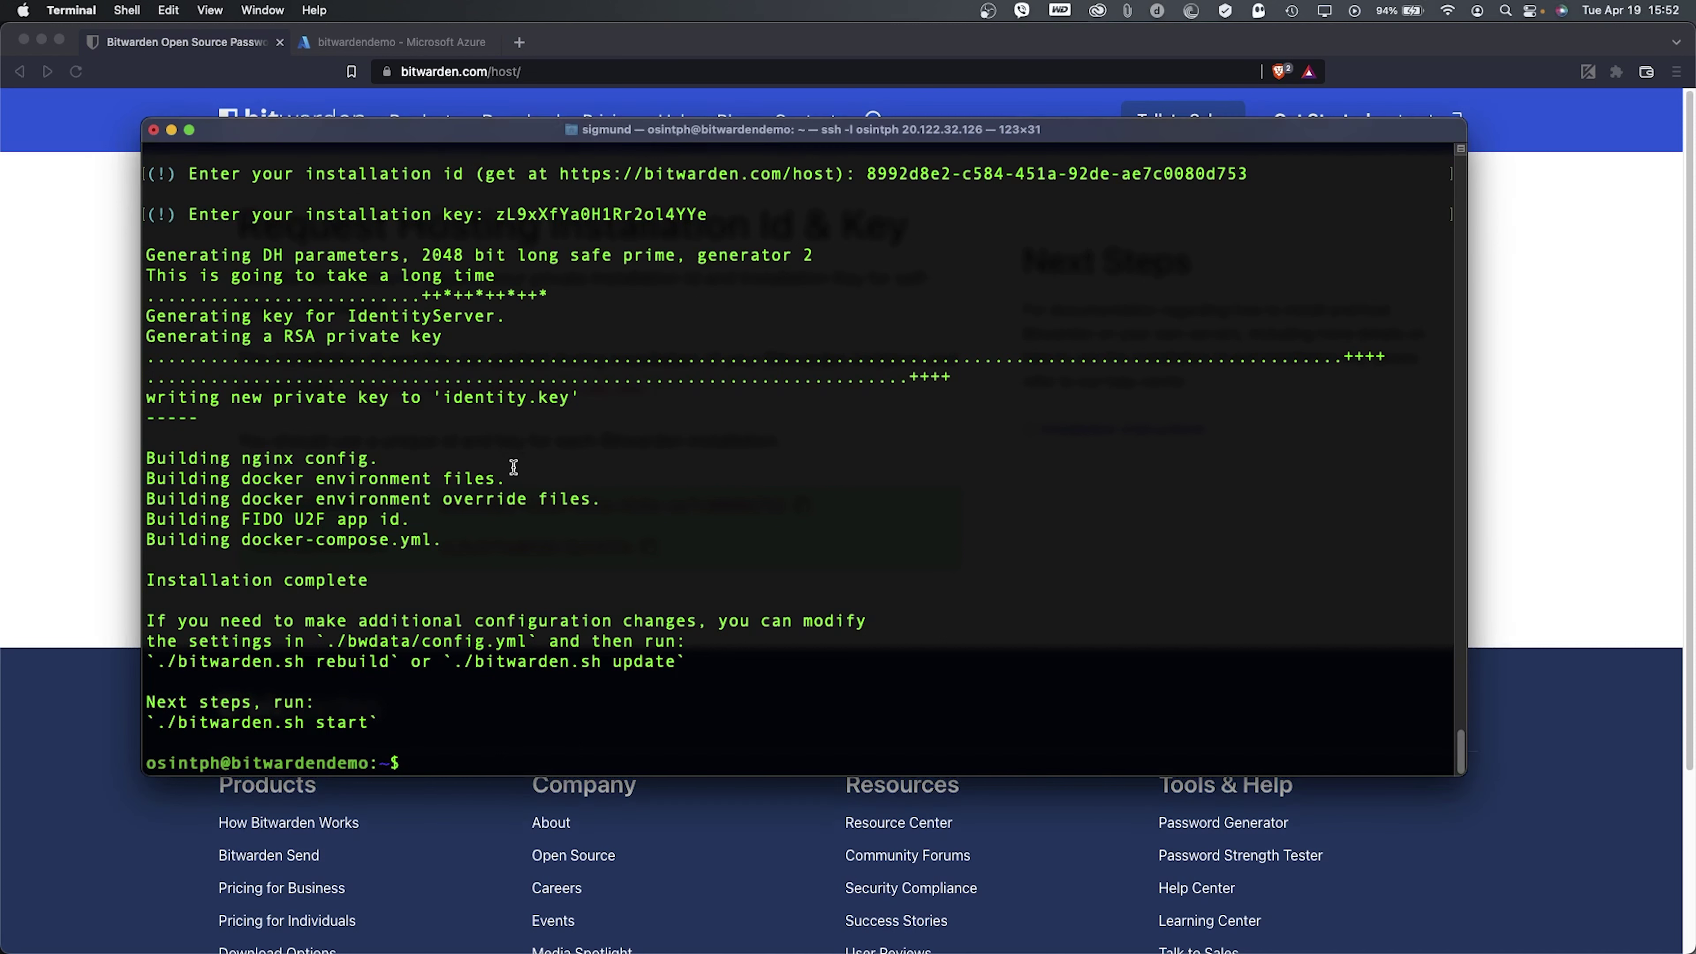
{"action": "type", "text": "sudo"}
{"action": "right_click", "coordinate": [721, 583]}
{"action": "left_click", "coordinate": [769, 620]}
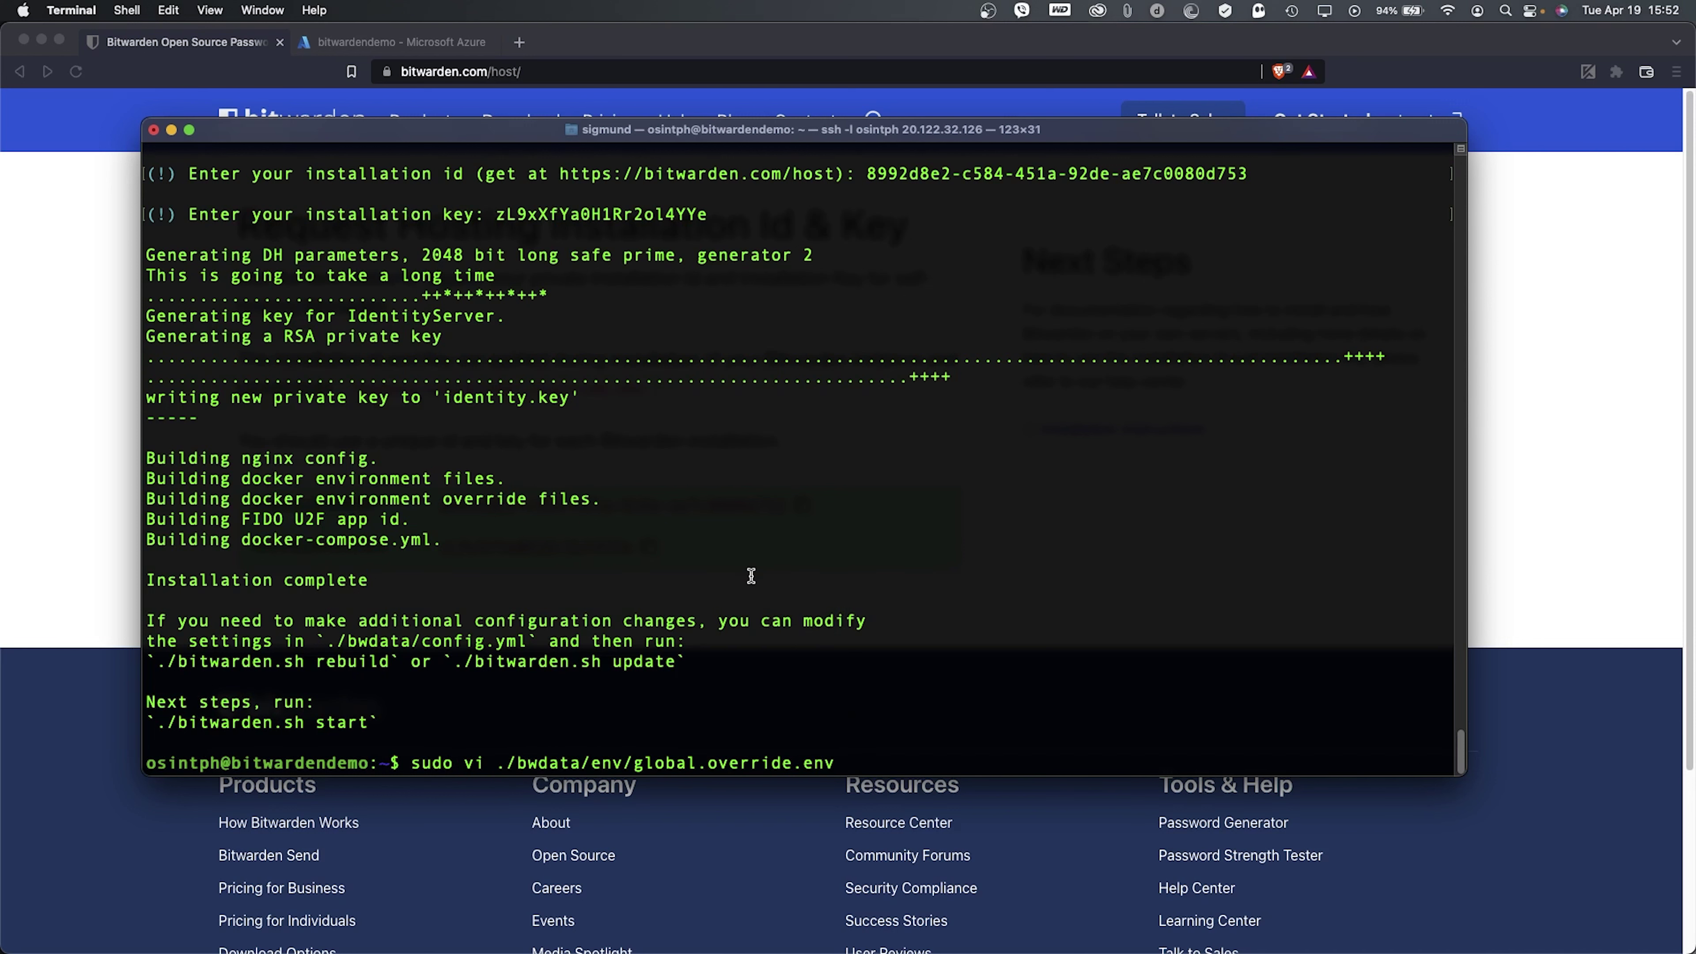
{"action": "key", "text": "Return"}
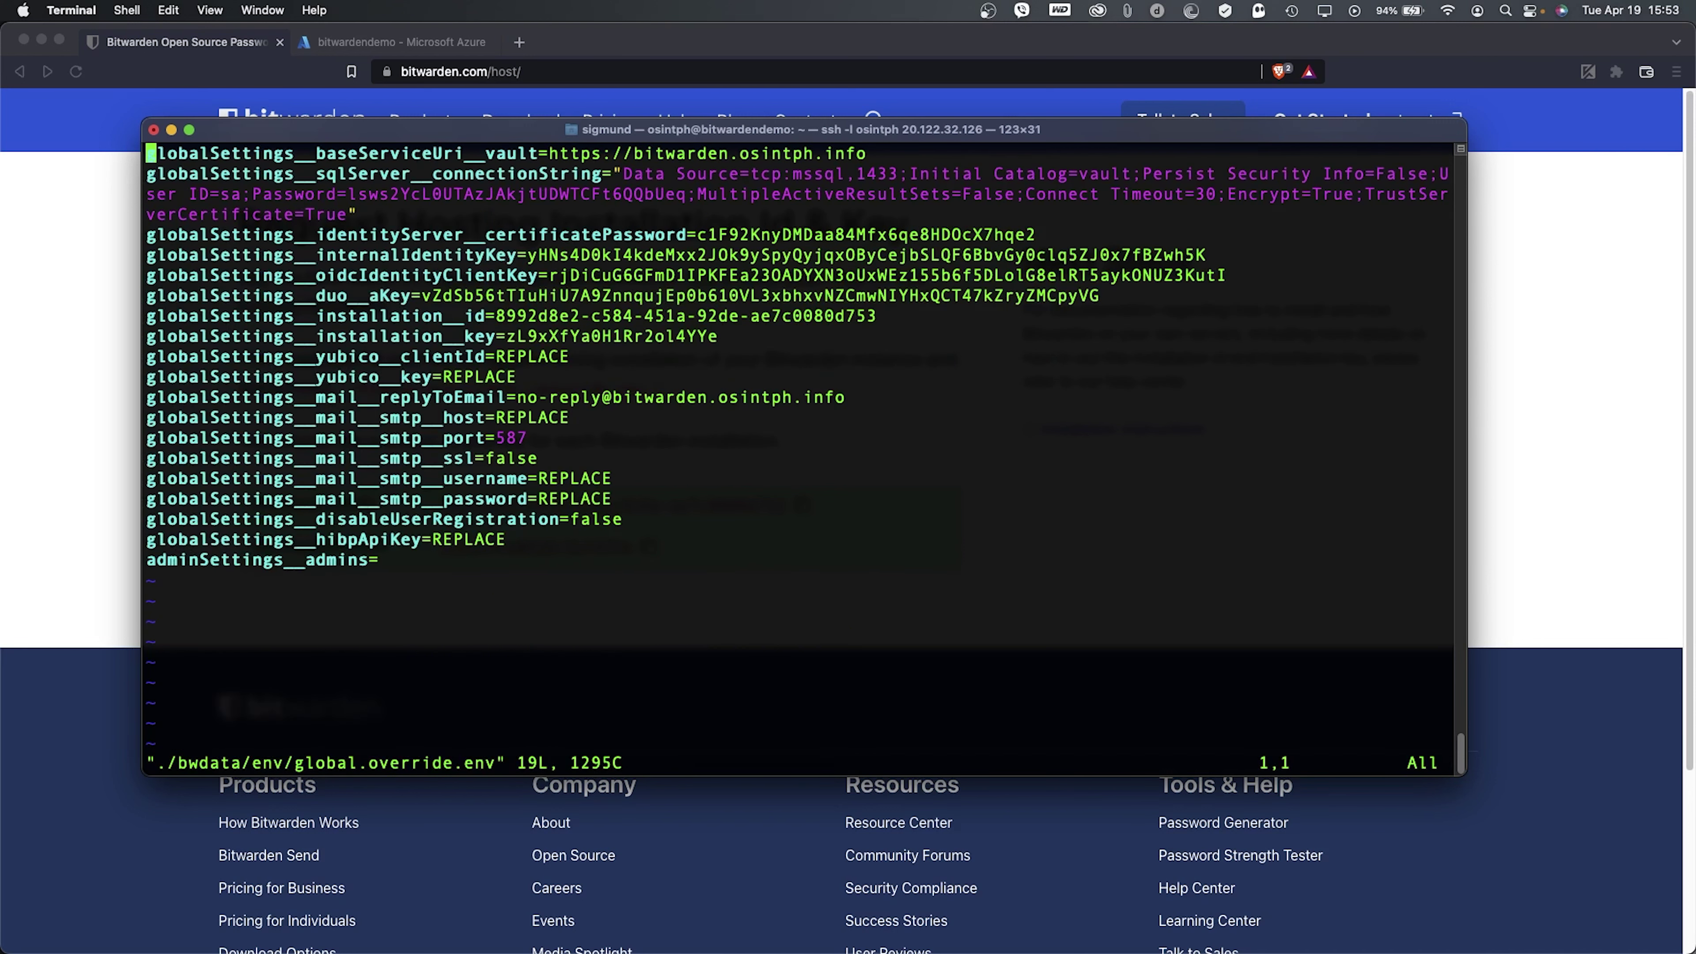
{"action": "key", "text": "Down"}
{"action": "key", "text": "Down"}
{"action": "key", "text": "Down"}
{"action": "key", "text": "Down"}
{"action": "key", "text": "Down"}
{"action": "key", "text": "Down"}
{"action": "key", "text": "Down"}
{"action": "key", "text": "Down"}
{"action": "key", "text": "Up"}
{"action": "key", "text": "Up"}
{"action": "key", "text": "Up"}
{"action": "key", "text": "Down"}
{"action": "key", "text": "Down"}
{"action": "key", "text": "Up"}
{"action": "key", "text": "Down"}
{"action": "key", "text": "Down"}
{"action": "key", "text": "Down"}
{"action": "key", "text": "Down"}
{"action": "key", "text": "Down"}
{"action": "left_click", "coordinate": [151, 437]}
{"action": "left_click", "coordinate": [151, 458]}
{"action": "left_click", "coordinate": [151, 479]}
{"action": "left_click", "coordinate": [151, 519]}
{"action": "left_click", "coordinate": [151, 560]}
{"action": "type", "text": ":q!"}
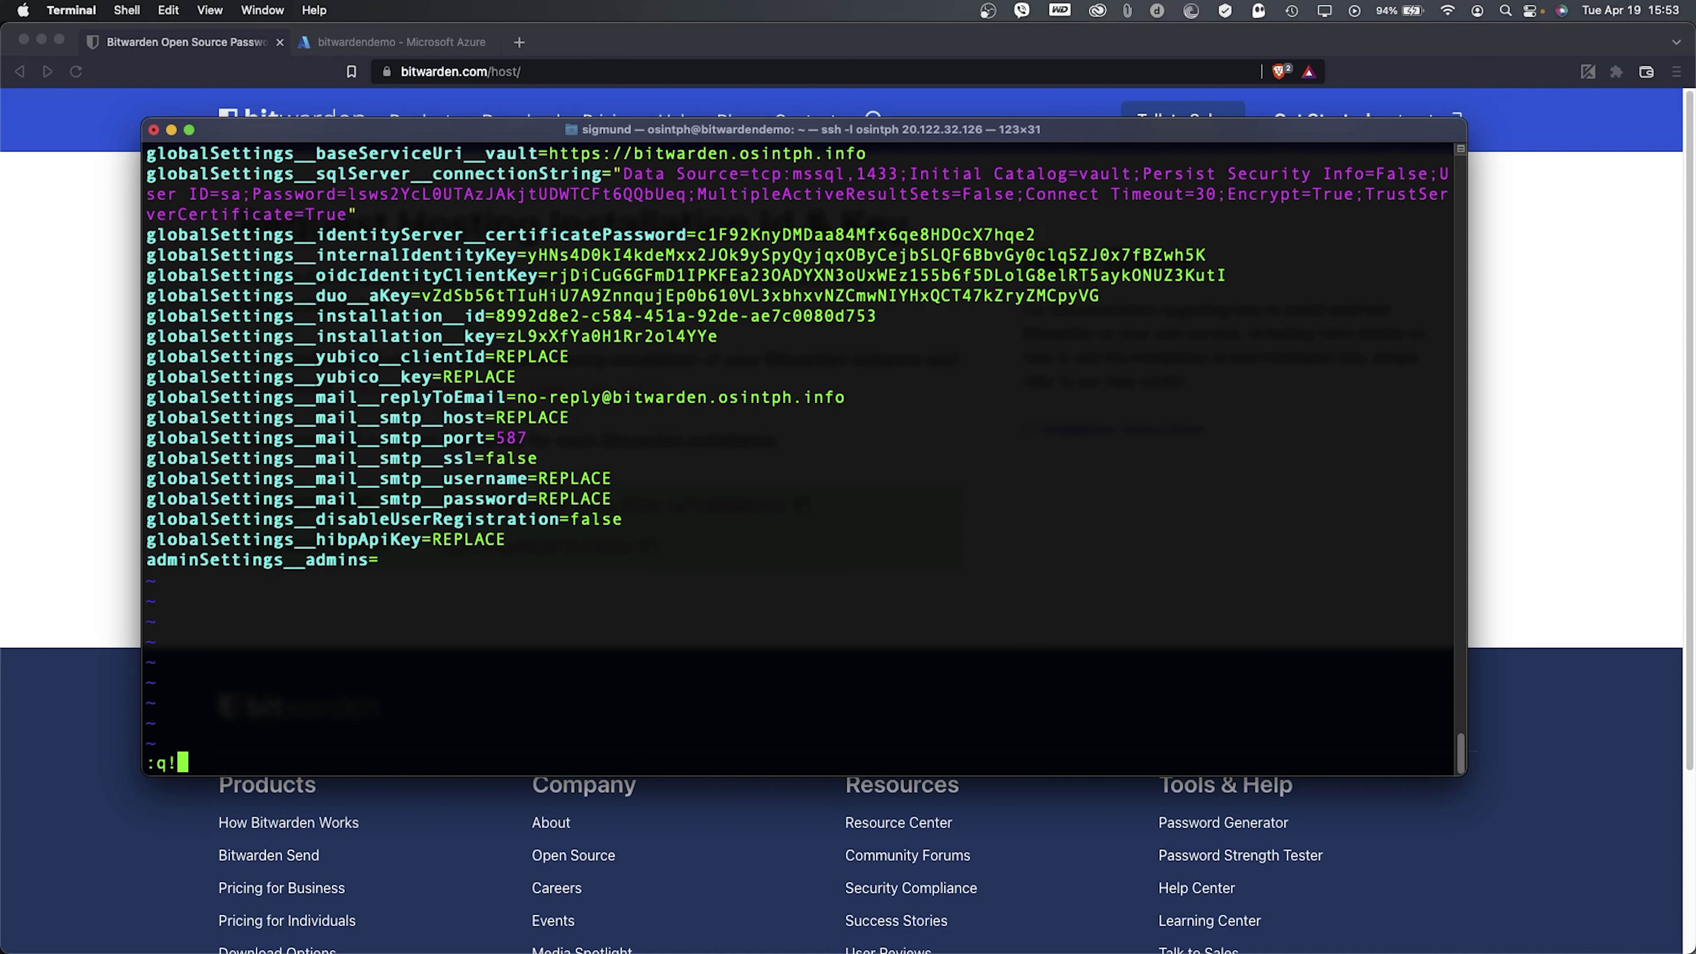
{"action": "key", "text": "Return"}
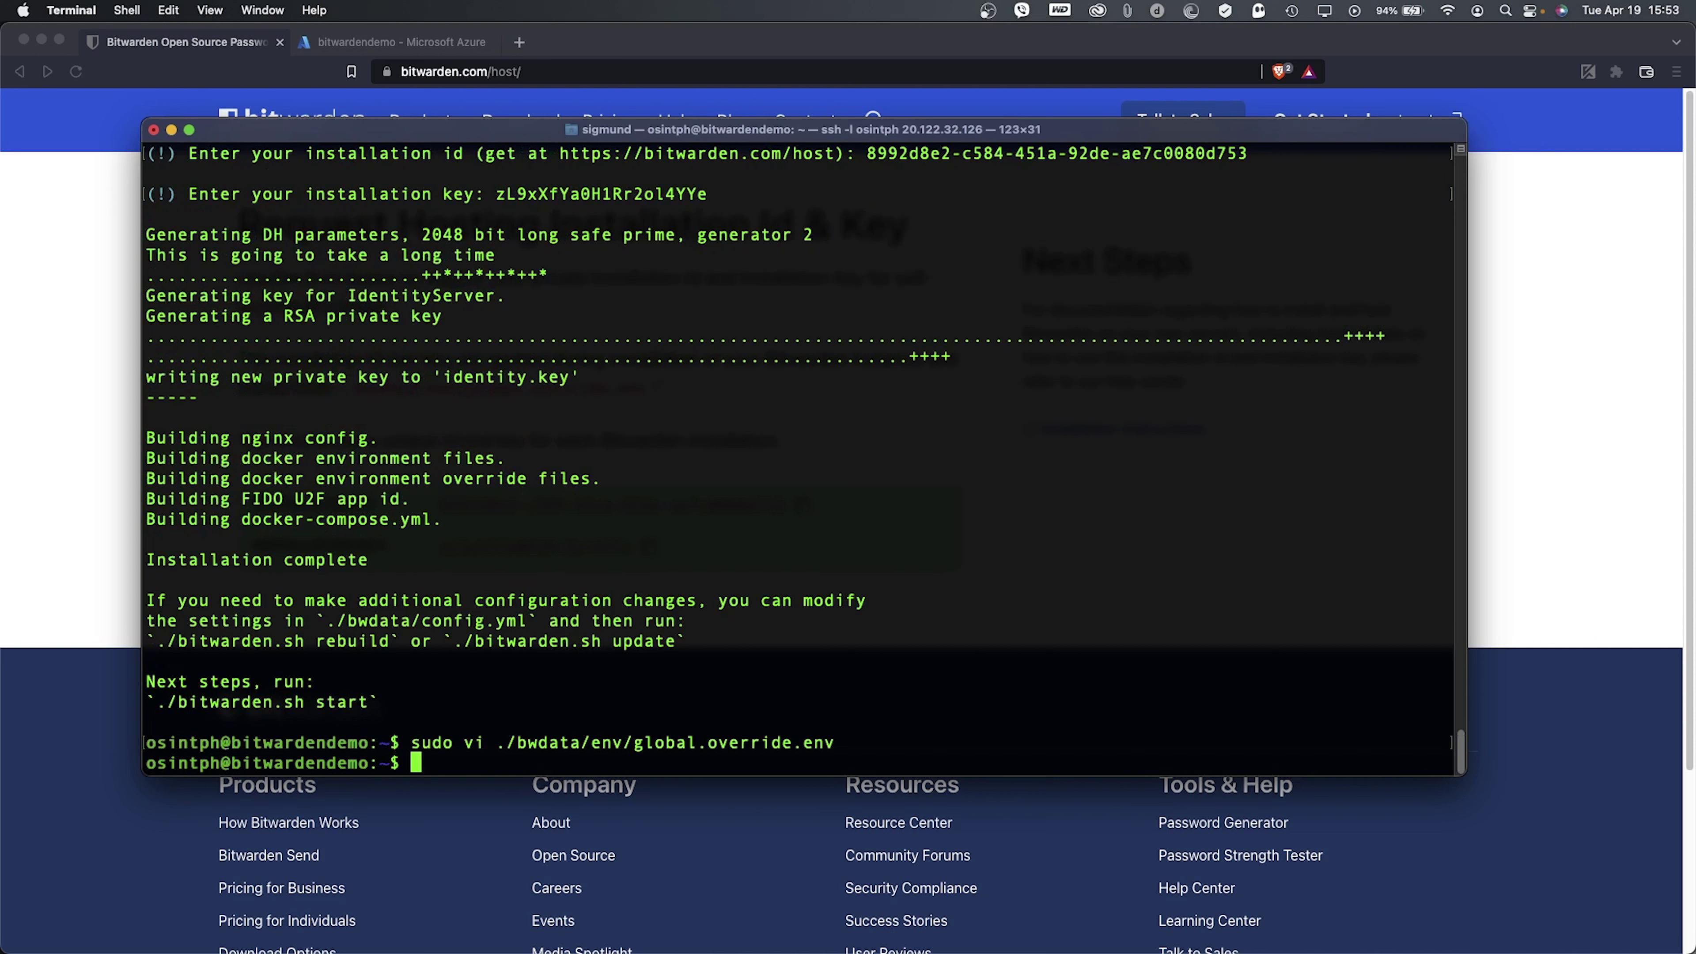
- Run sudo ./bitwarden.sh start and wait for 'Bitwarden is up and running!'
{"action": "type", "text": "sudo ./bit"}
{"action": "key", "text": "Tab"}
{"action": "type", "text": "start"}
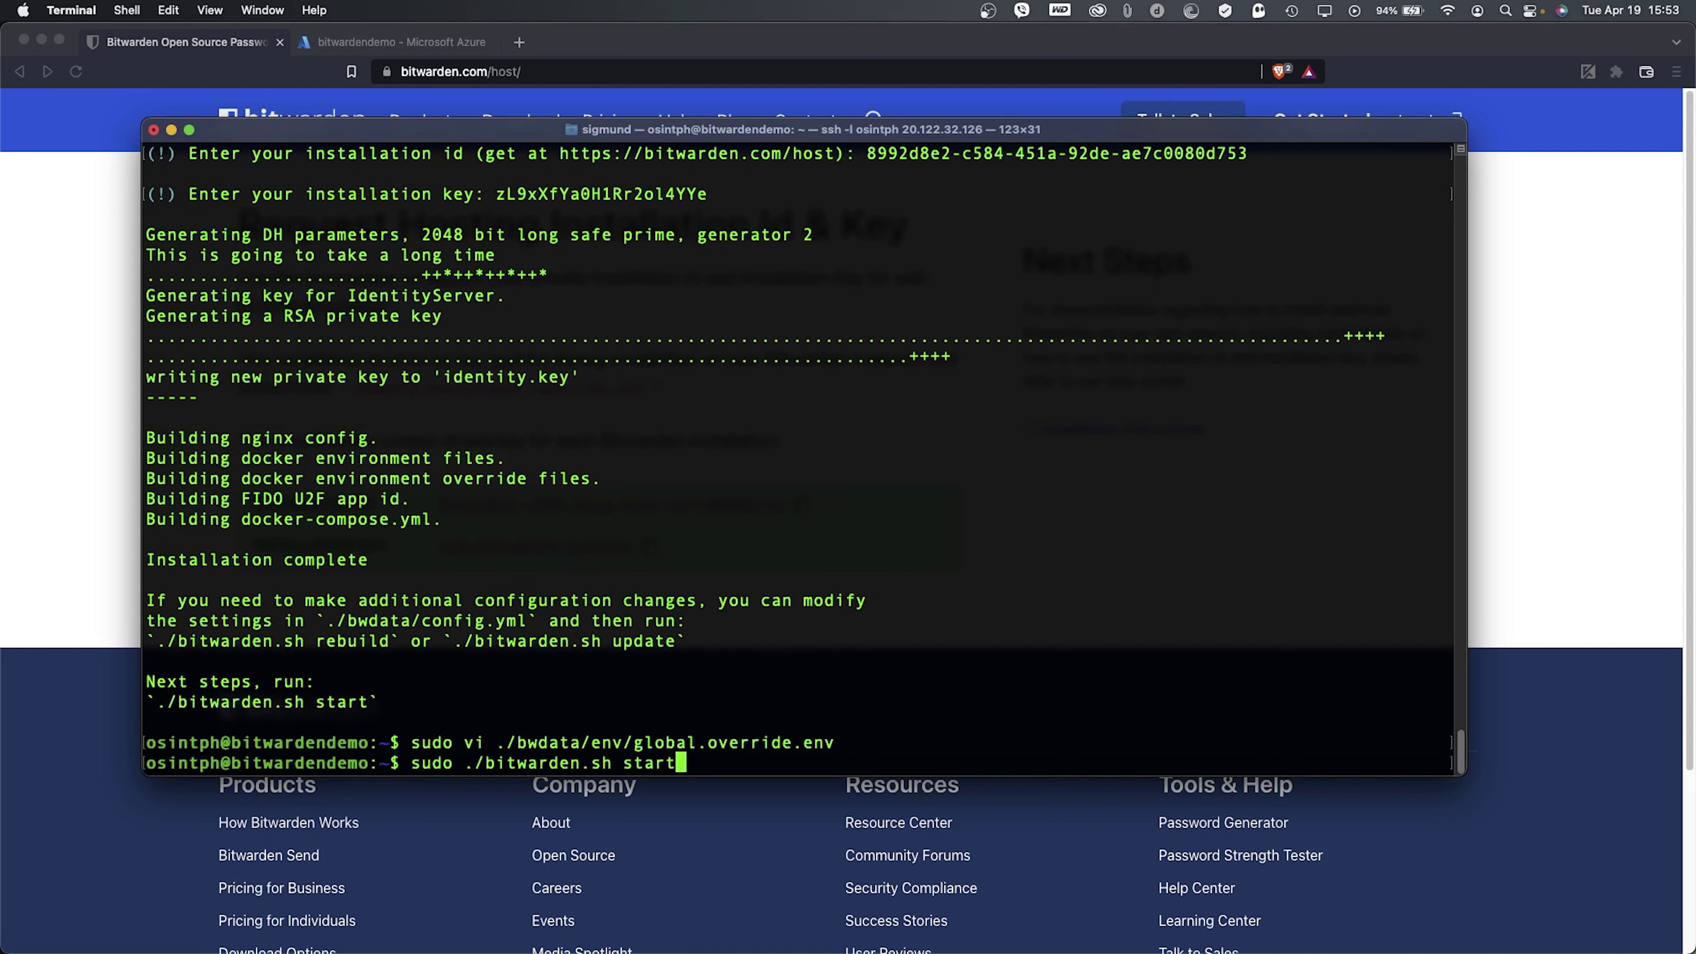
{"action": "key", "text": "Return"}
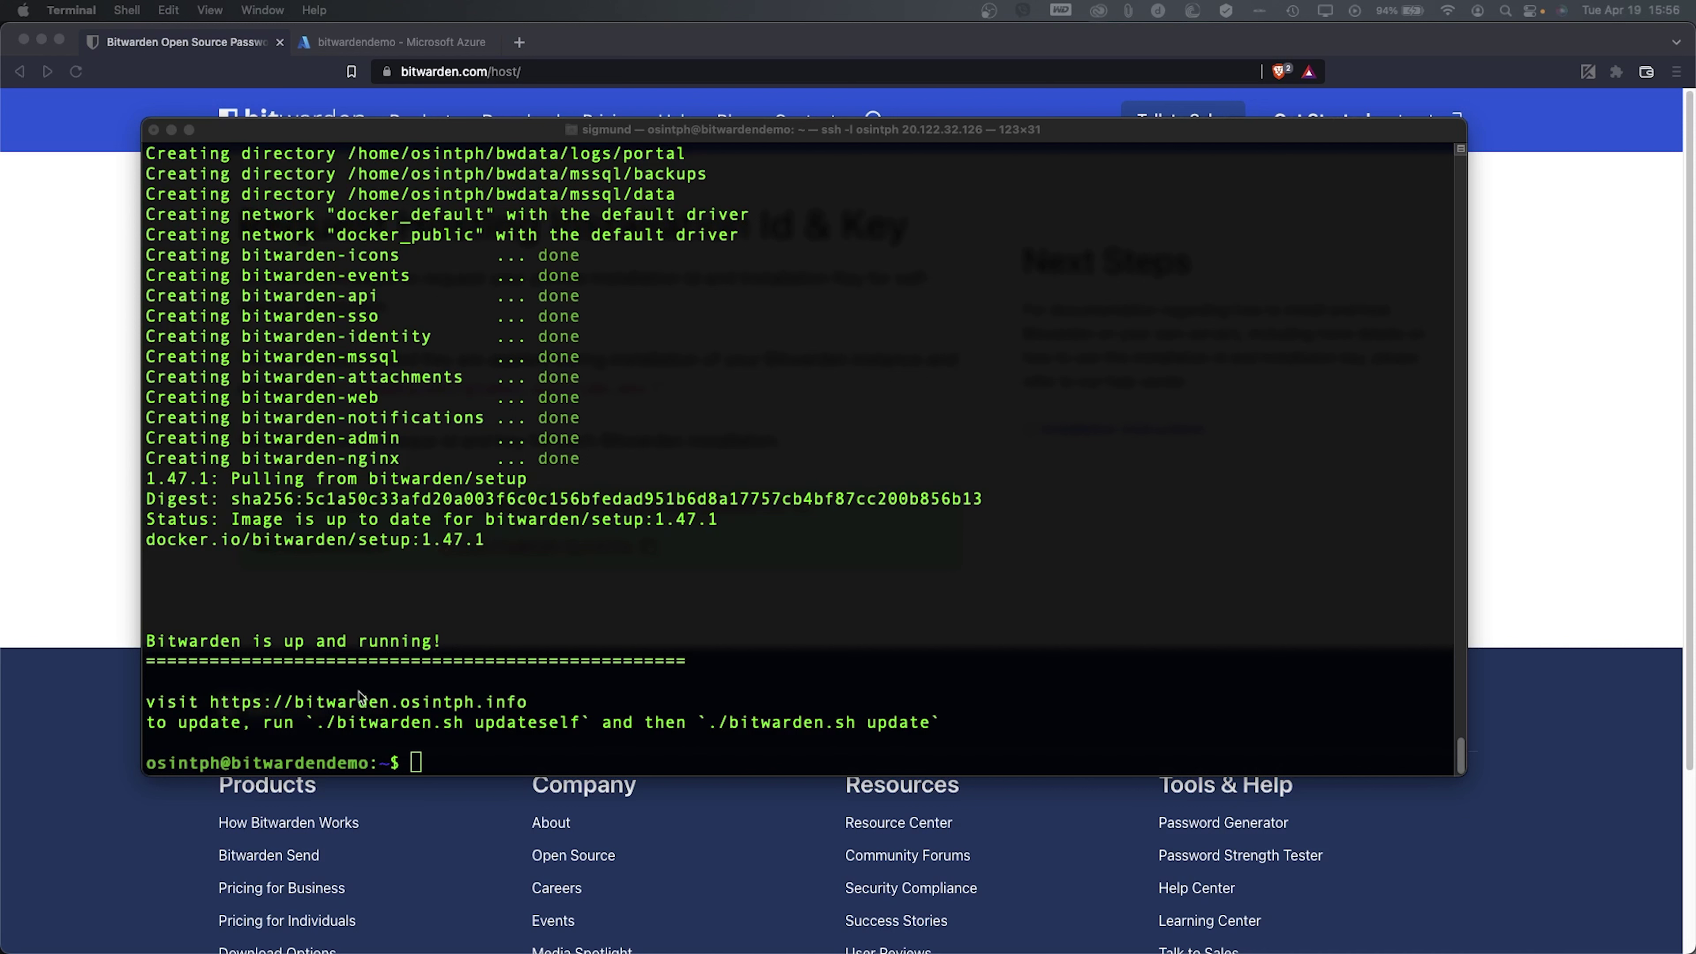
{"action": "left_click", "coordinate": [218, 705]}
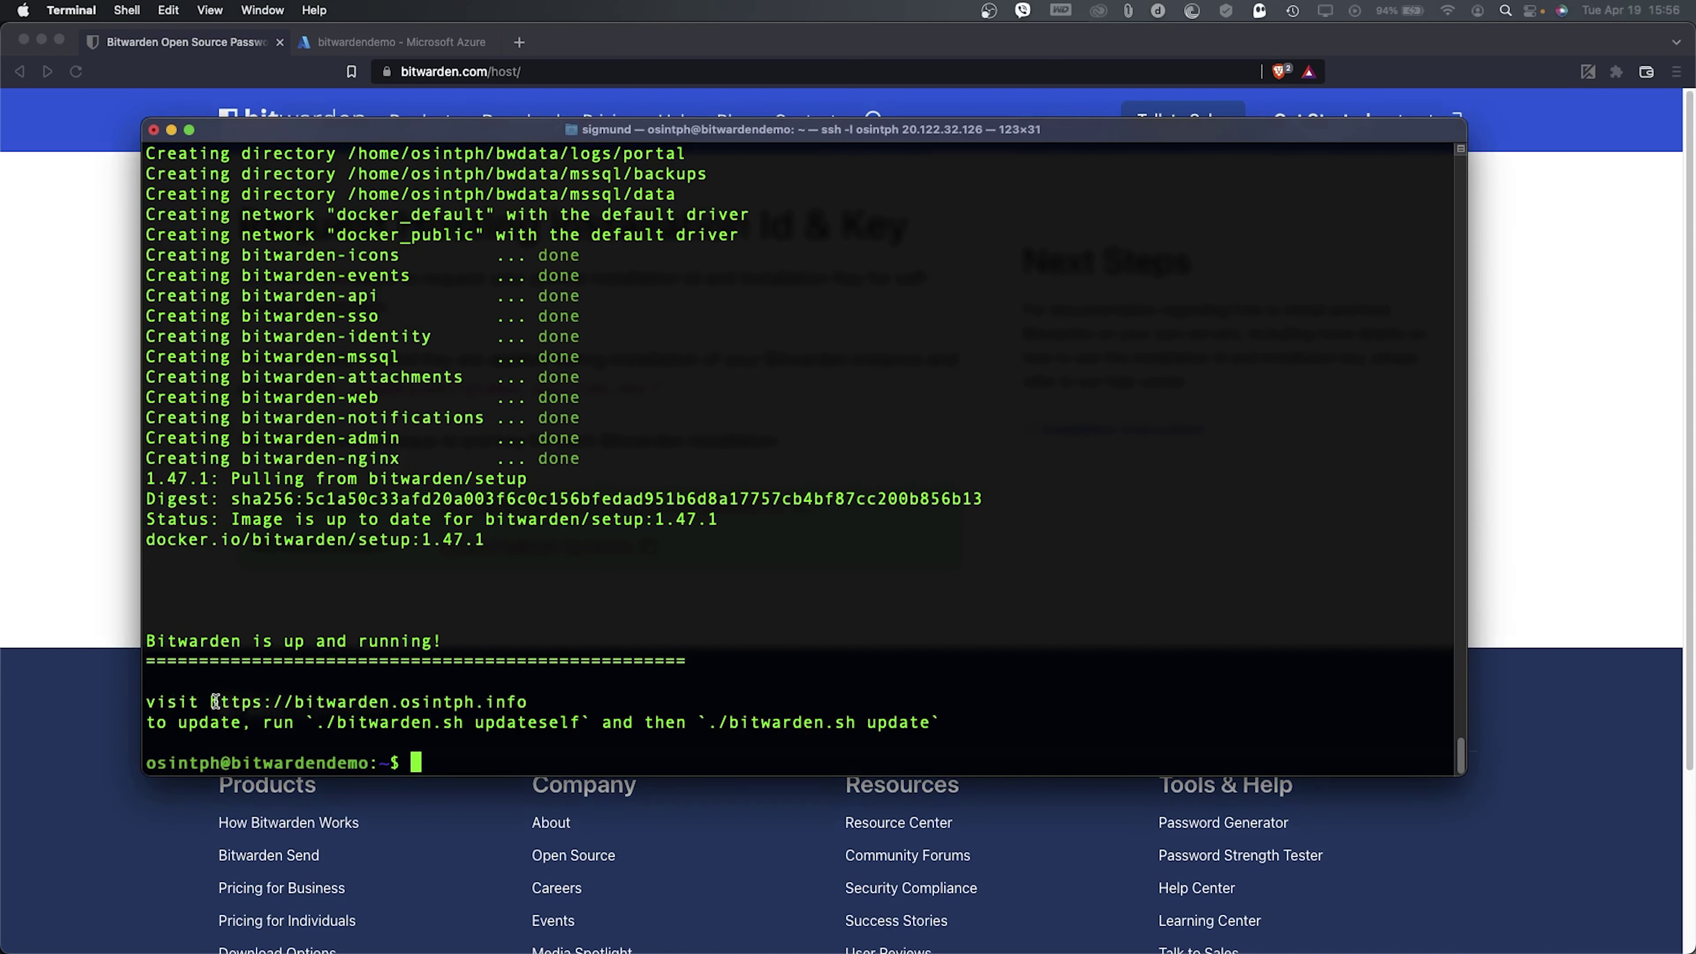
{"action": "left_click_drag", "start_coordinate": [211, 703], "coordinate": [527, 704]}
{"action": "key", "text": "super+c"}
{"action": "right_click", "coordinate": [526, 704]}
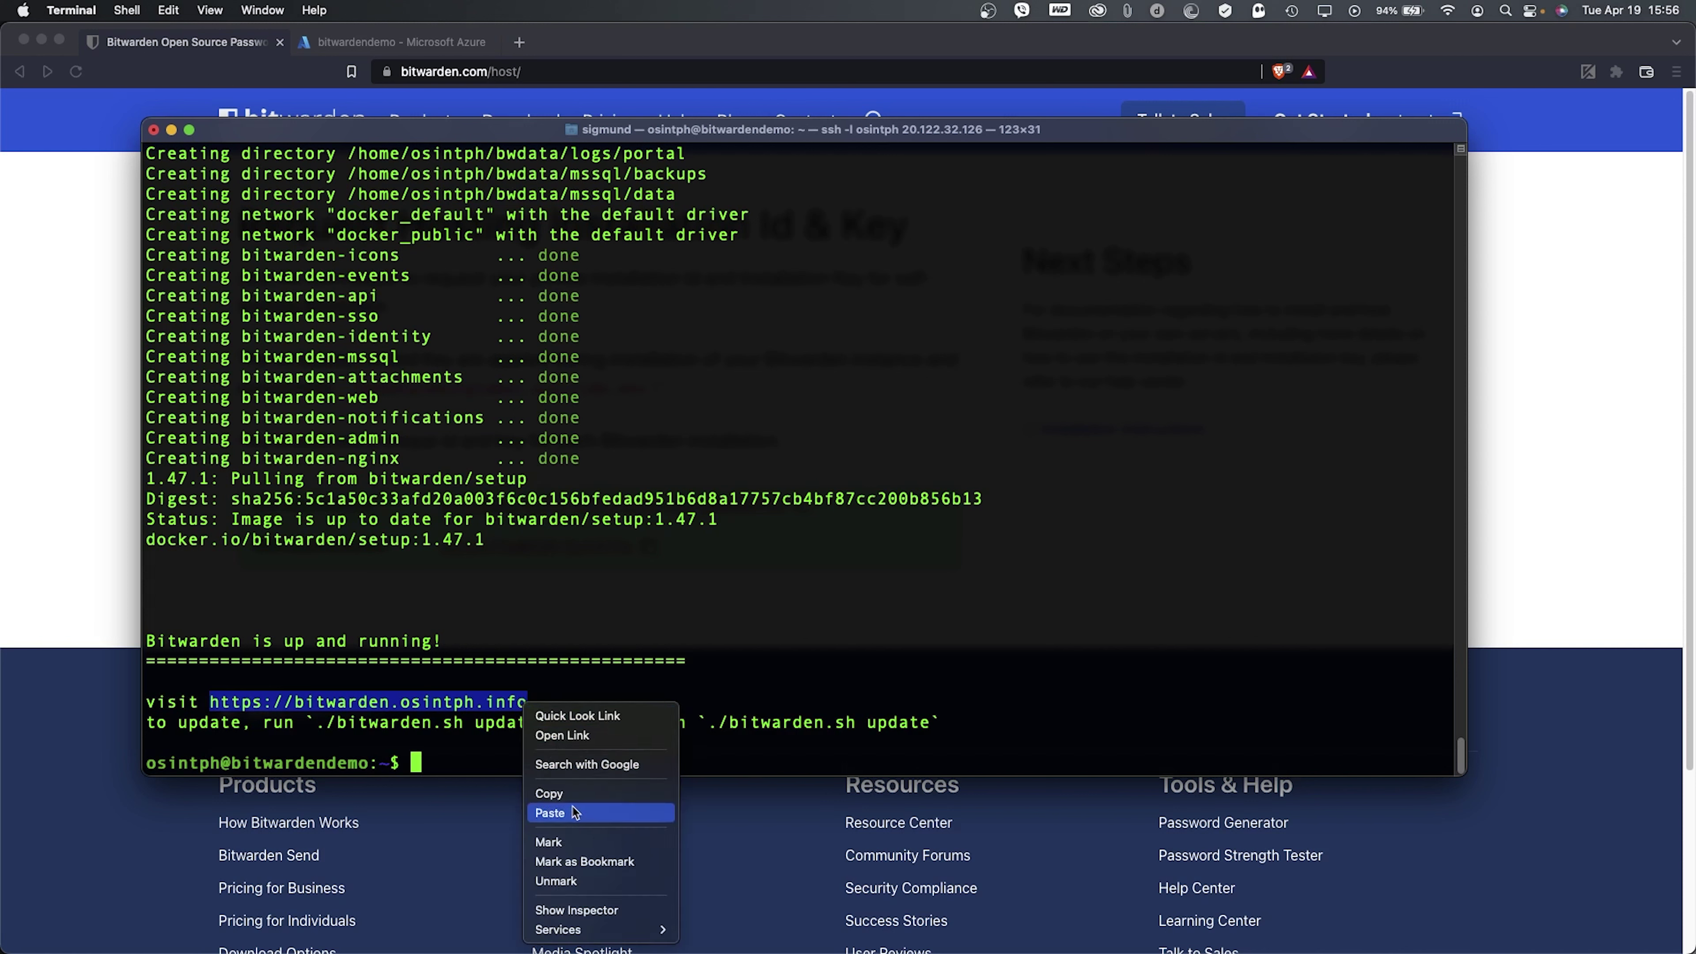
{"action": "left_click", "coordinate": [567, 793]}
- Open the copied Bitwarden address in a new Brave tab
{"action": "left_click", "coordinate": [70, 561]}
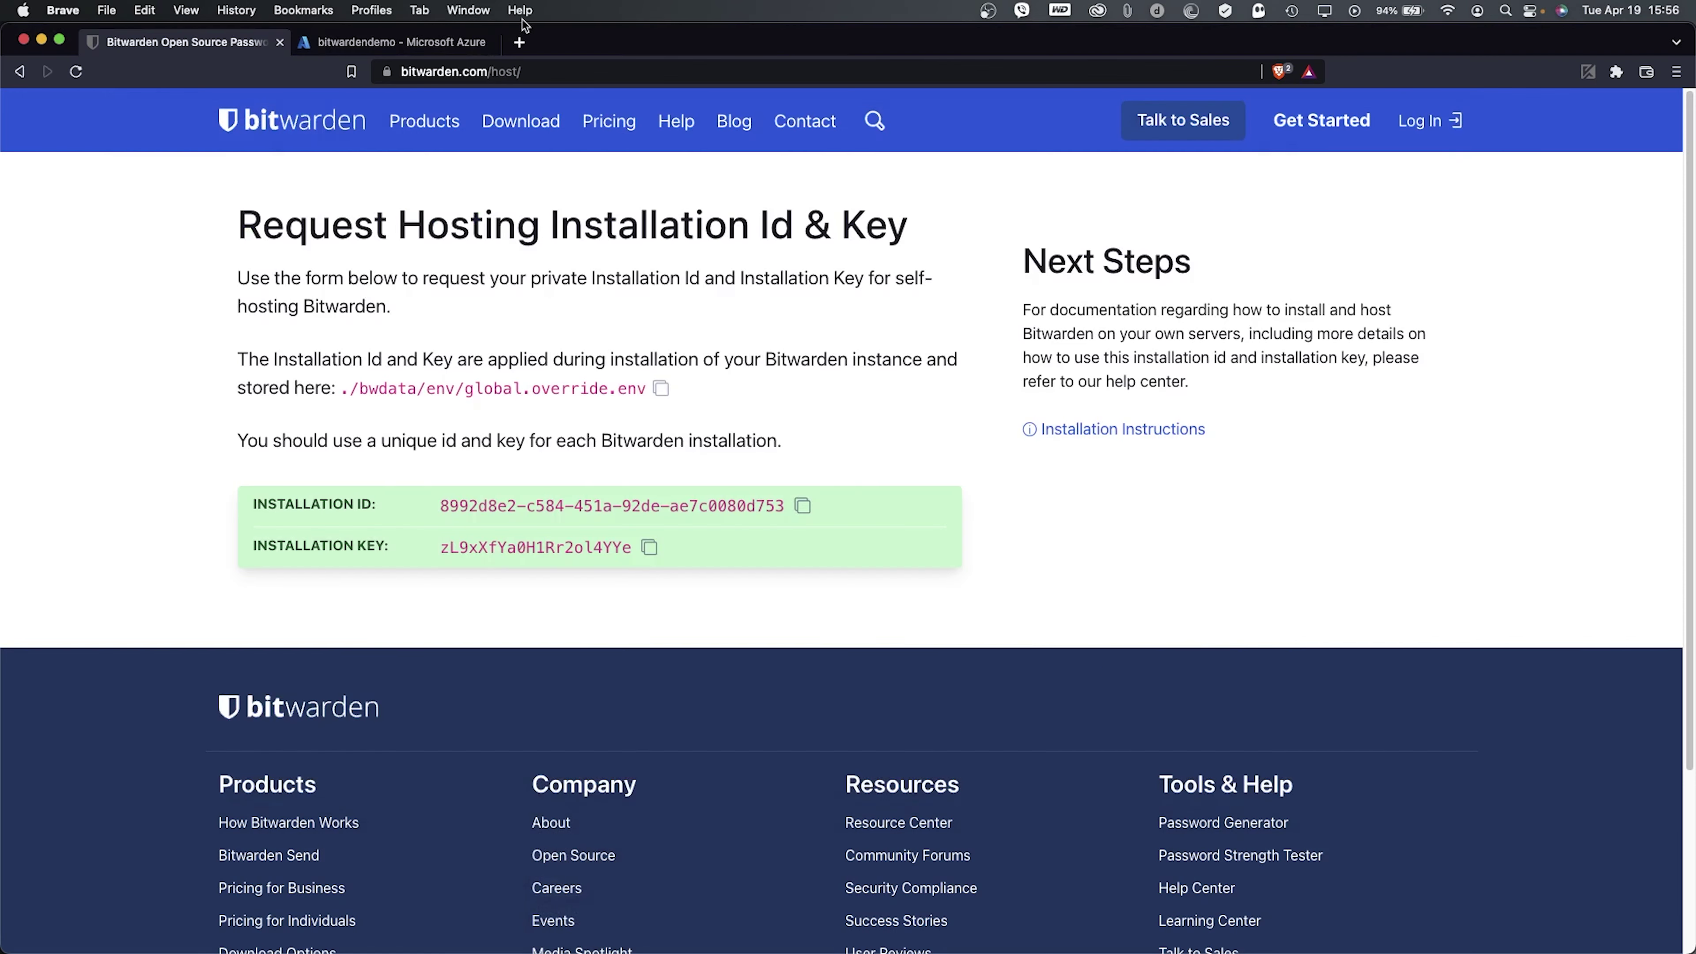
{"action": "left_click", "coordinate": [519, 42]}
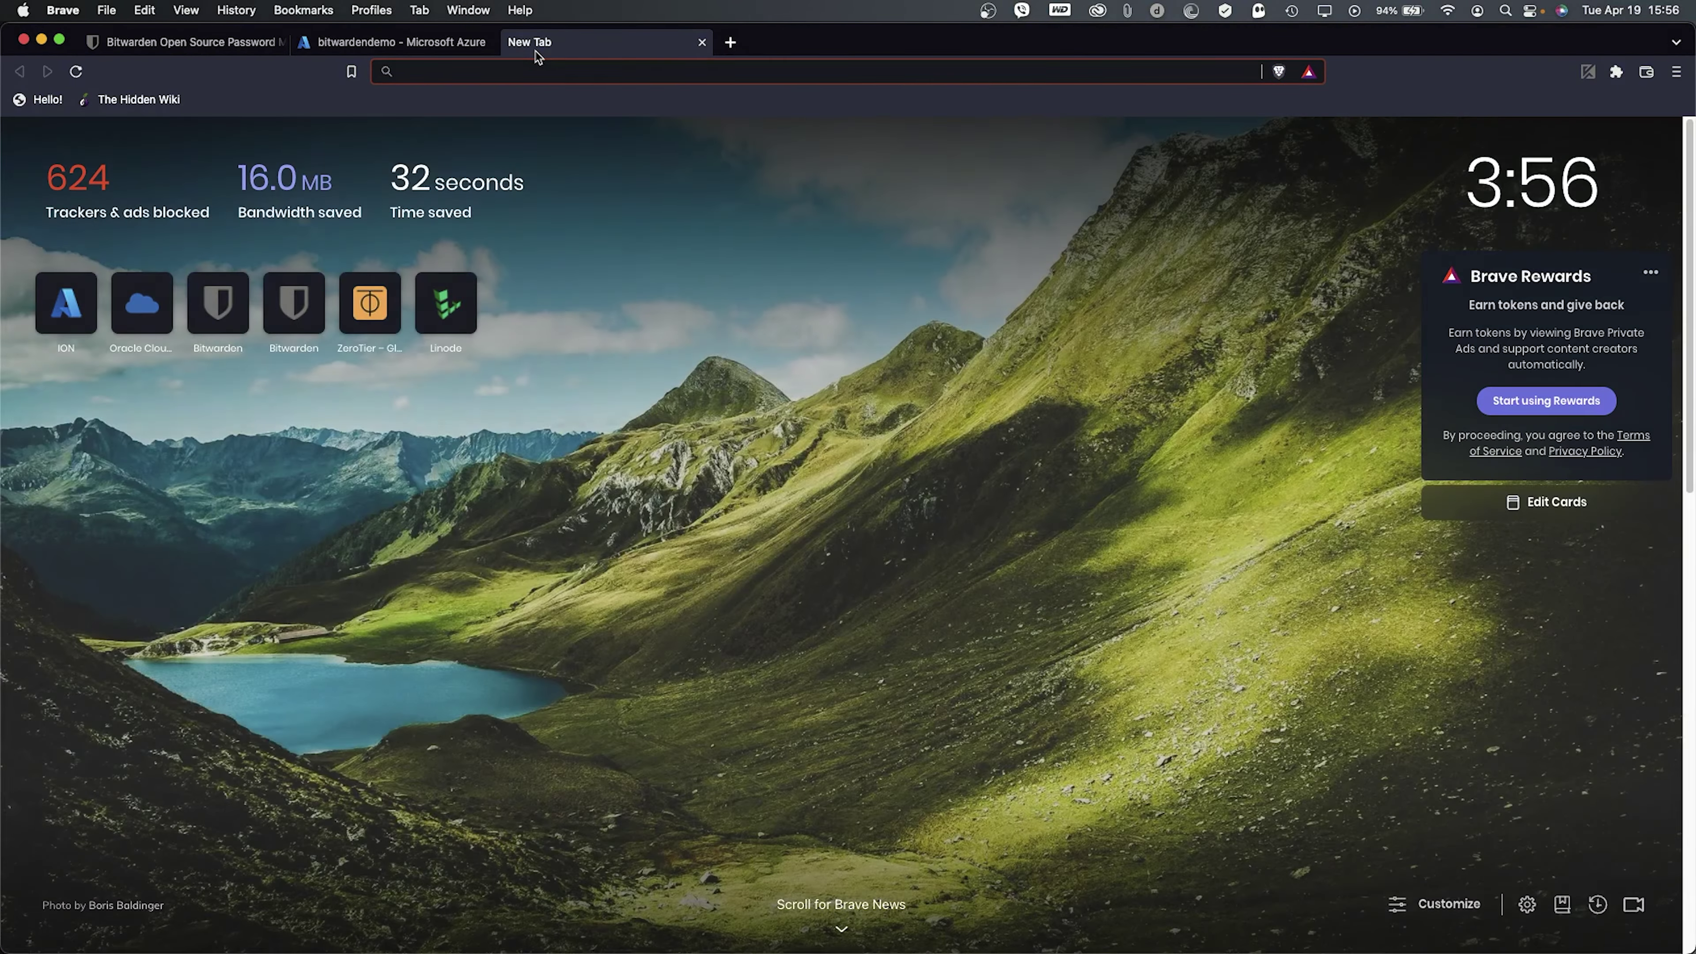
{"action": "key", "text": "super+v"}
{"action": "left_click", "coordinate": [634, 105]}
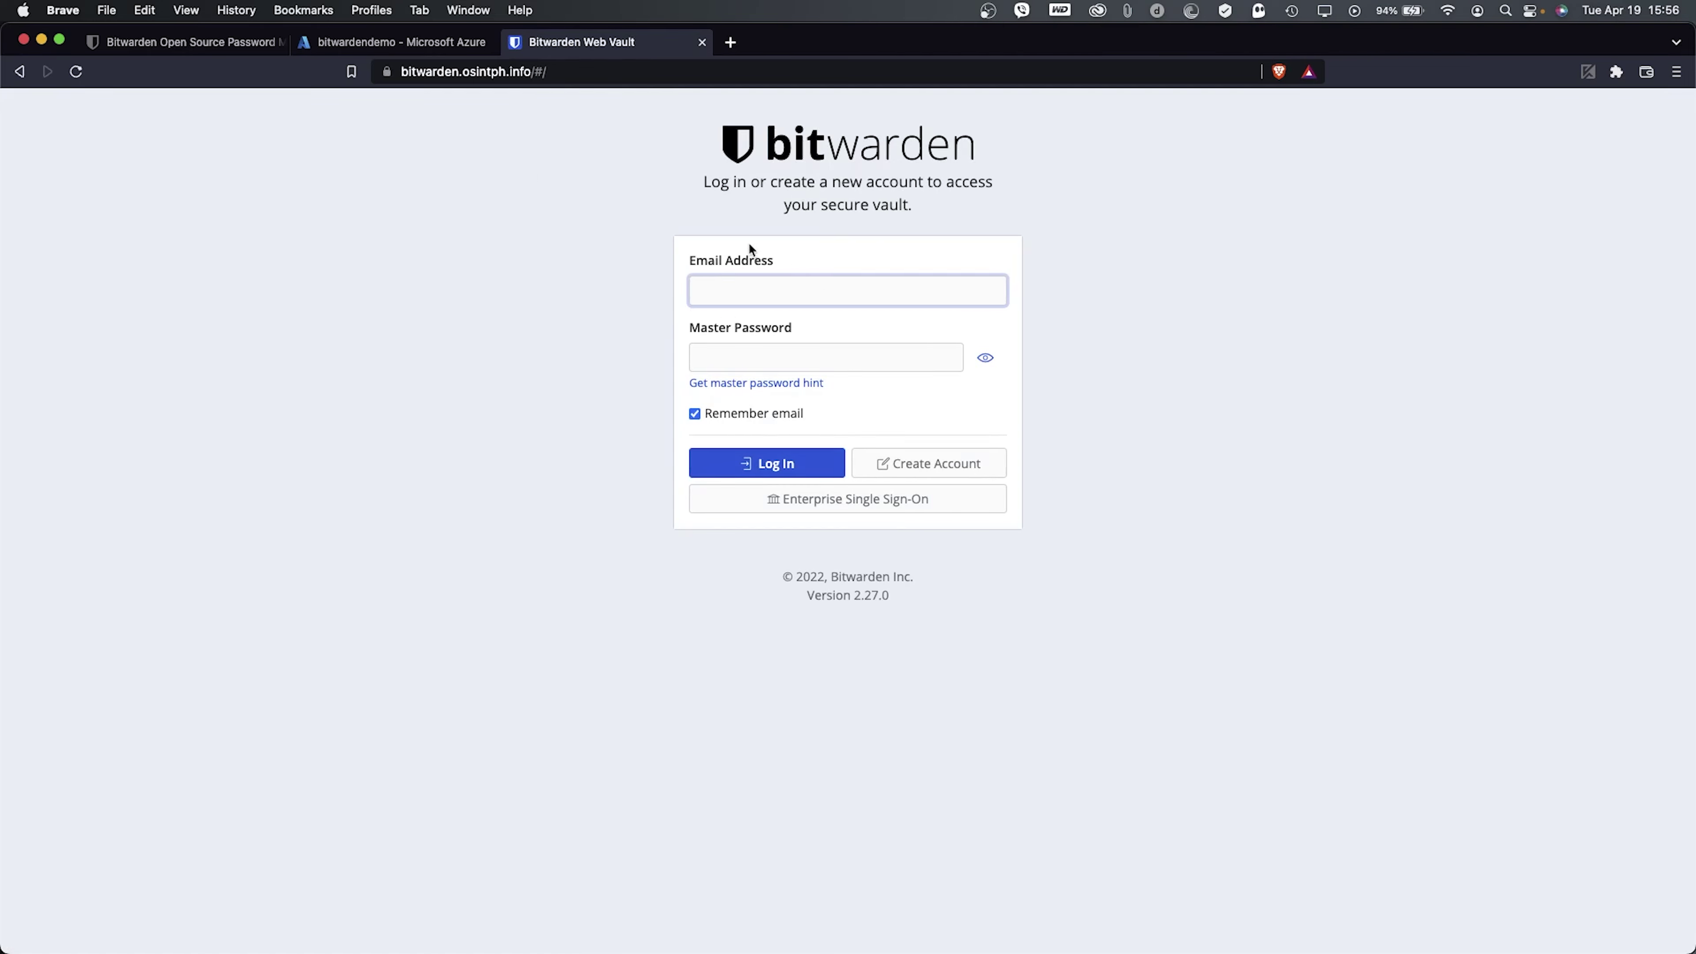
- Register an account with the admin e-mail, a name and master password, accepting the weak-password warning
{"action": "left_click", "coordinate": [981, 468]}
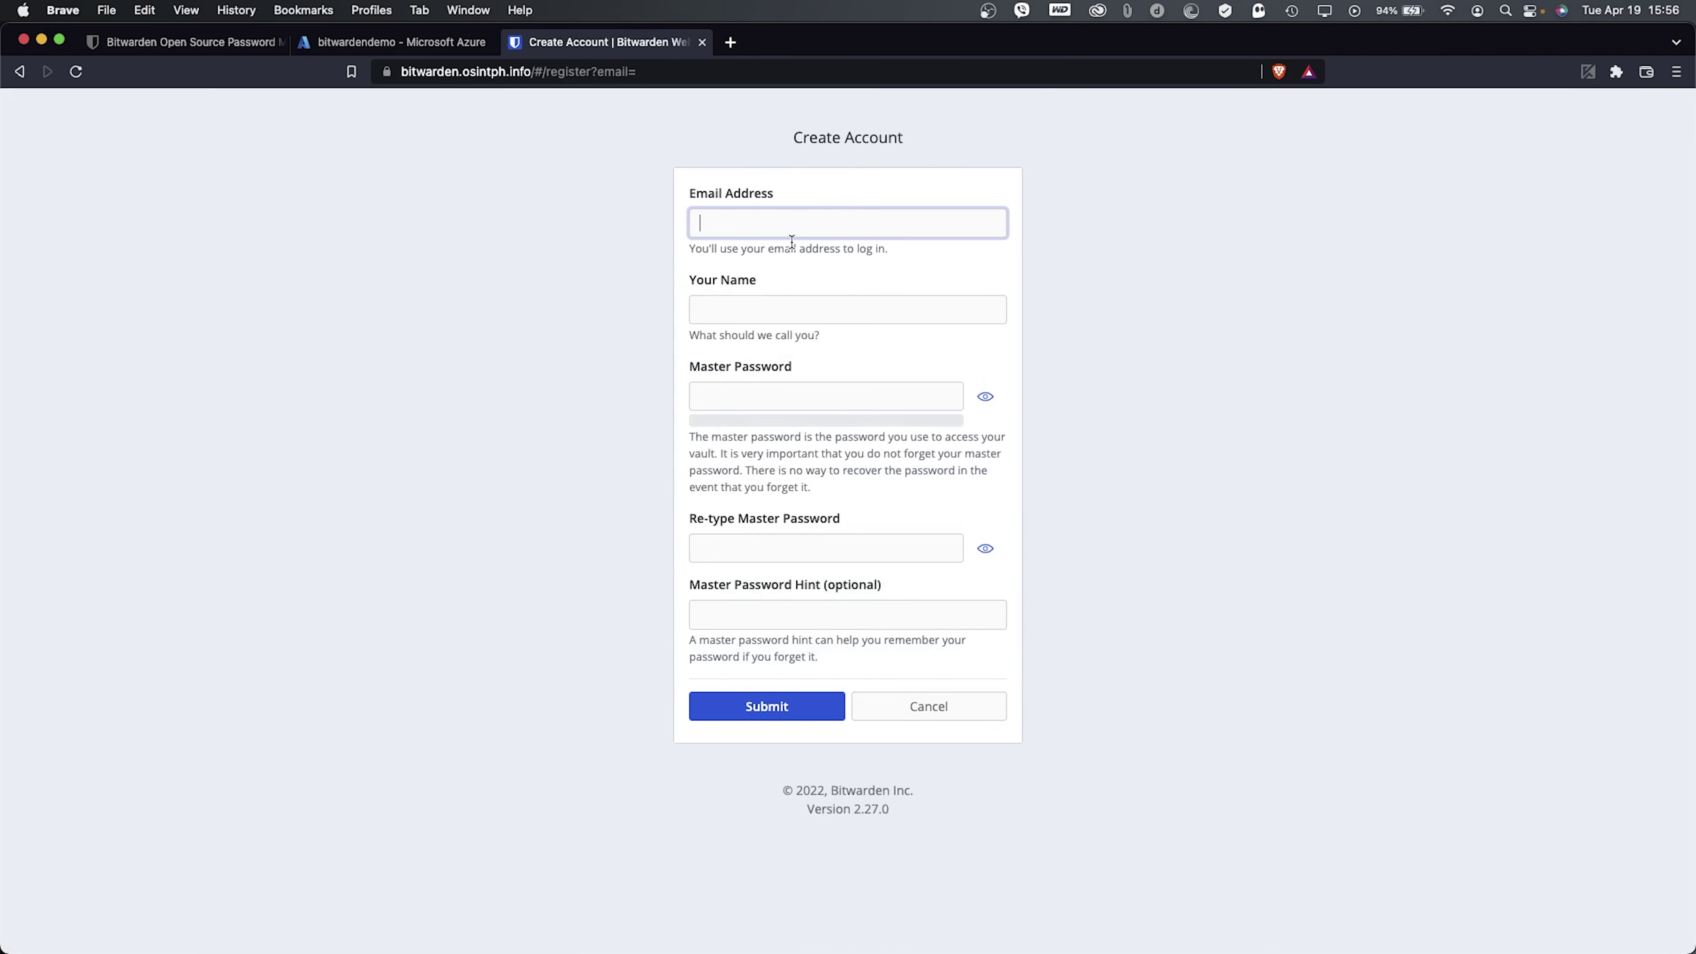
{"action": "key", "text": "Tab"}
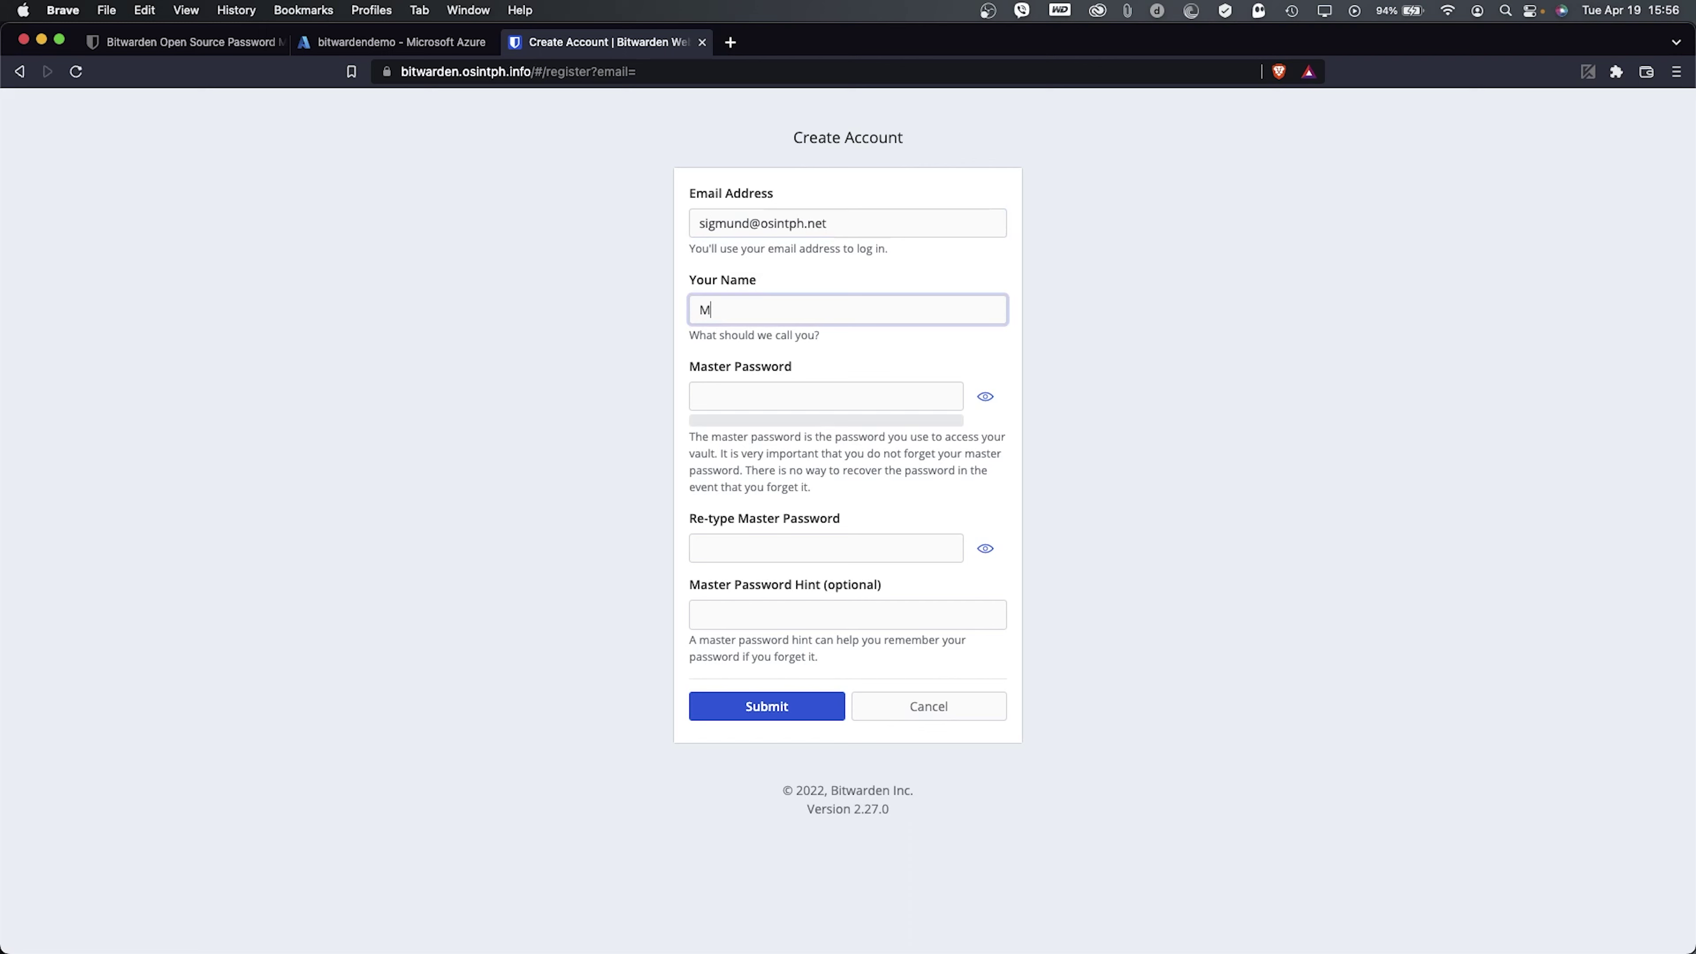
{"action": "left_click", "coordinate": [746, 396]}
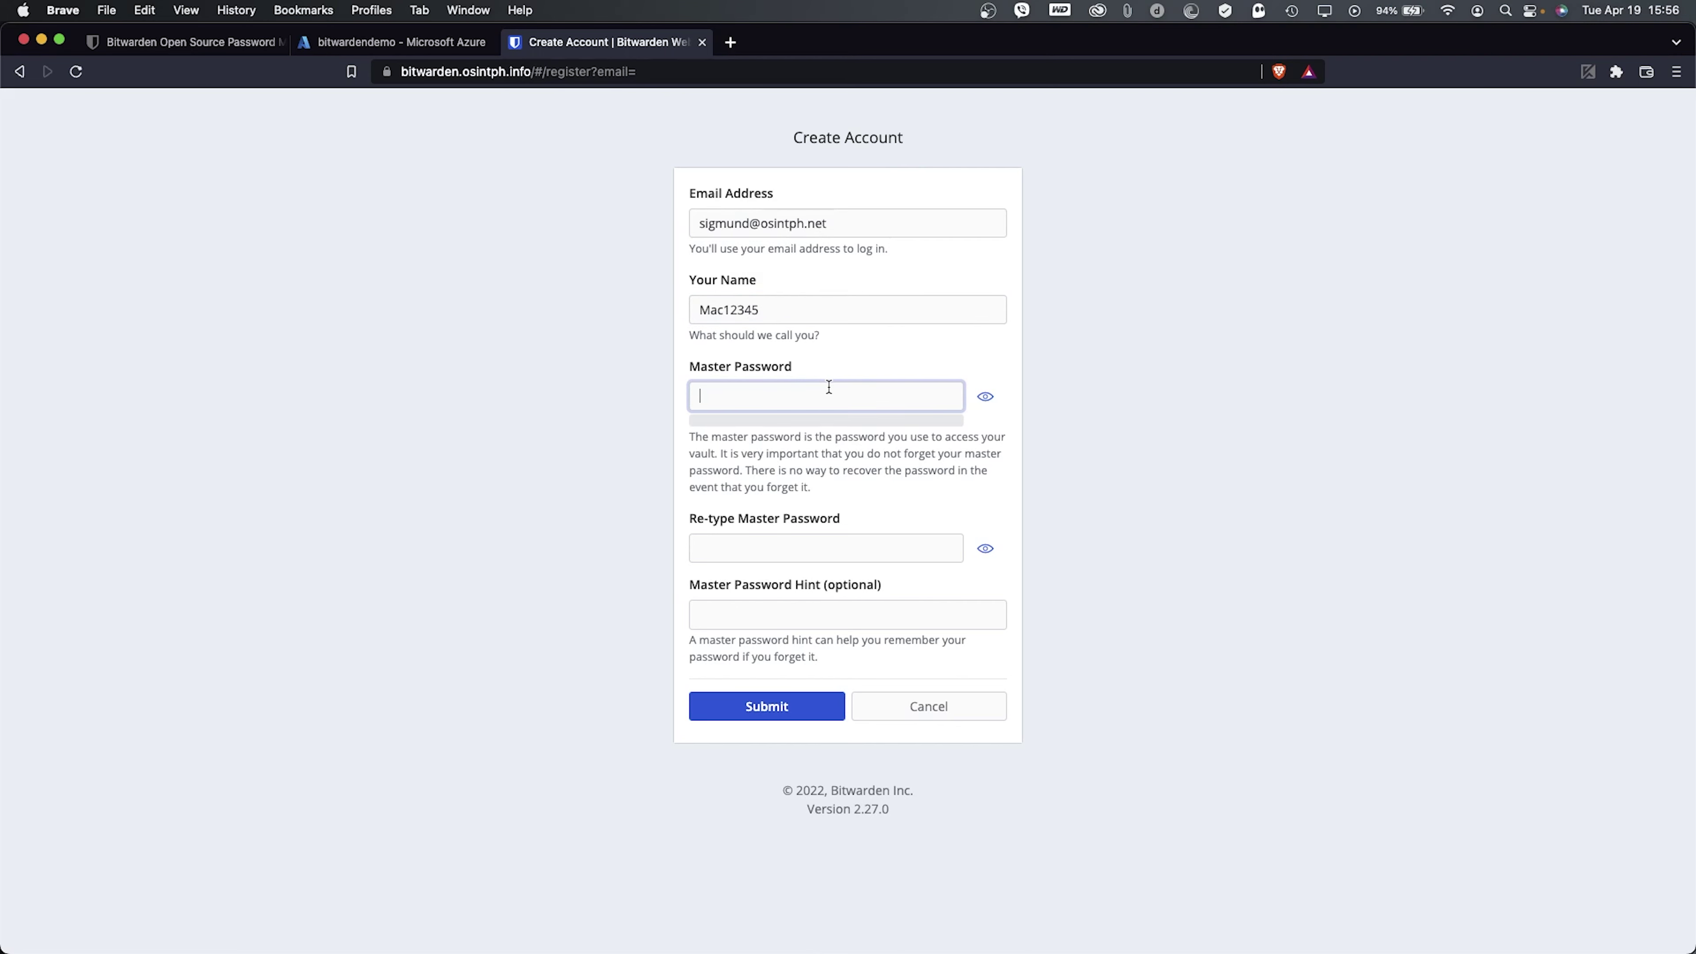
{"action": "key", "text": "Tab"}
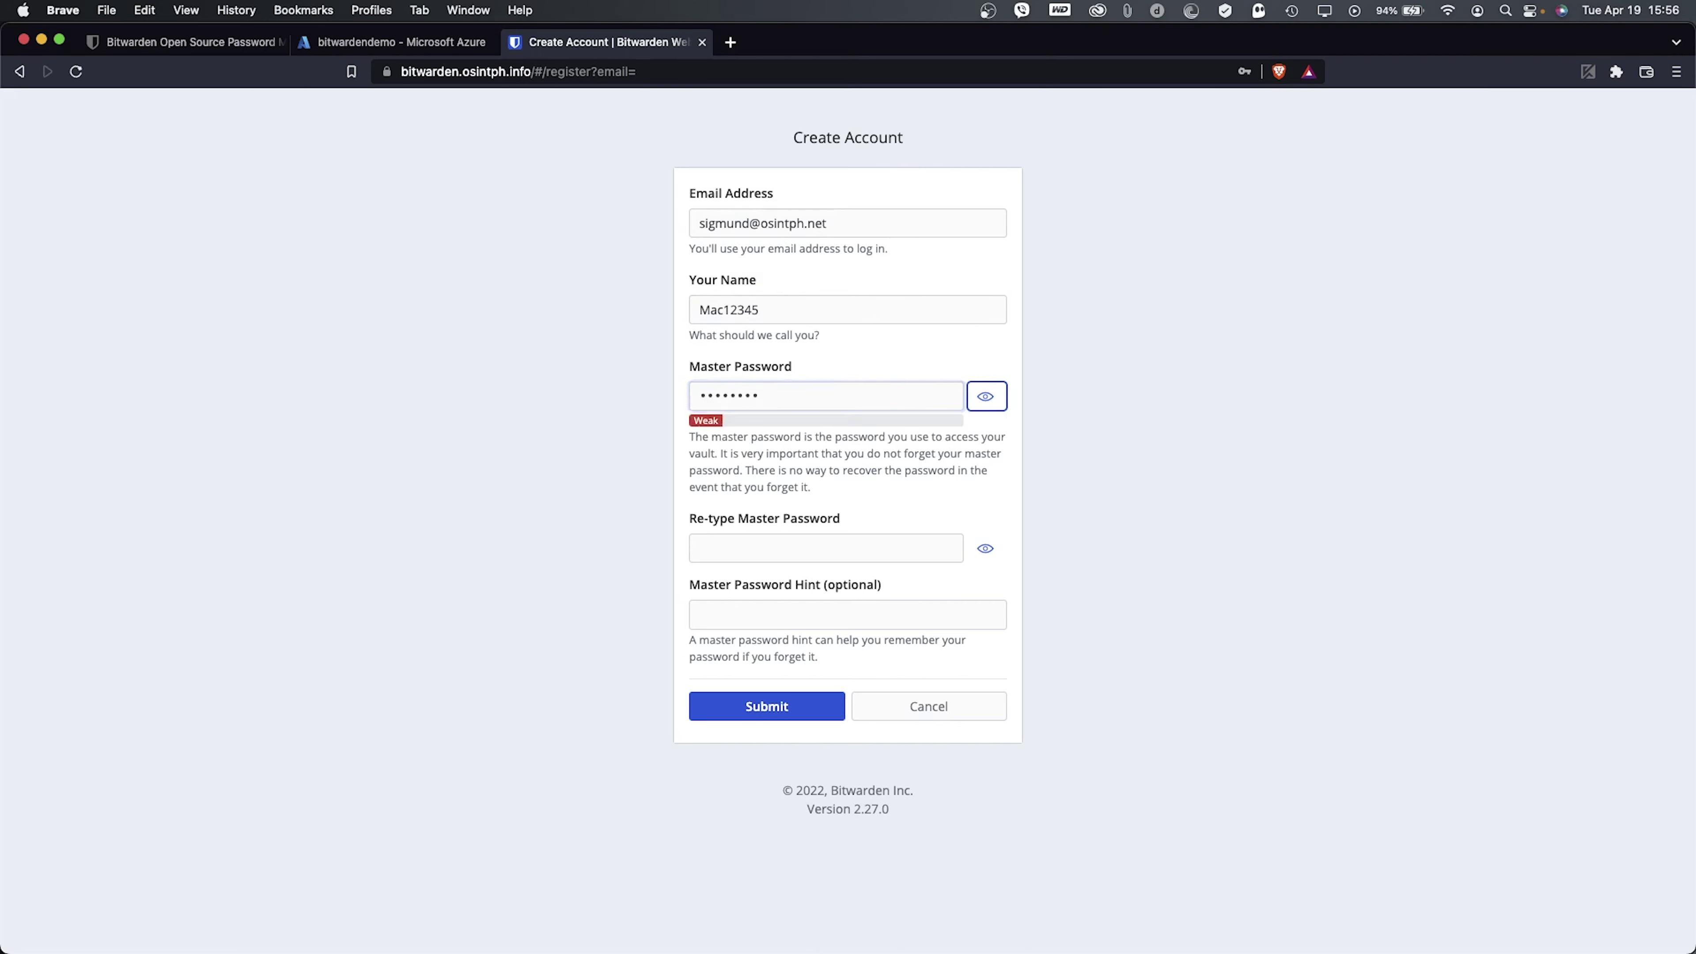
{"action": "left_click", "coordinate": [752, 546]}
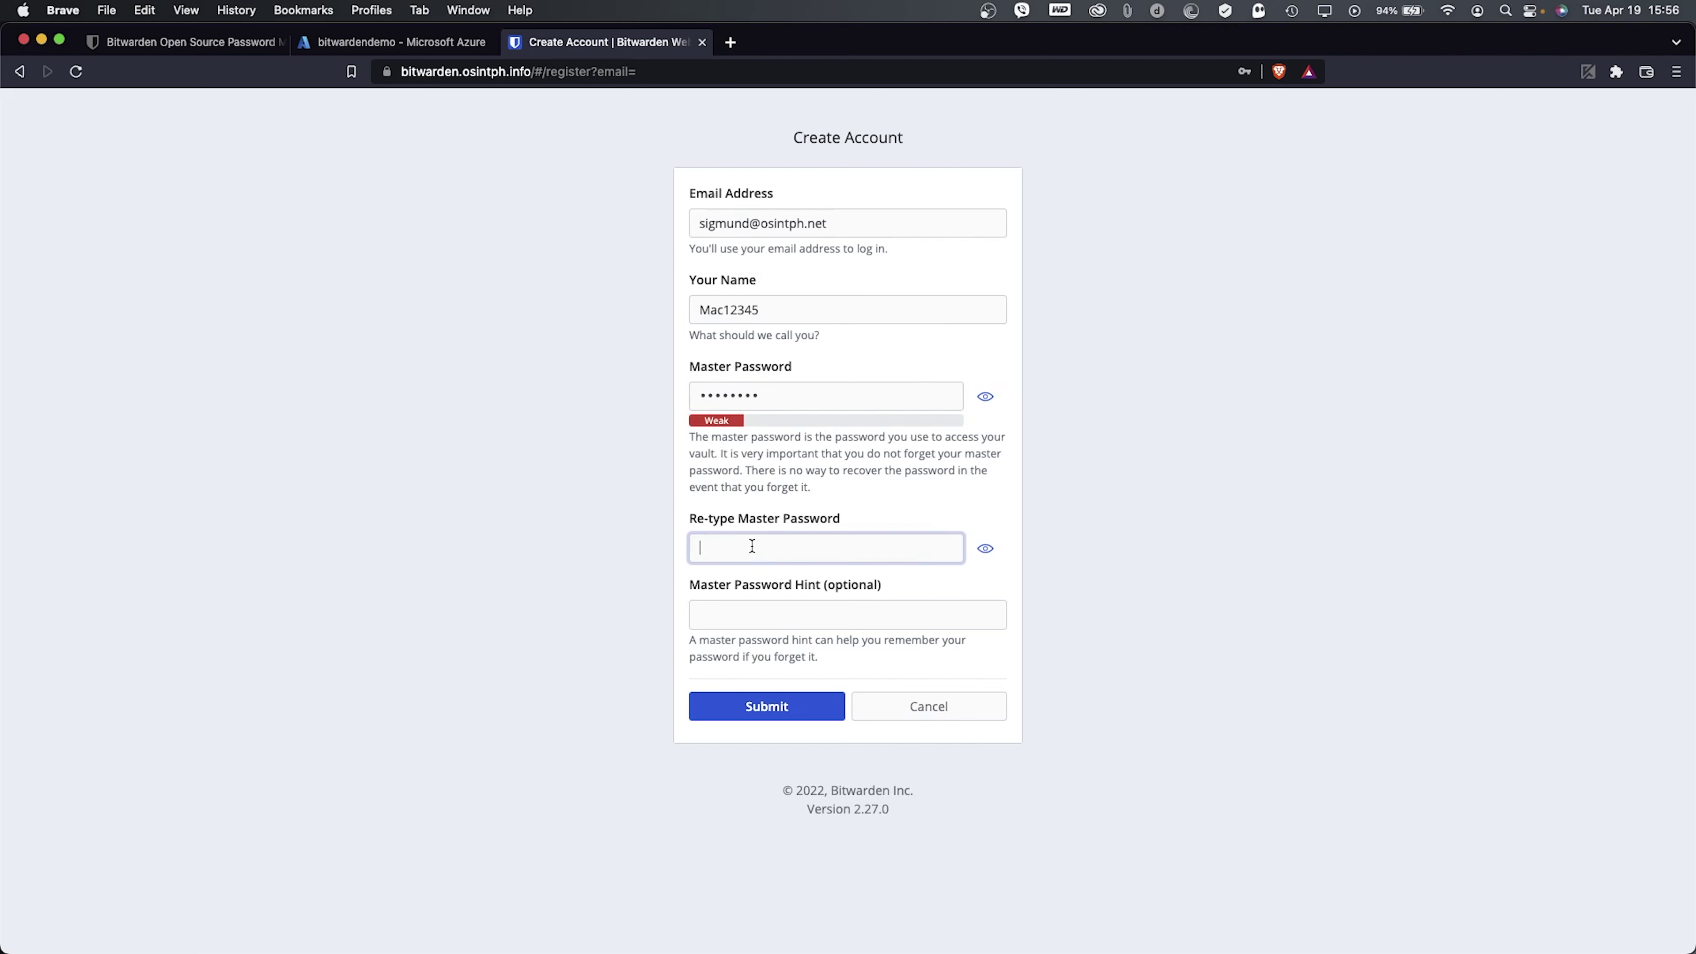
{"action": "left_click", "coordinate": [771, 707]}
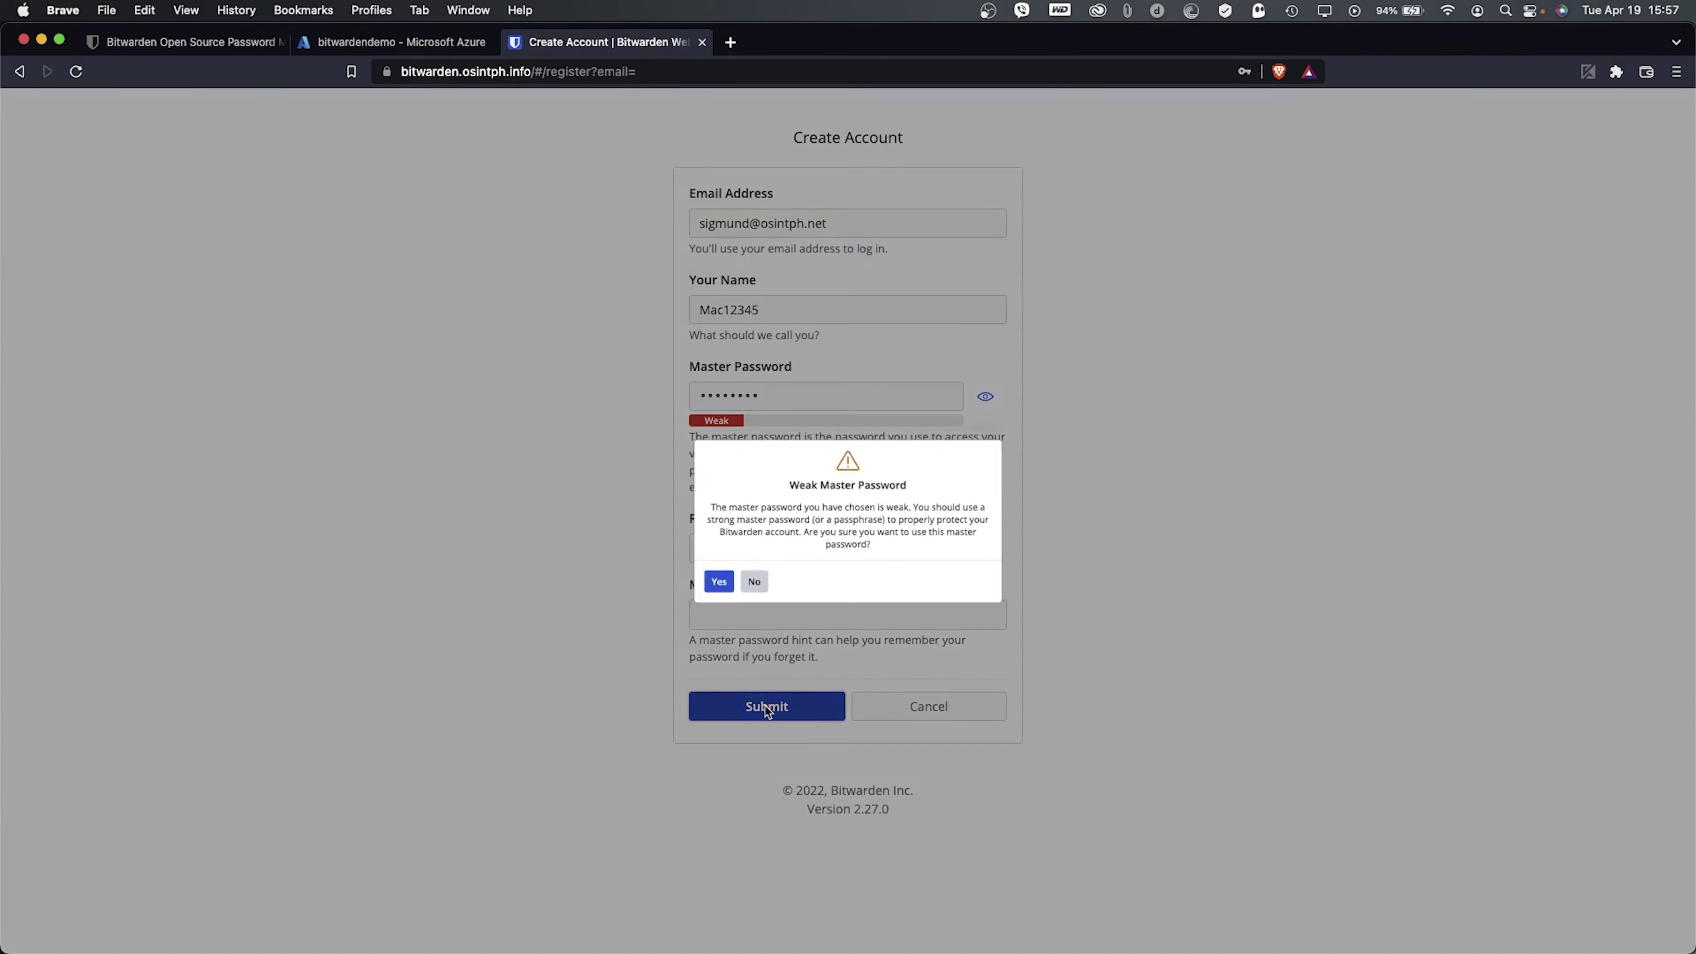
{"action": "left_click", "coordinate": [678, 607]}
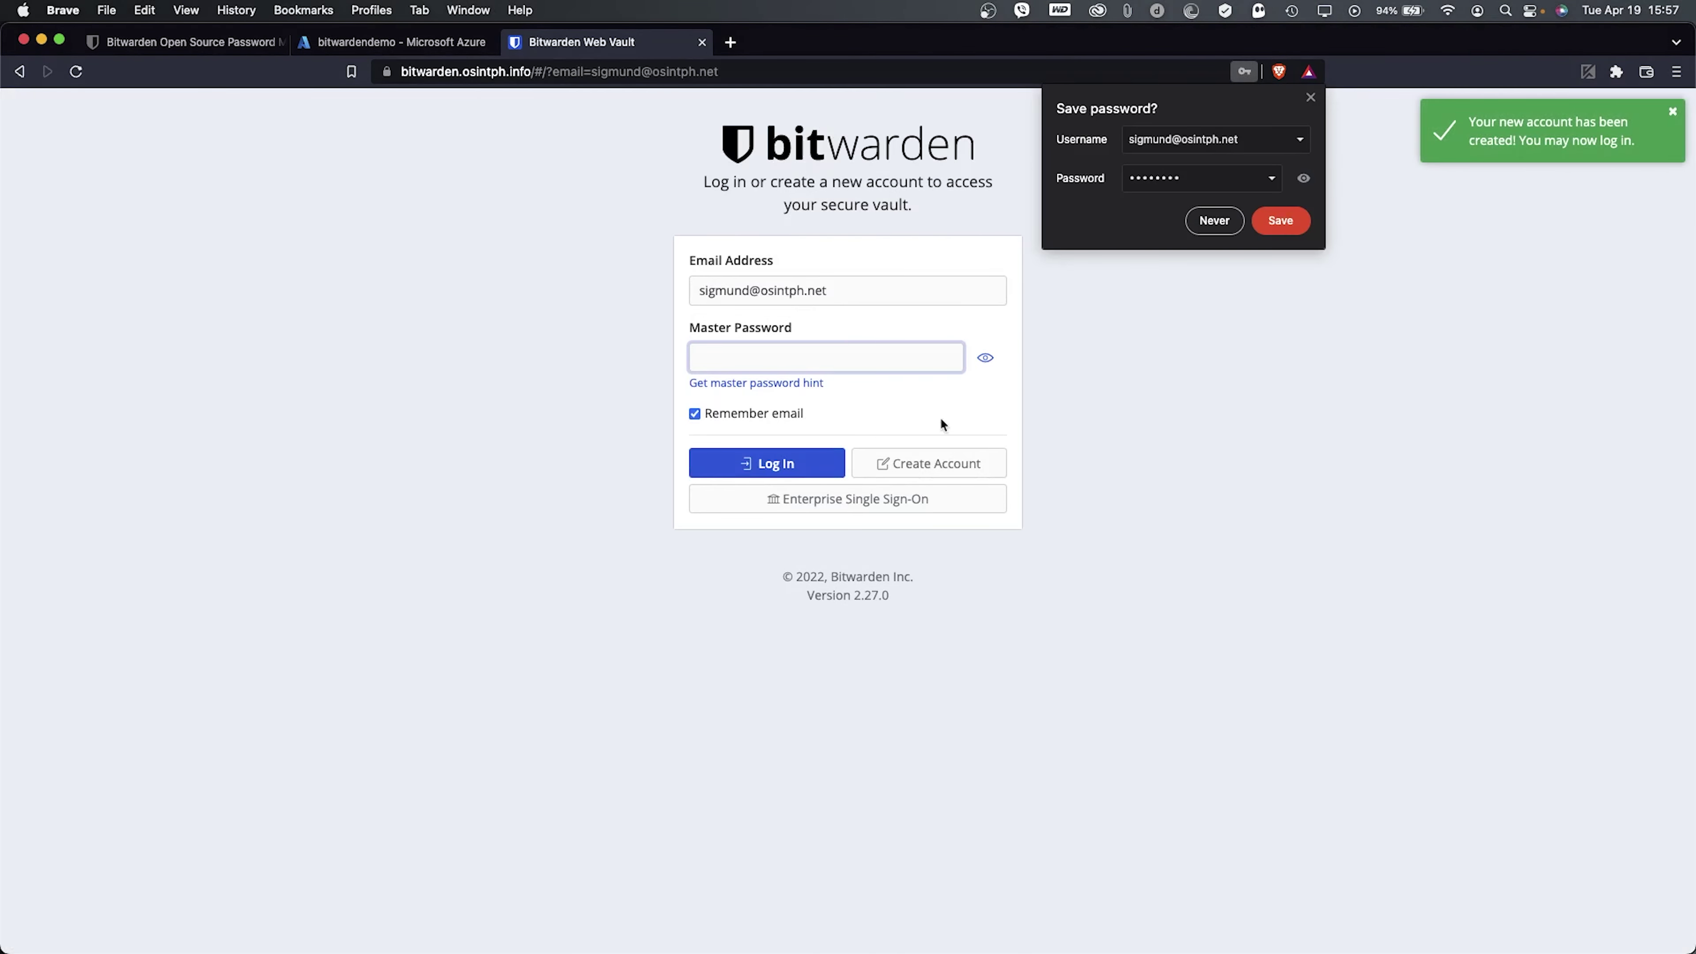
- Log in to the new account with its master password, declining Brave's save-password prompts
{"action": "left_click", "coordinate": [1209, 231]}
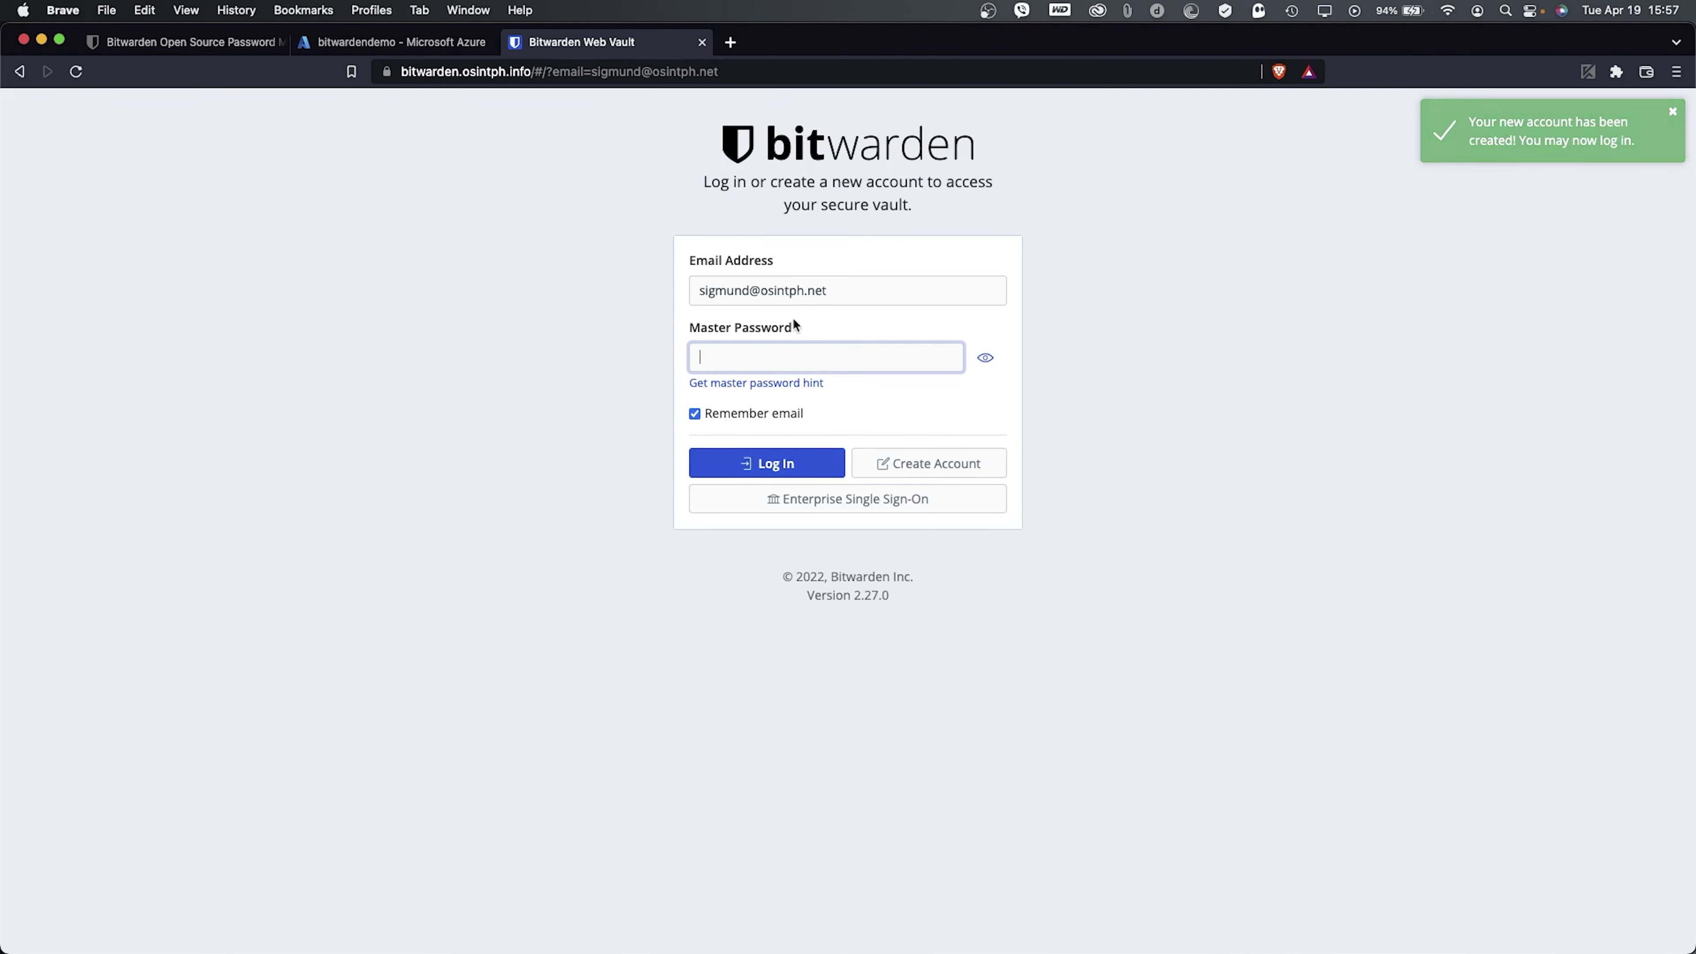
{"action": "type", "text": "•••"}
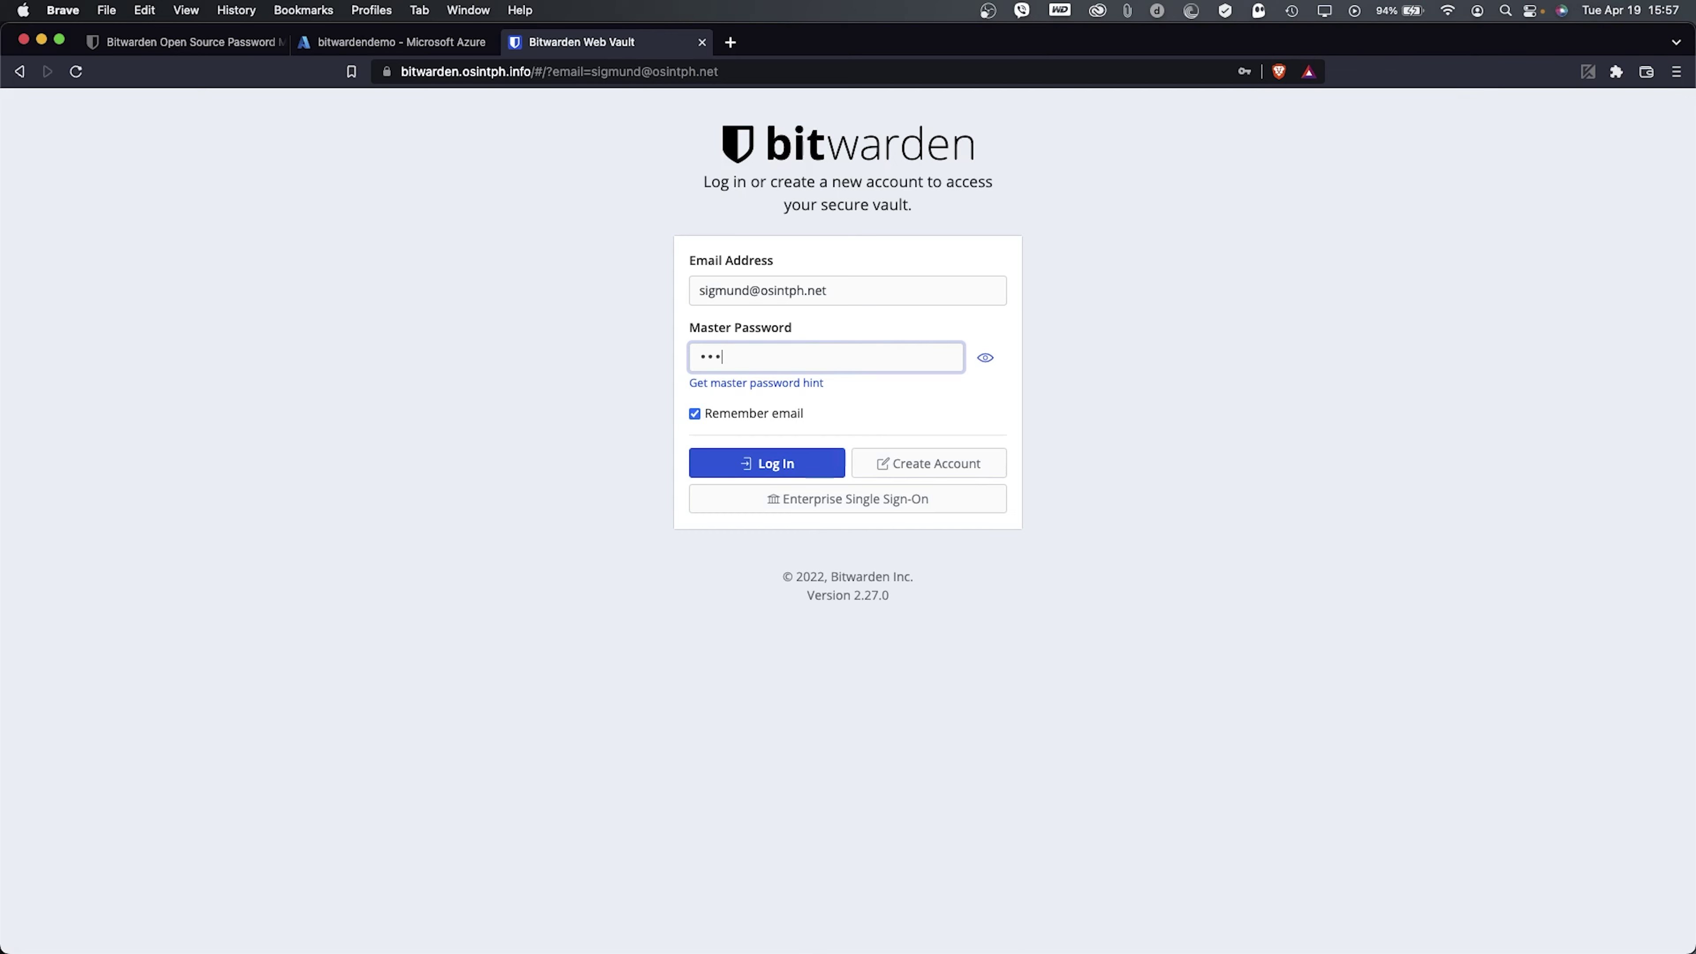
{"action": "type", "text": "••••••"}
{"action": "key", "text": "Return"}
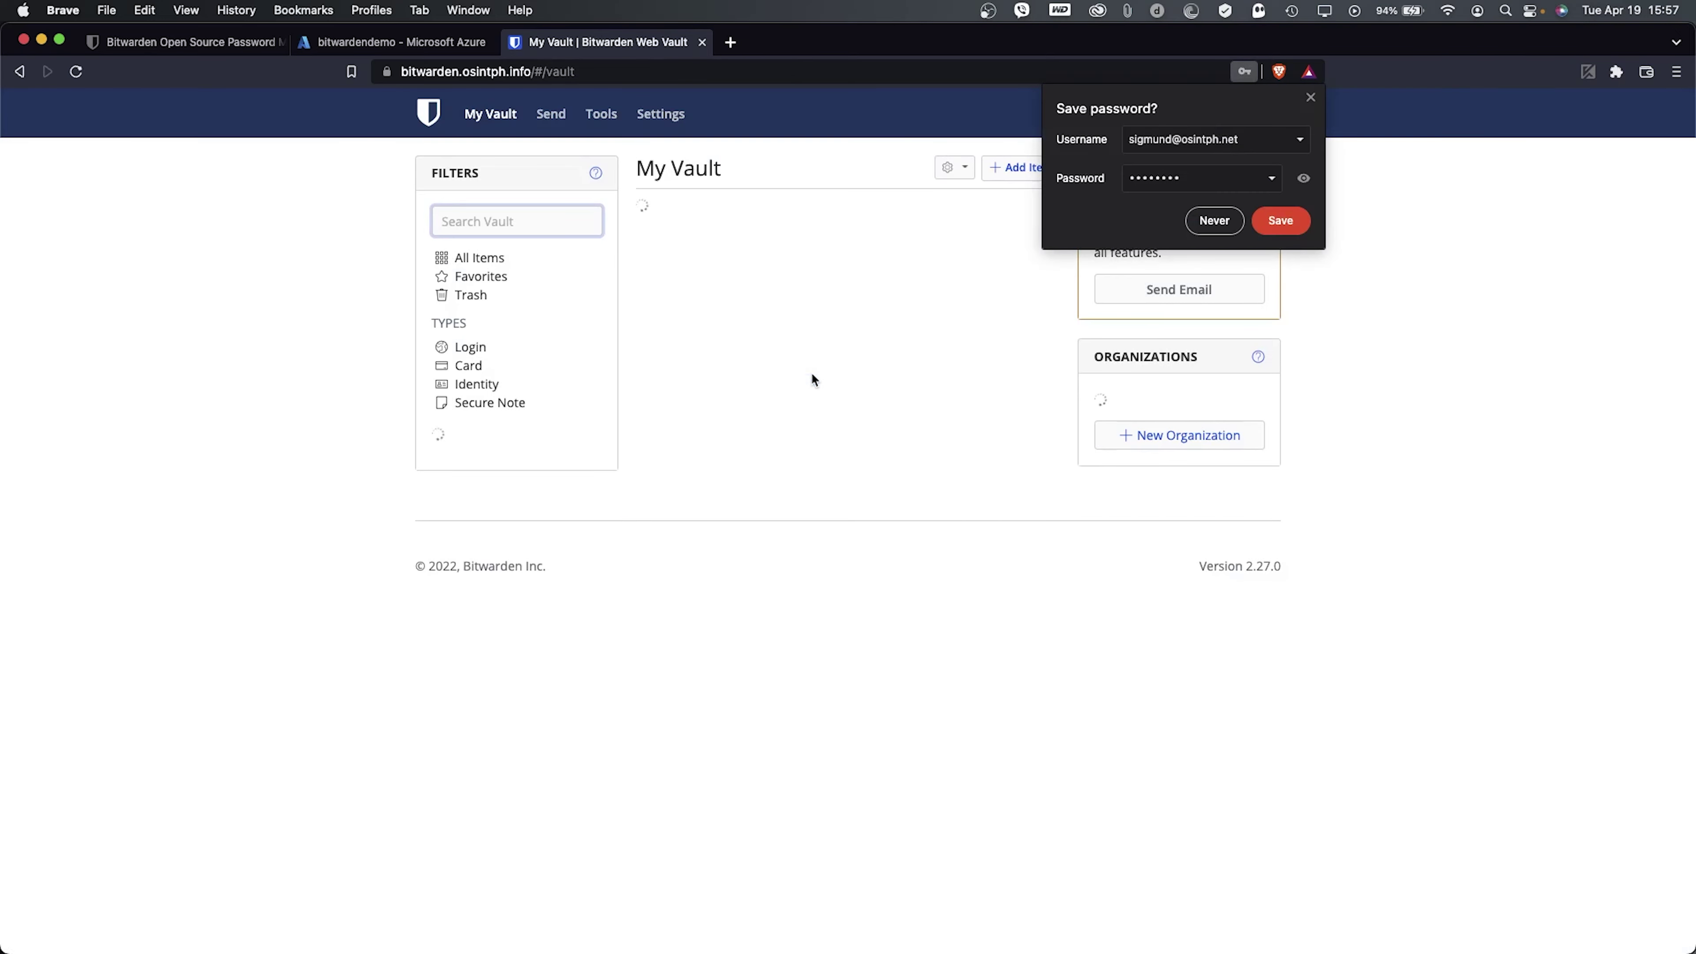
{"action": "left_click", "coordinate": [1239, 227]}
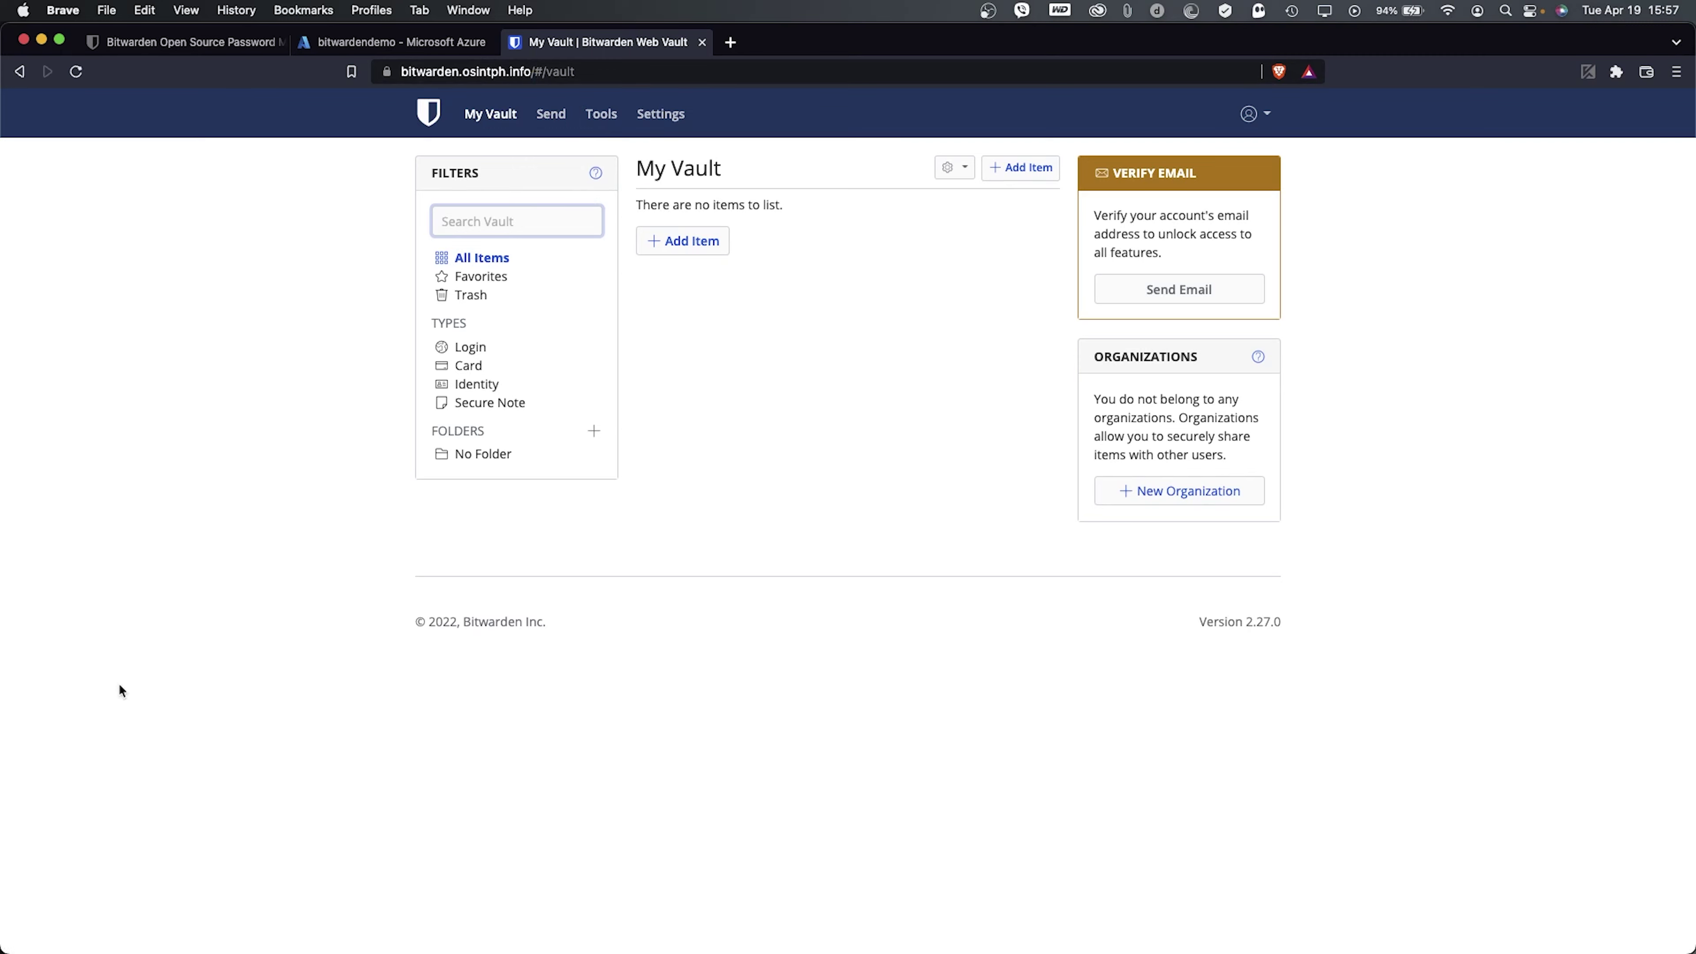
- Add the admin's e-mail to adminSettings__admins in global.override.env and save the file
{"action": "key", "text": "super+Tab"}
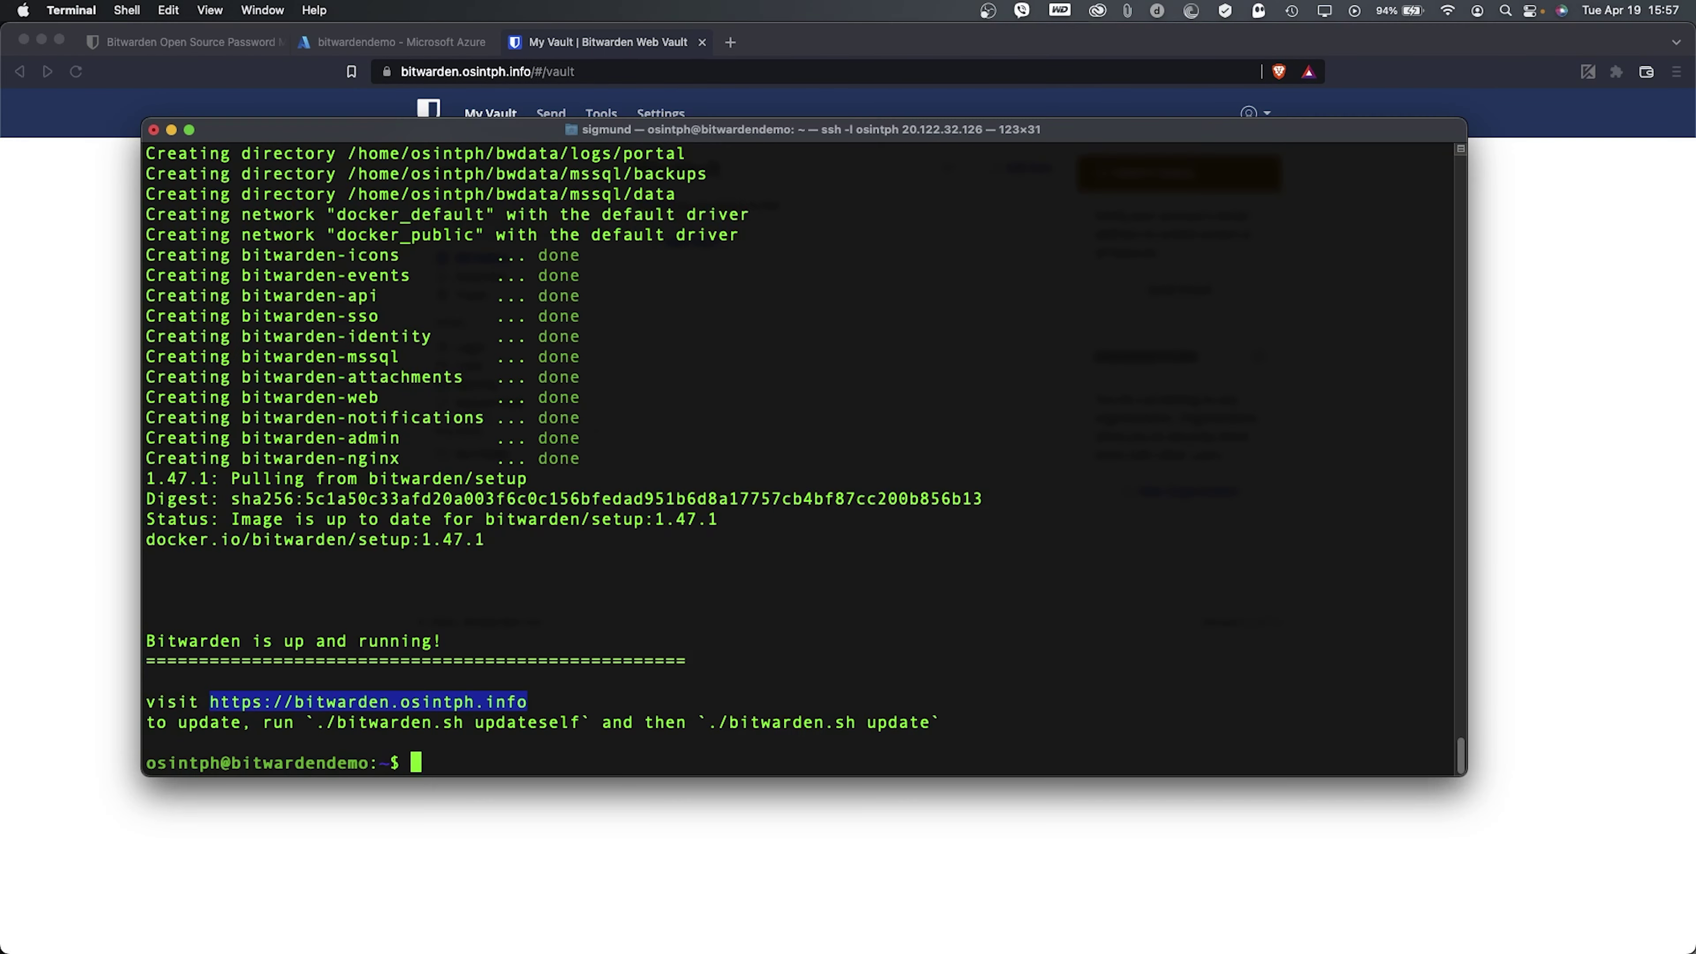
{"action": "key", "text": "Up"}
{"action": "key", "text": "Up"}
{"action": "key", "text": "Up"}
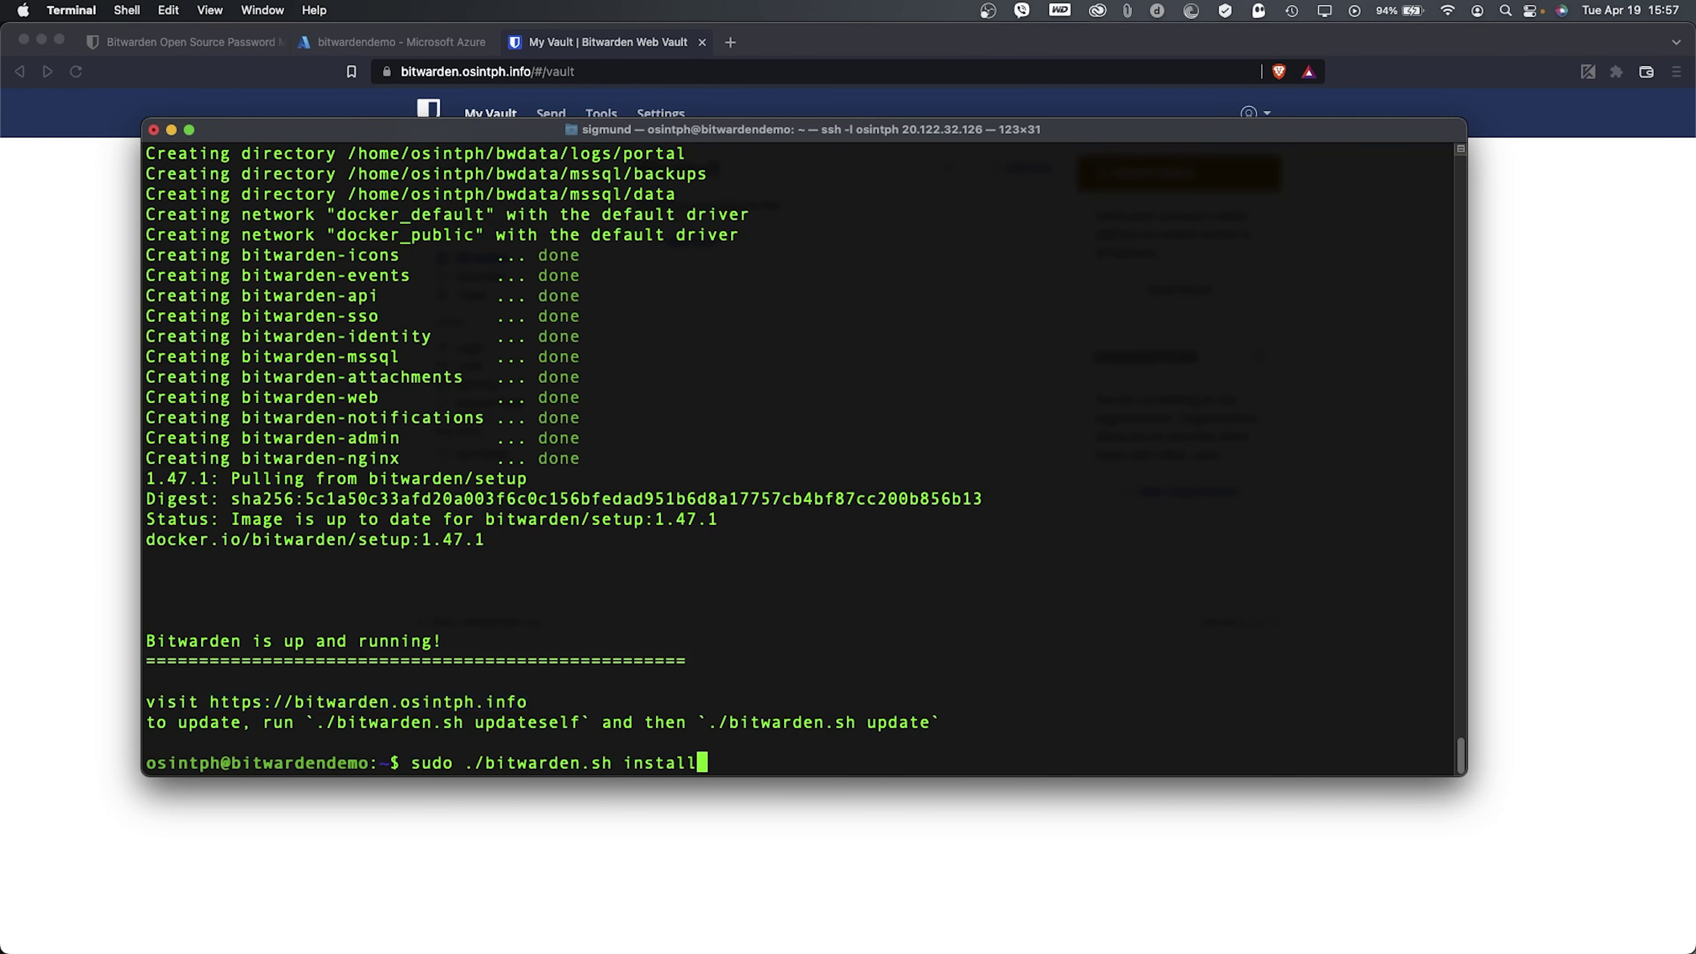
{"action": "key", "text": "Up"}
{"action": "key", "text": "Up"}
{"action": "key", "text": "Down"}
{"action": "key", "text": "Return"}
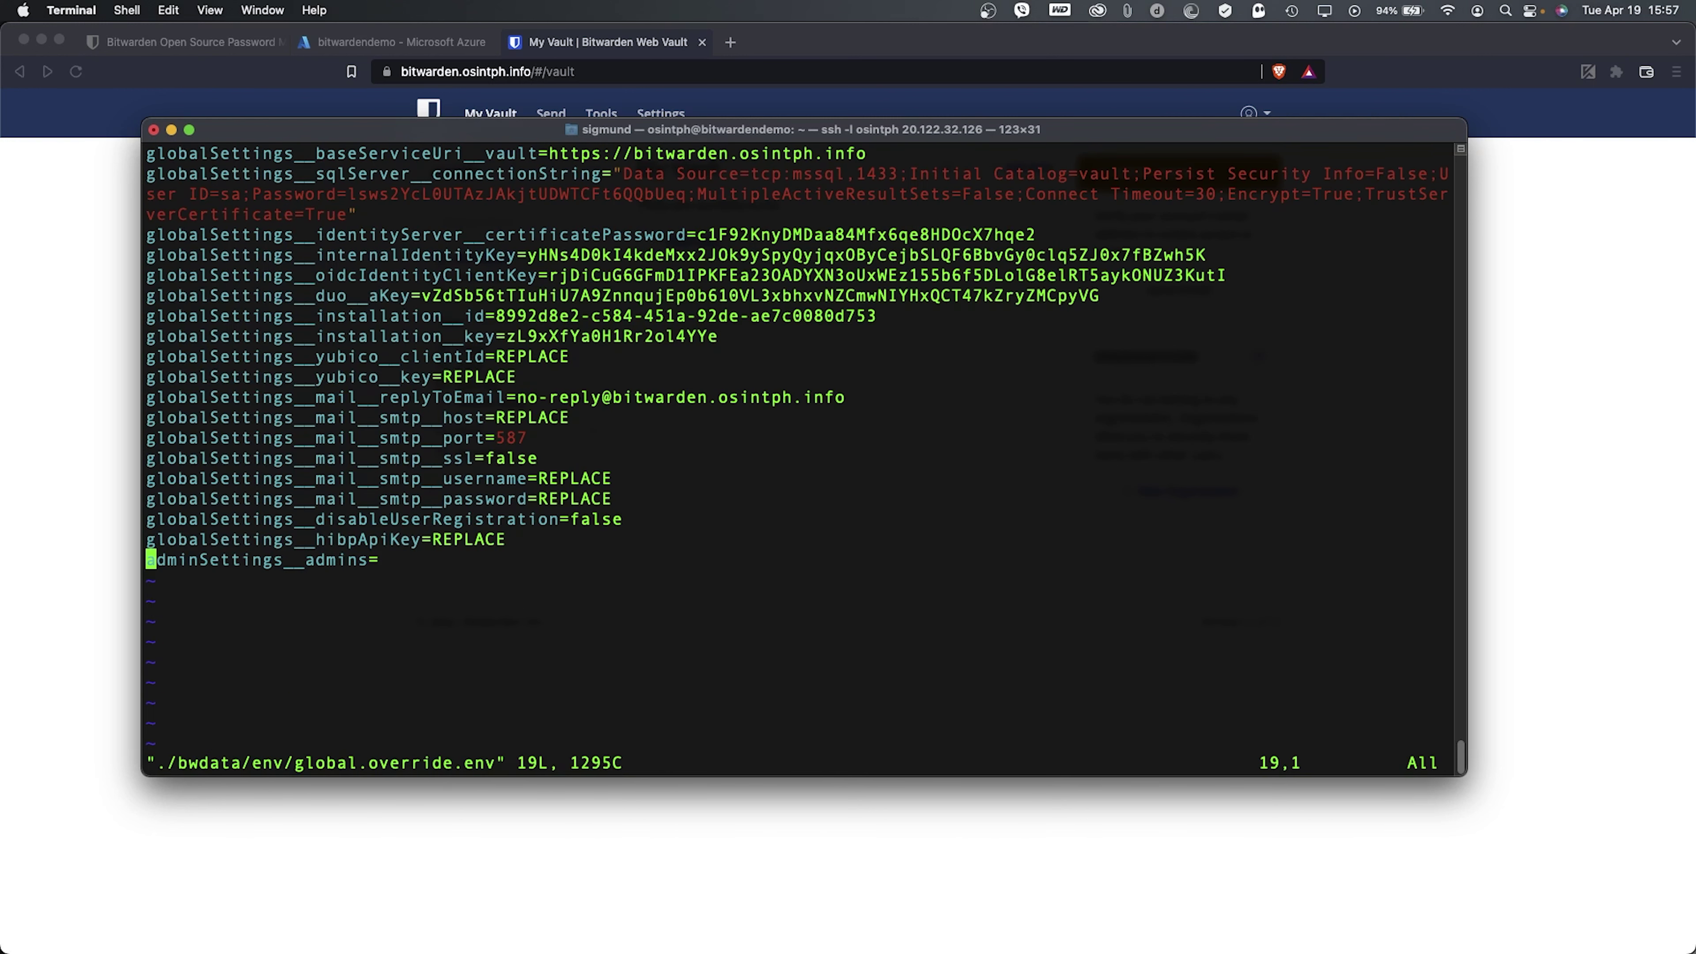
{"action": "key", "text": "Right"}
{"action": "key", "text": "Right"}
{"action": "key", "text": "Right"}
{"action": "key", "text": "Right"}
{"action": "key", "text": "Right"}
{"action": "key", "text": "Right"}
{"action": "key", "text": "Right"}
{"action": "key", "text": "Right"}
{"action": "key", "text": "Right"}
{"action": "key", "text": "Right"}
{"action": "key", "text": "Right"}
{"action": "key", "text": "Right"}
{"action": "key", "text": "Right"}
{"action": "key", "text": "Right"}
{"action": "key", "text": "Right"}
{"action": "key", "text": "Right"}
{"action": "key", "text": "Right"}
{"action": "key", "text": "Right"}
{"action": "key", "text": "Right"}
{"action": "key", "text": "Right"}
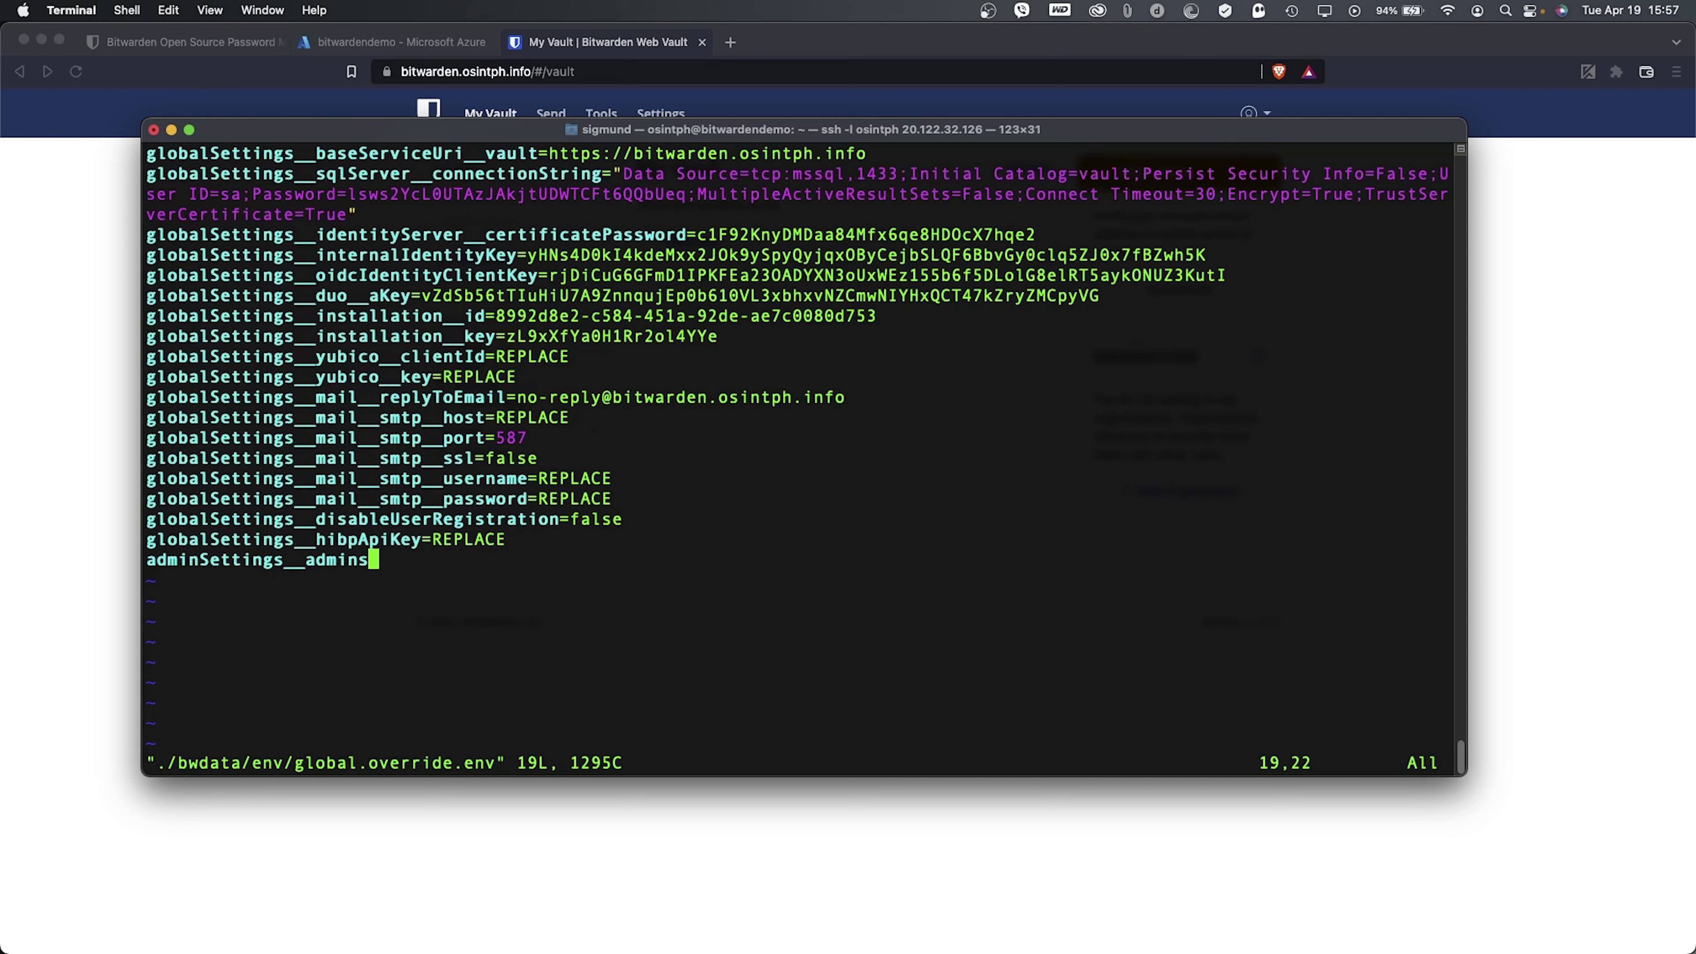
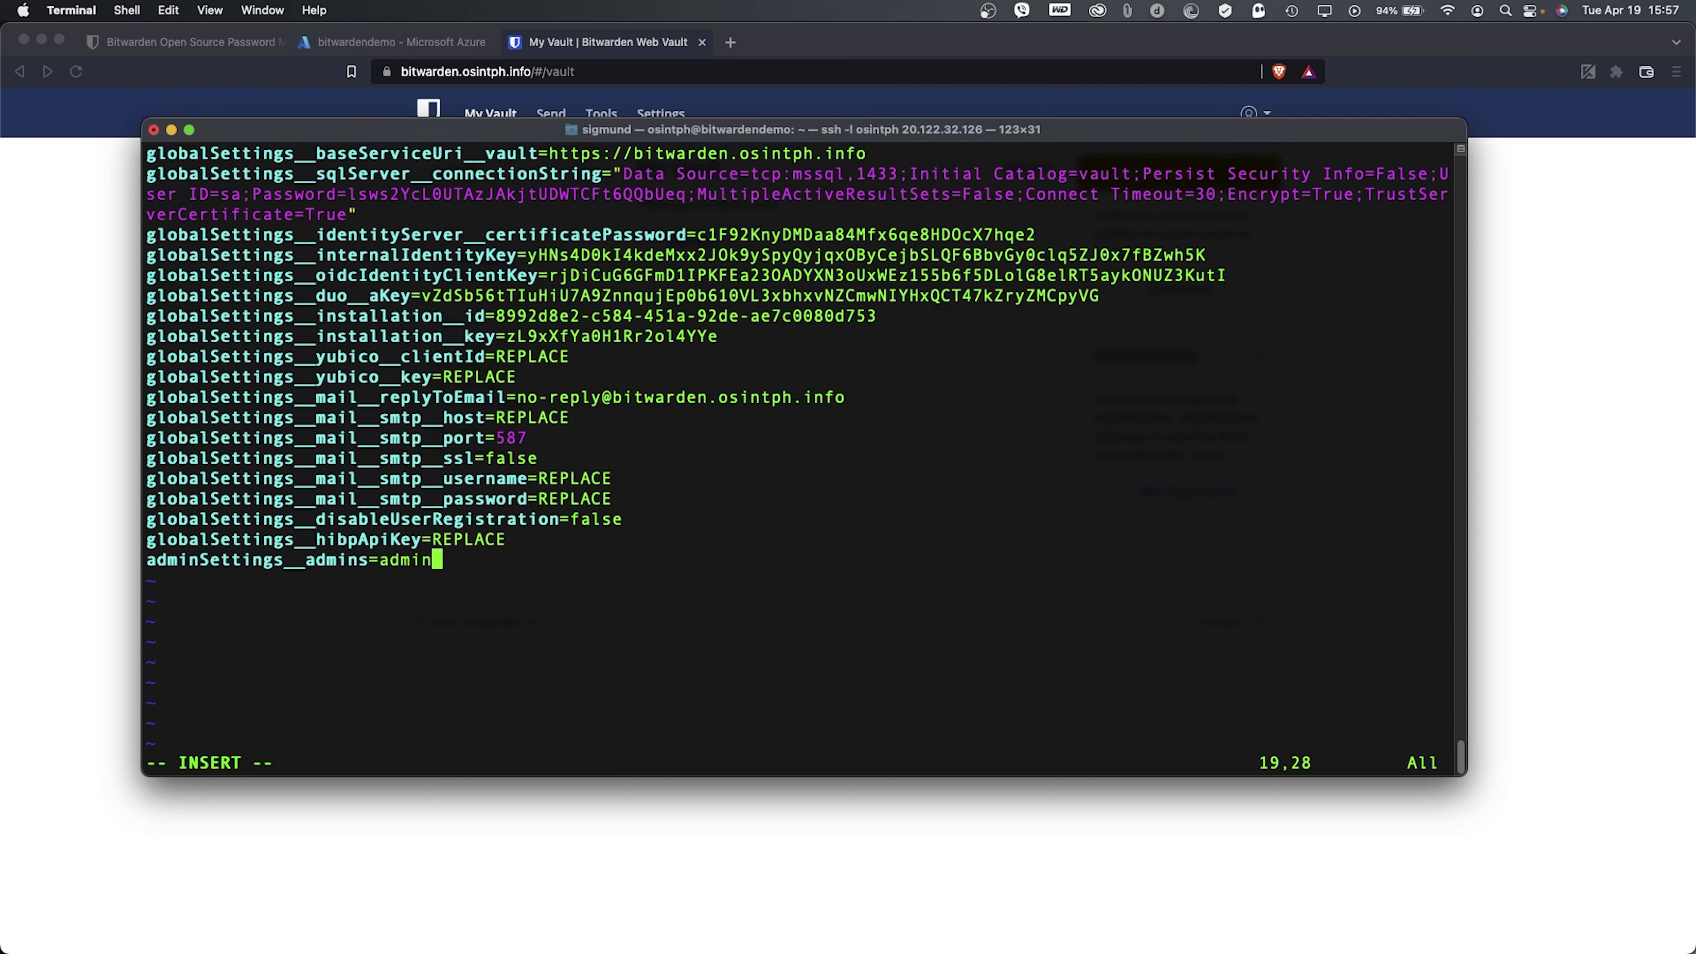
{"action": "key", "text": "Escape"}
{"action": "type", "text": ":wq"}
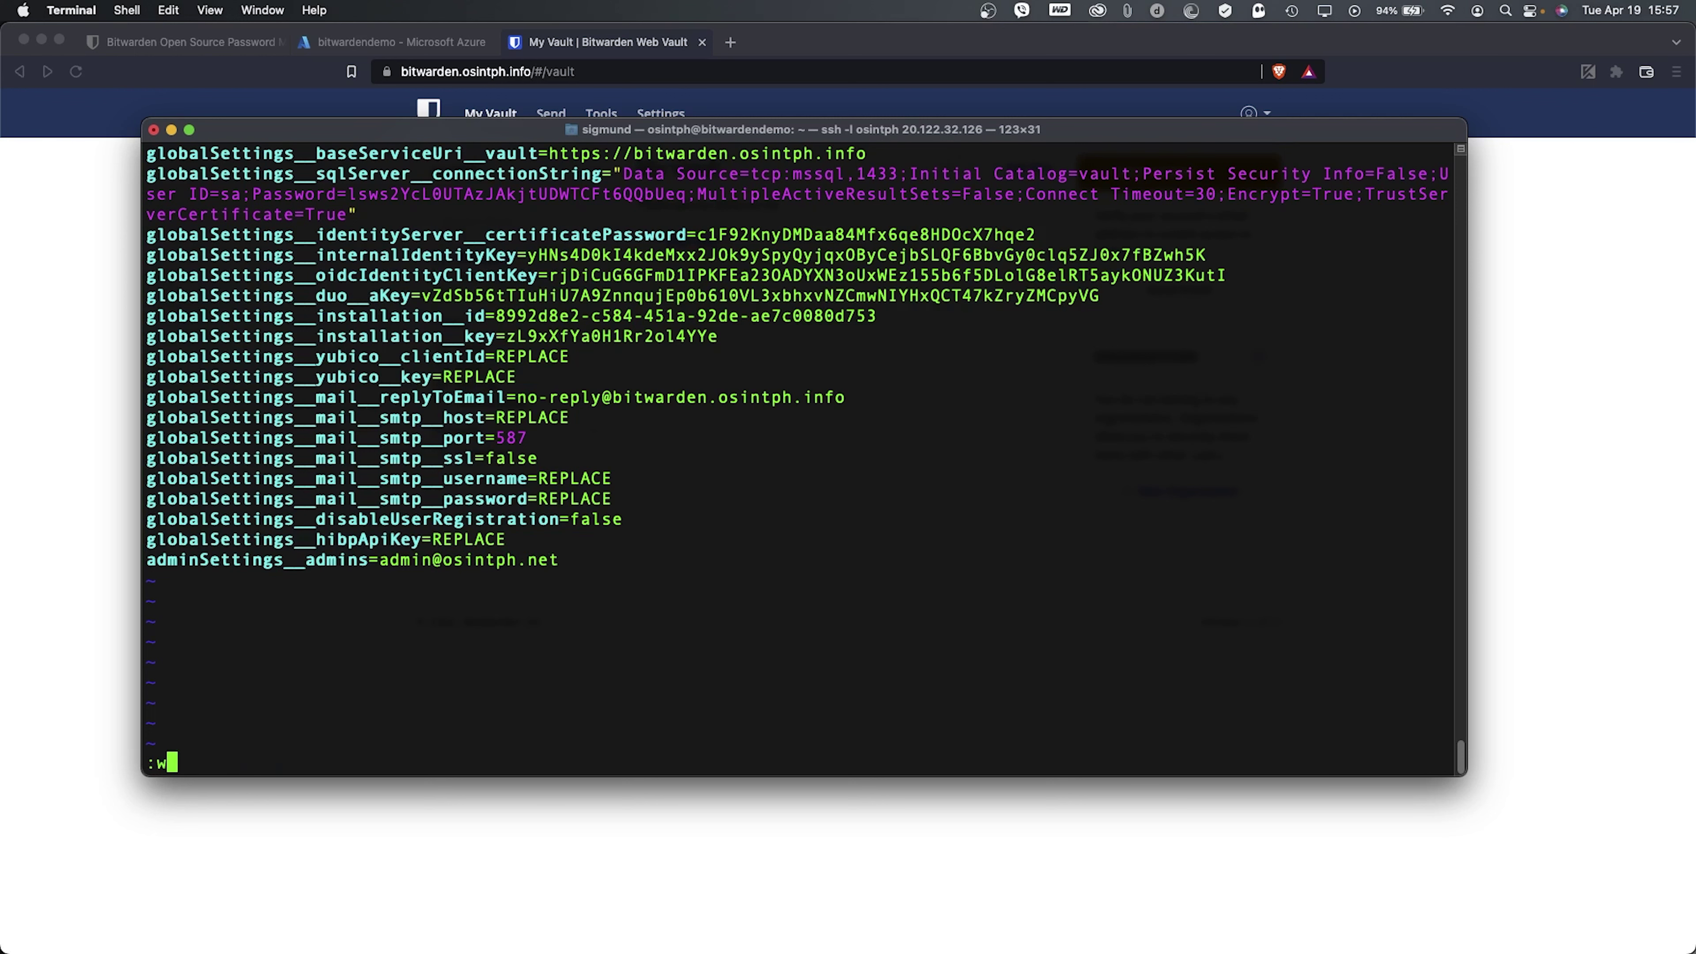
{"action": "key", "text": "Return"}
- Enter 'sudo ./bitwarden.sh restart' at the shell prompt
{"action": "type", "text": "sudo ./bitwarden.sh start"}
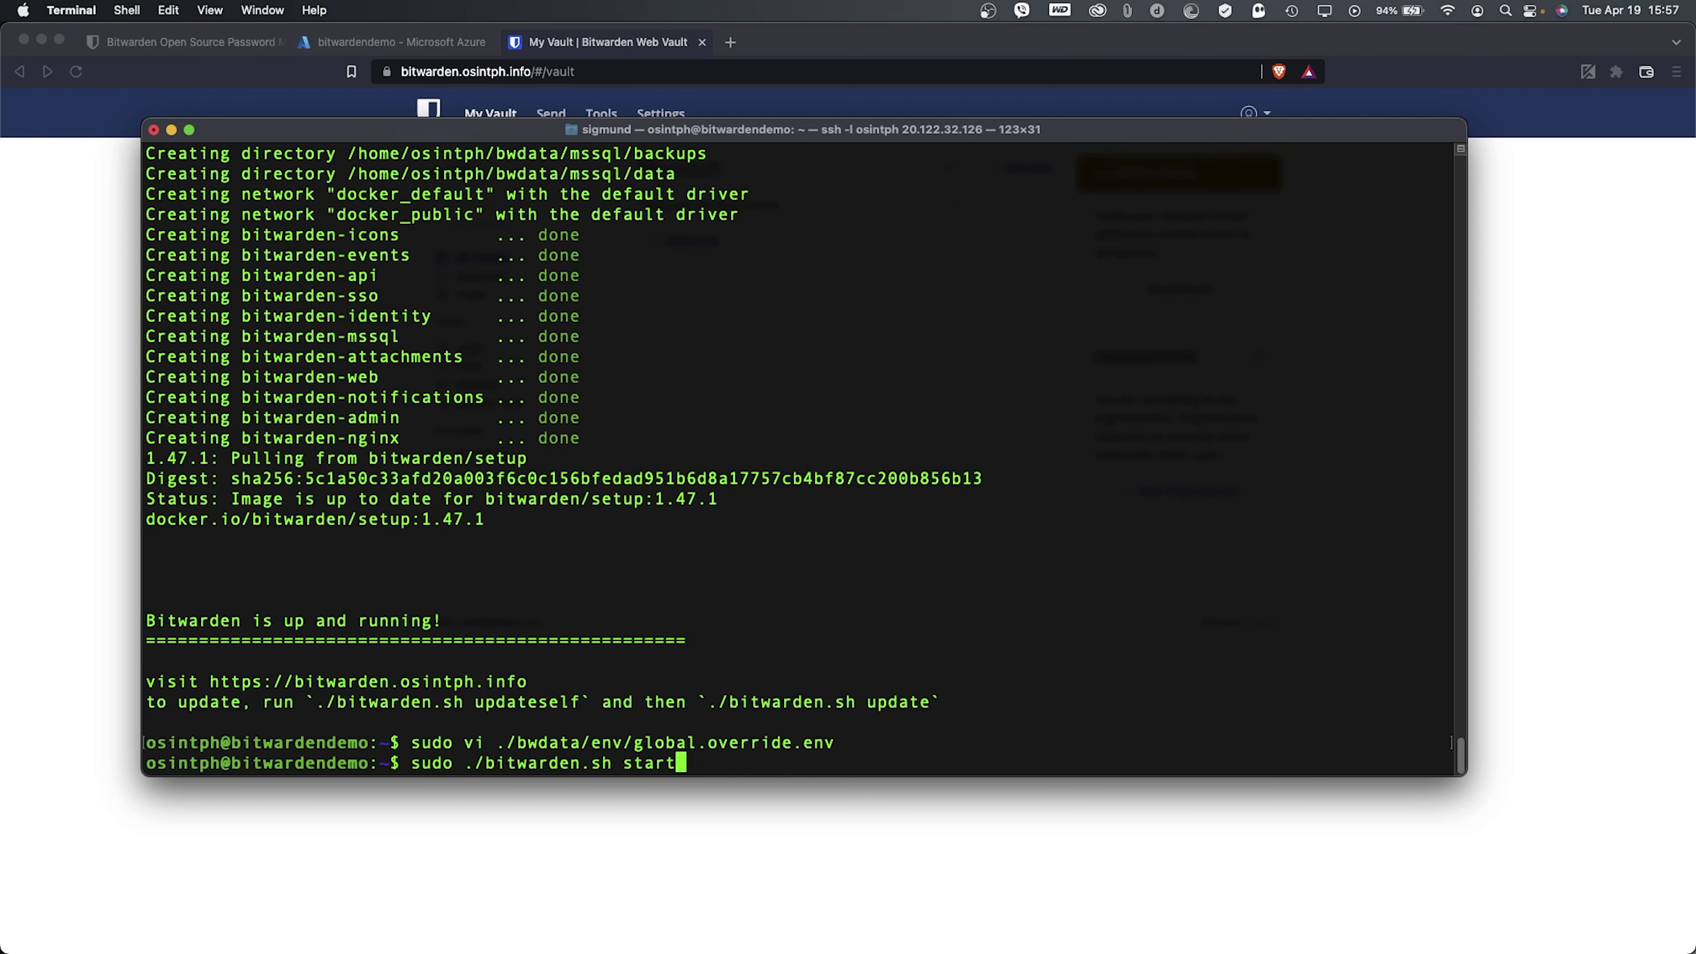
{"action": "key", "text": "BackSpace"}
{"action": "key", "text": "BackSpace"}
{"action": "key", "text": "BackSpace"}
{"action": "key", "text": "BackSpace"}
{"action": "key", "text": "BackSpace"}
{"action": "key", "text": "BackSpace"}
{"action": "type", "text": "restart"}
- In Brave, replace '/#/vault' with '/admin' to load bitwarden.osintph.info/admin
{"action": "left_click", "coordinate": [108, 659]}
{"action": "double_click", "coordinate": [561, 72]}
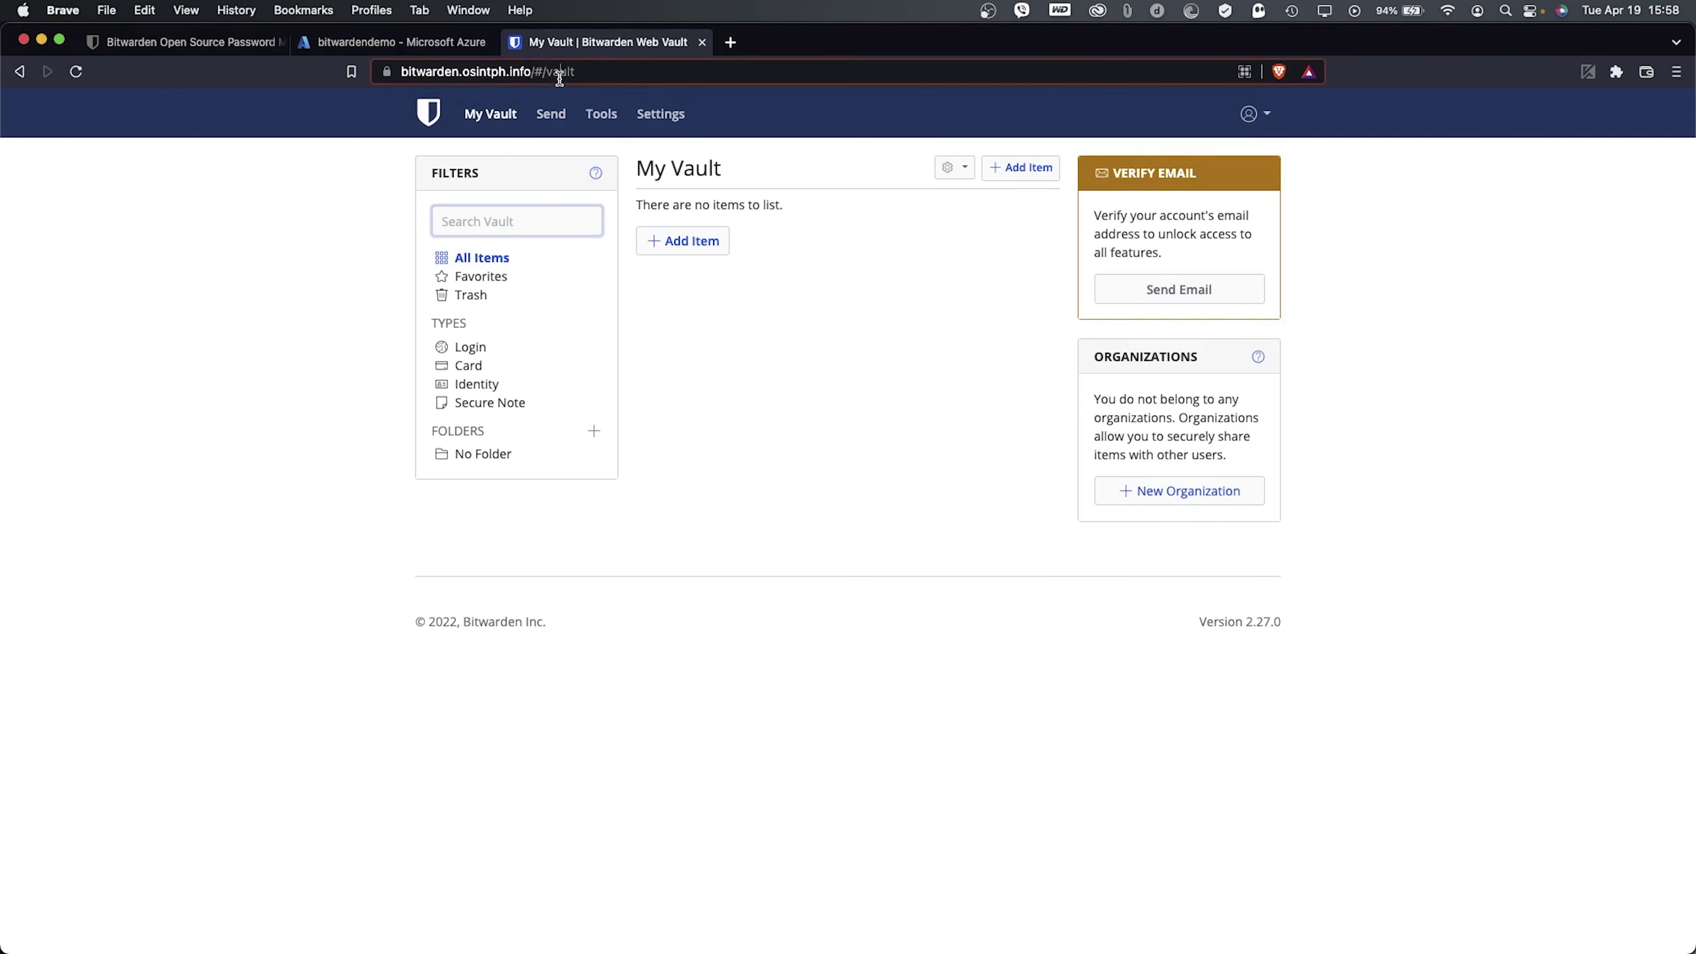
{"action": "left_click_drag", "start_coordinate": [574, 76], "coordinate": [572, 73]}
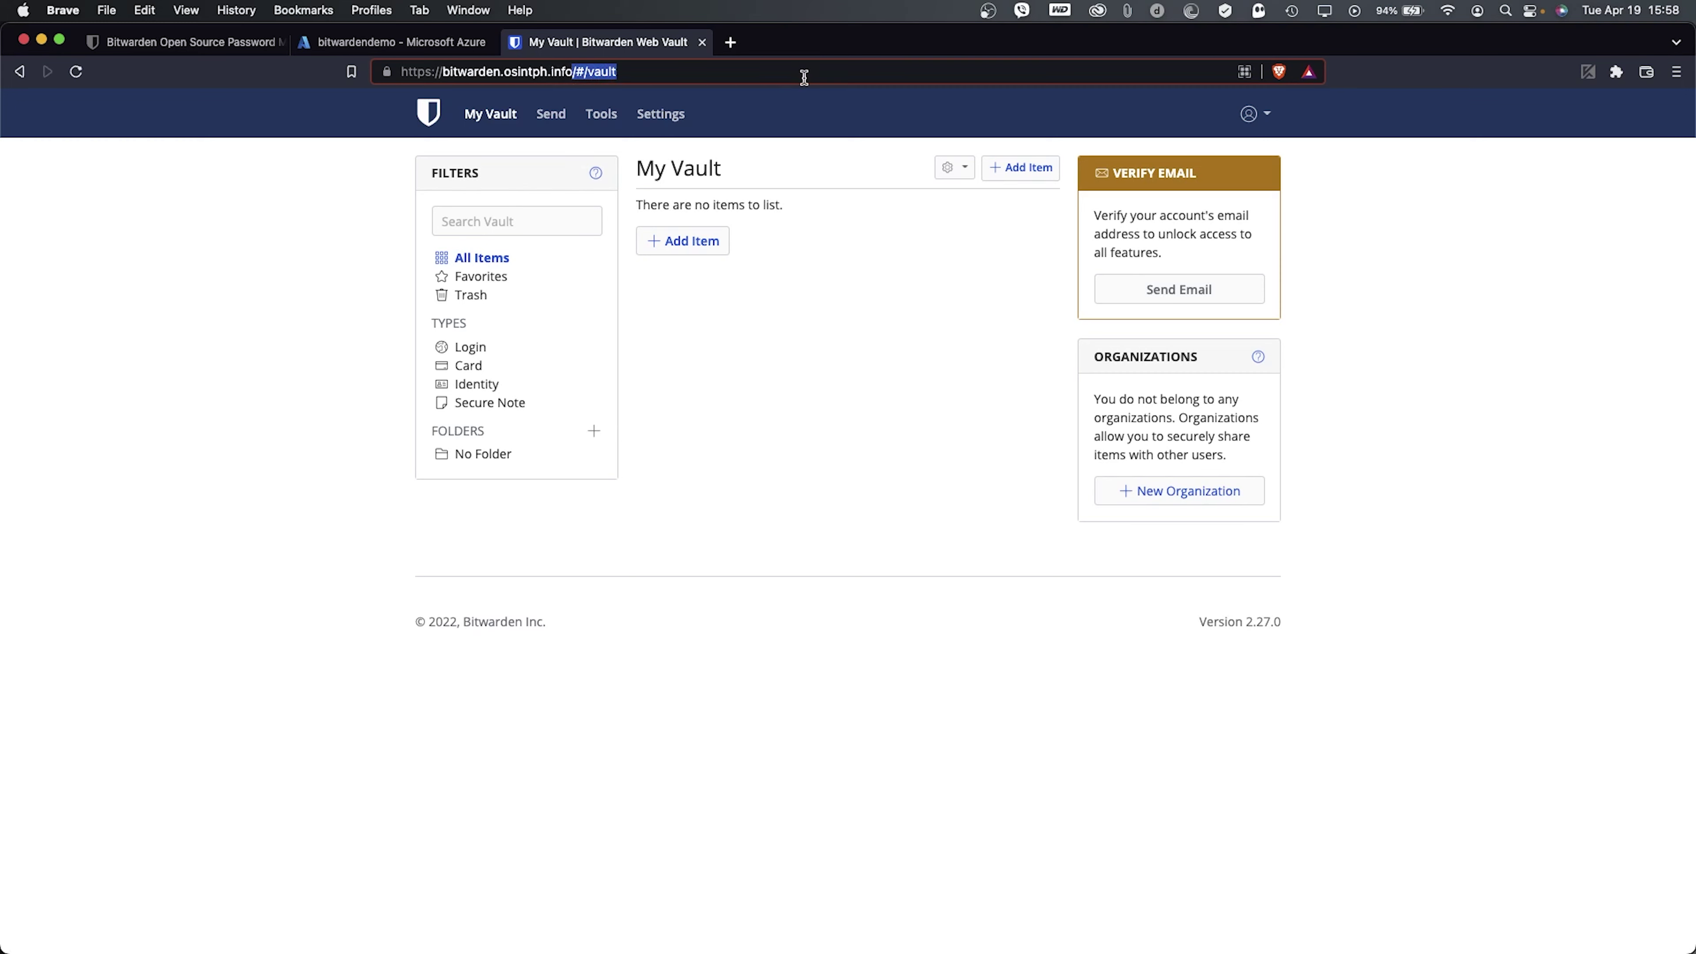
{"action": "type", "text": "/admin"}
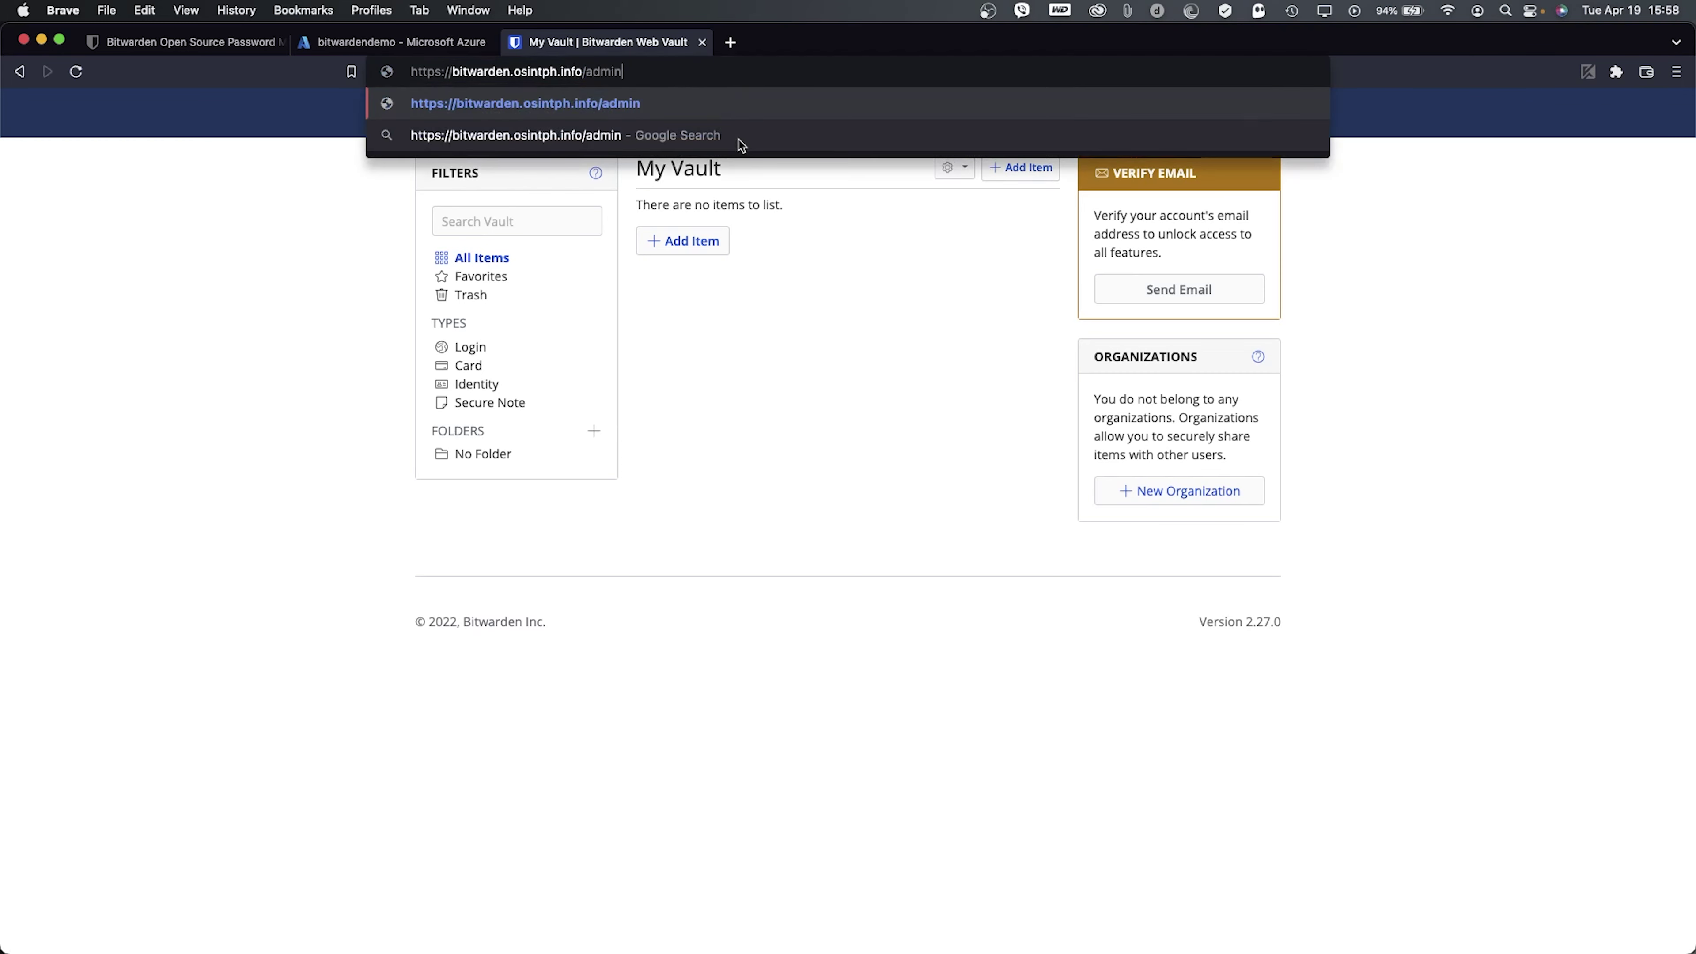
{"action": "key", "text": "Return"}
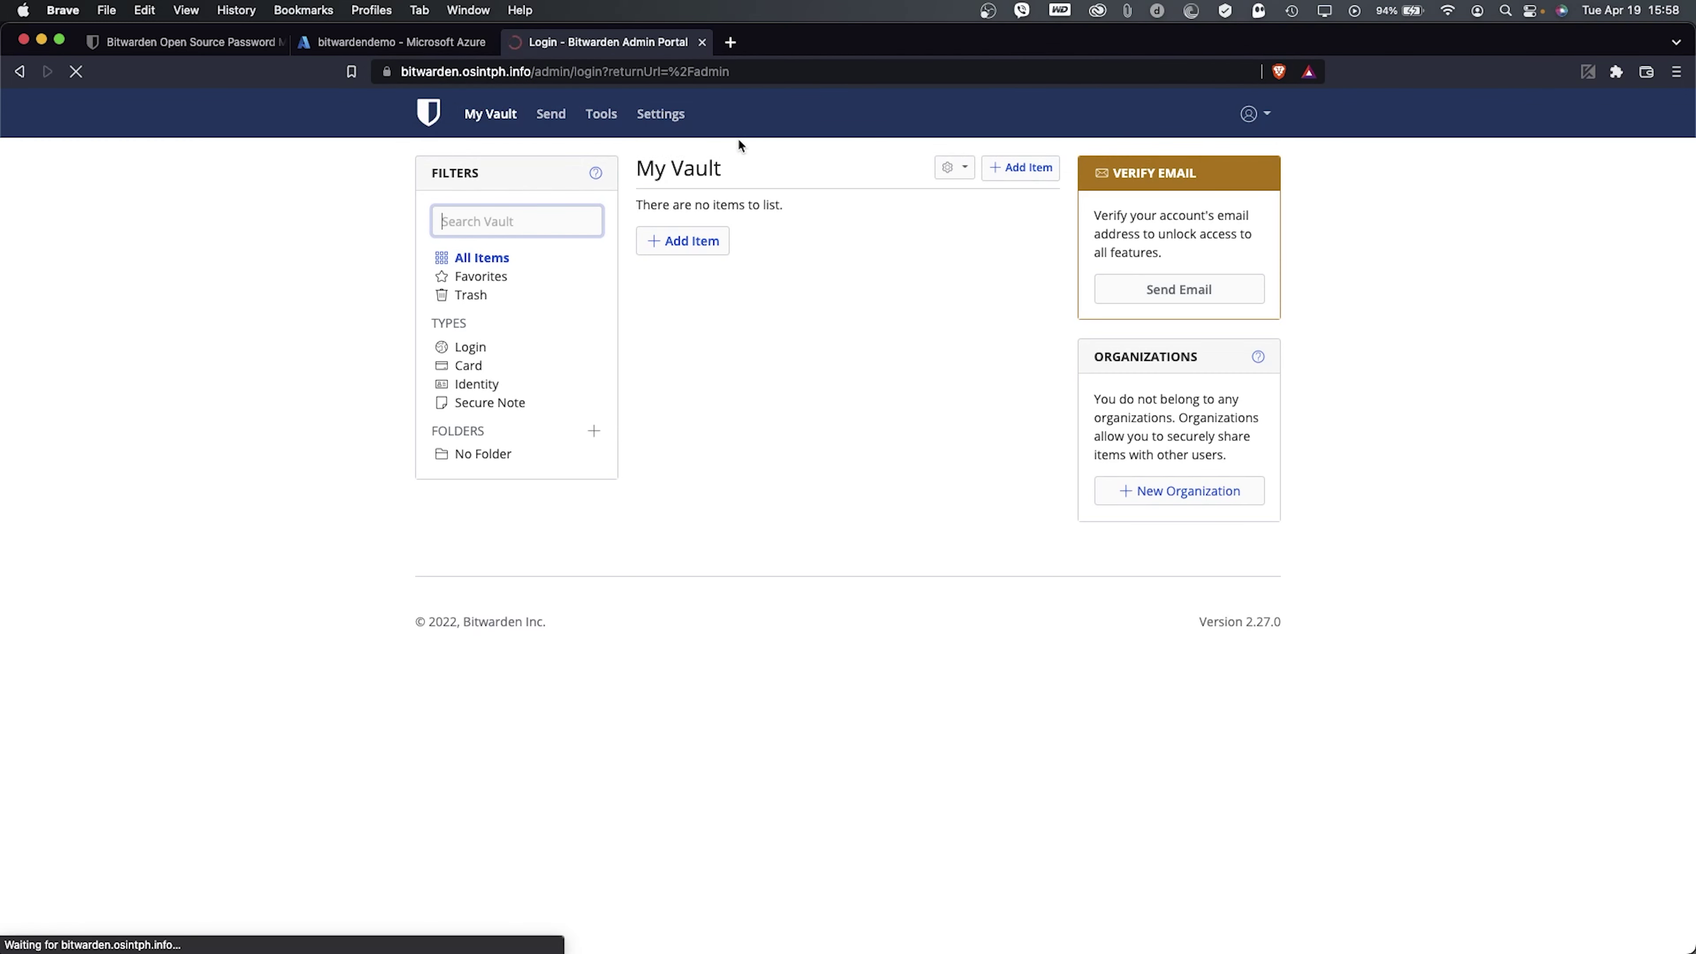